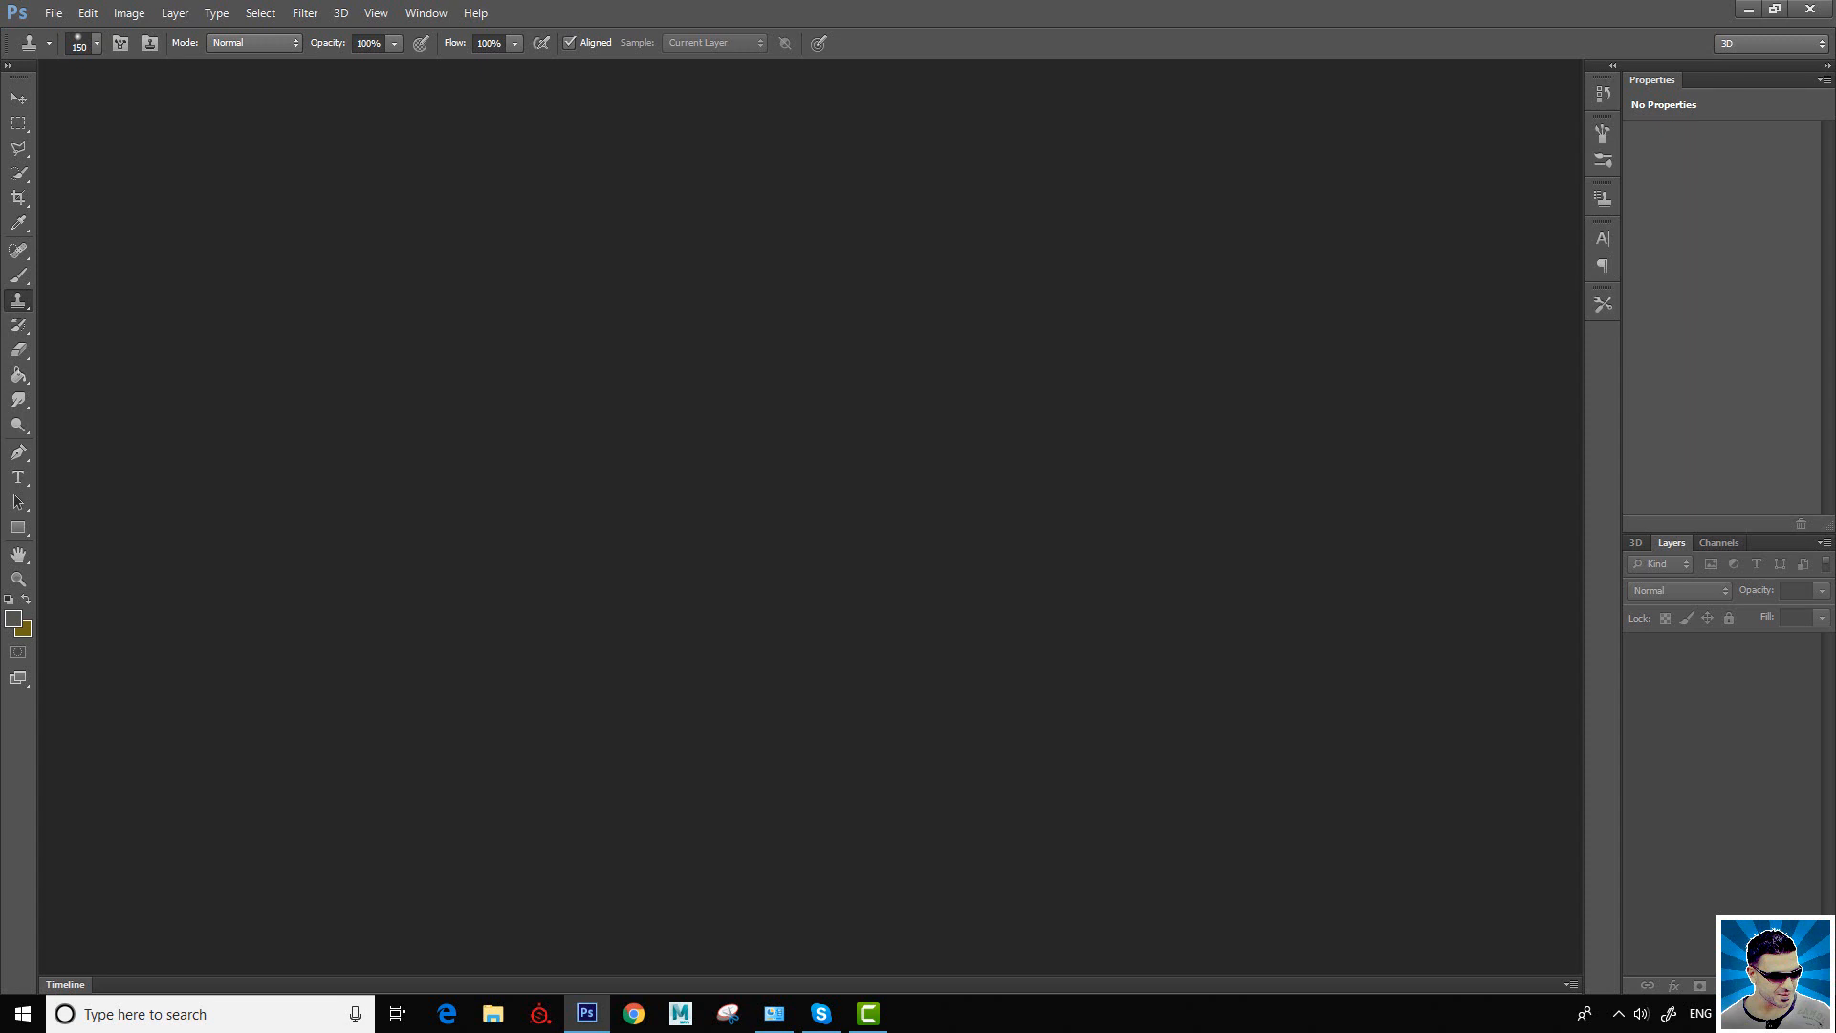
# Step: Create a new document with a width and height of 1024 pixels
pyautogui.press('e')
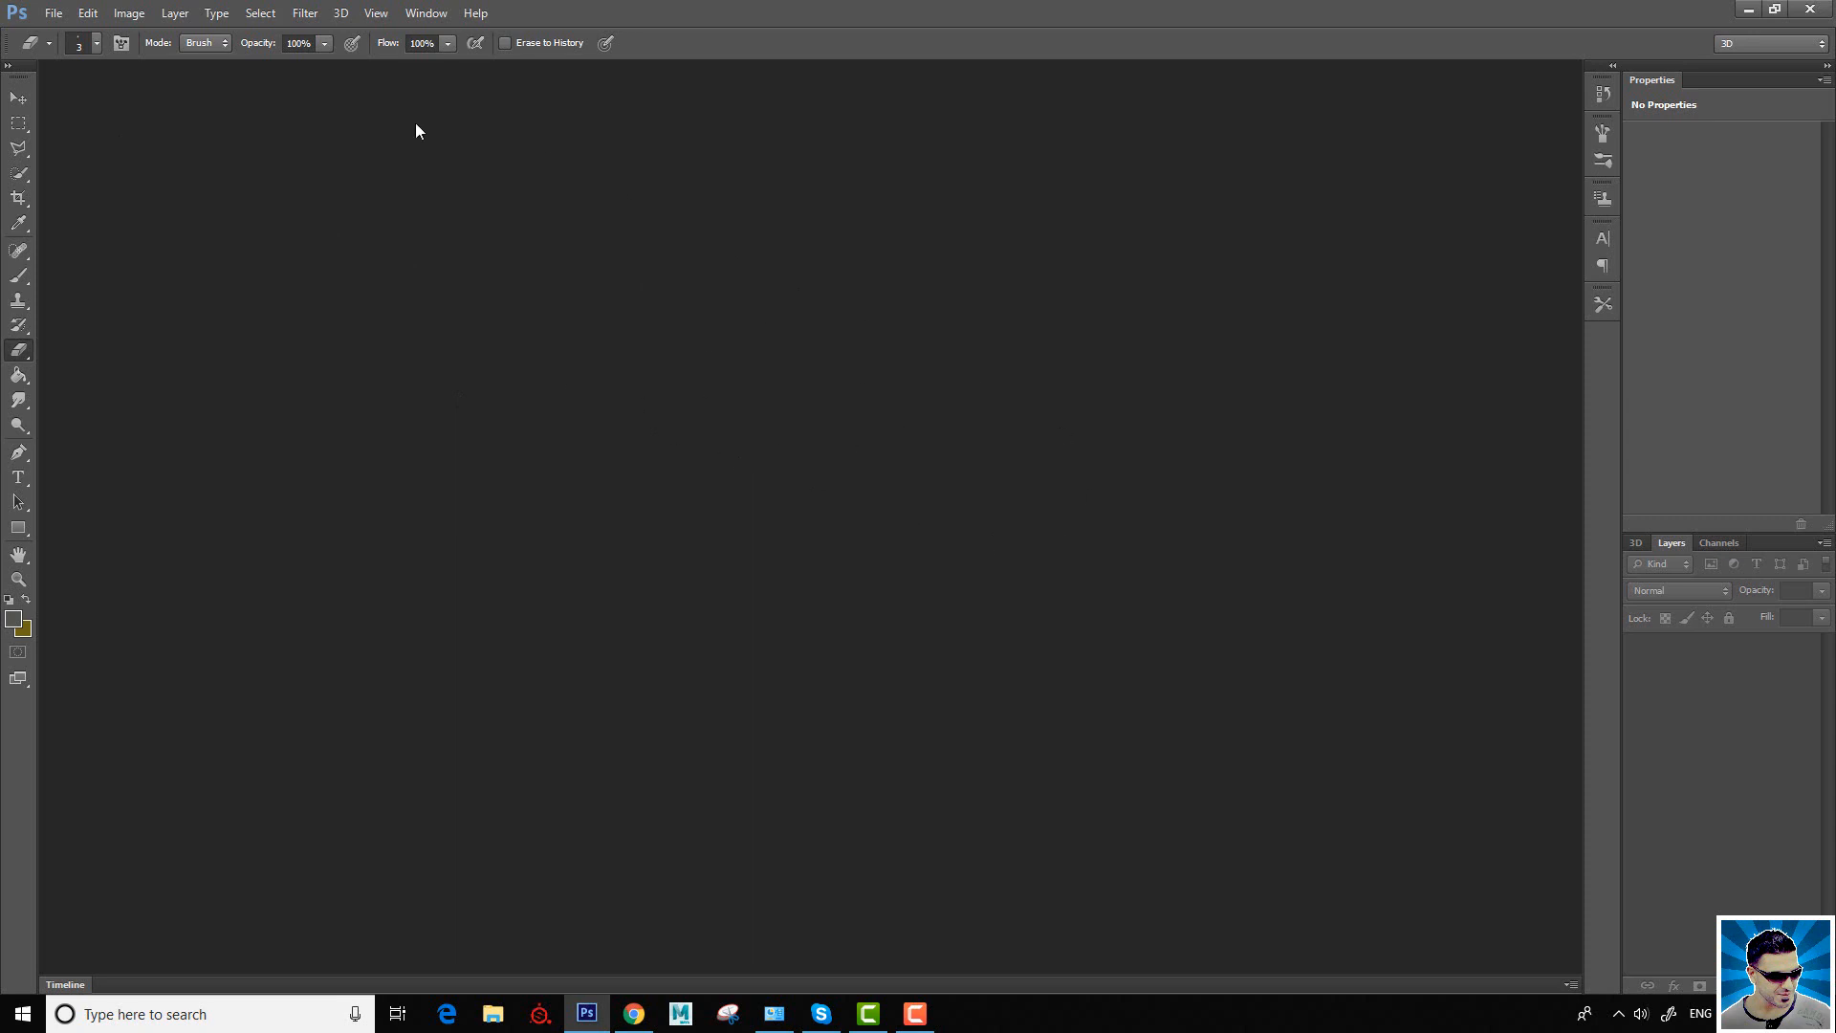
pyautogui.click(53, 13)
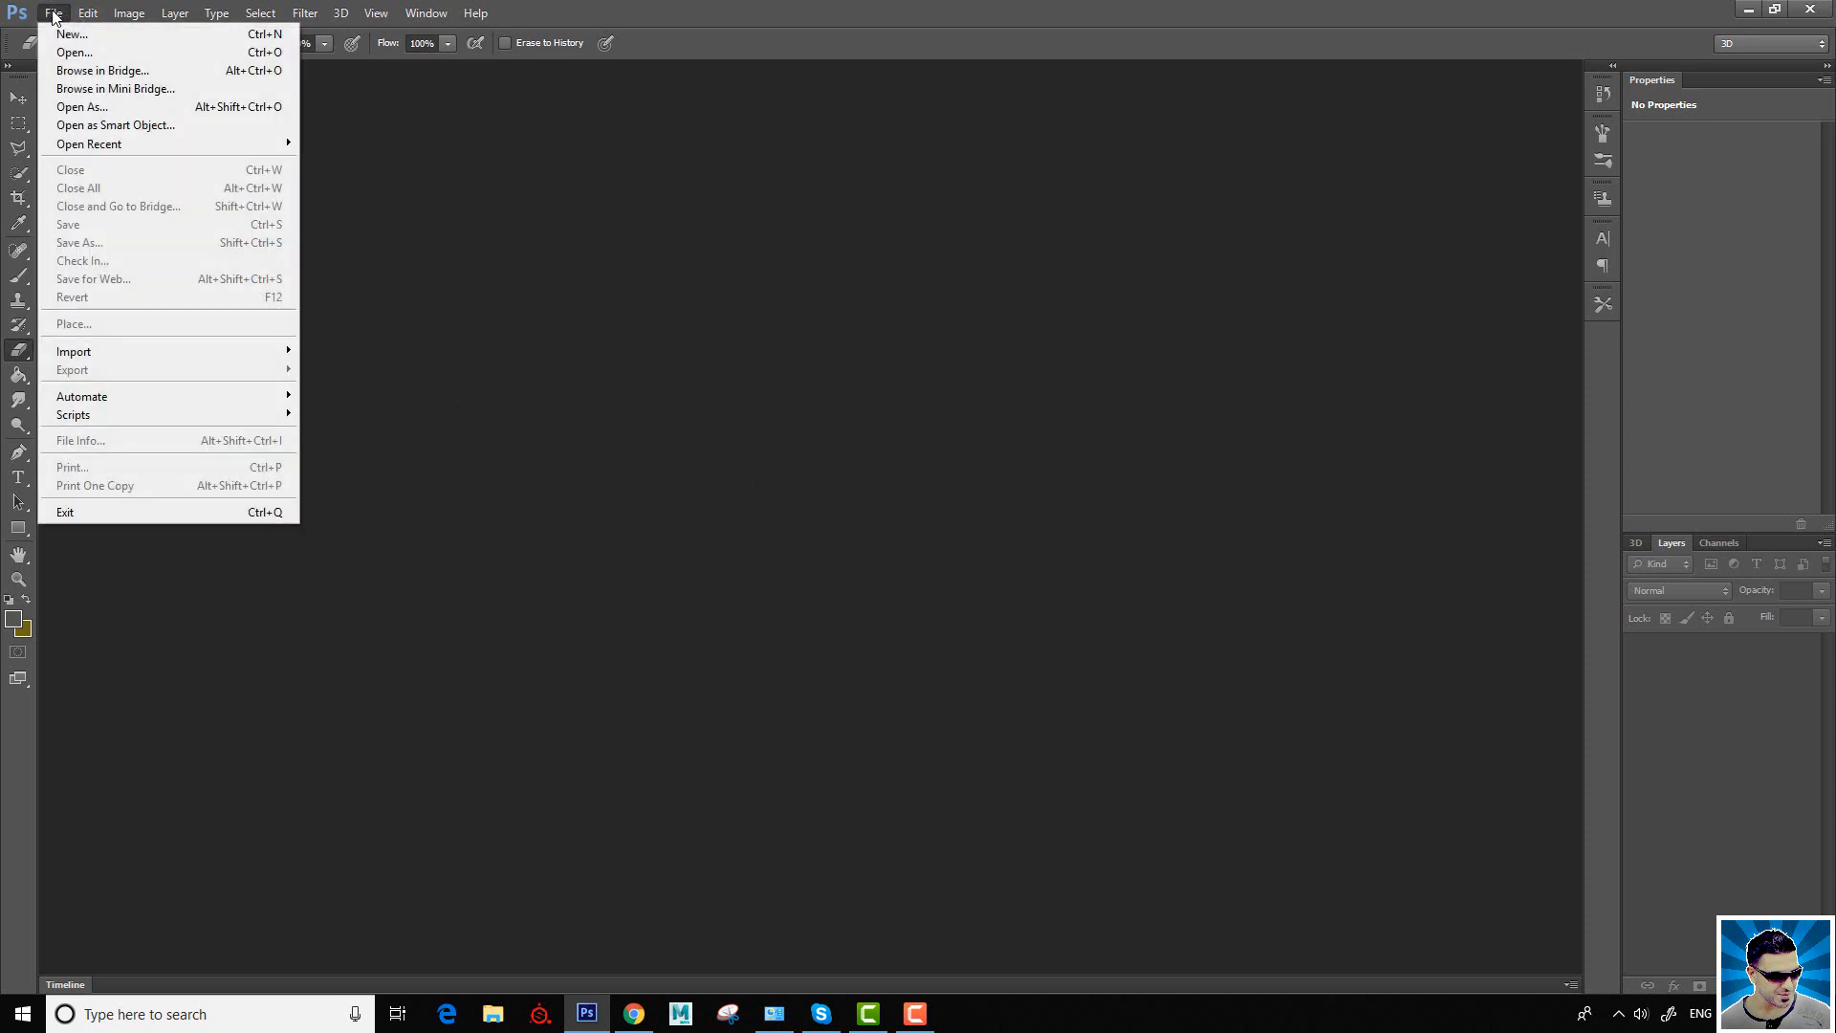
pyautogui.click(69, 35)
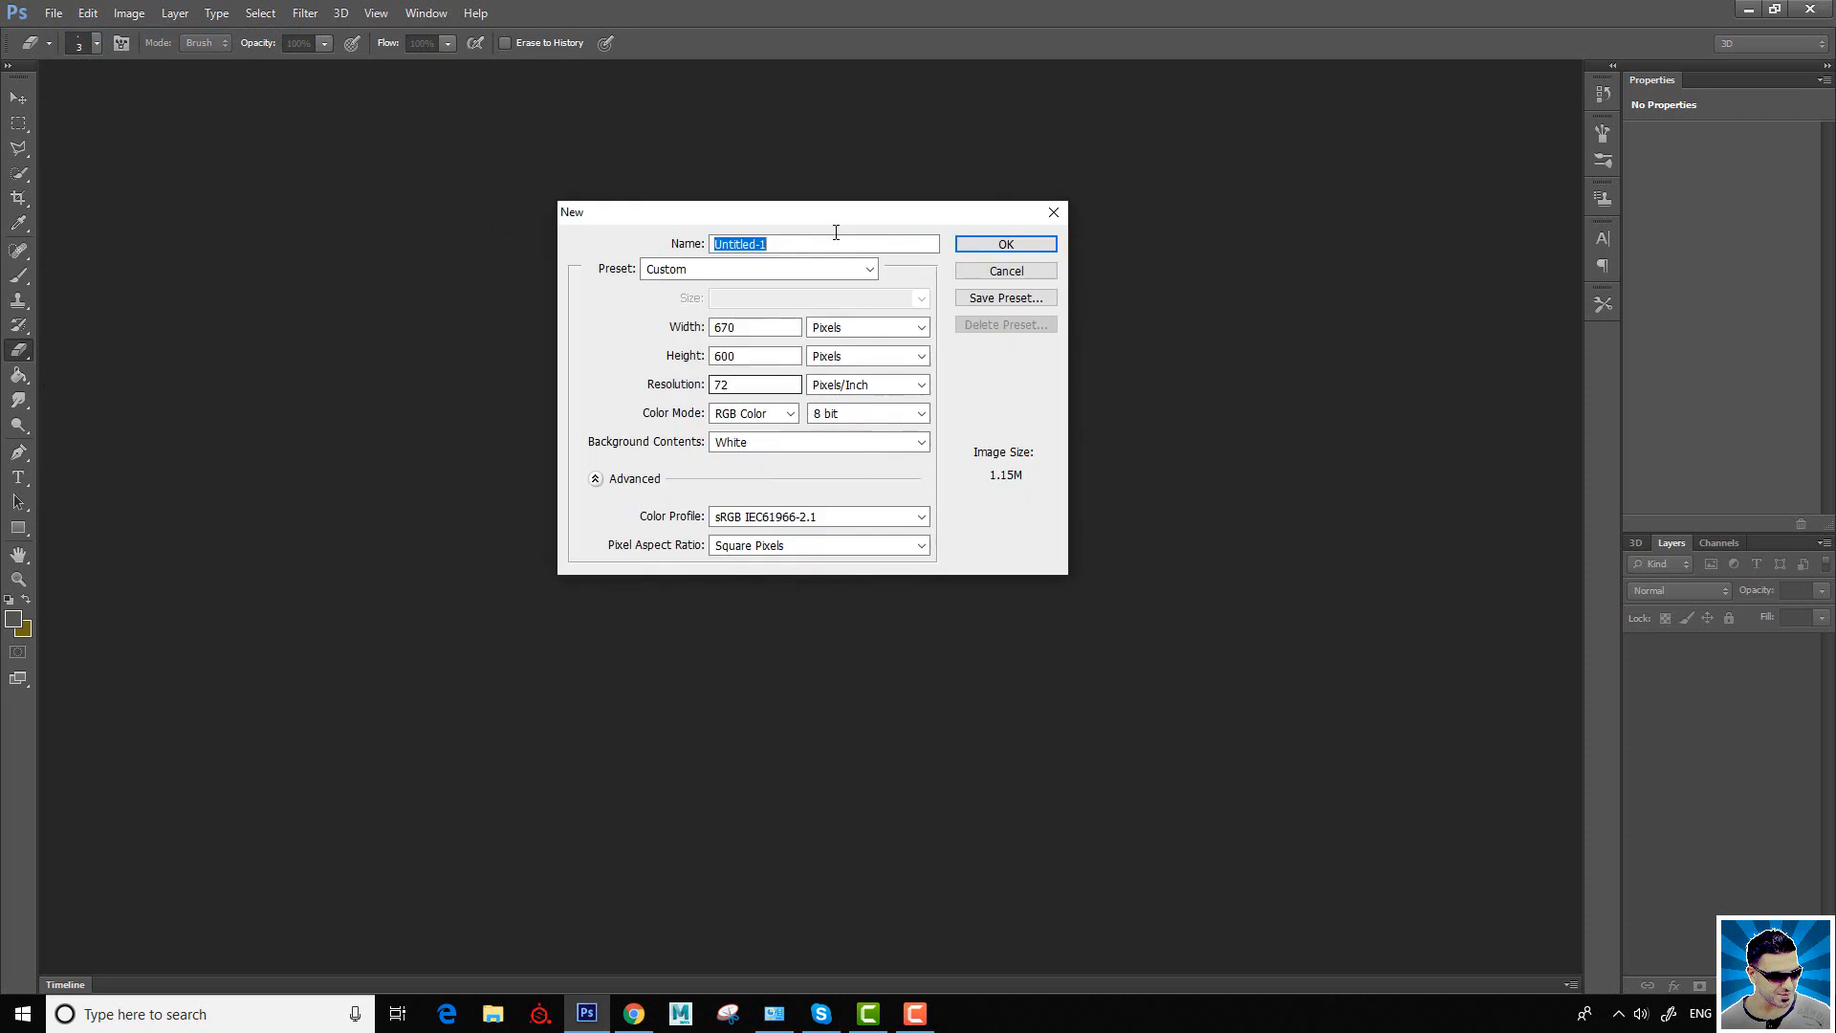
pyautogui.moveTo(725, 217); pyautogui.dragTo(658, 244)
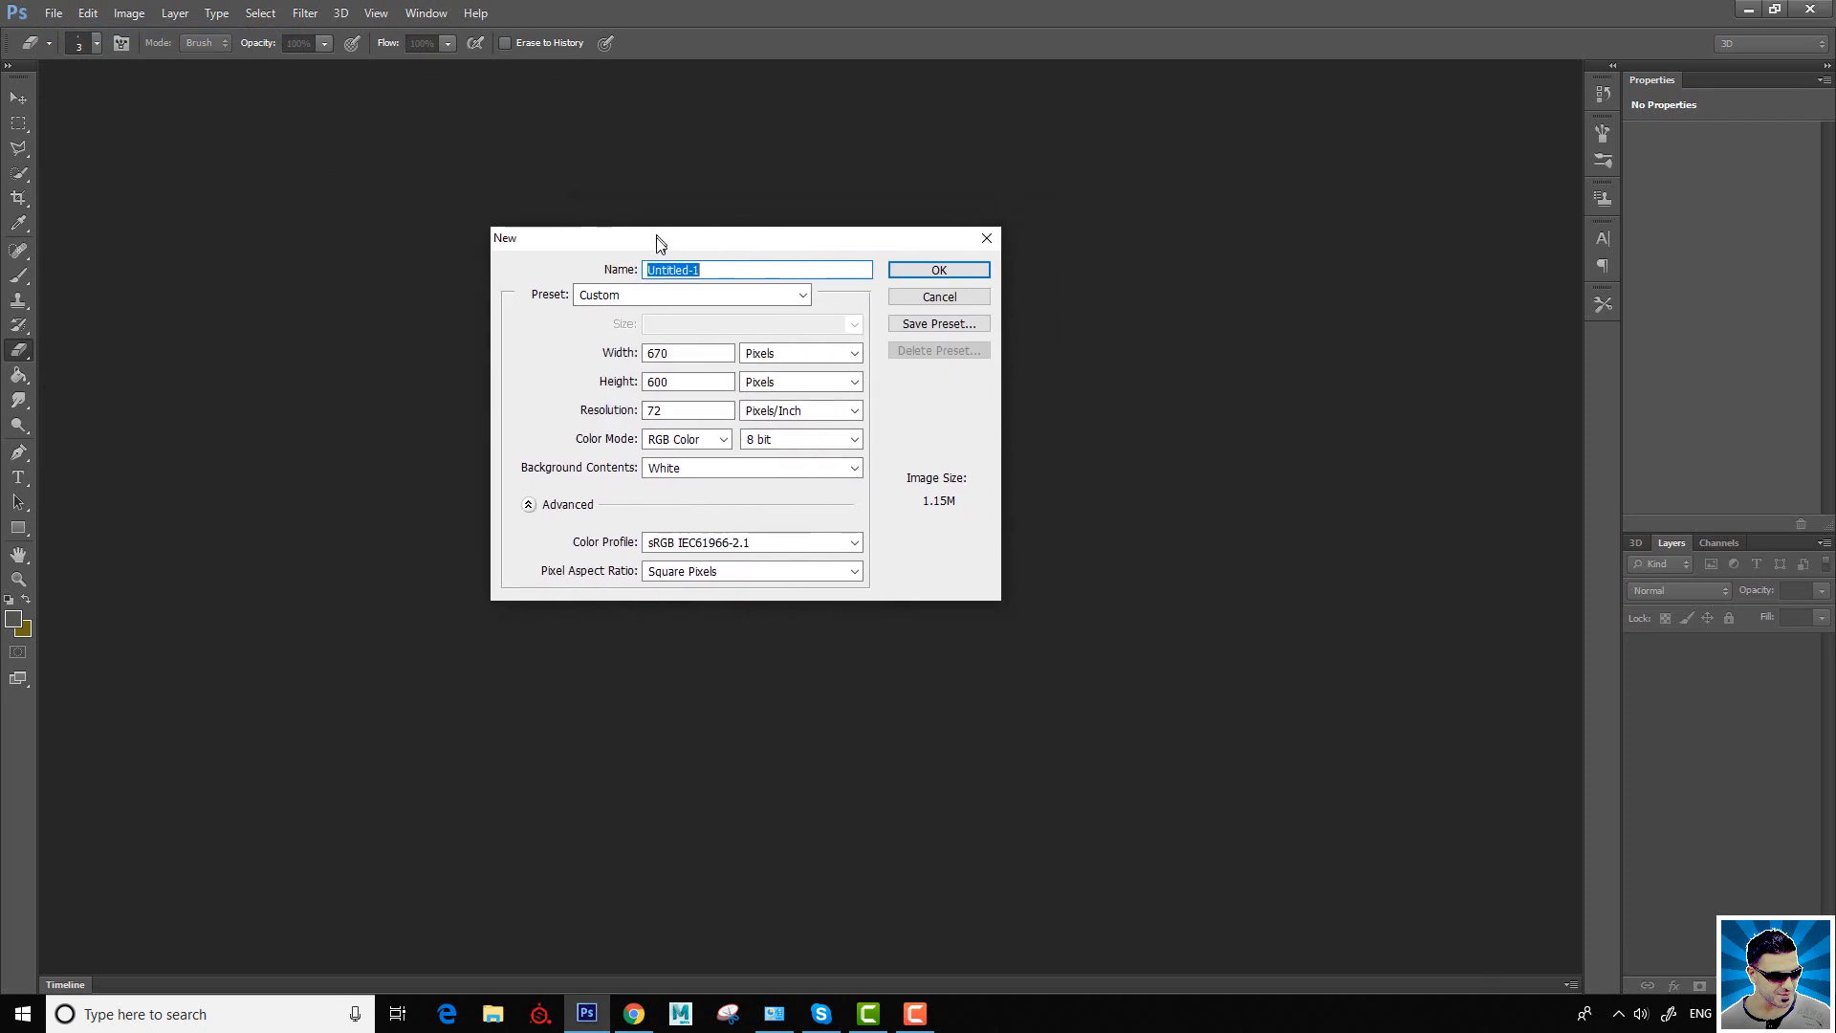
pyautogui.moveTo(693, 354); pyautogui.dragTo(552, 351)
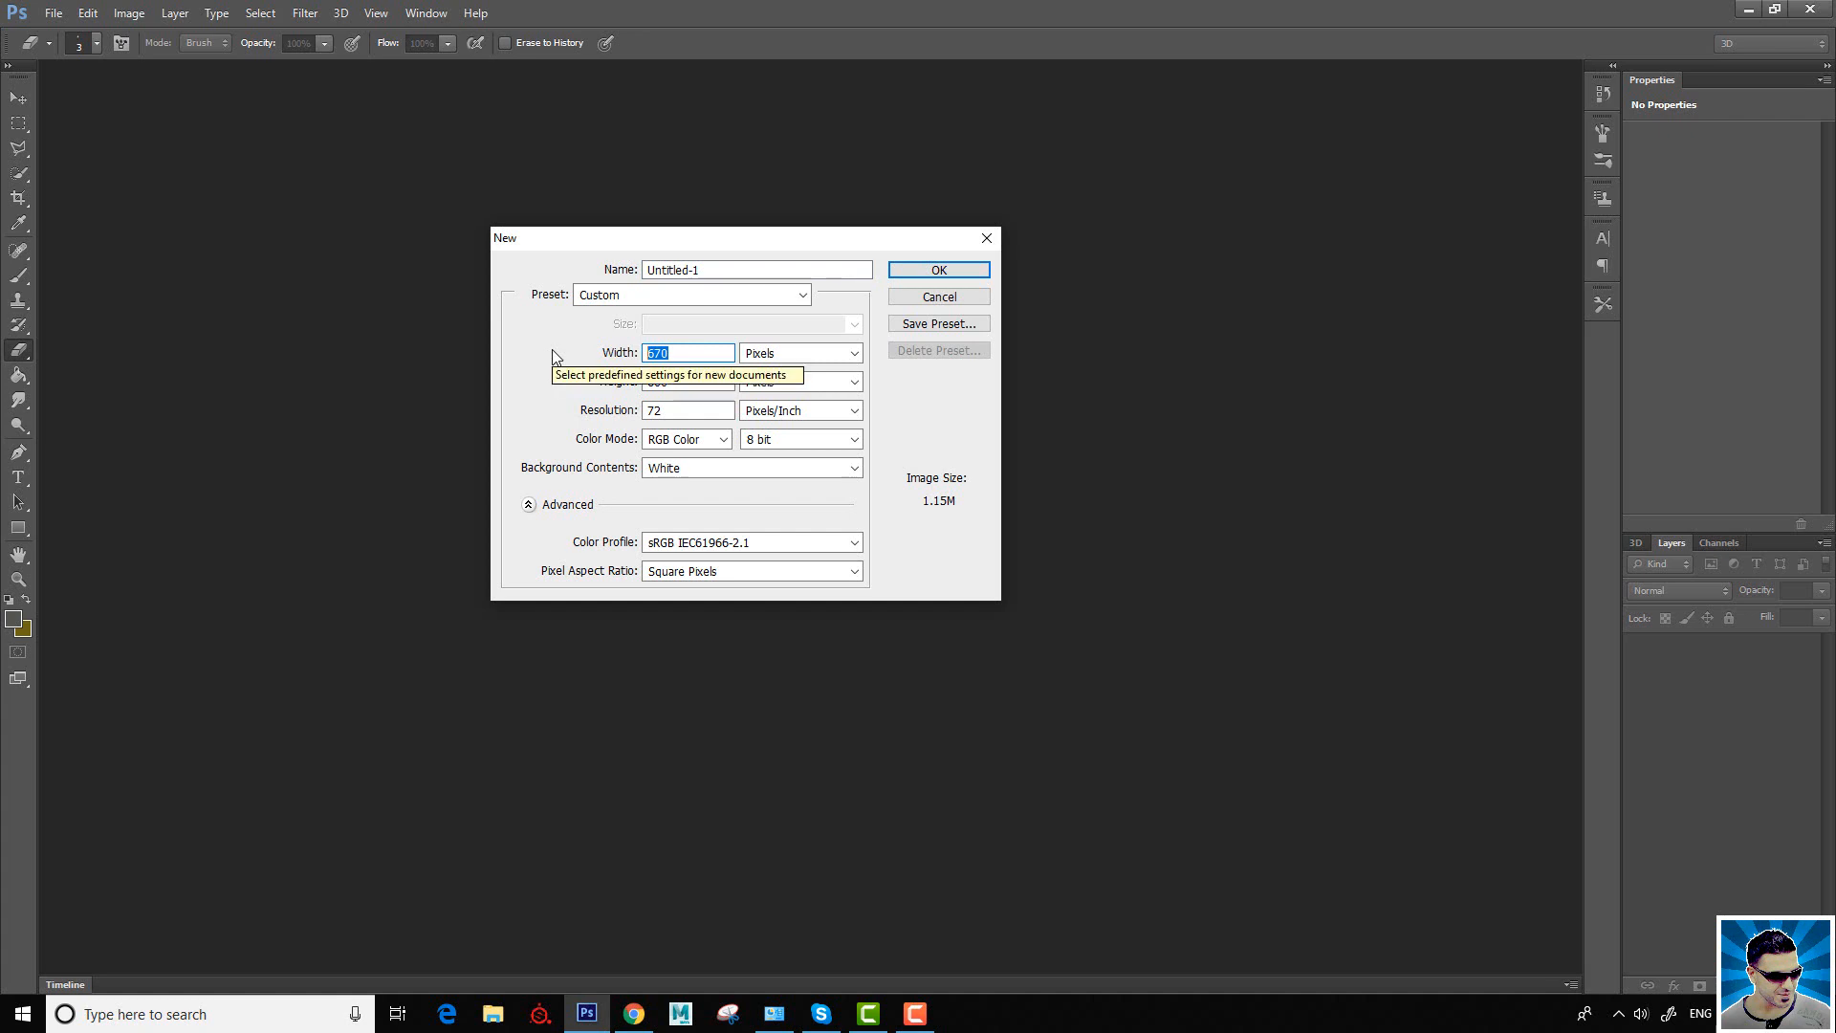
pyautogui.write('1024')
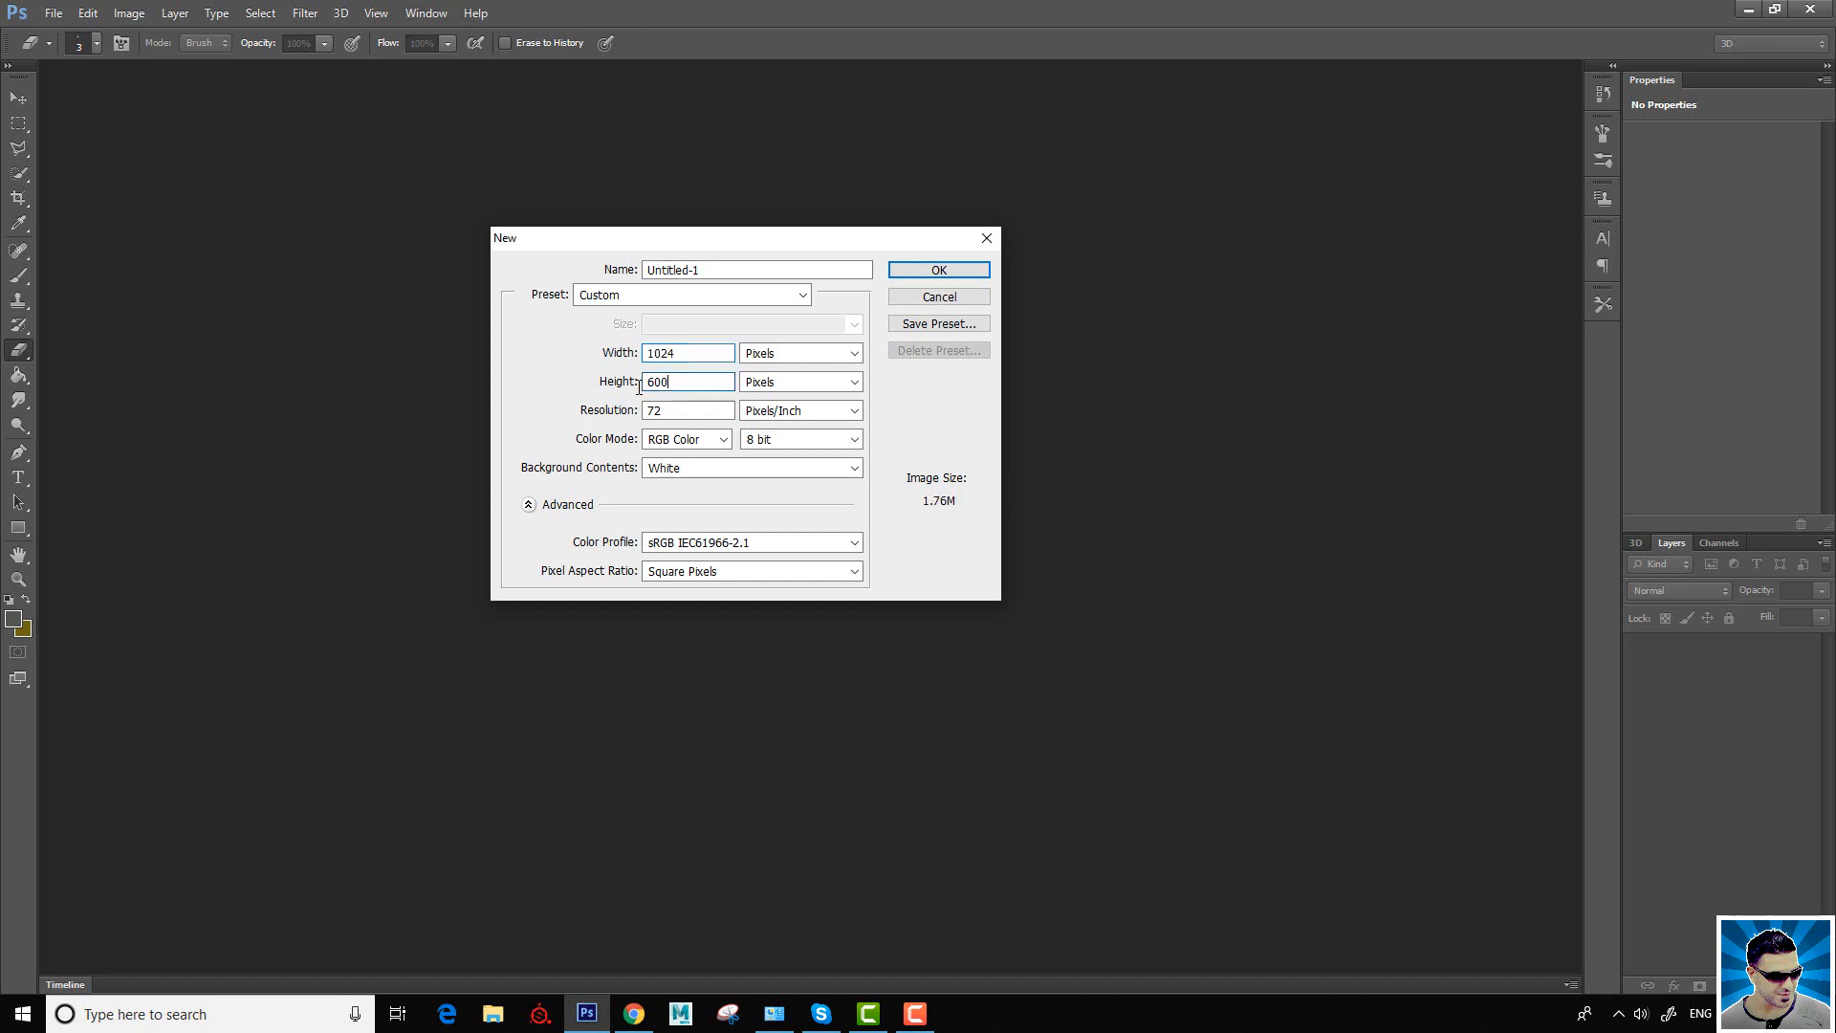
pyautogui.doubleClick(674, 380)
pyautogui.write('1024')
pyautogui.click(964, 274)
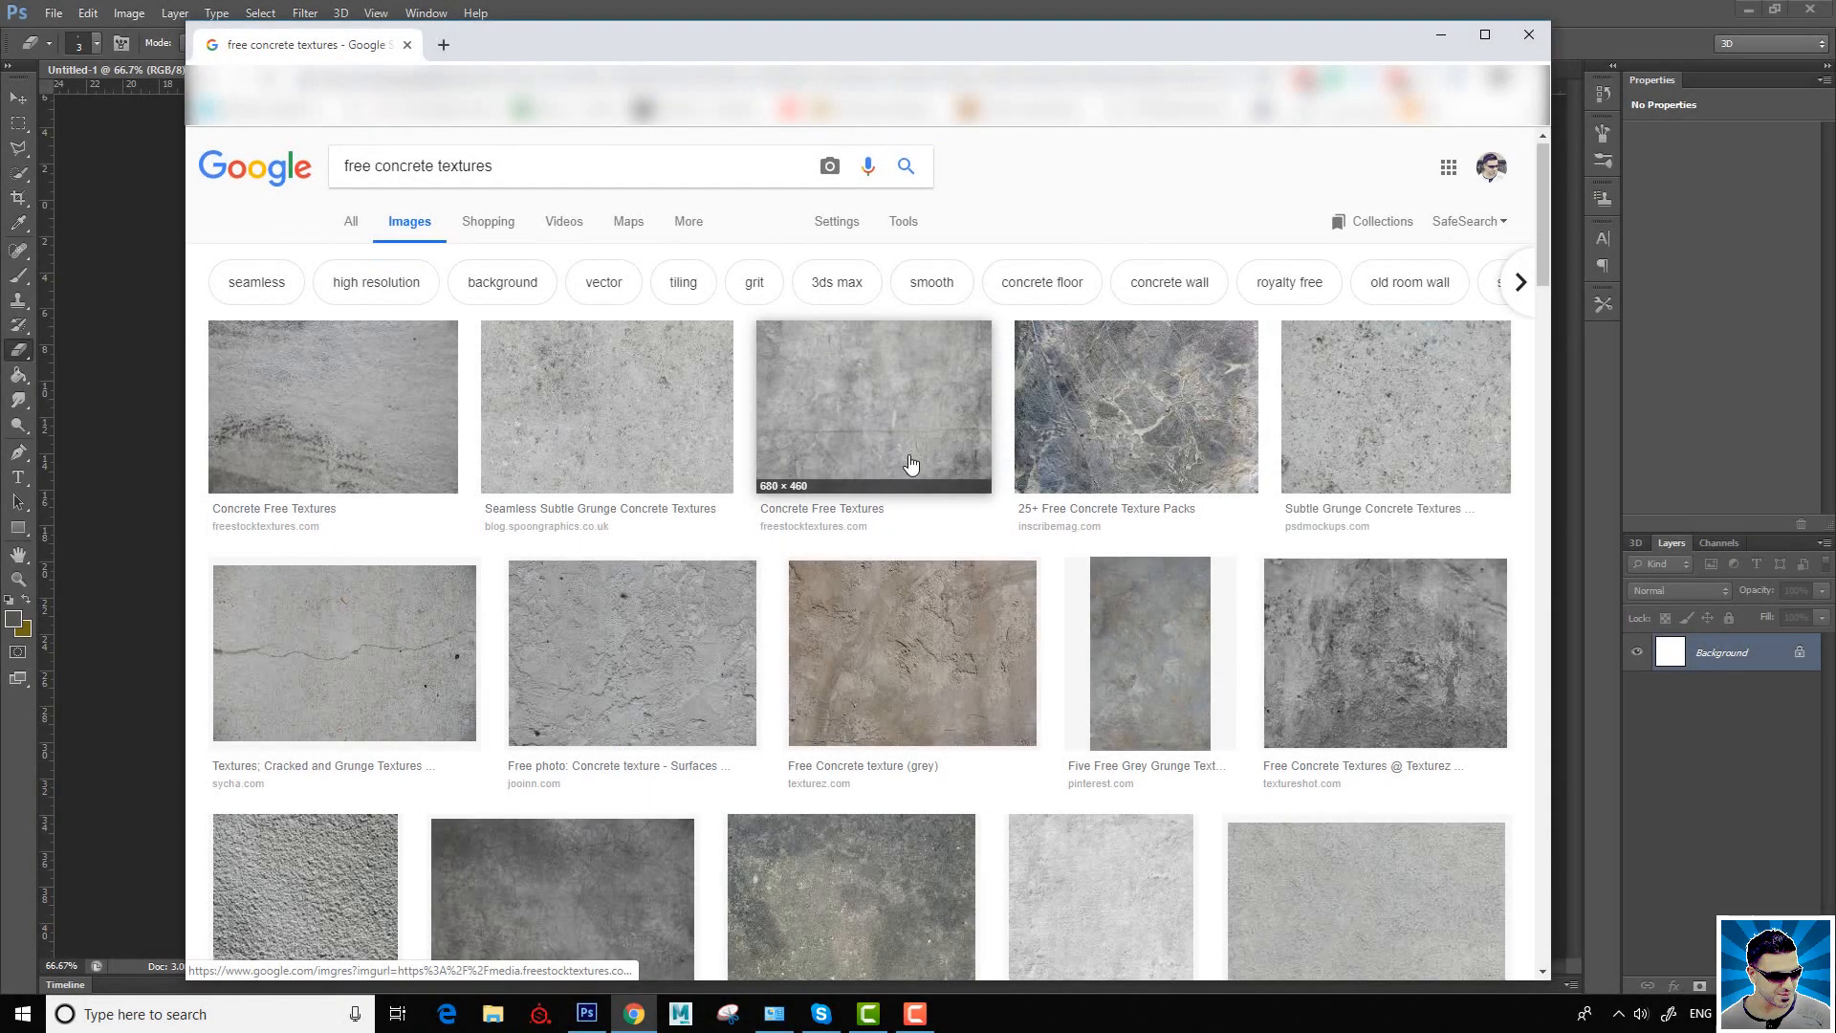
# Step: Examine the image search results for free concrete textures to find a suitable source picture
pyautogui.scroll(-2, 910, 464)
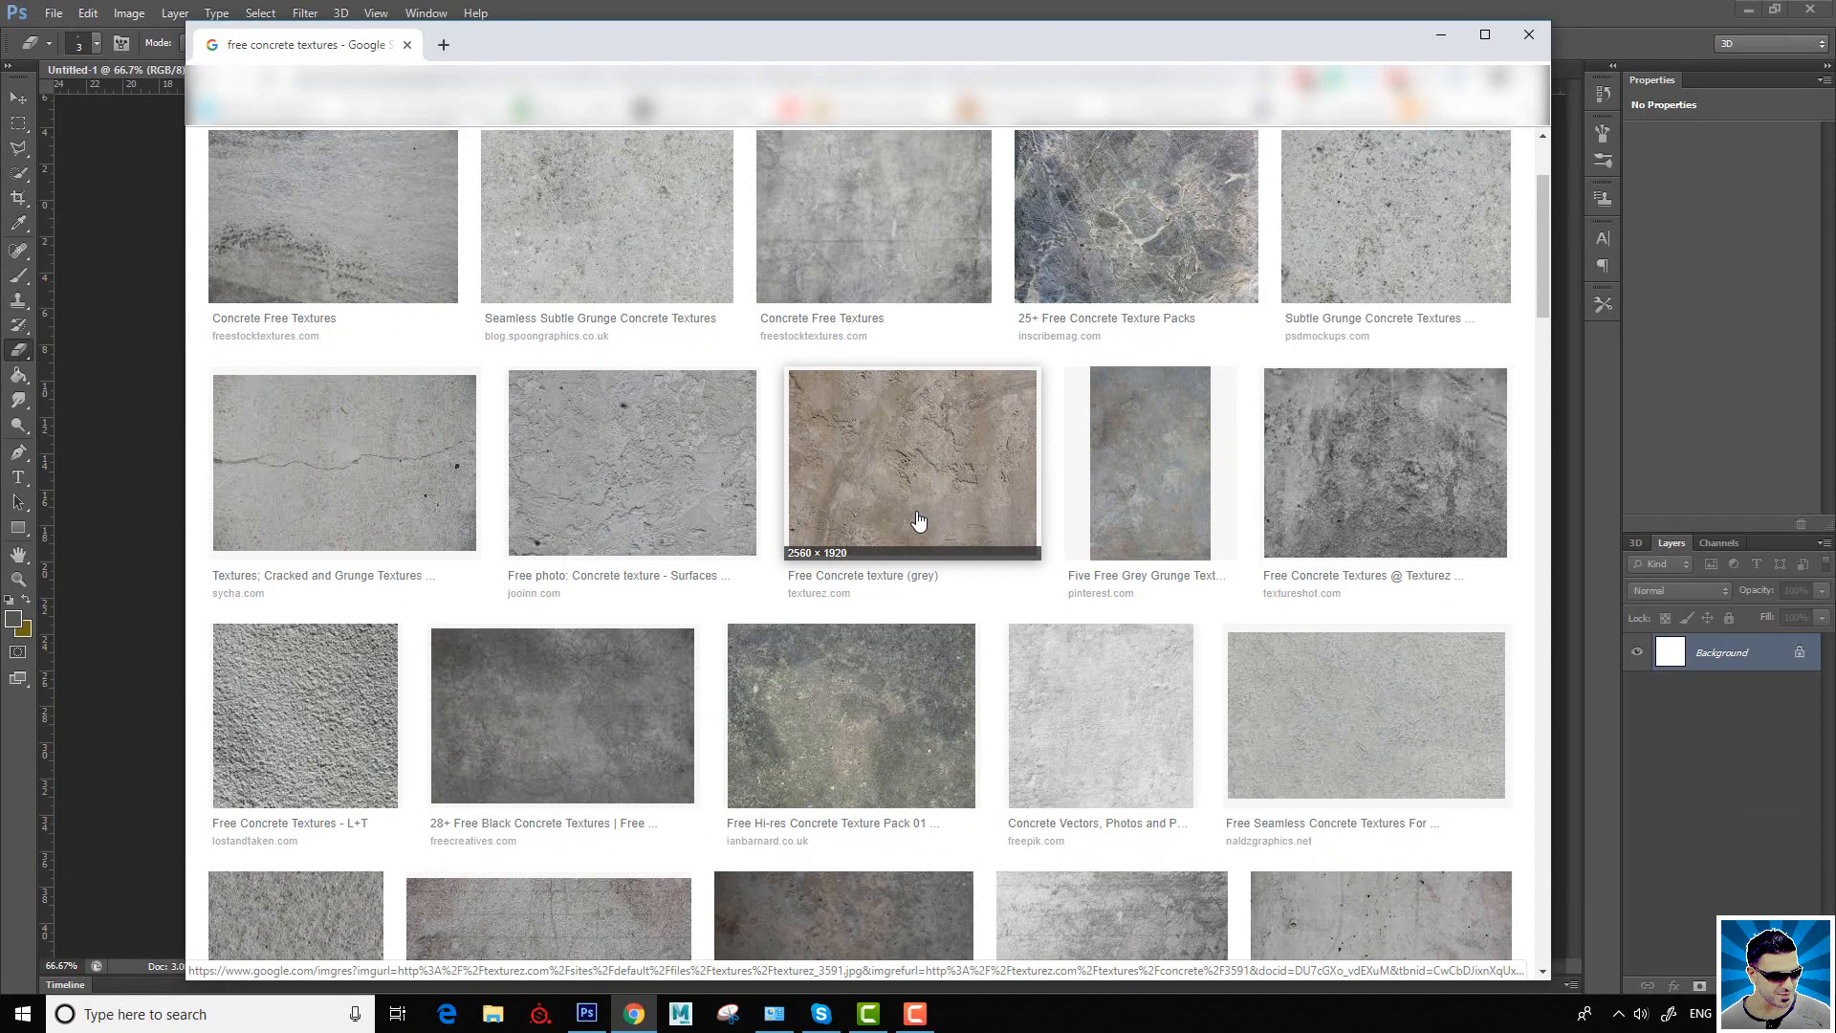
pyautogui.scroll(-2, 918, 522)
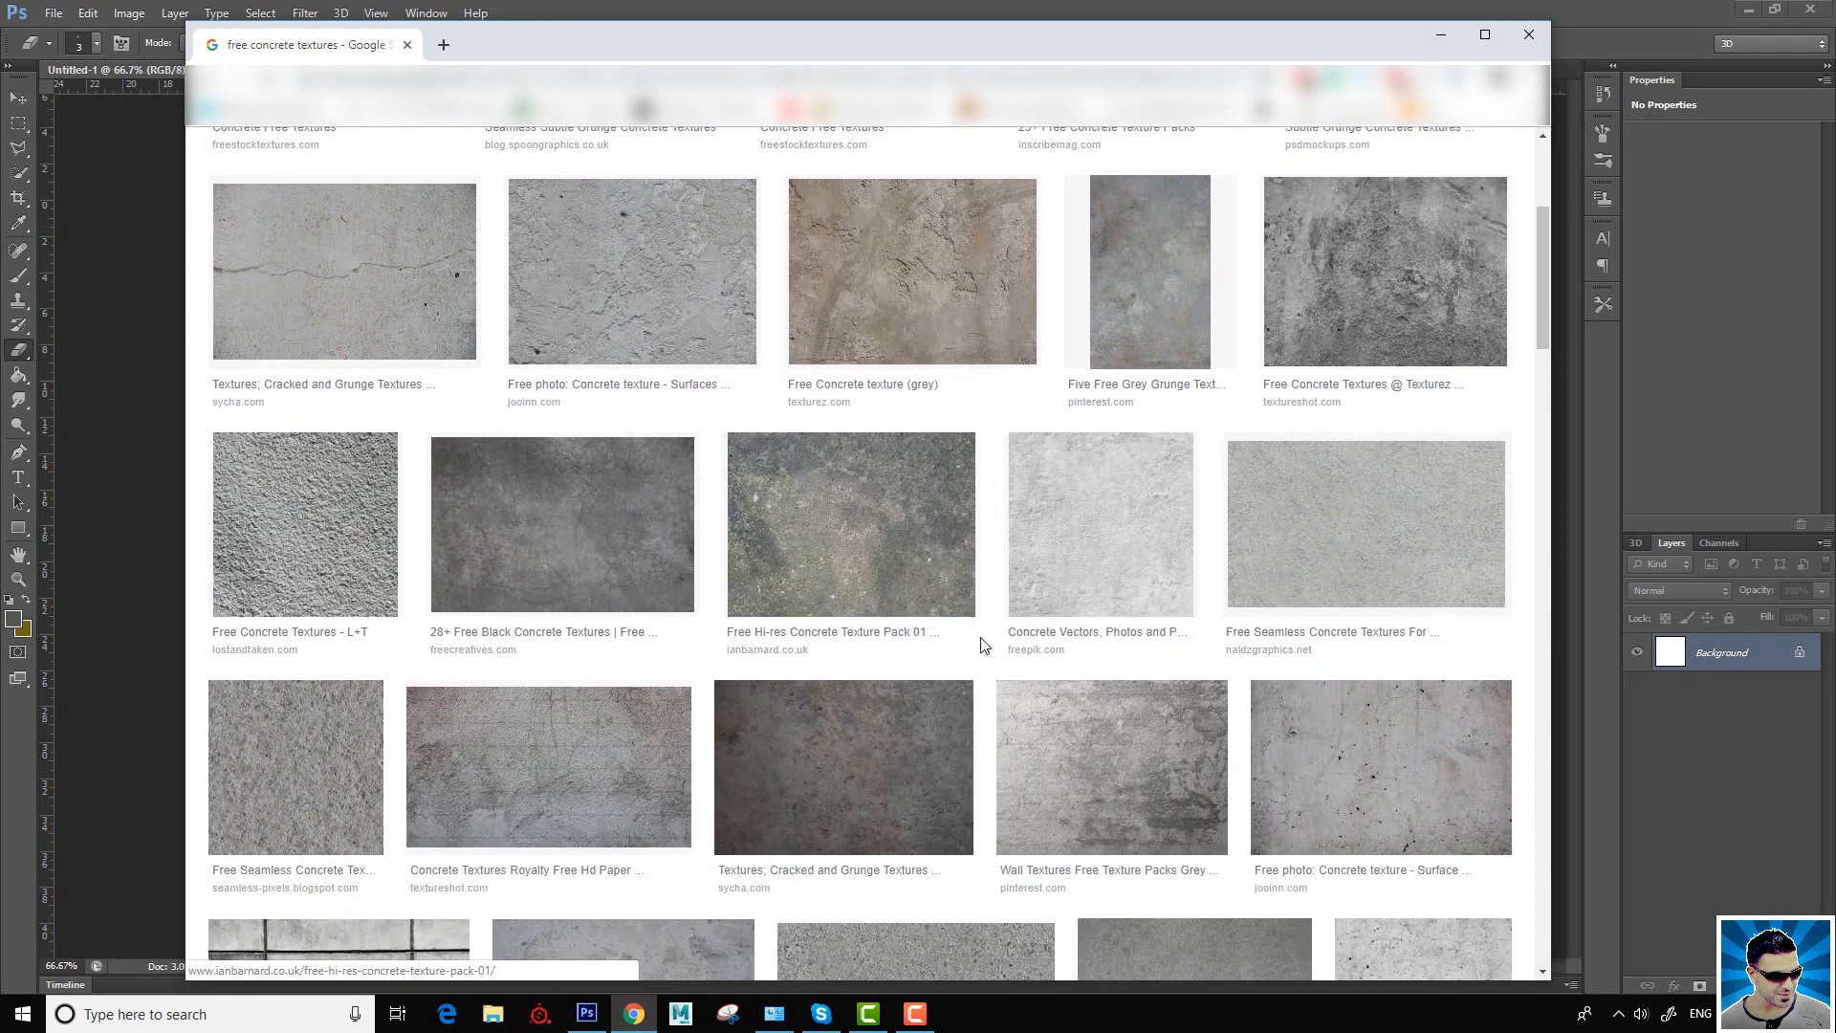
pyautogui.scroll(3, 869, 578)
pyautogui.scroll(-3, 989, 645)
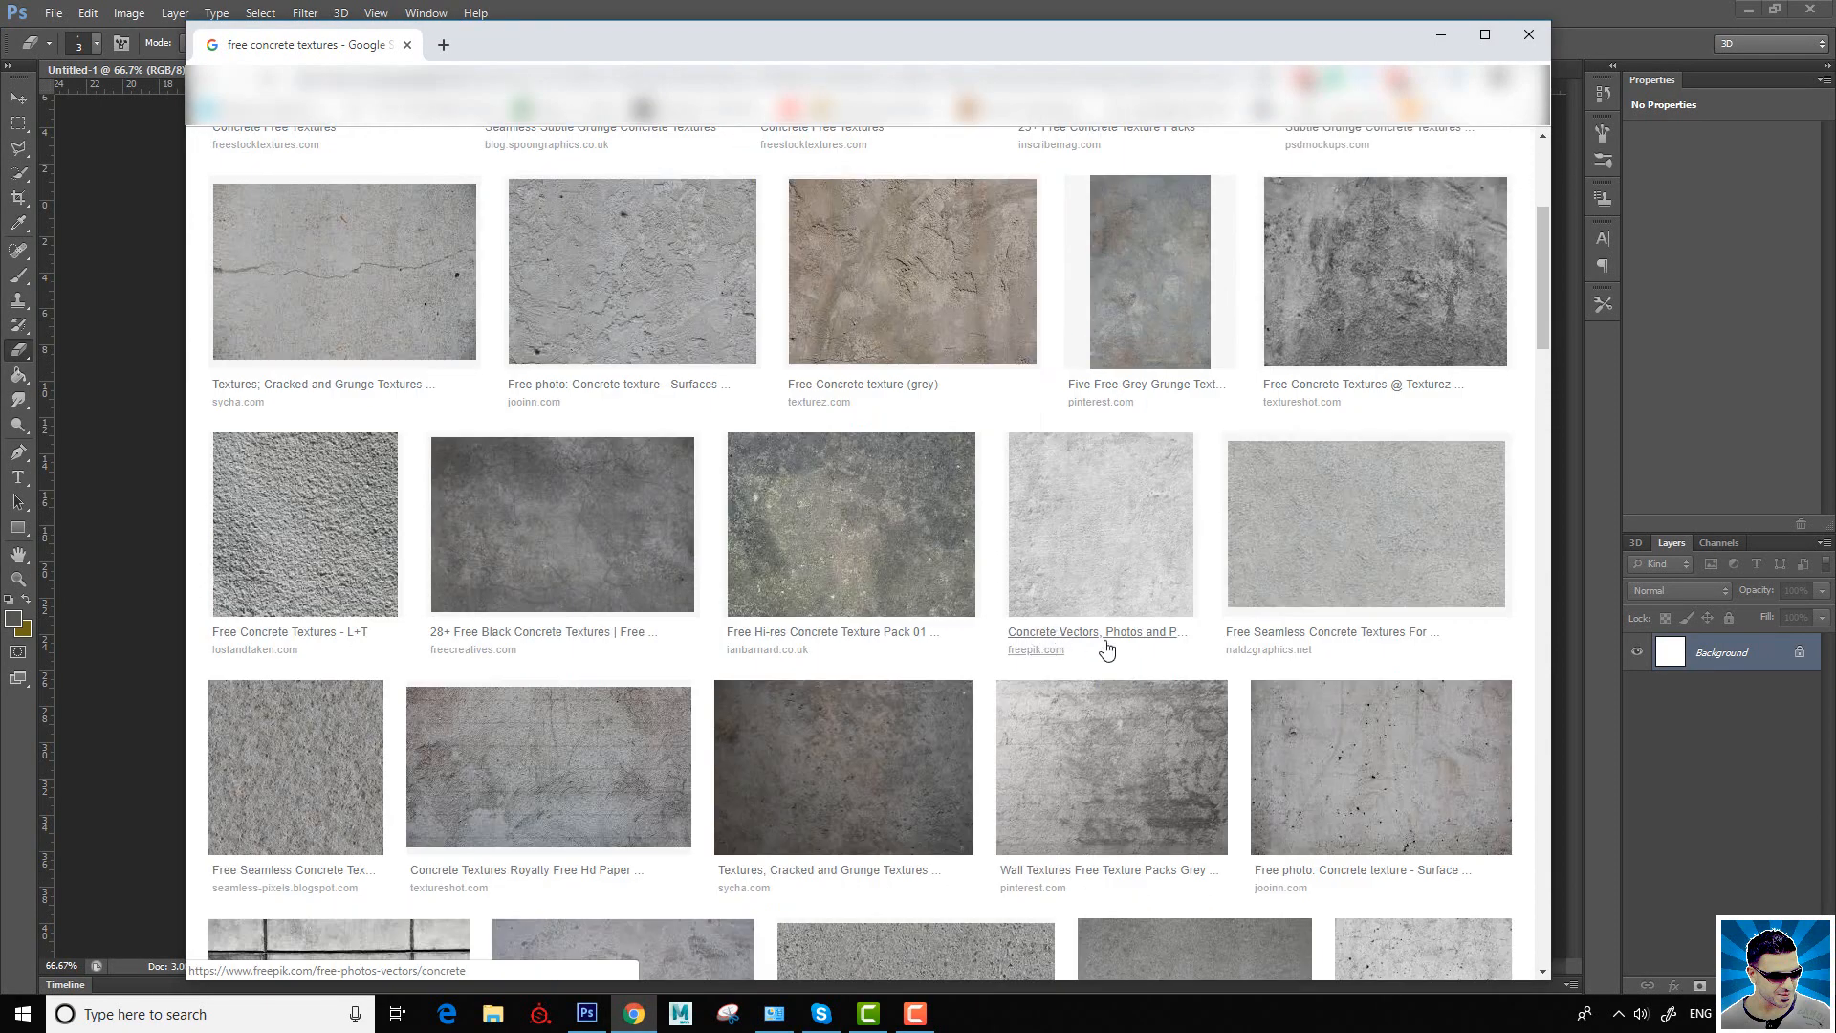
pyautogui.scroll(-3, 812, 639)
pyautogui.scroll(-1, 870, 633)
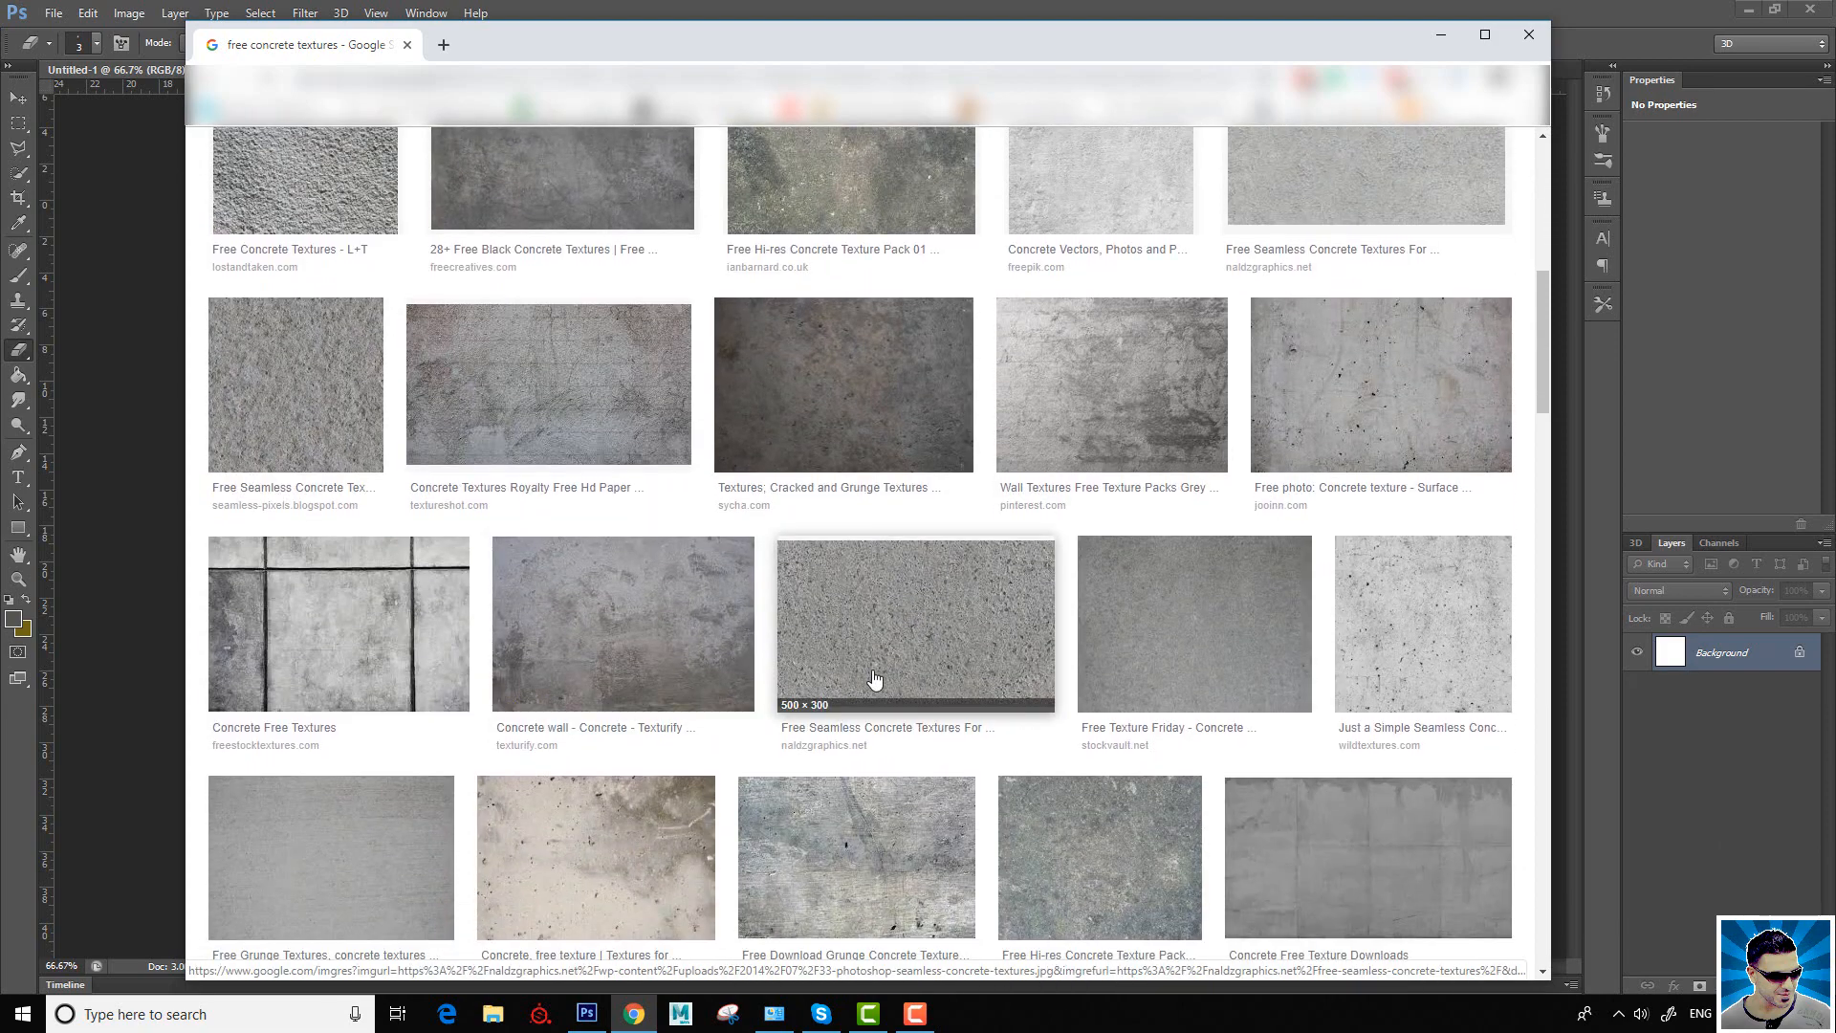
pyautogui.scroll(-2, 937, 688)
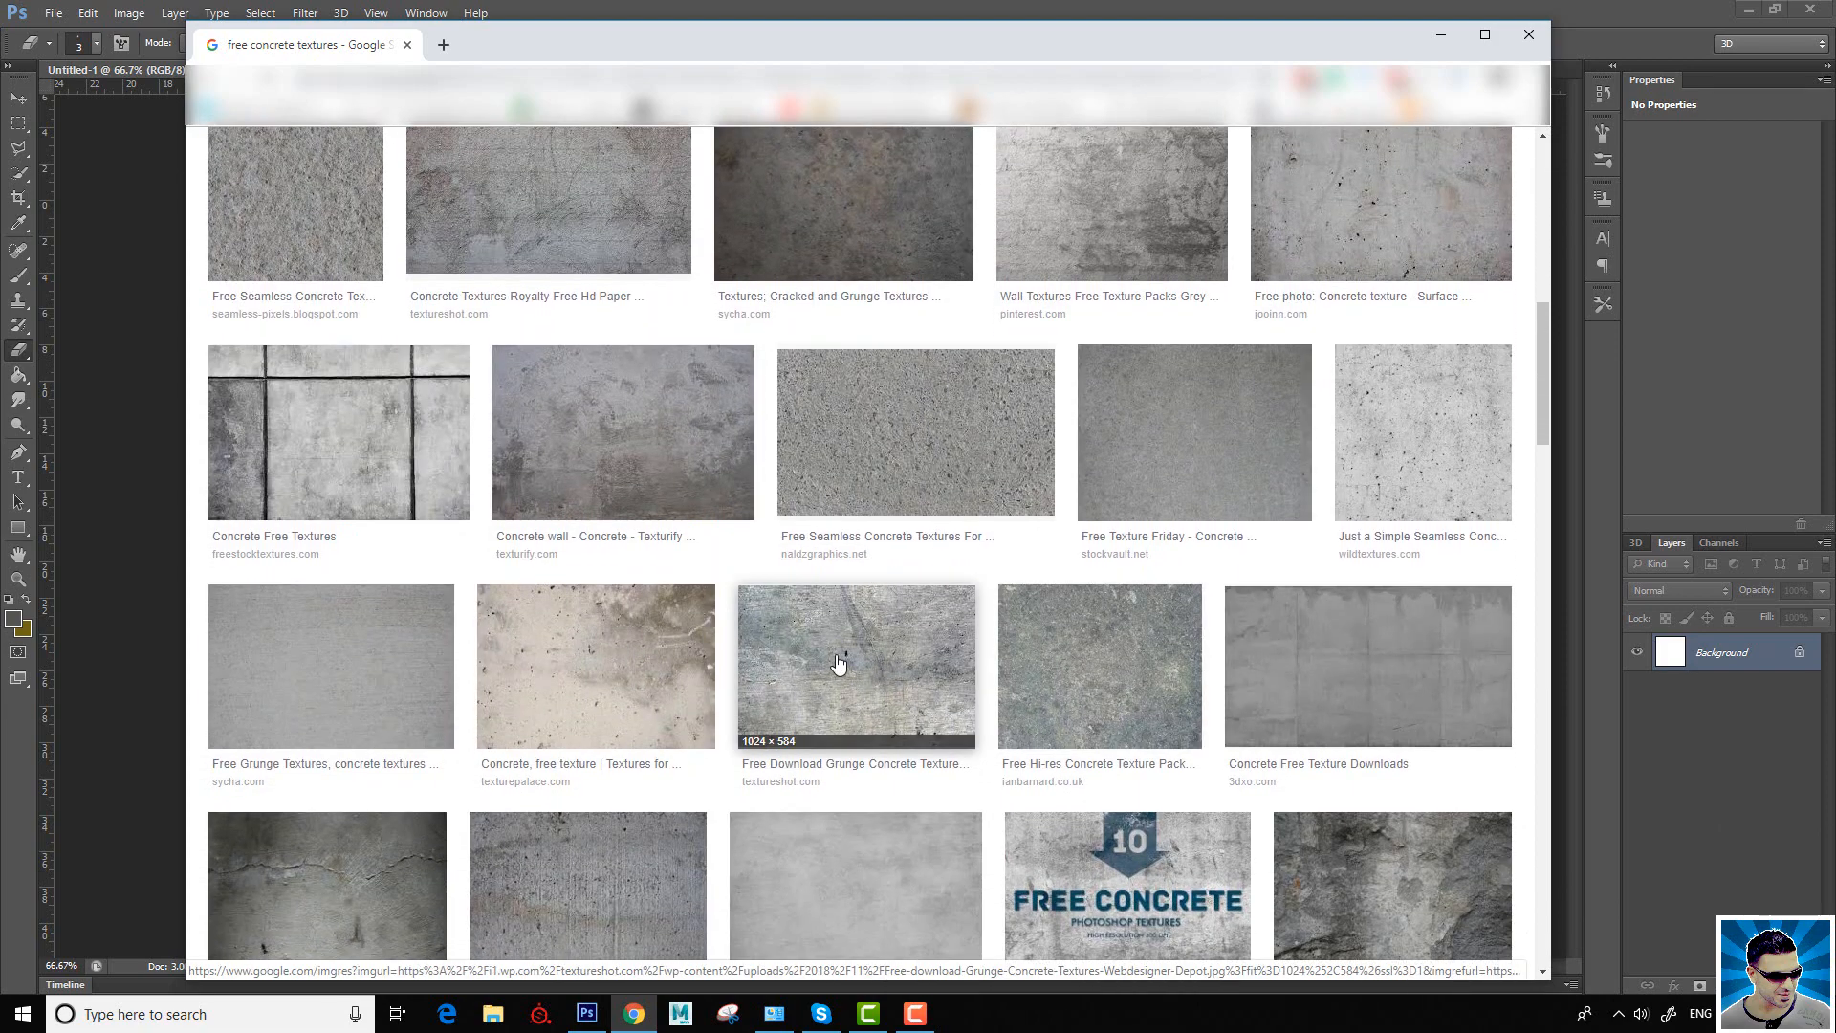
pyautogui.scroll(7, 871, 683)
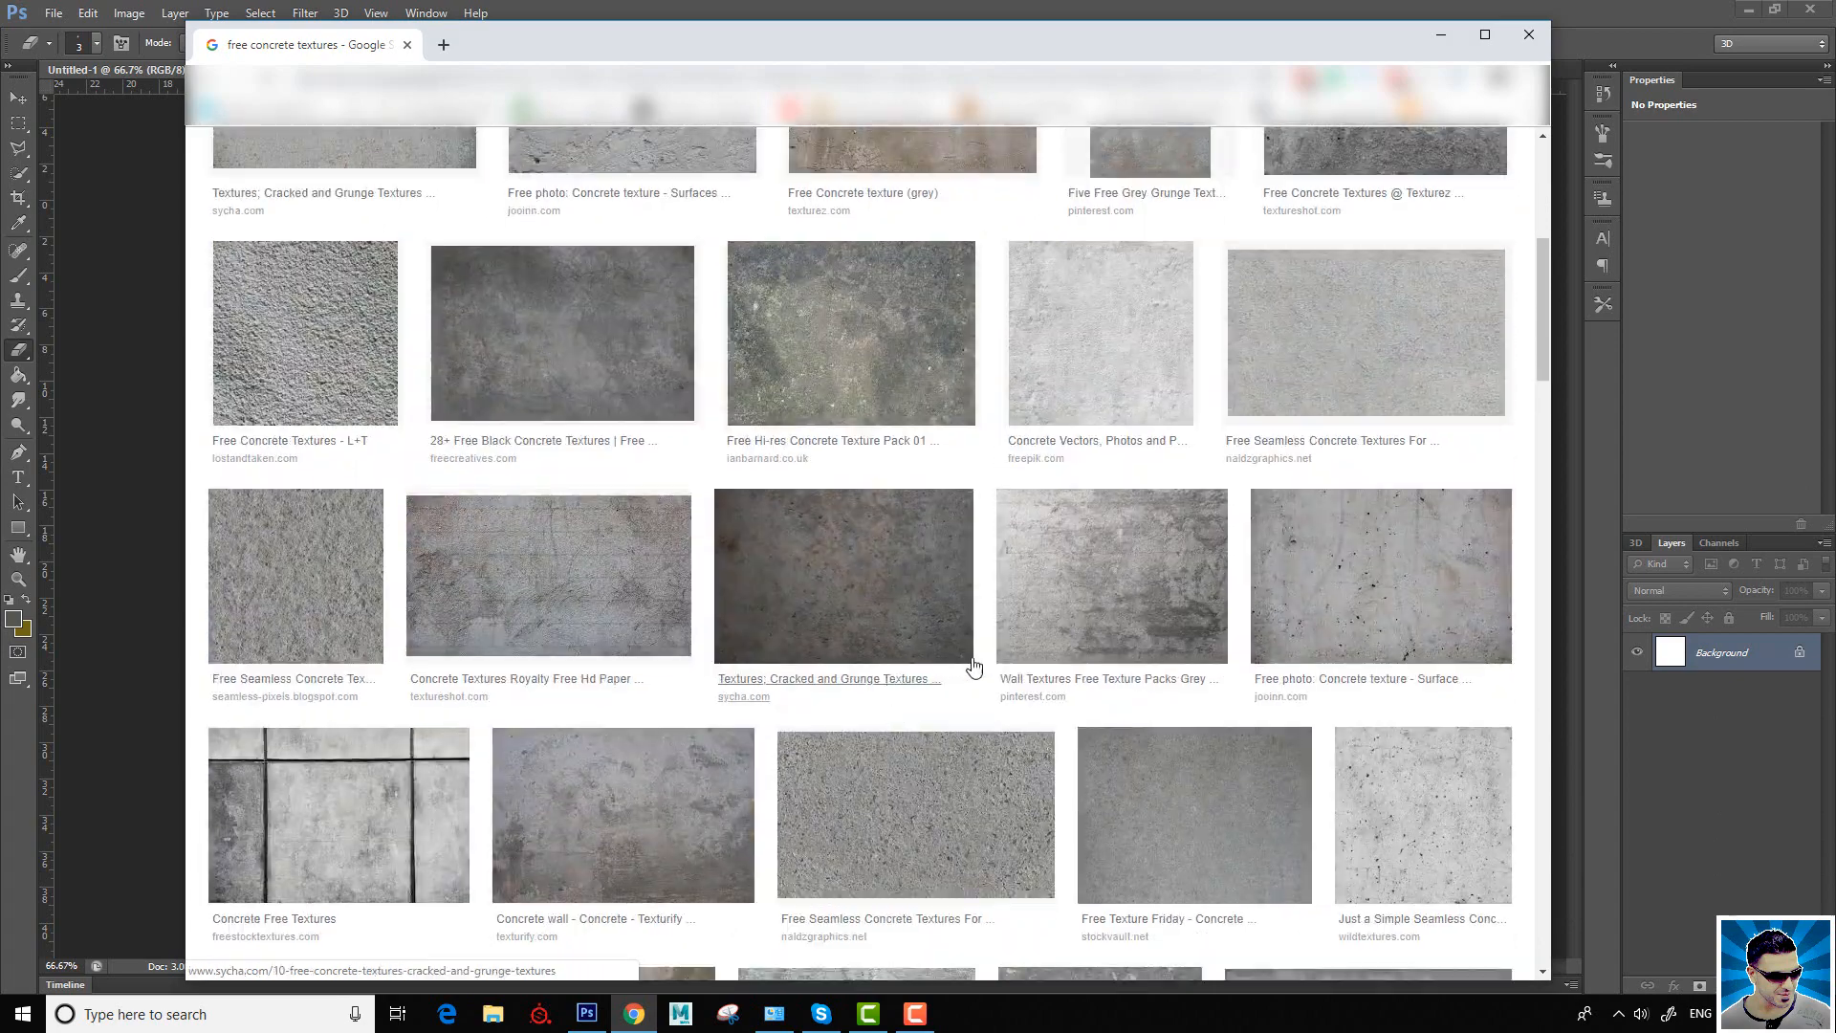
pyautogui.scroll(2, 720, 574)
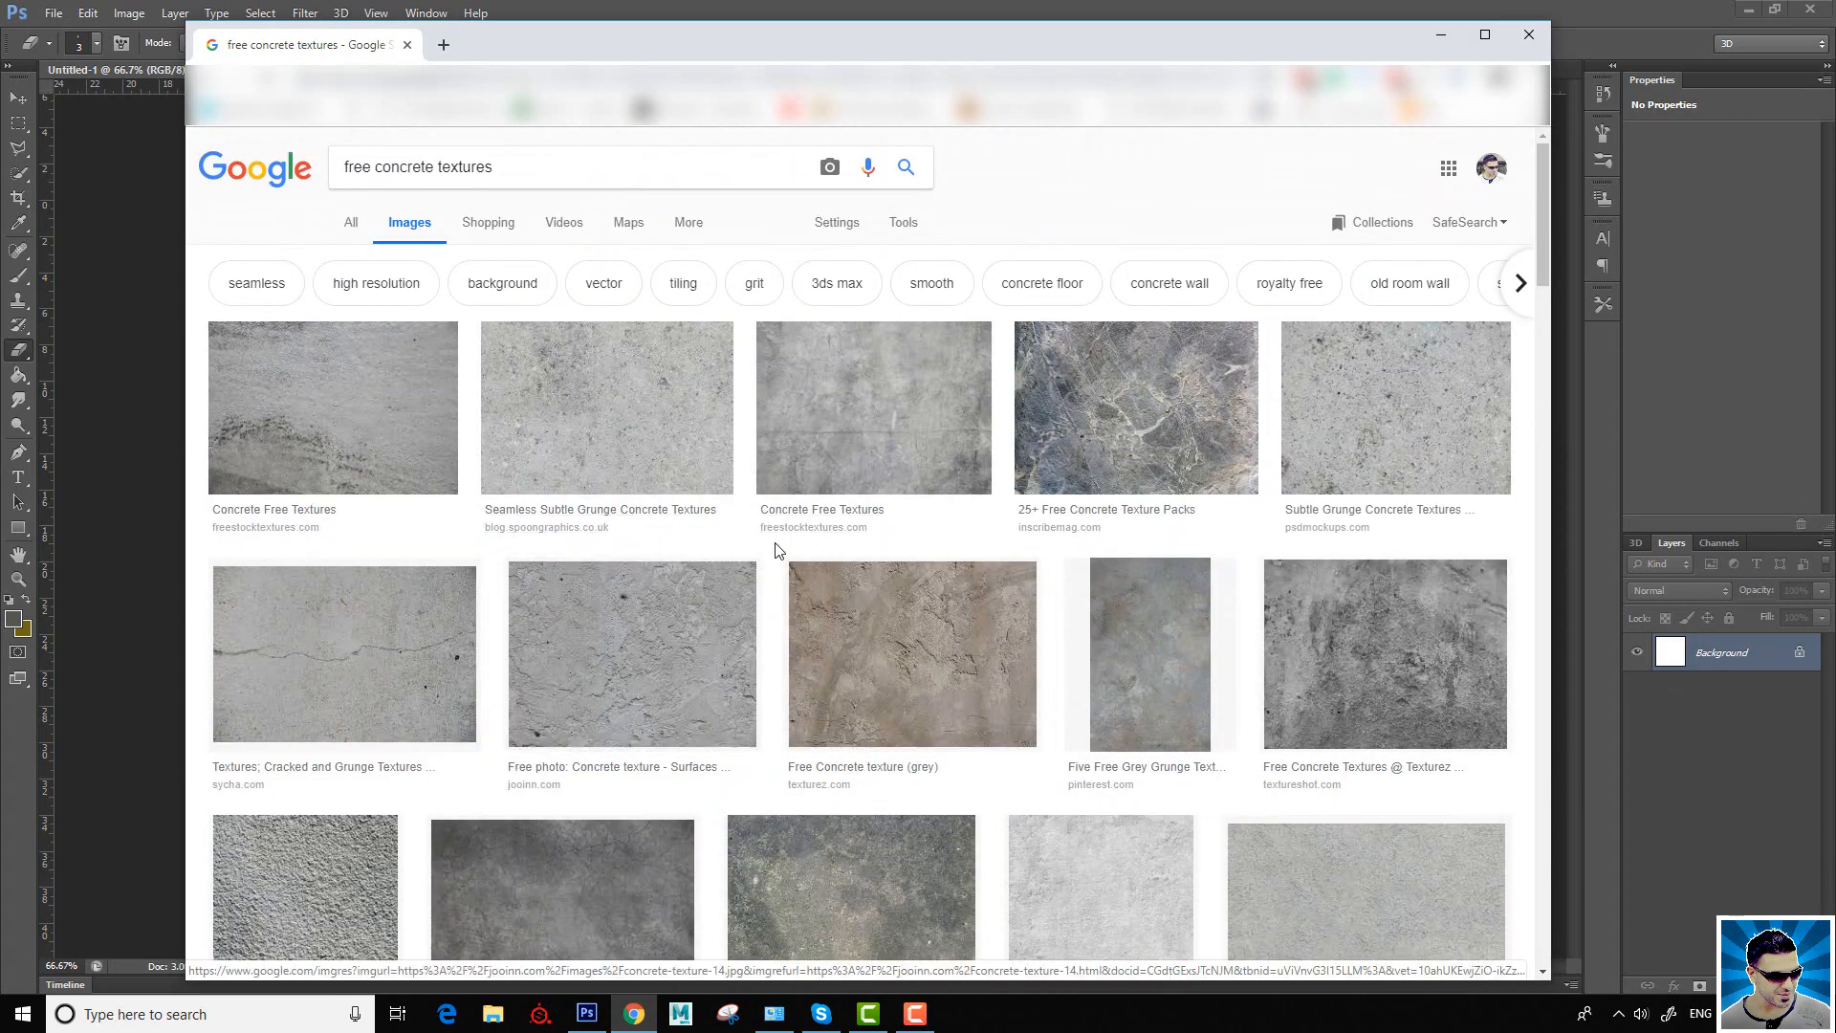
# Step: Open the Seamless Subtle Grunge Concrete Textures picture from the search results as a full-size image in a separate tab
pyautogui.click(586, 419)
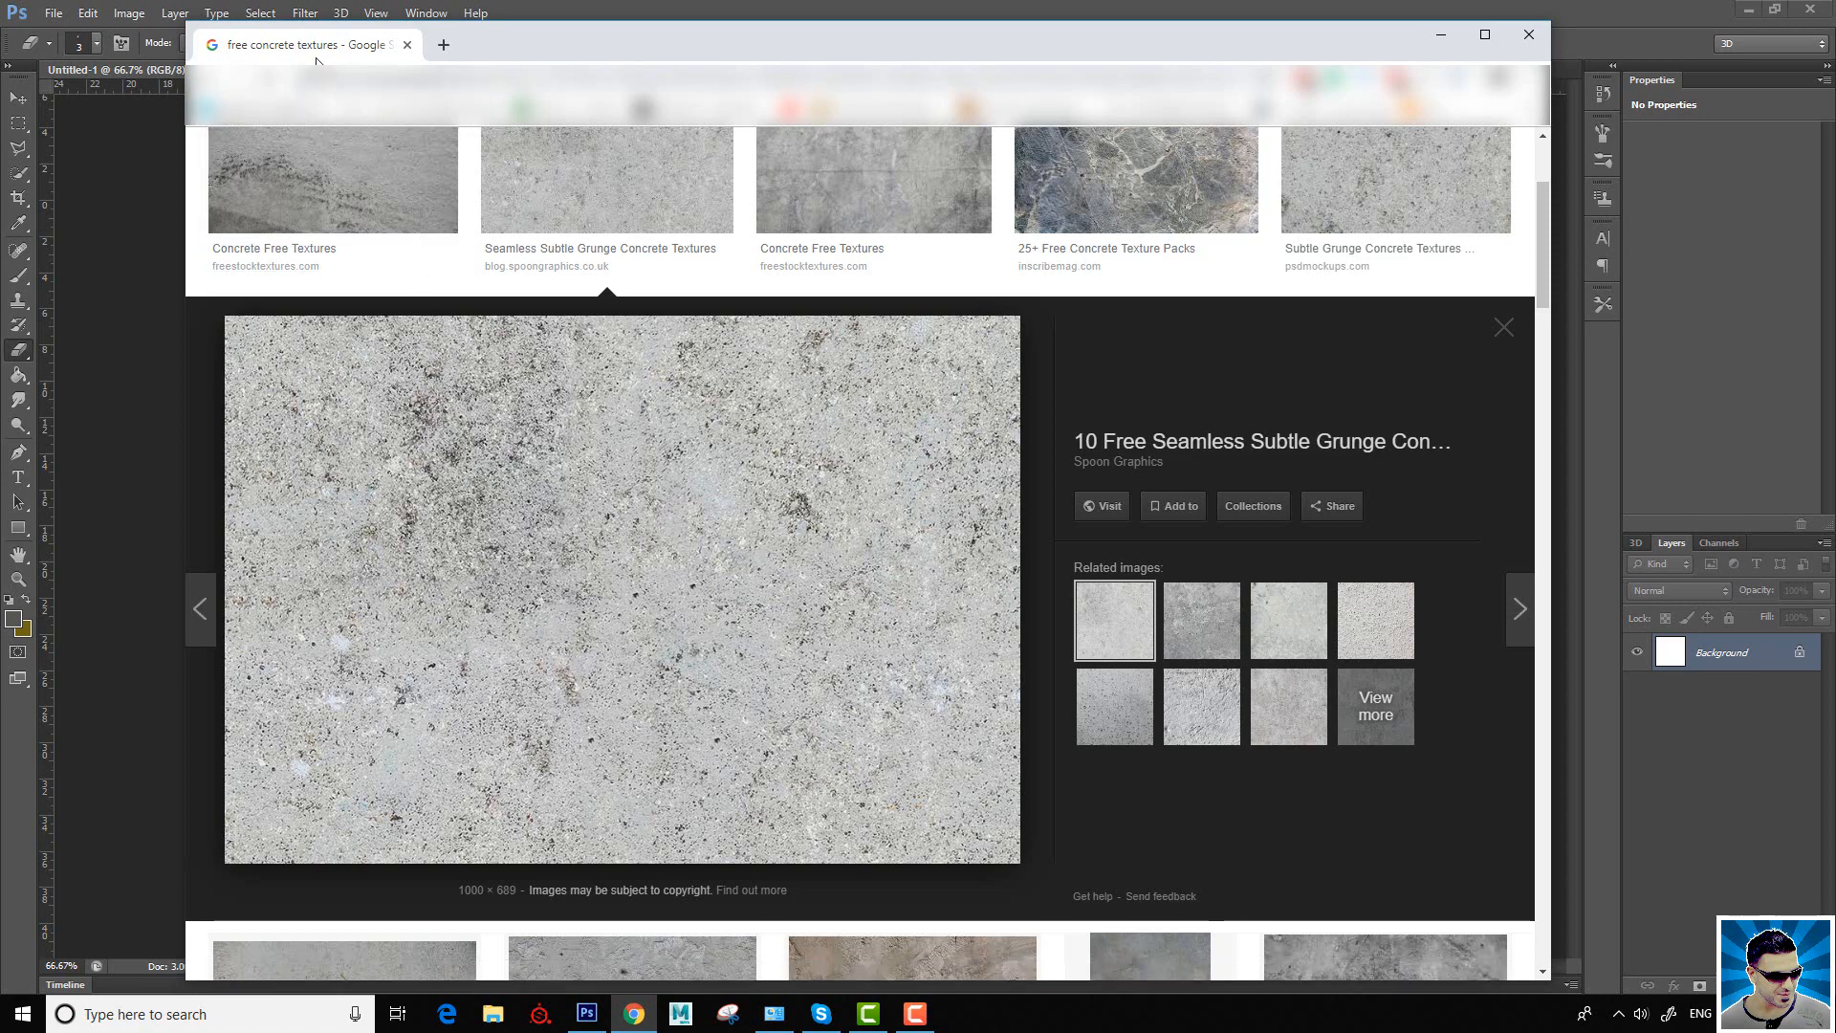
pyautogui.moveTo(476, 43); pyautogui.dragTo(736, 64)
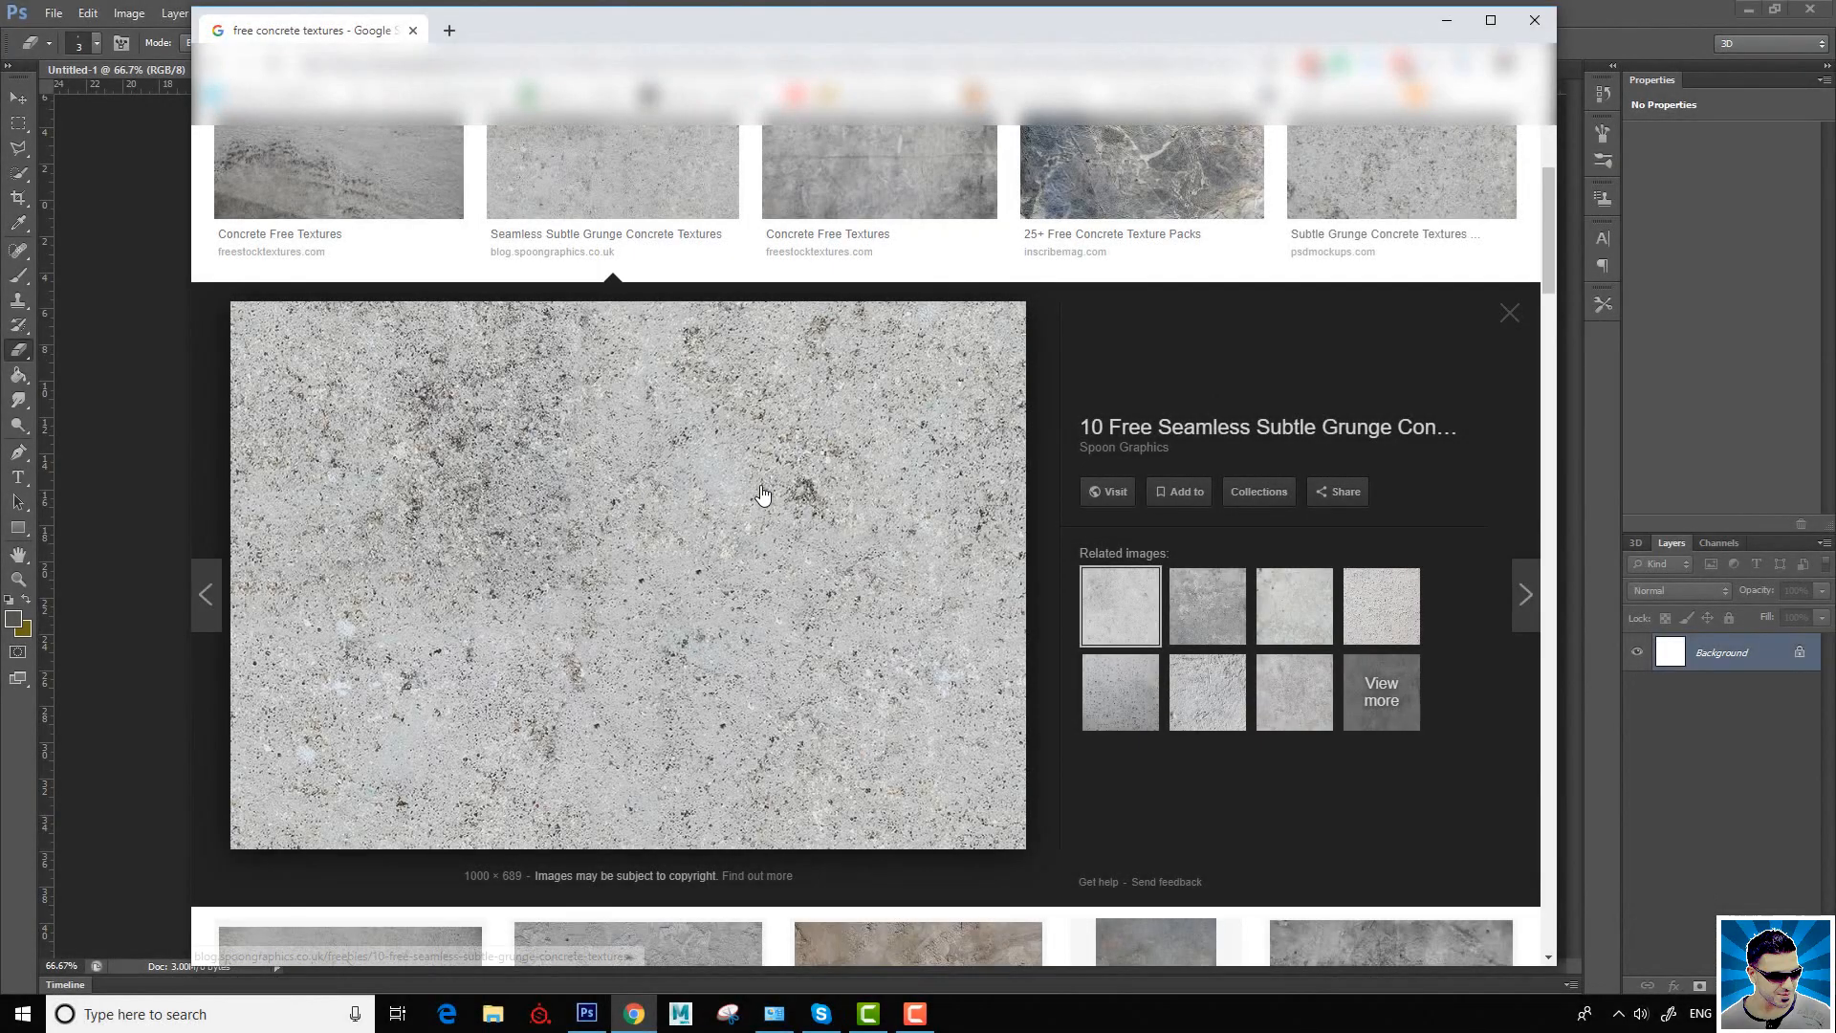
pyautogui.rightClick(762, 493)
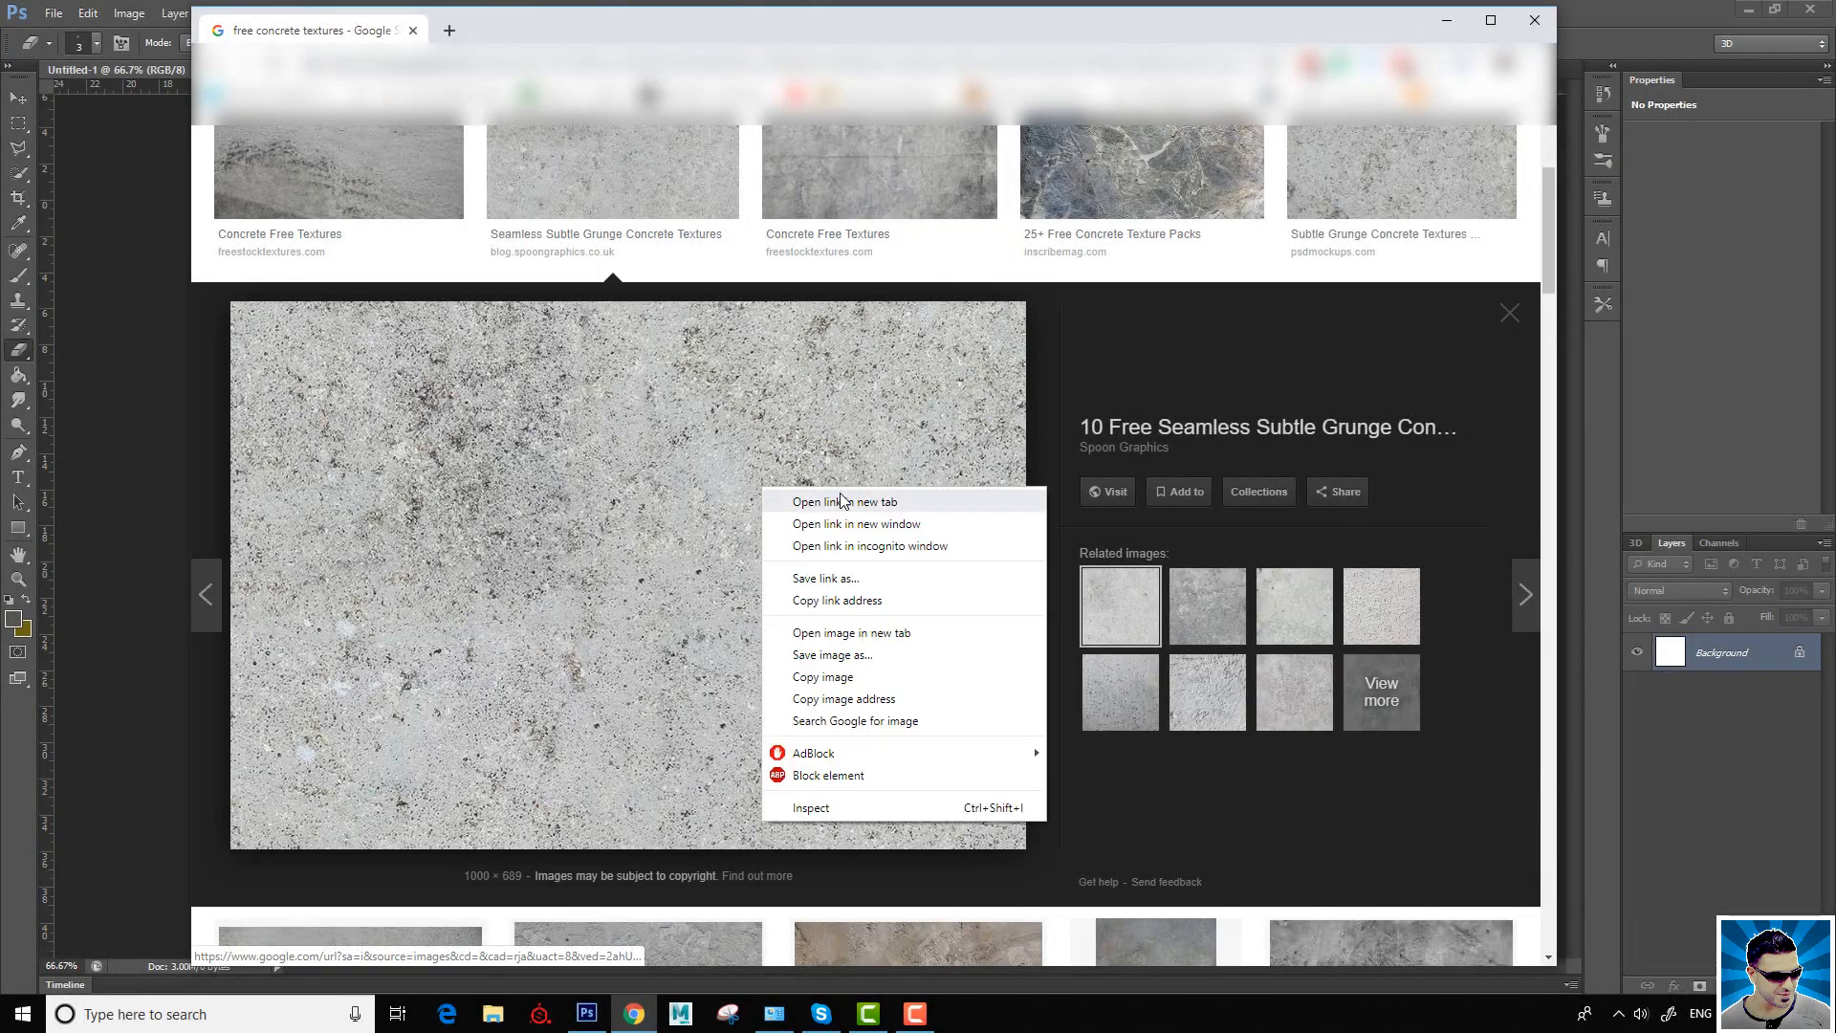
pyautogui.click(875, 639)
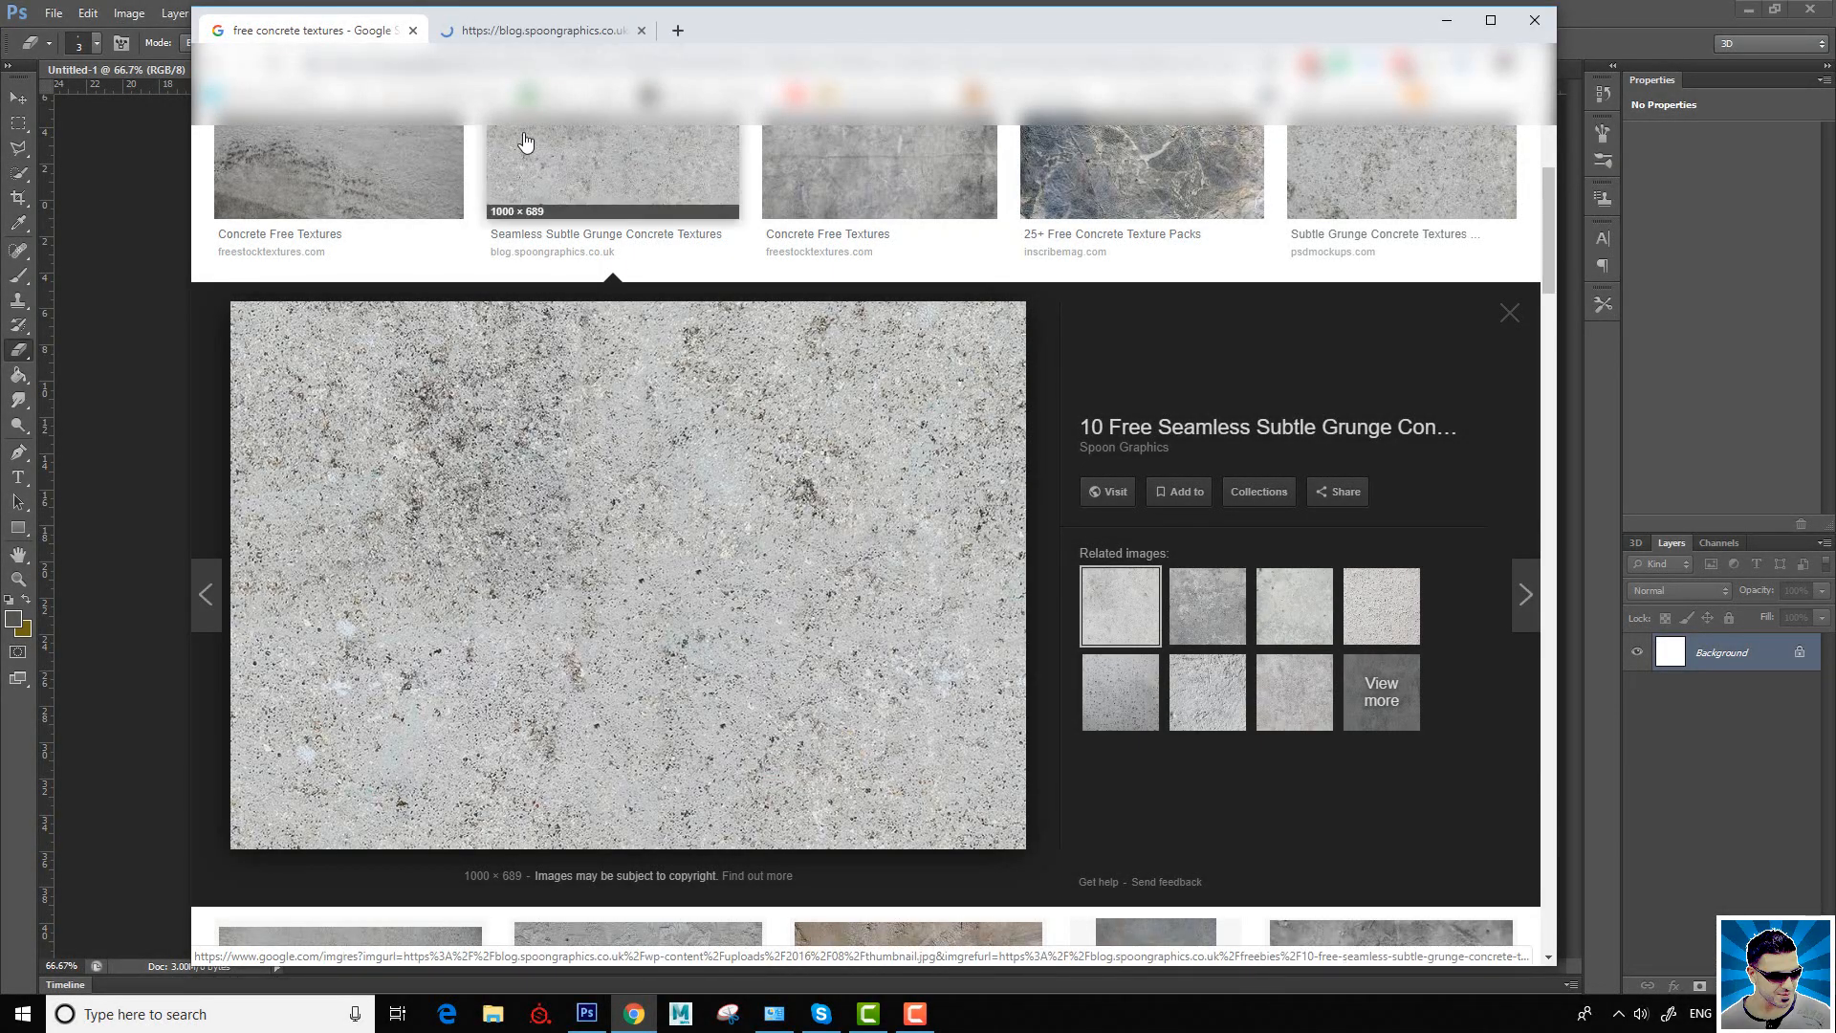
pyautogui.click(514, 31)
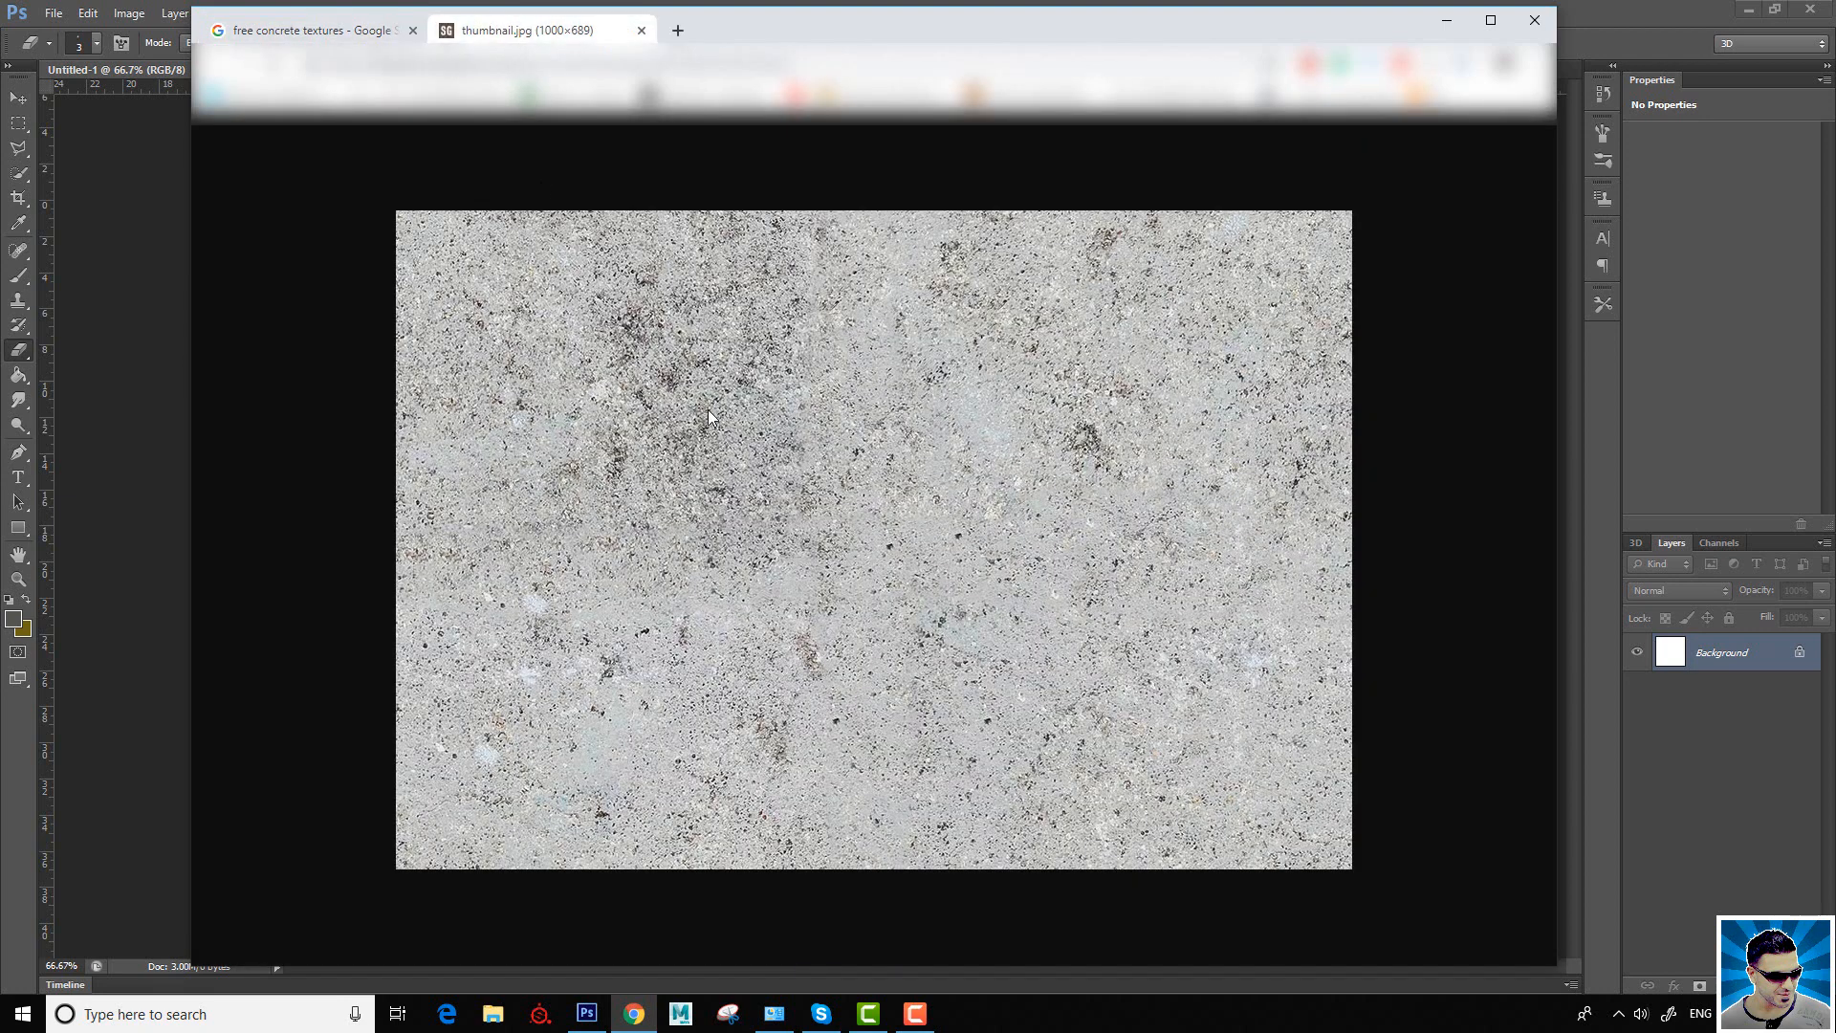
# Step: Copy the full-size concrete image and close the browser to return to Photoshop
pyautogui.rightClick(794, 425)
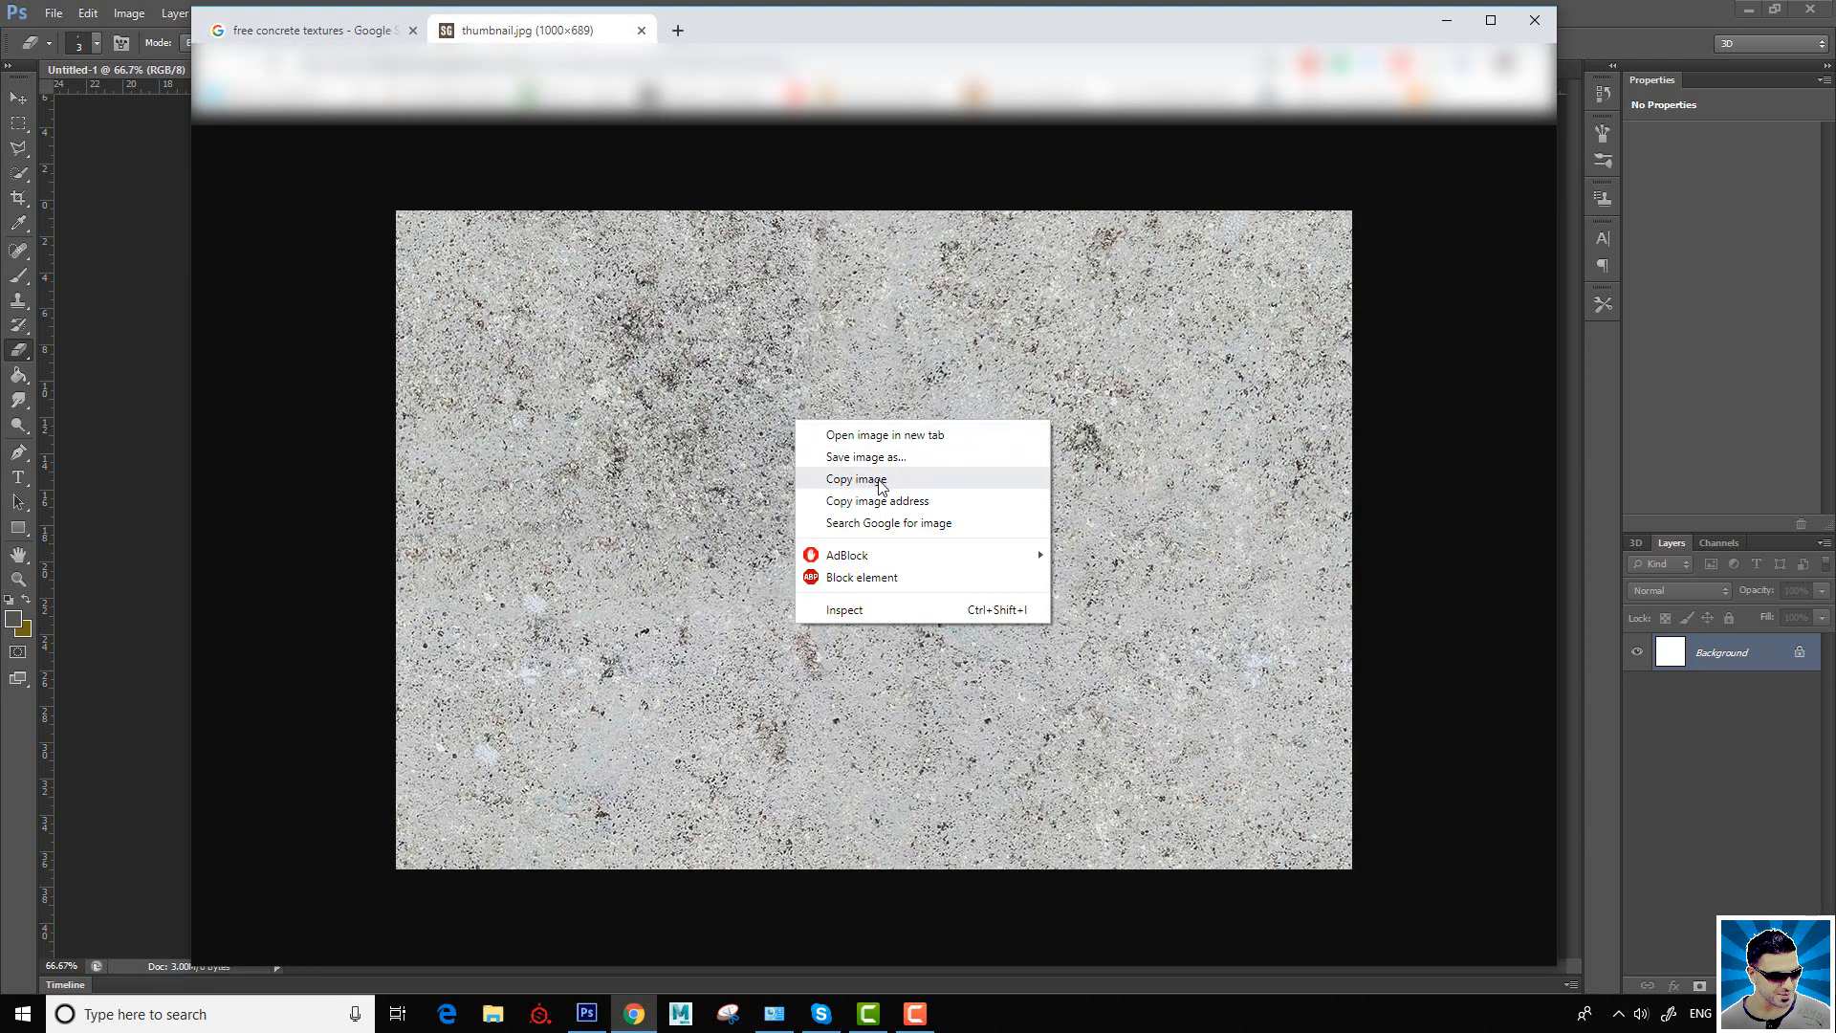
pyautogui.click(881, 480)
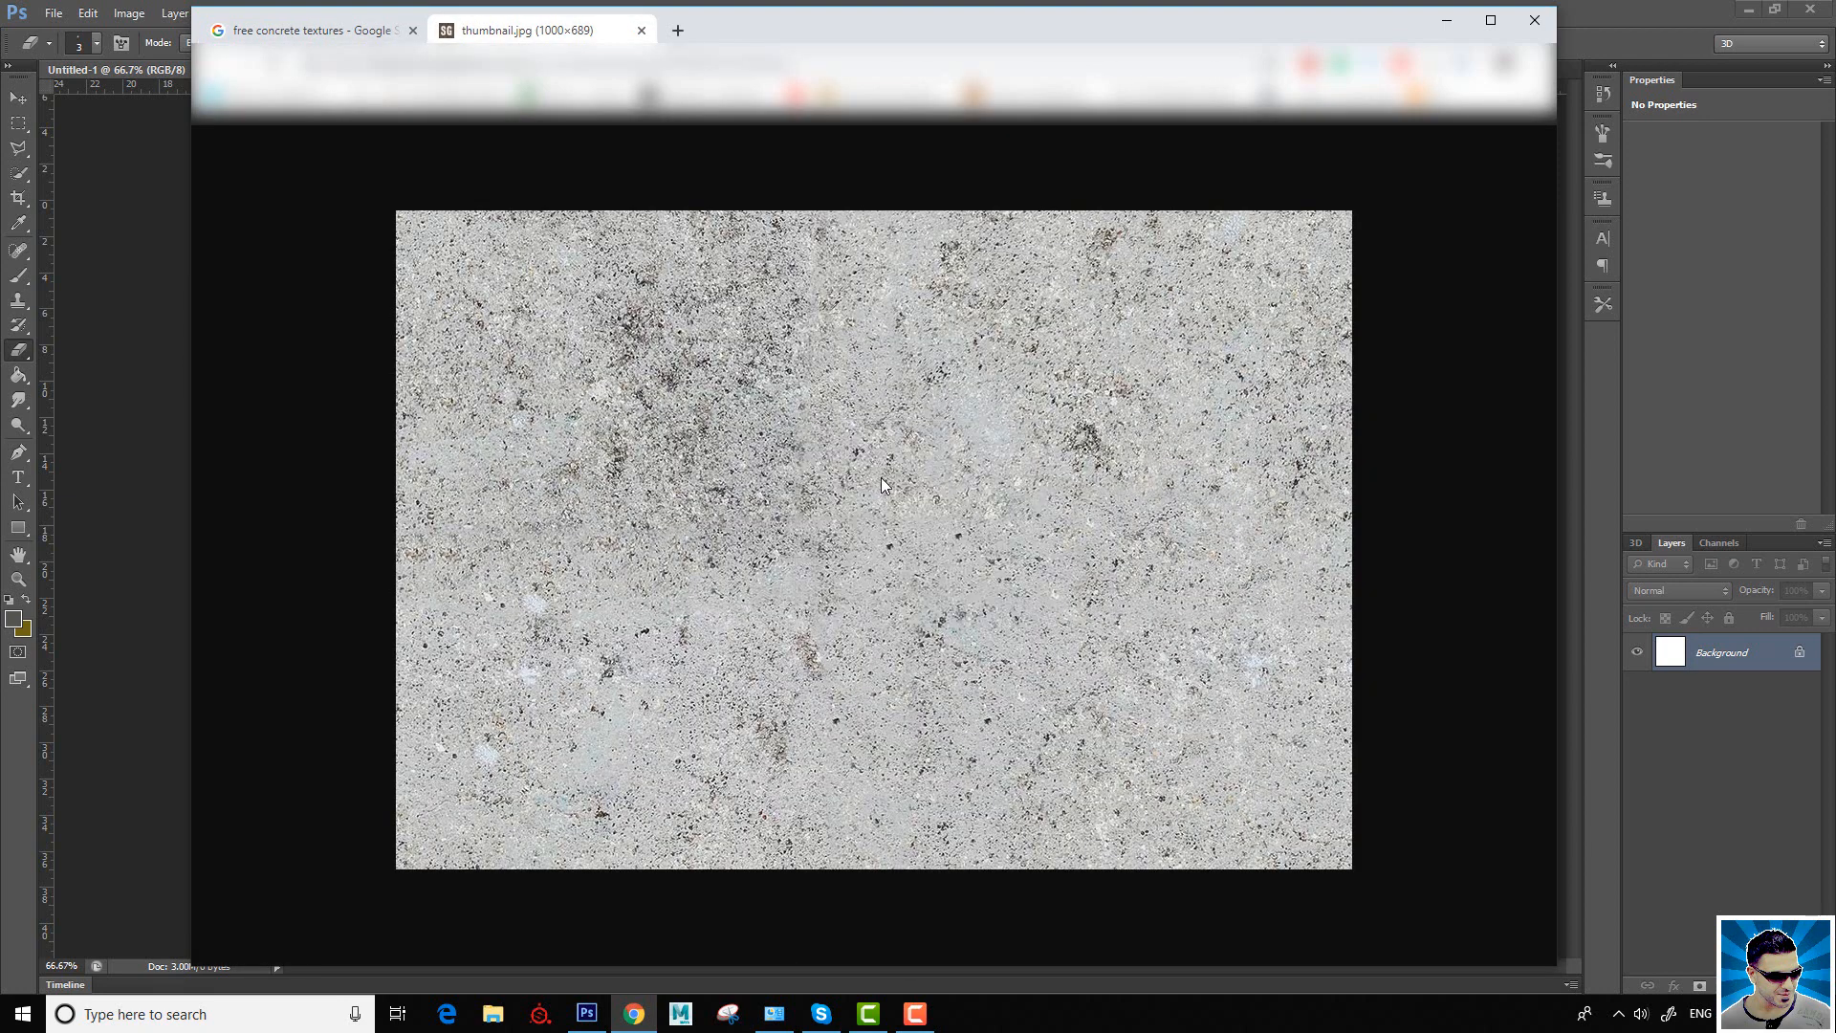
pyautogui.click(1531, 23)
# Step: Paste the copied concrete image into the blank document
pyautogui.rightClick(780, 460)
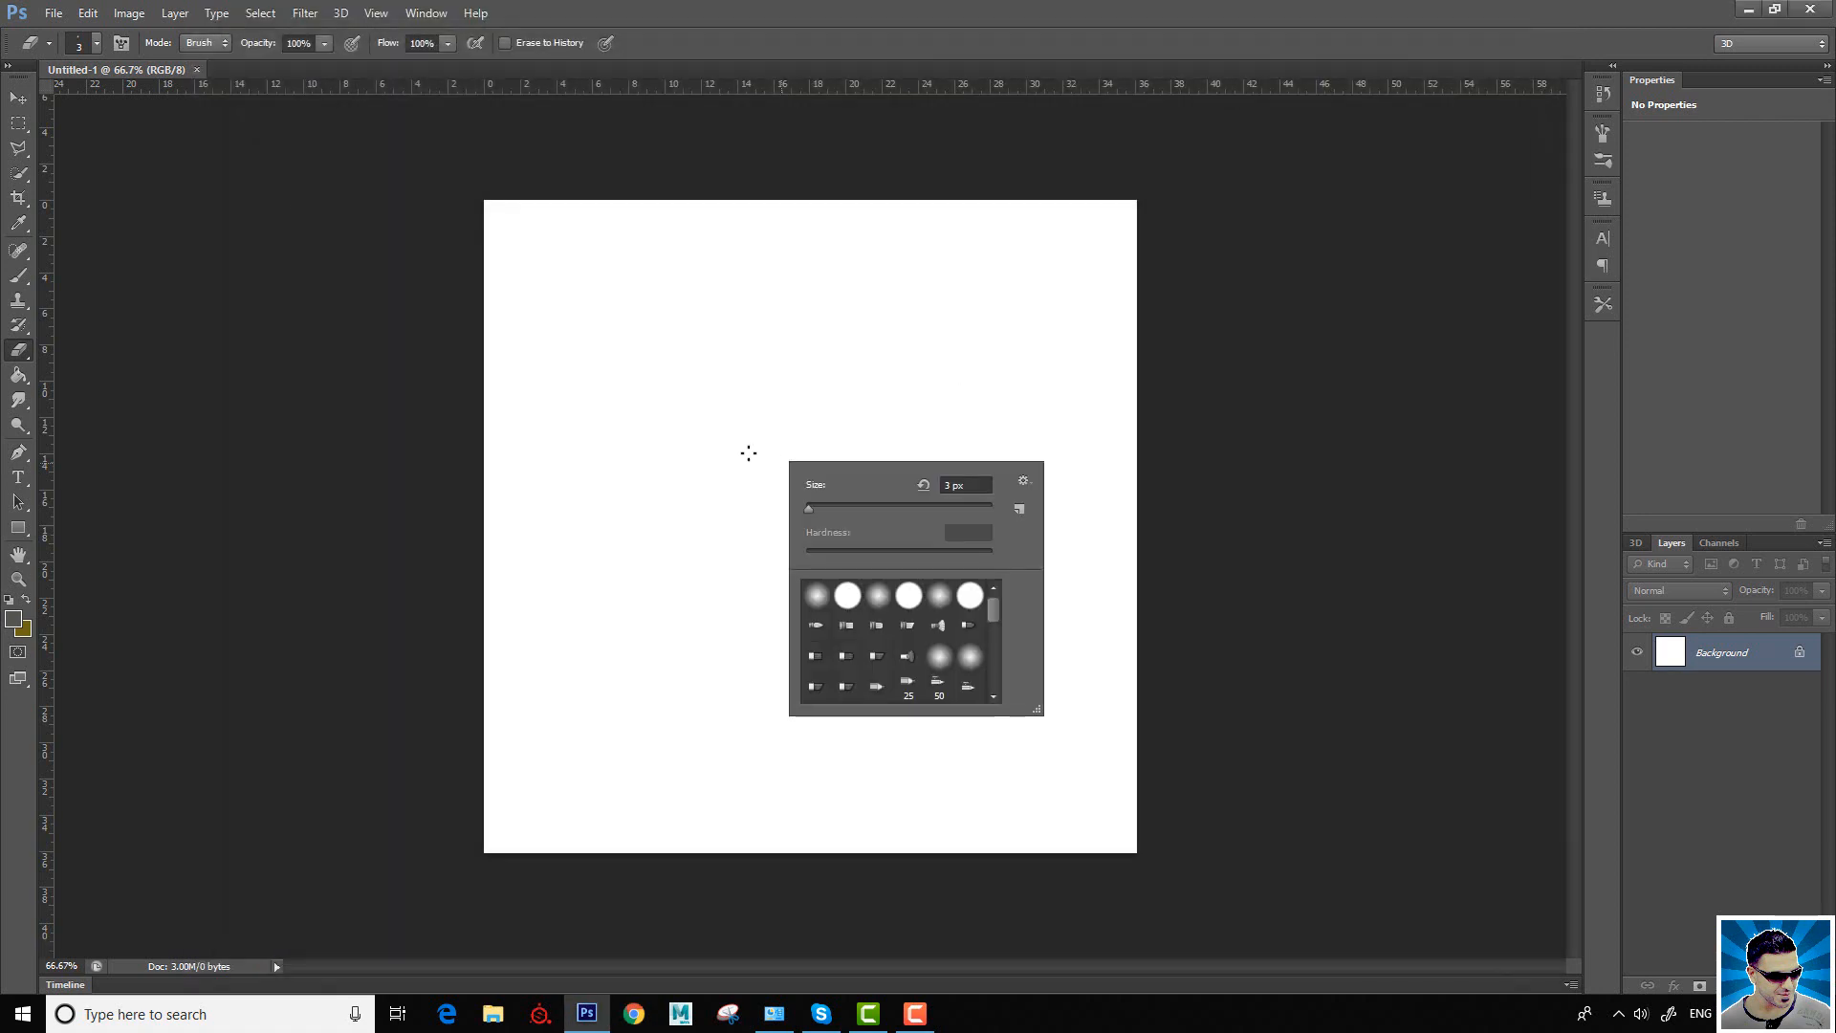
pyautogui.click(91, 15)
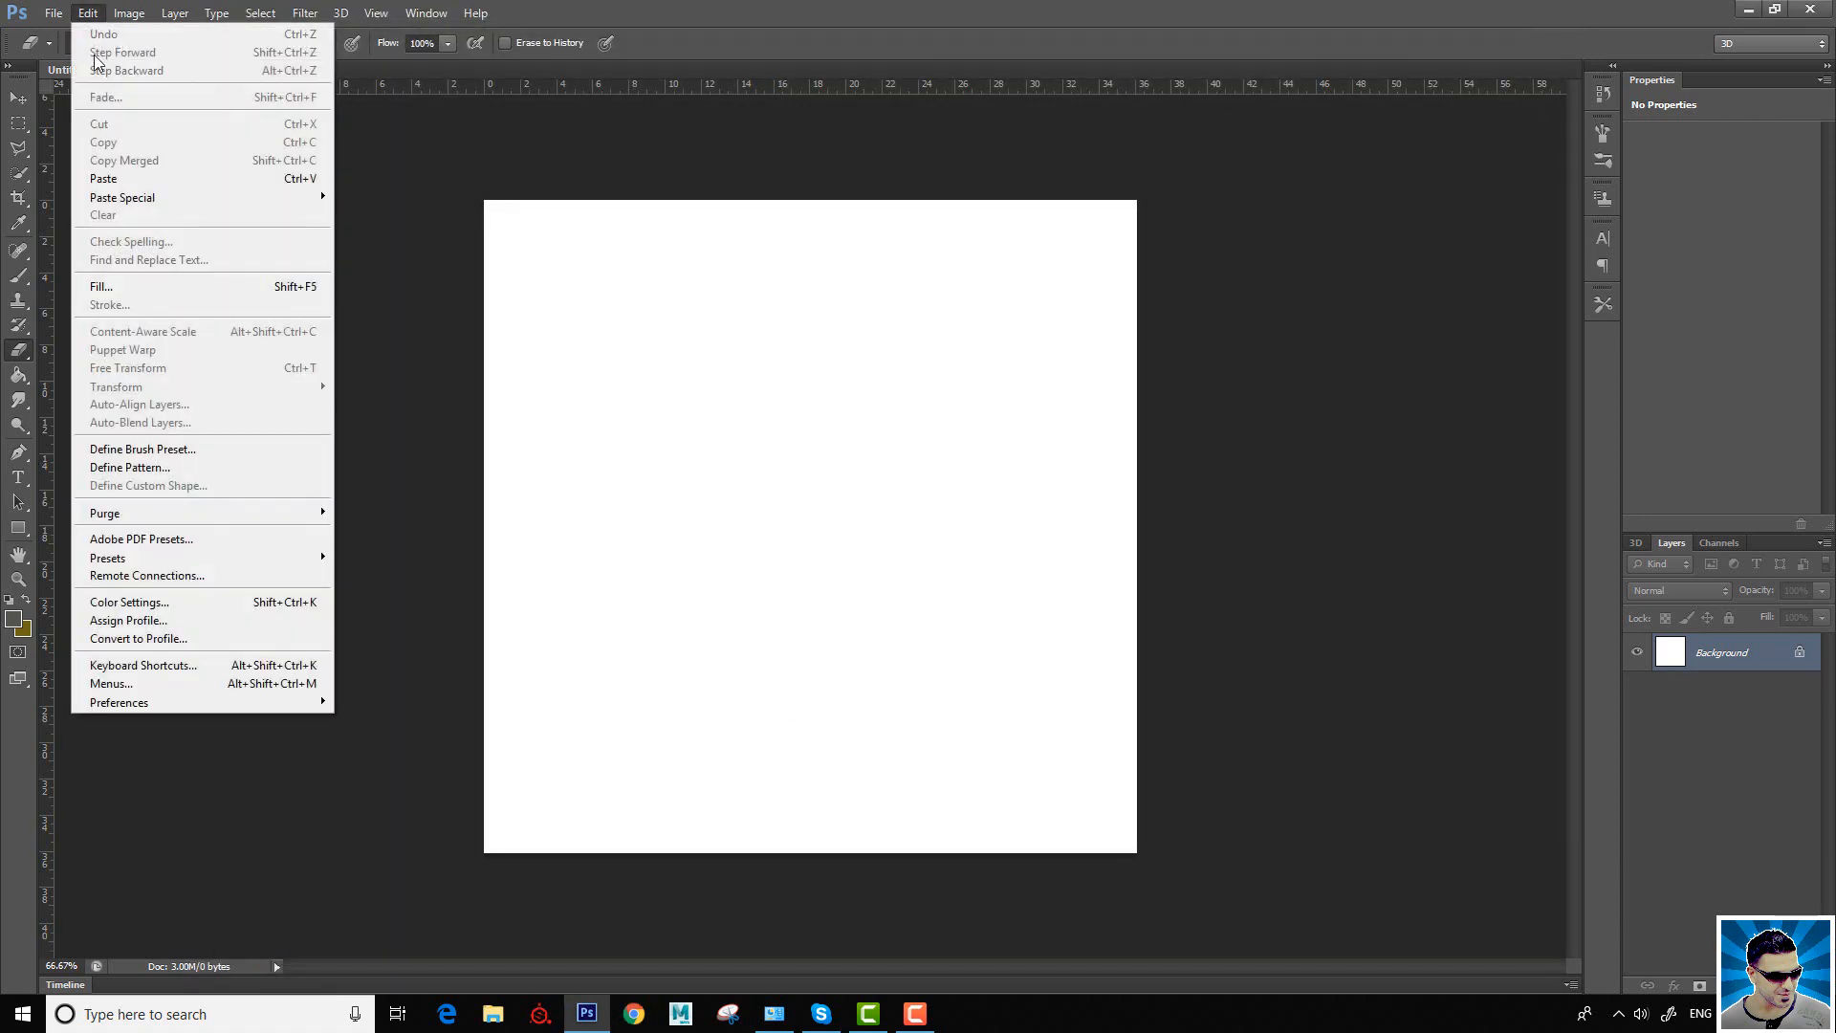
pyautogui.click(139, 179)
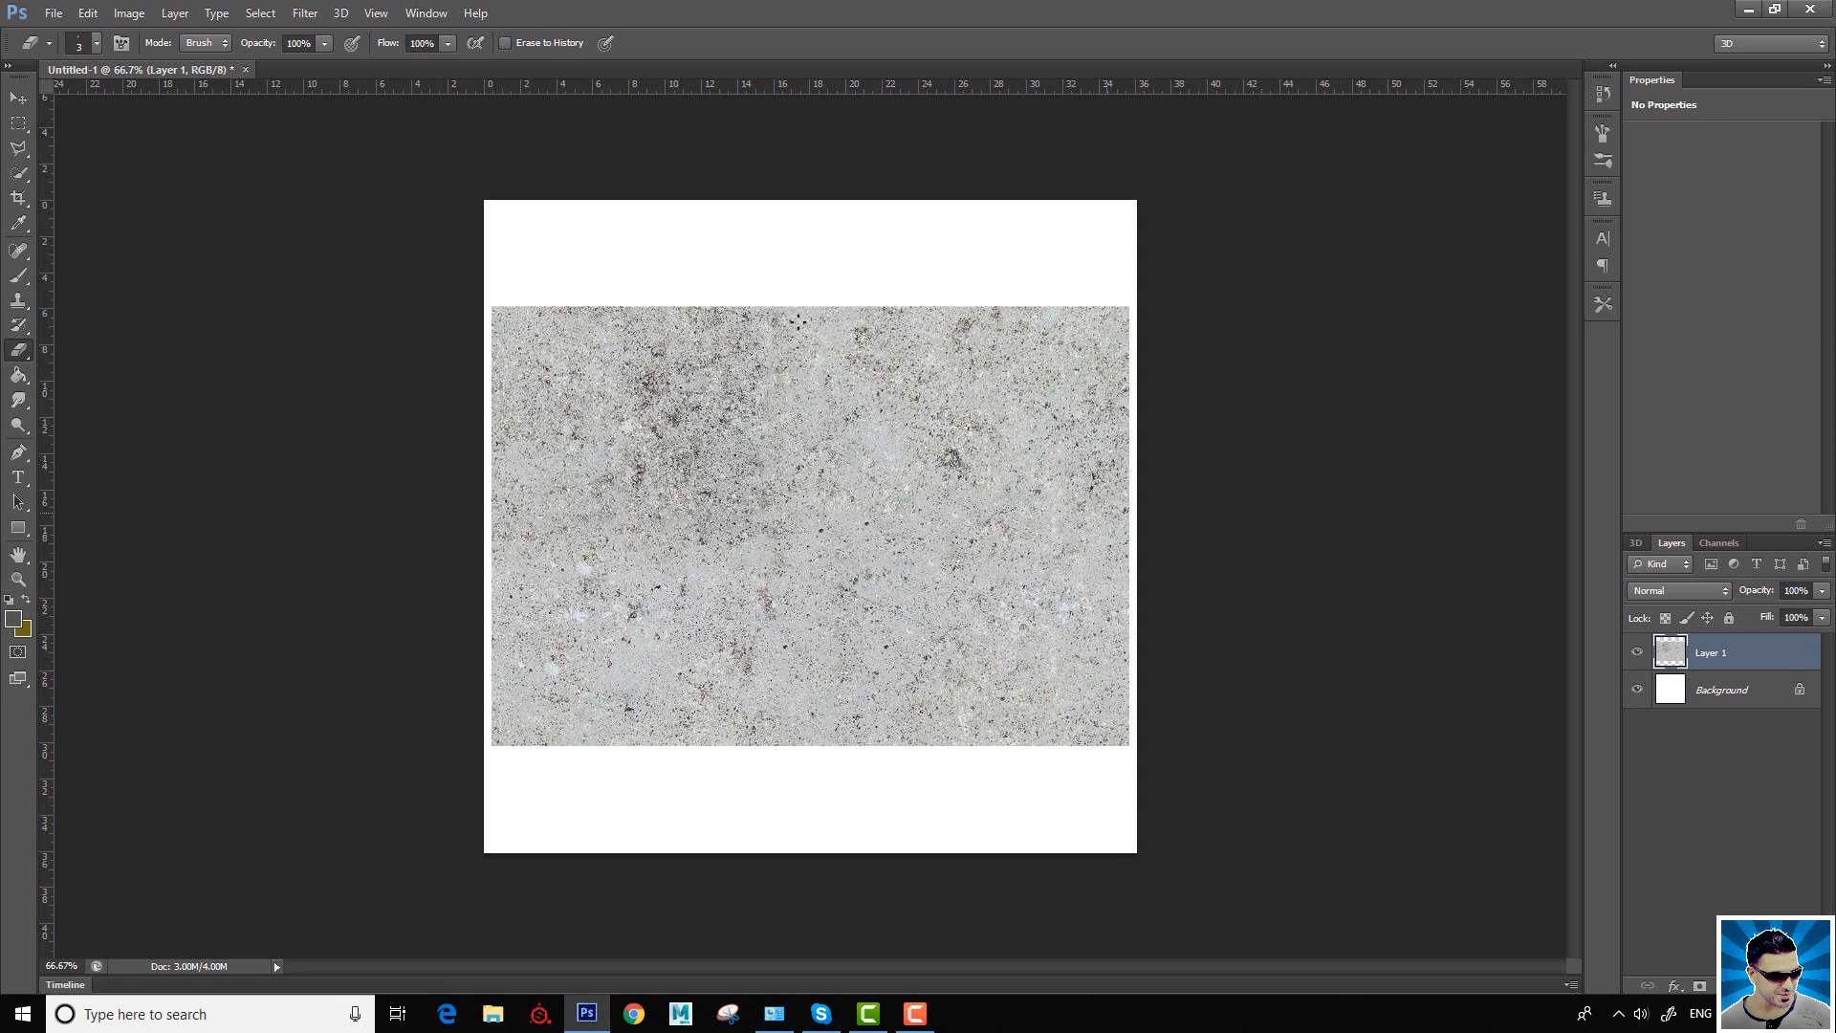
pyautogui.press('v')
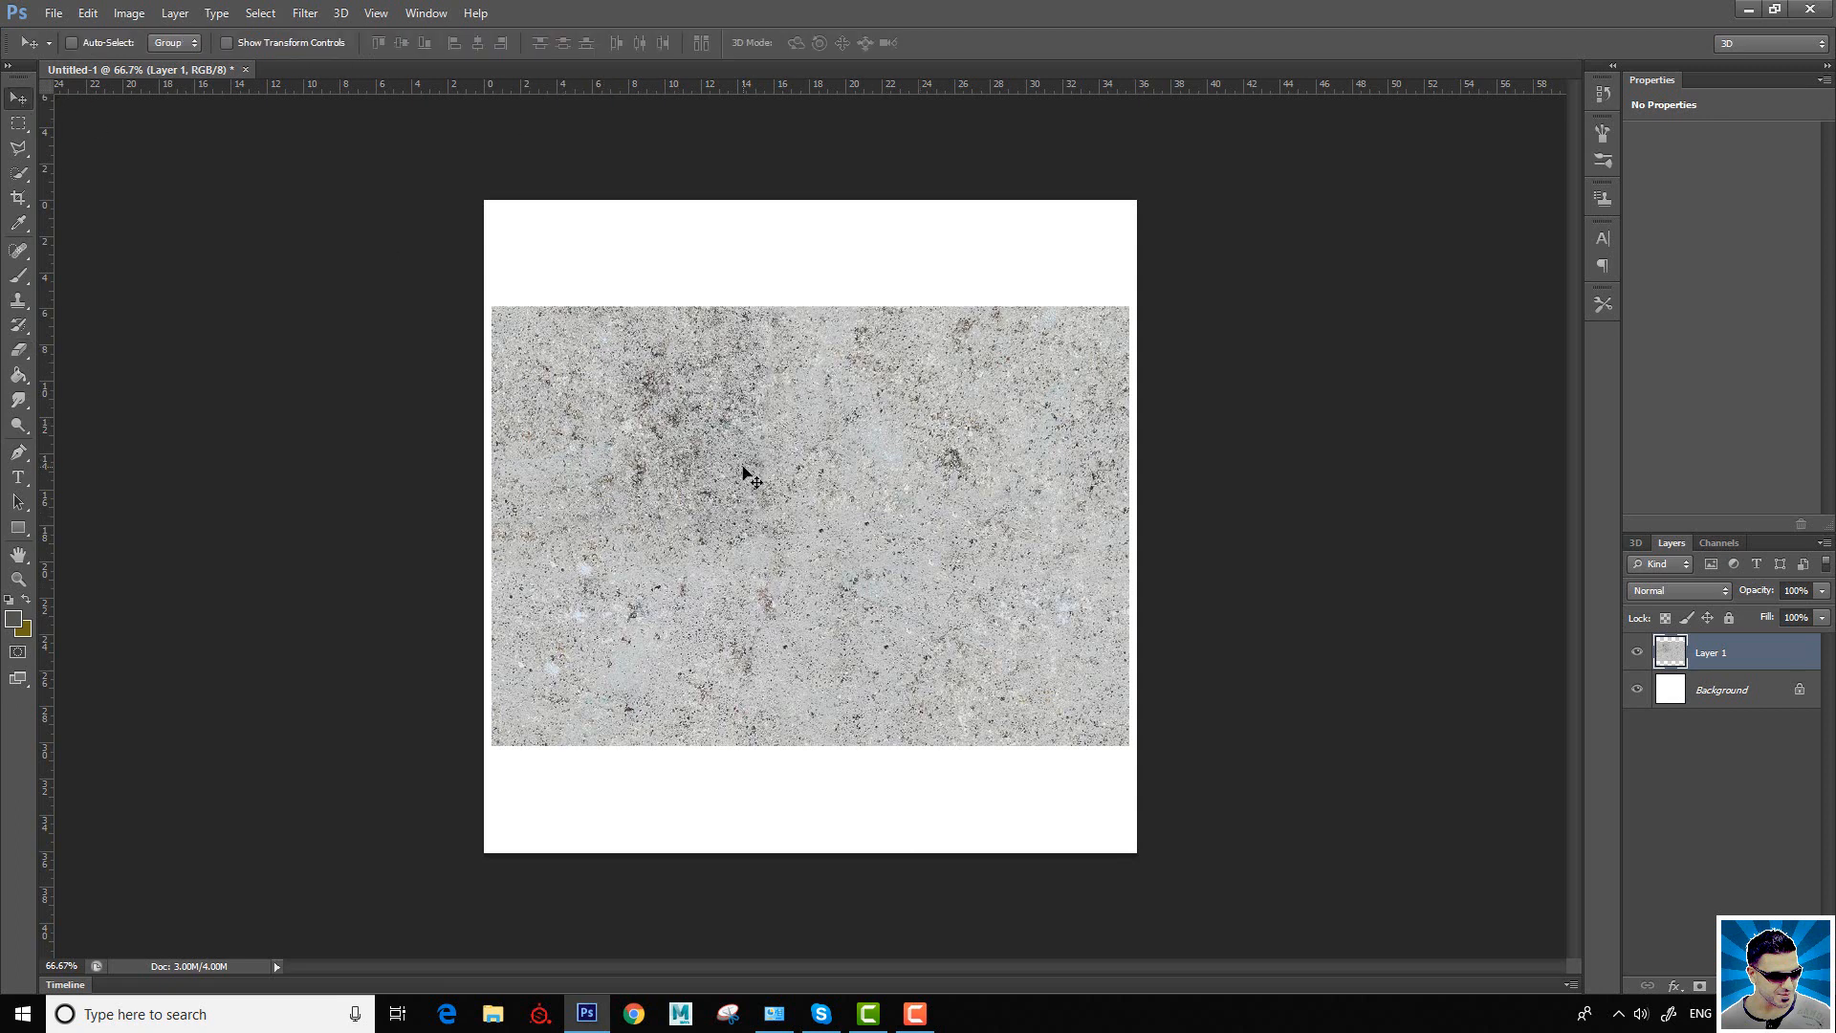
pyautogui.click(88, 13)
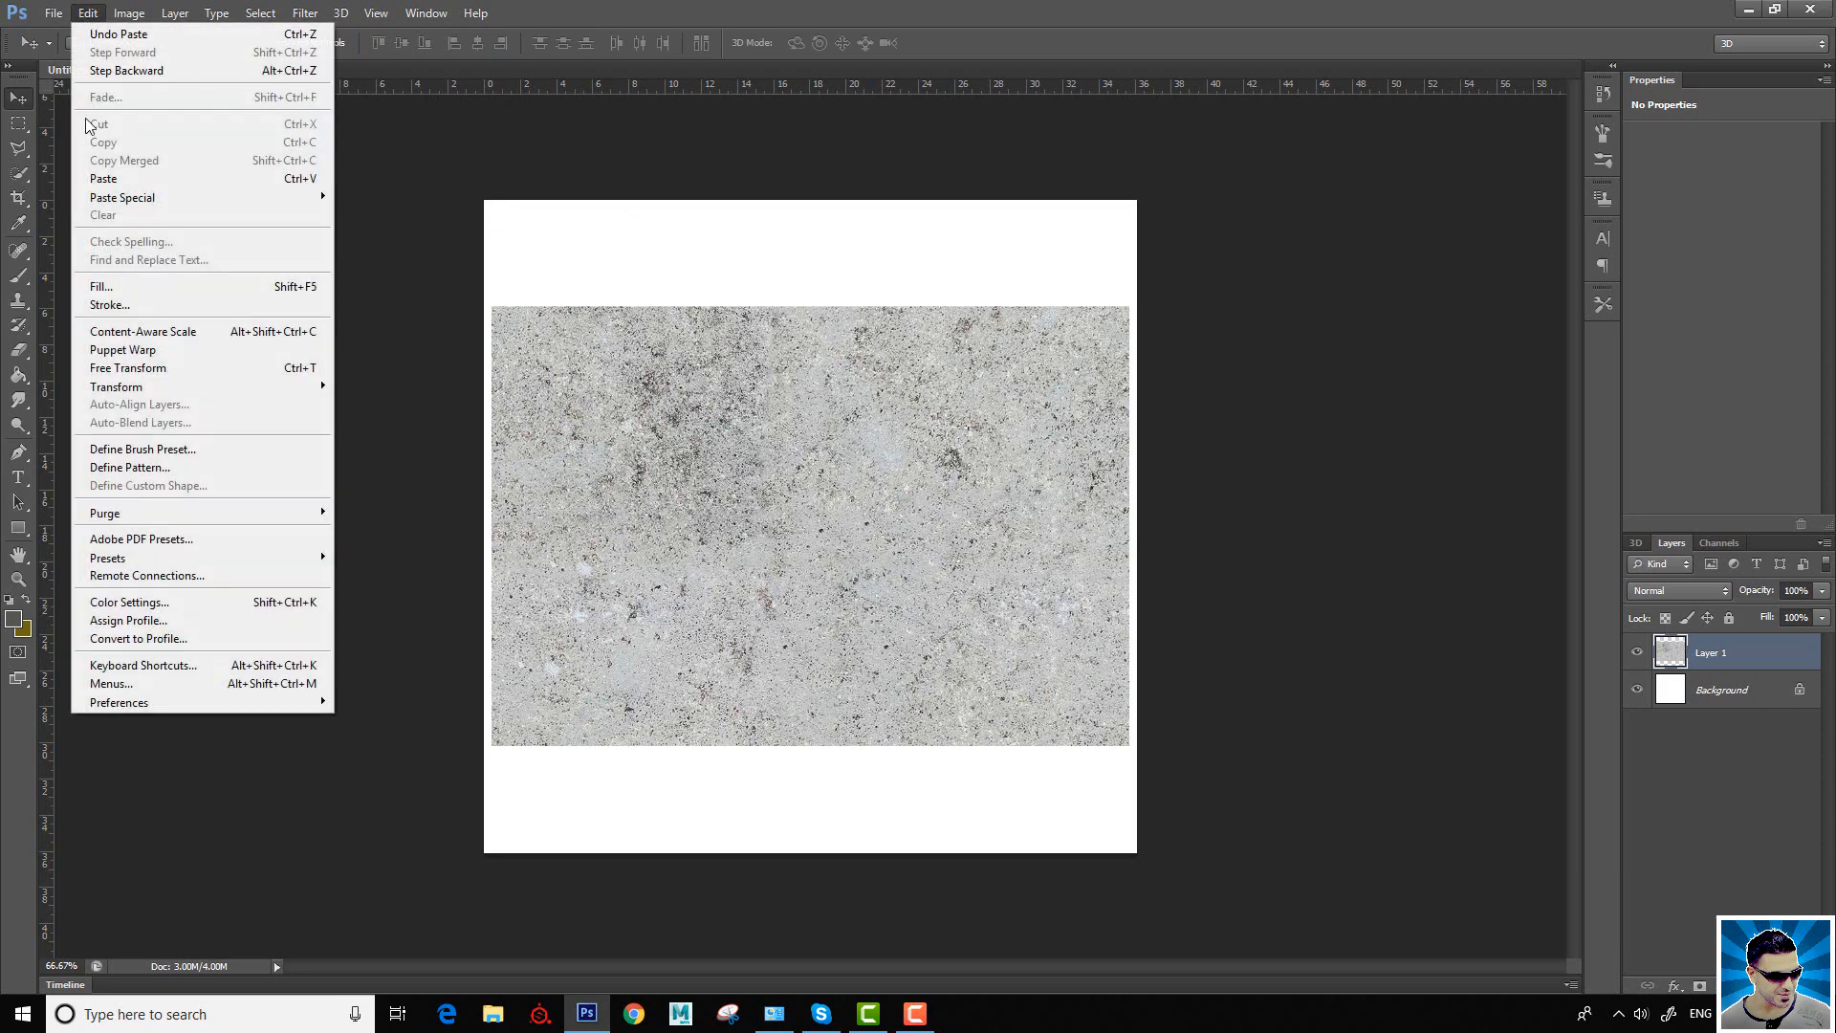
pyautogui.click(182, 368)
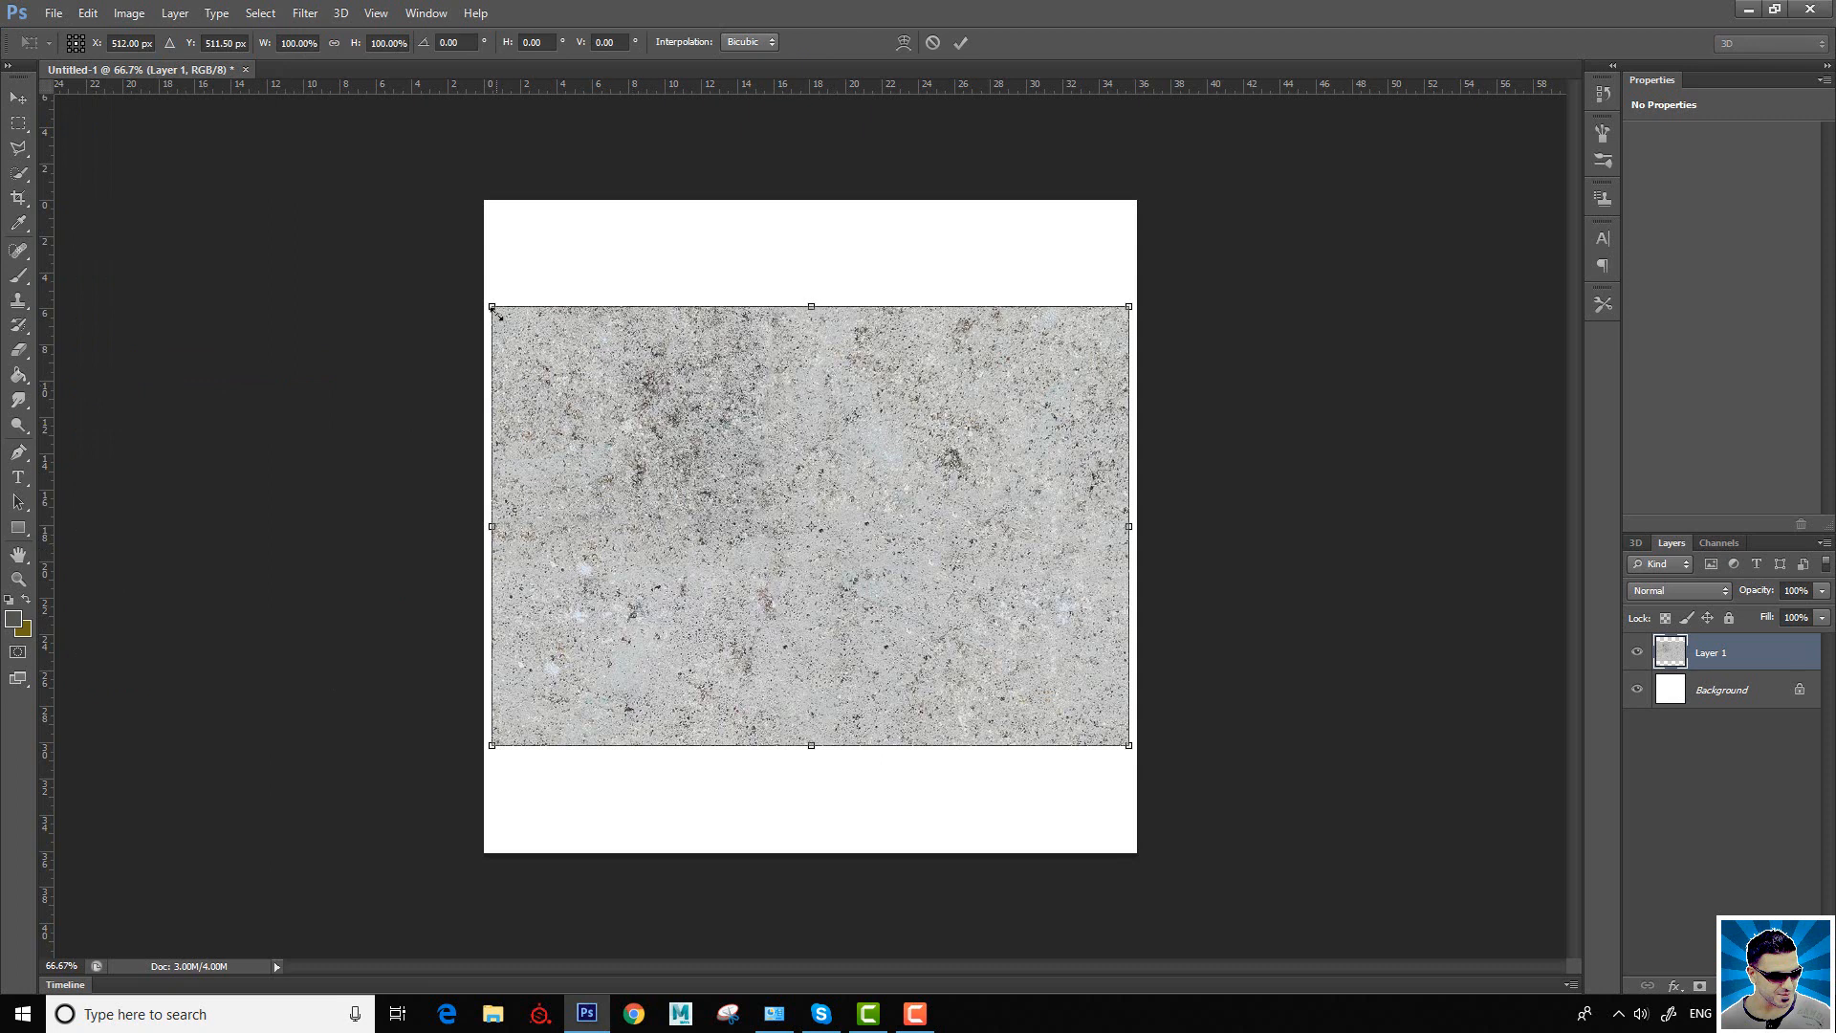
pyautogui.moveTo(591, 369); pyautogui.dragTo(577, 331)
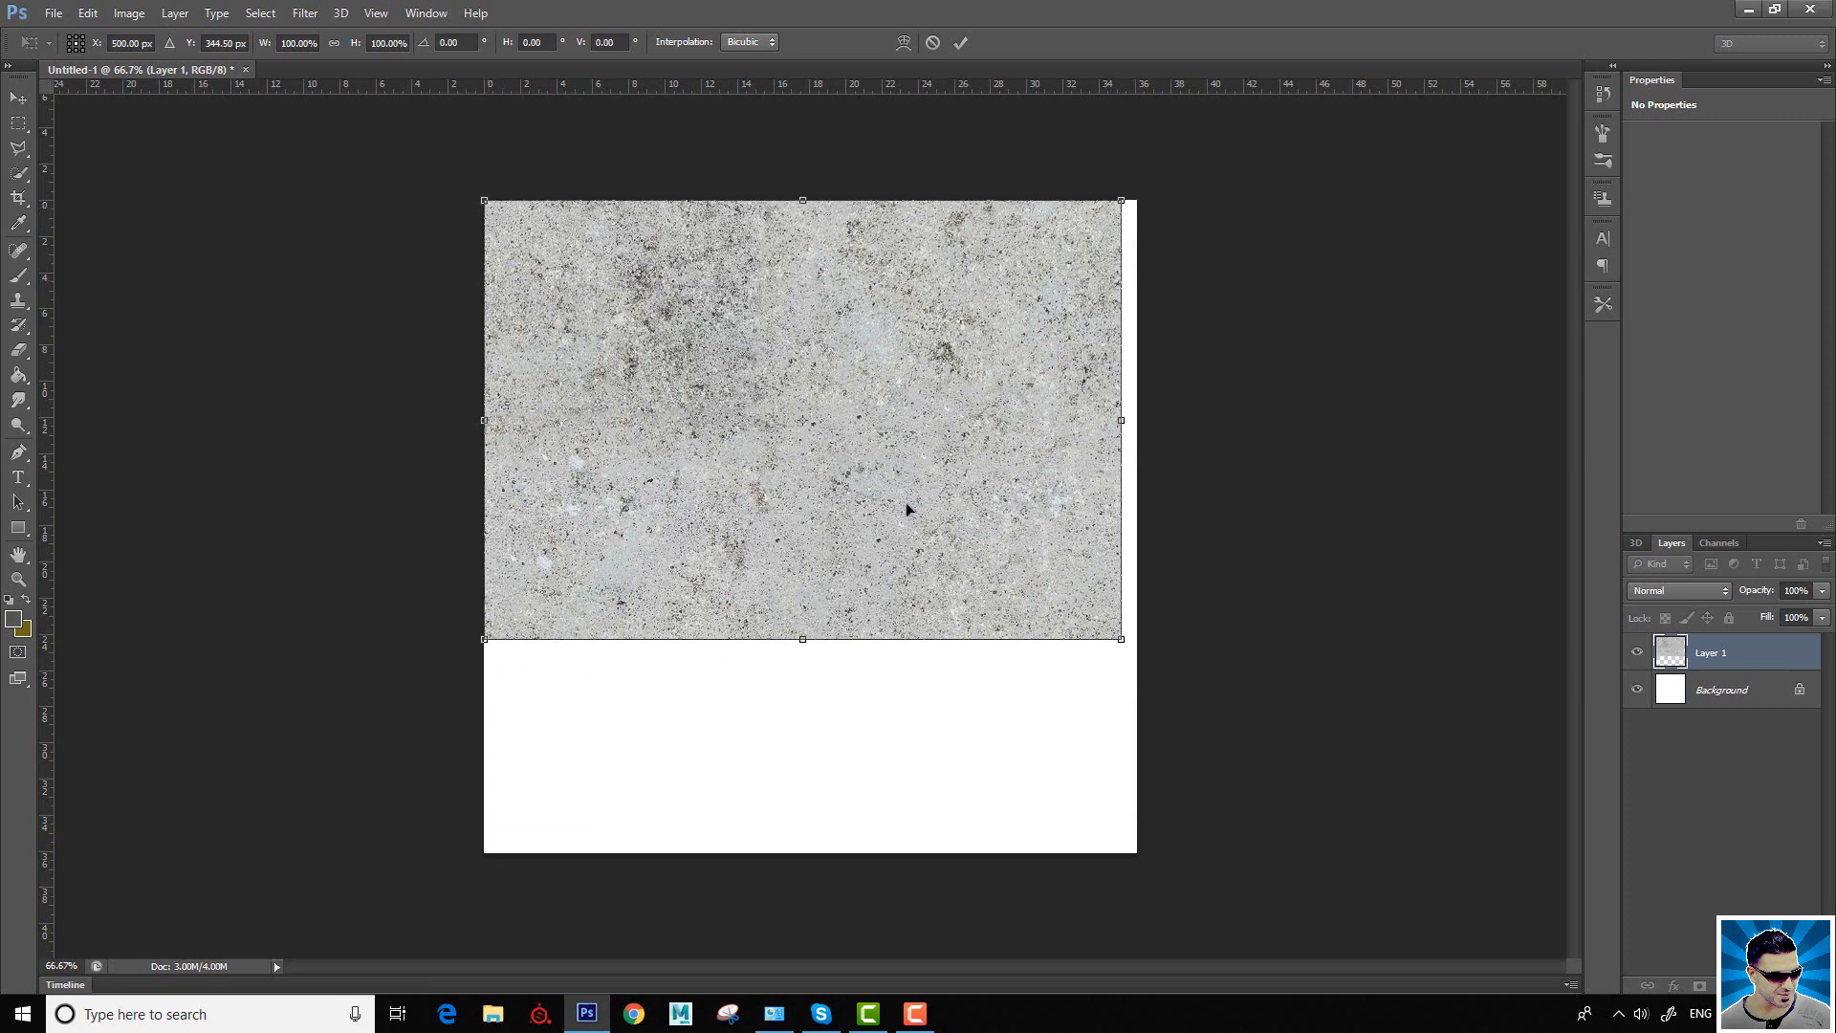
pyautogui.moveTo(1121, 640); pyautogui.dragTo(1132, 646)
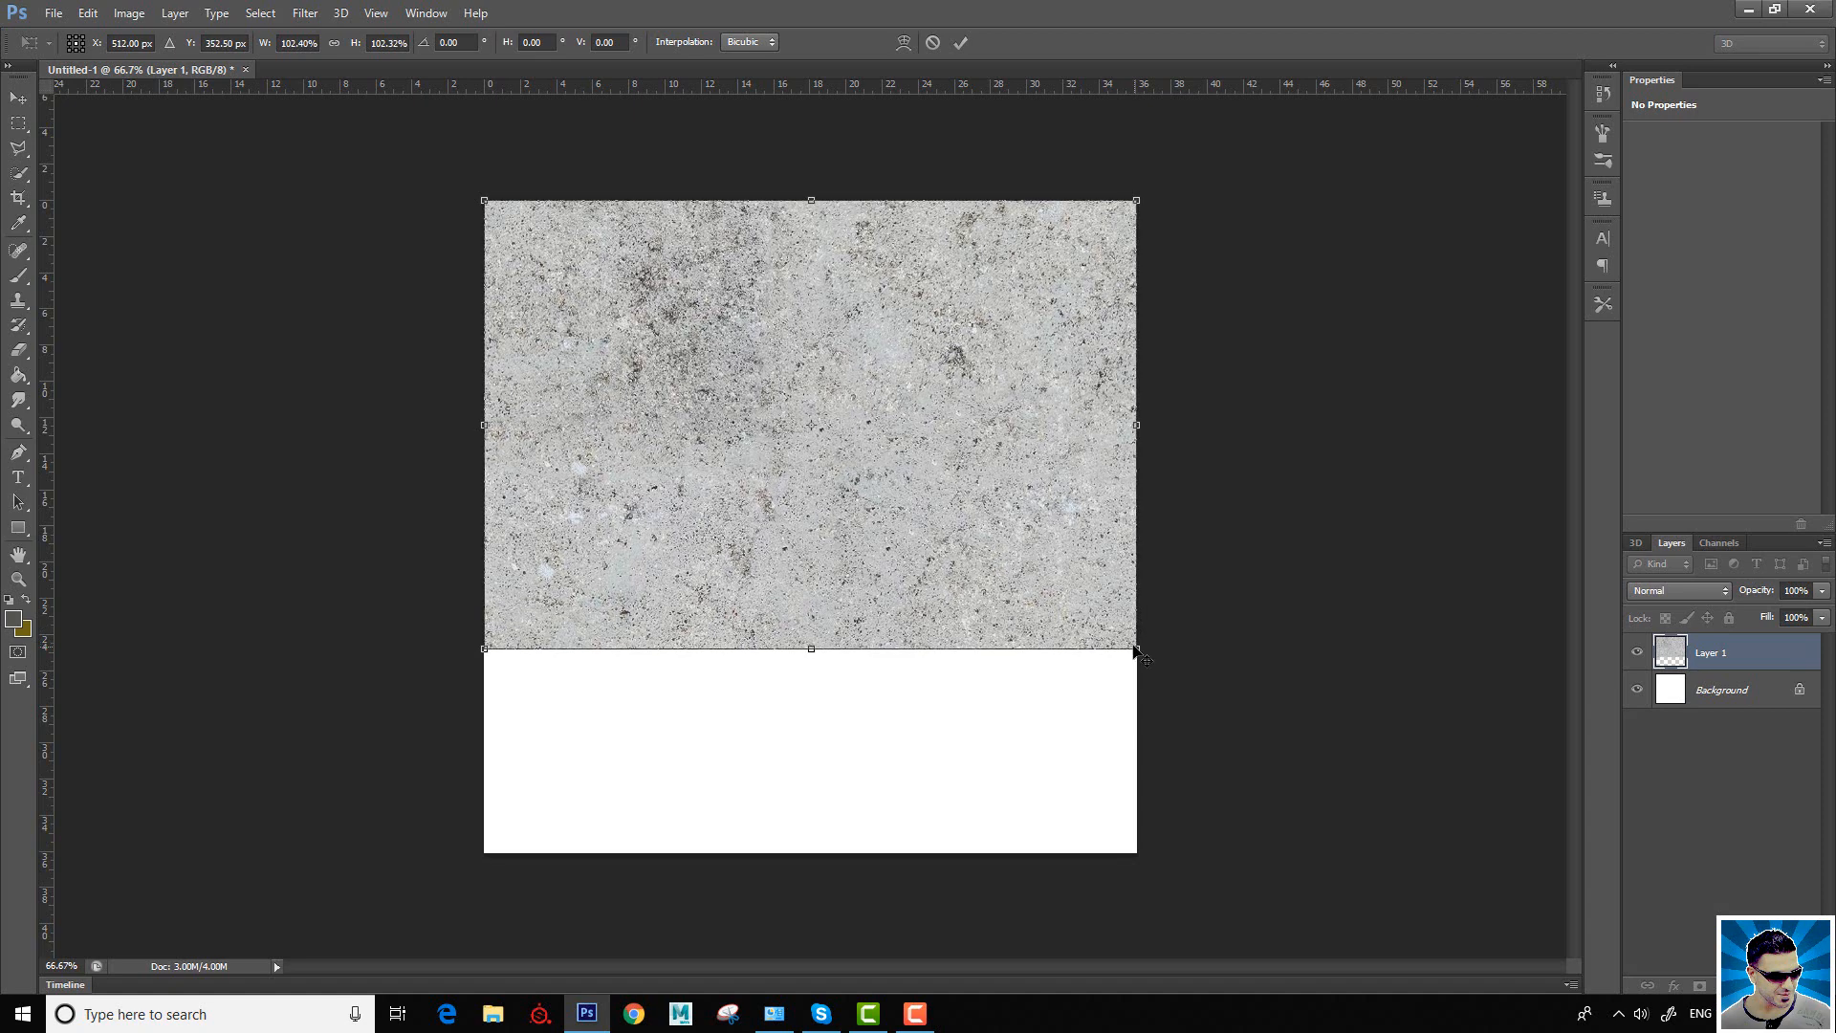
pyautogui.press('Escape')
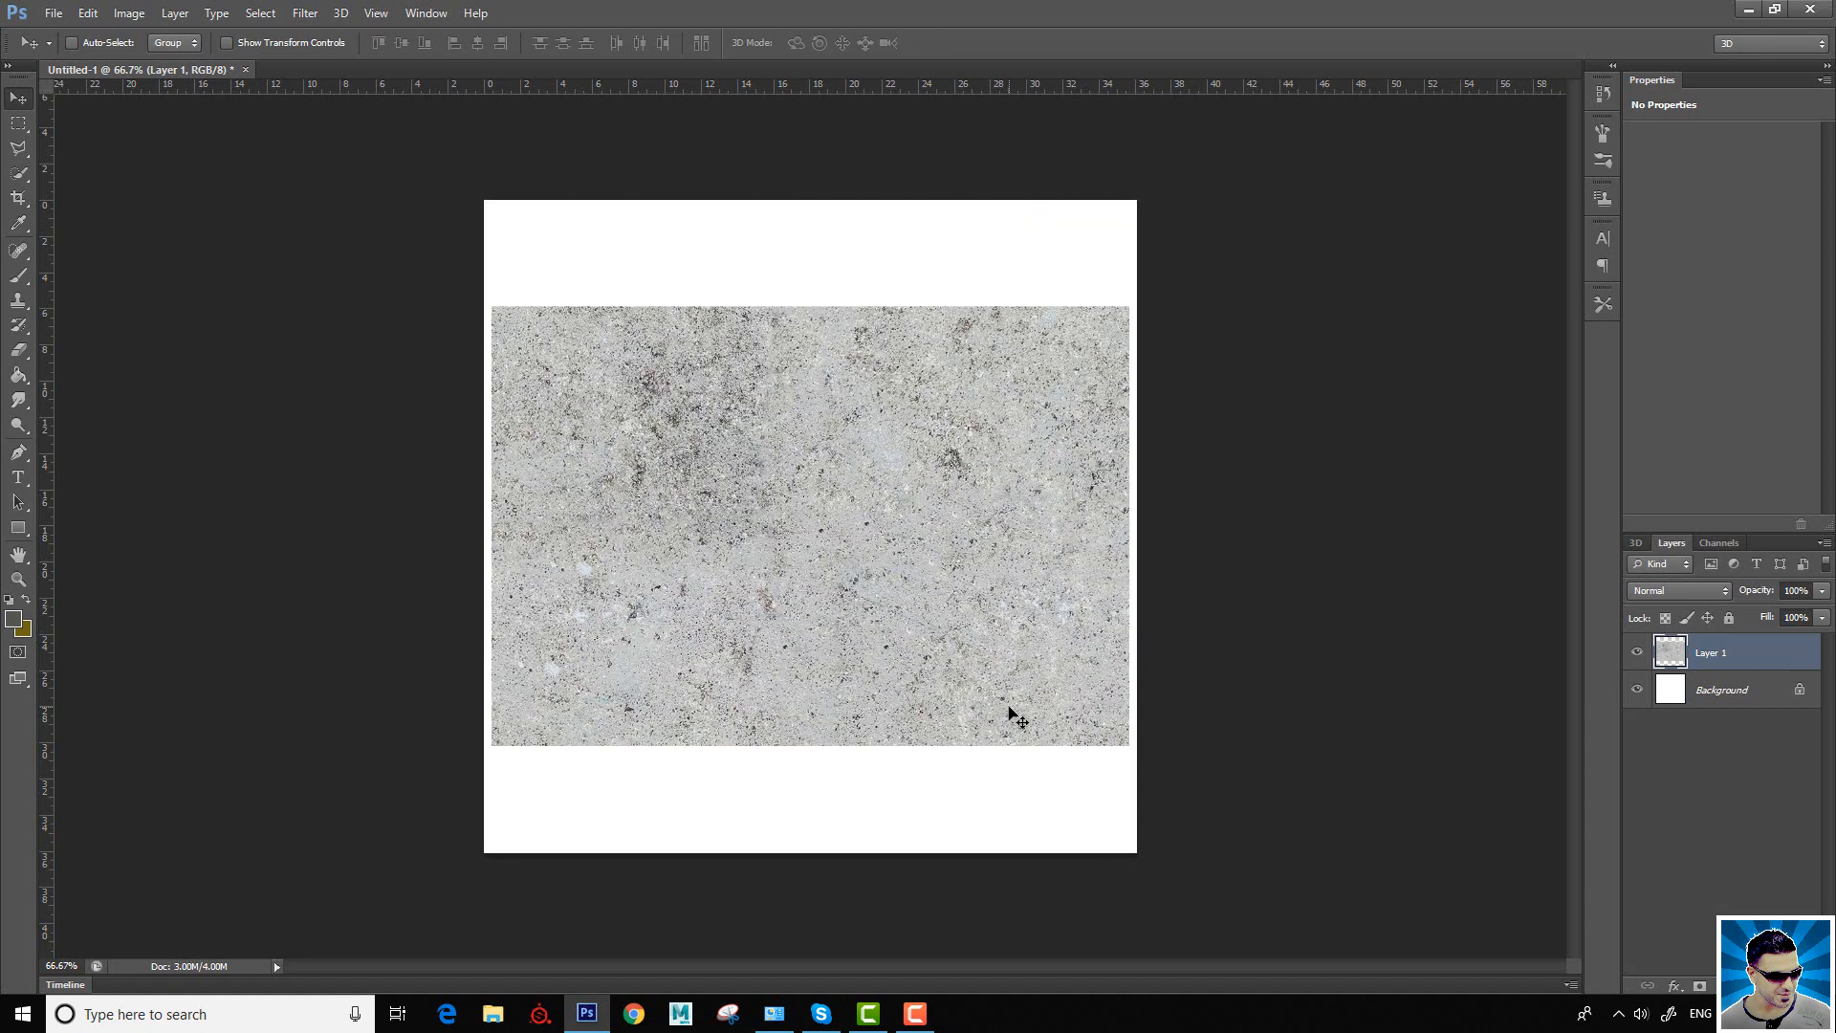
# Step: Delete the pasted concrete layer
pyautogui.press('Delete')
pyautogui.hotkey('alt', 'z')
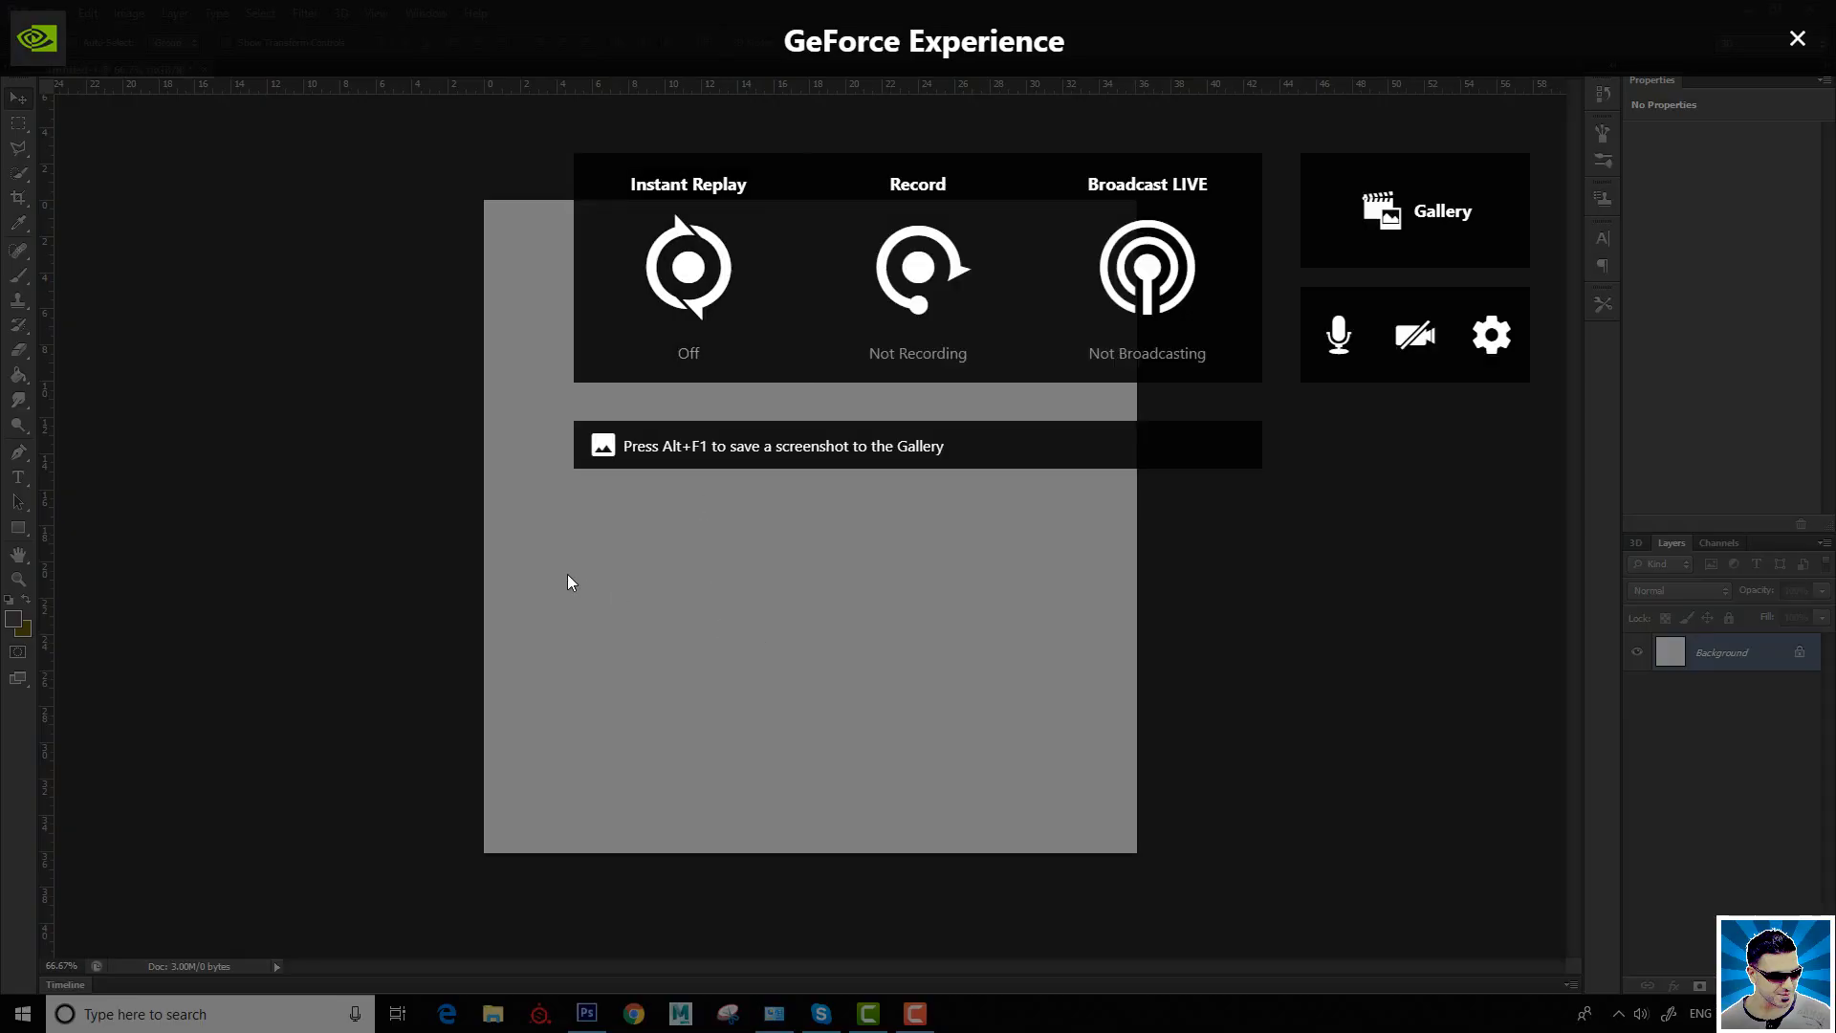
pyautogui.press('Escape')
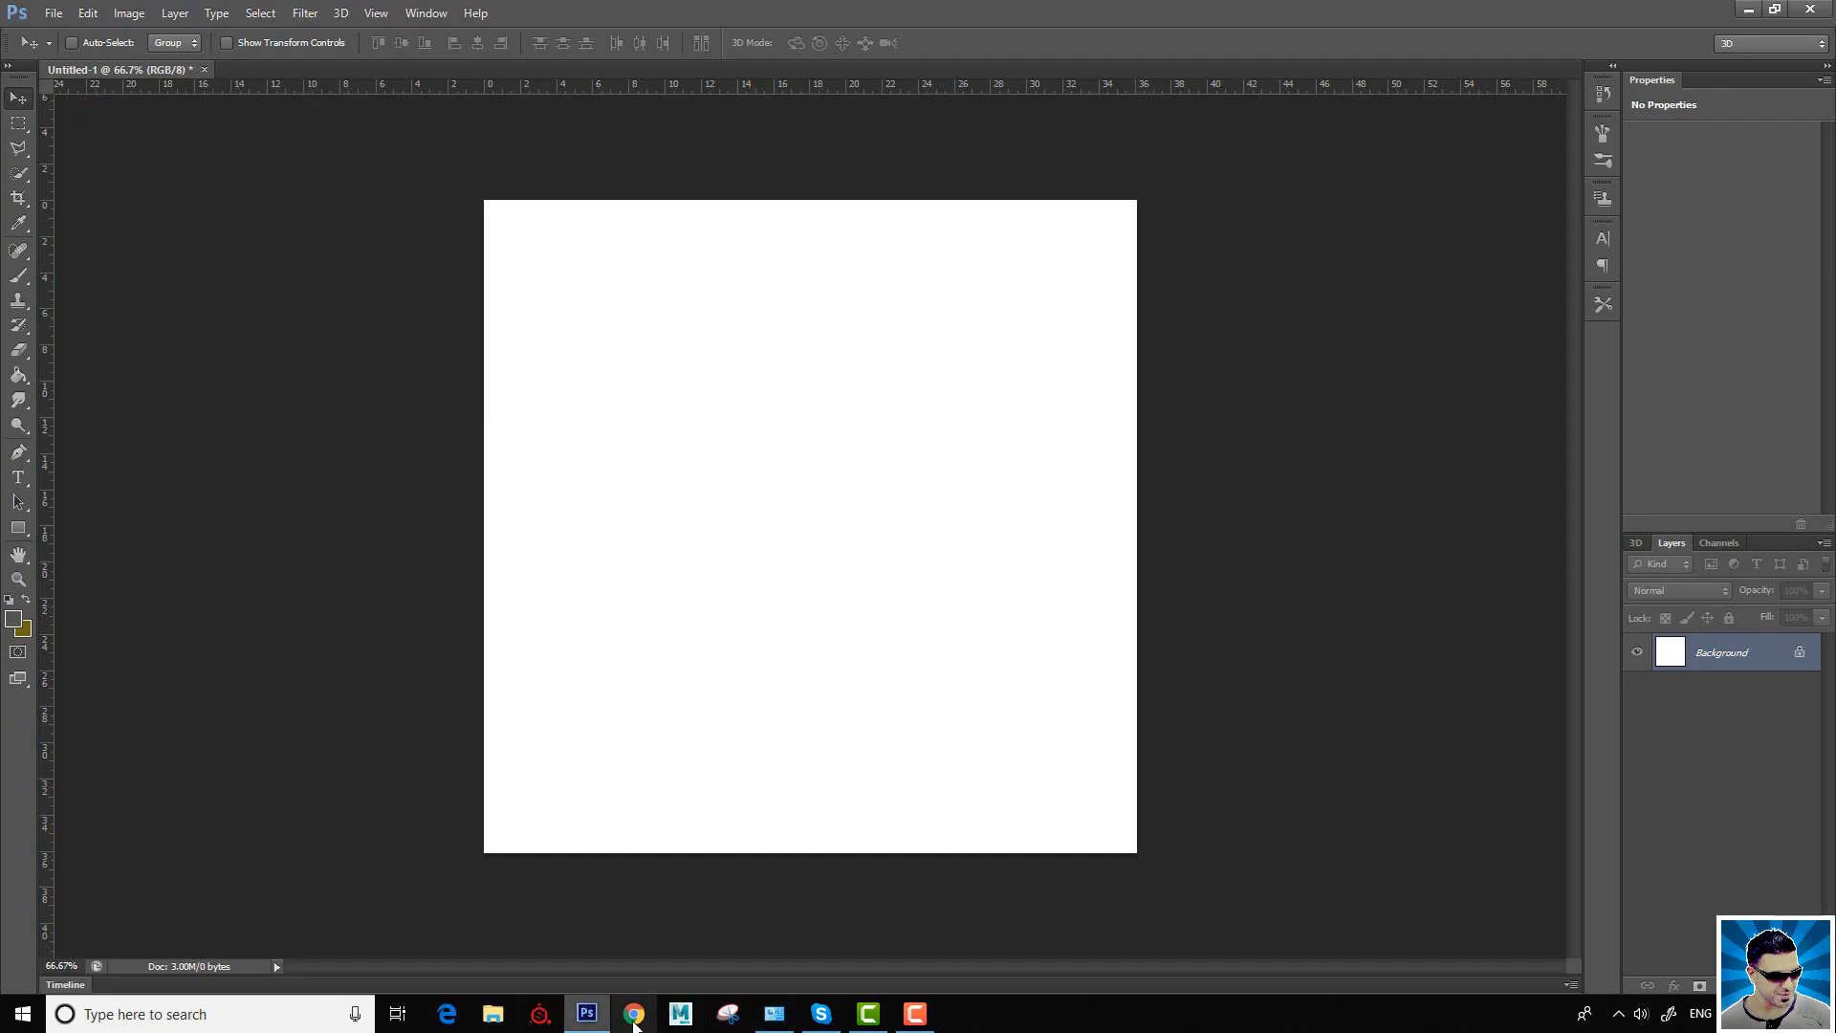
# Step: Paste the copied concrete image as a new layer and move it flush with the canvas's upper-left corner
pyautogui.click(87, 13)
pyautogui.click(100, 175)
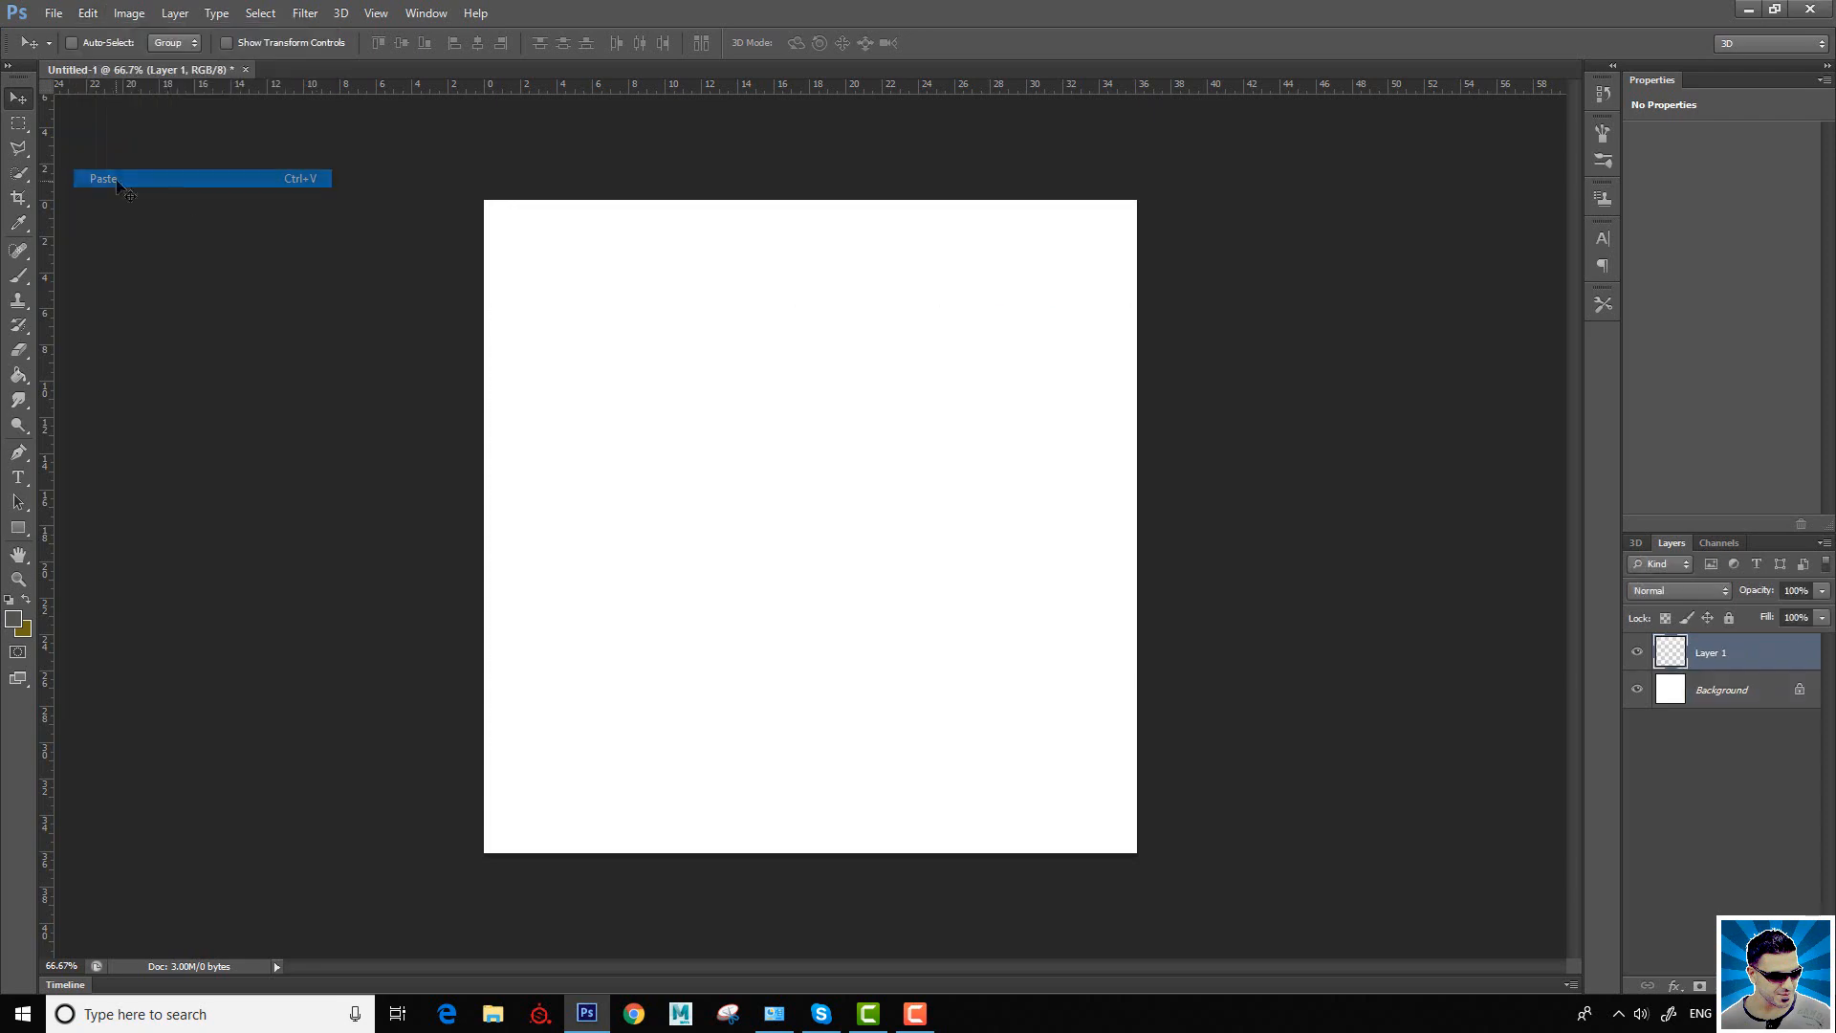
pyautogui.moveTo(600, 445); pyautogui.dragTo(592, 339)
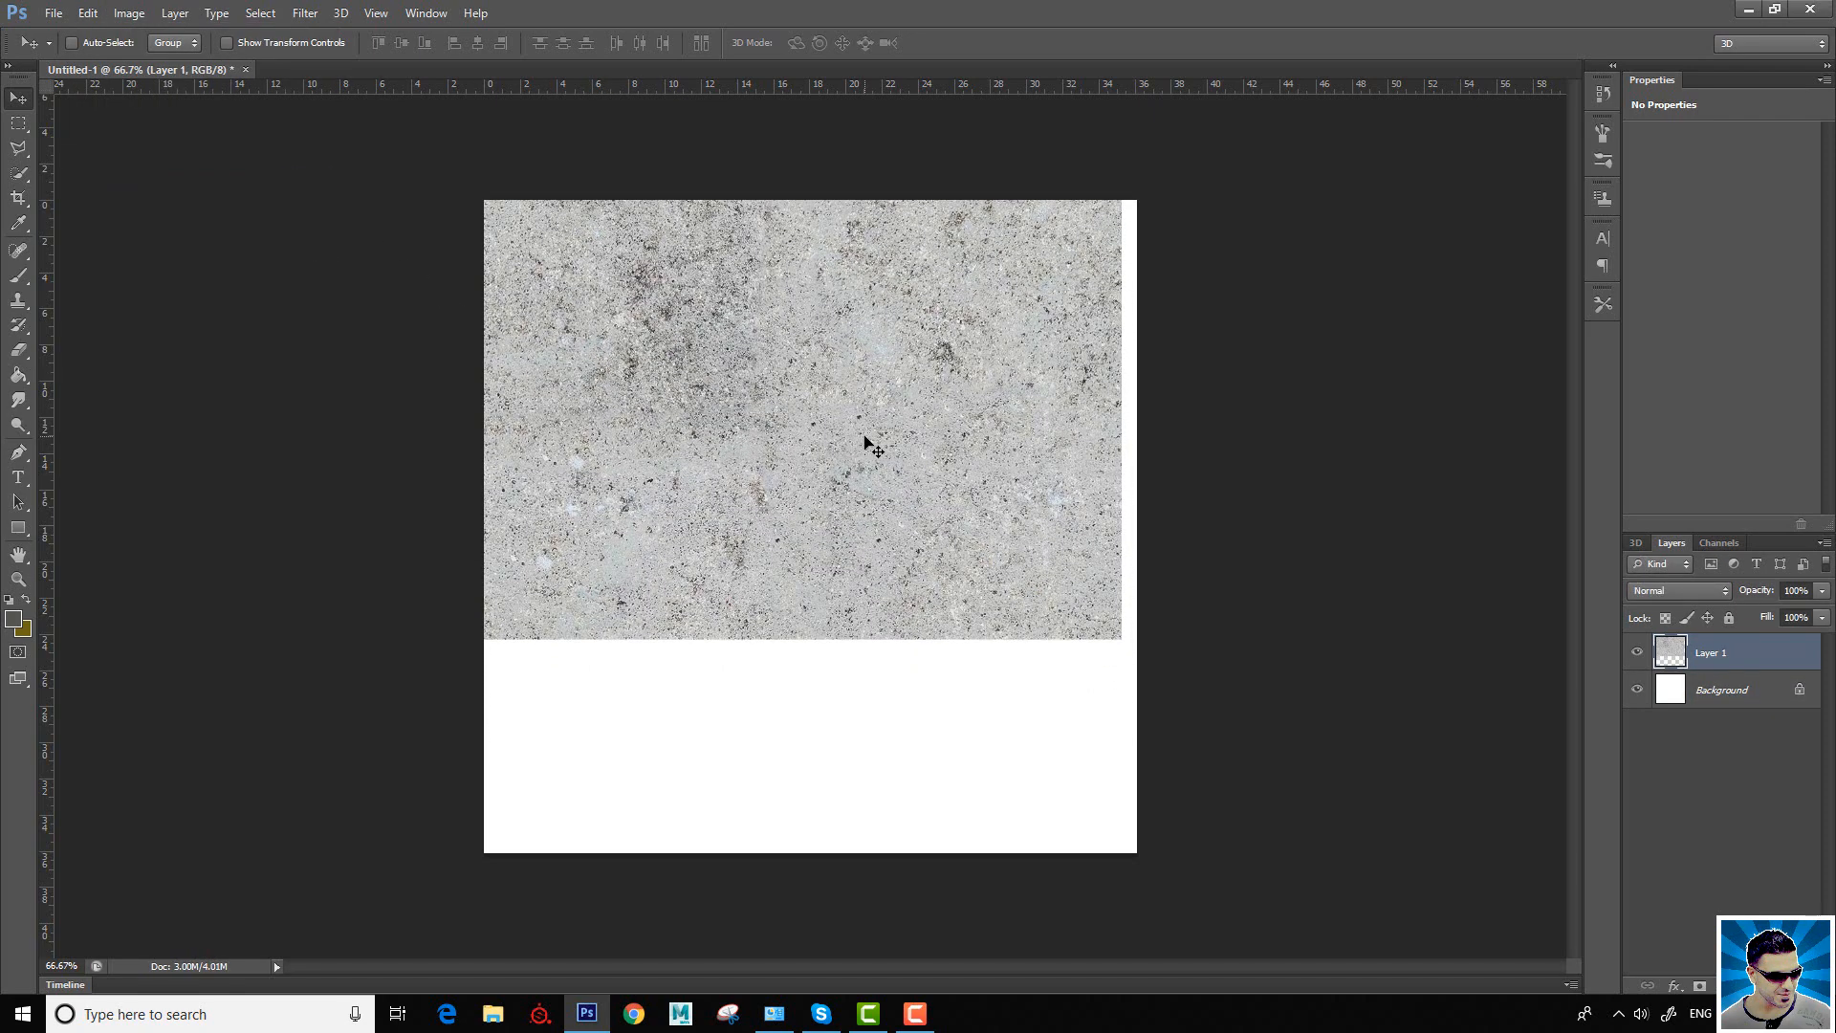
# Step: Scale the concrete layer proportionally to about 102.7% so it spans the full canvas width, and apply the transformation
pyautogui.hotkey('ctrl', 't')
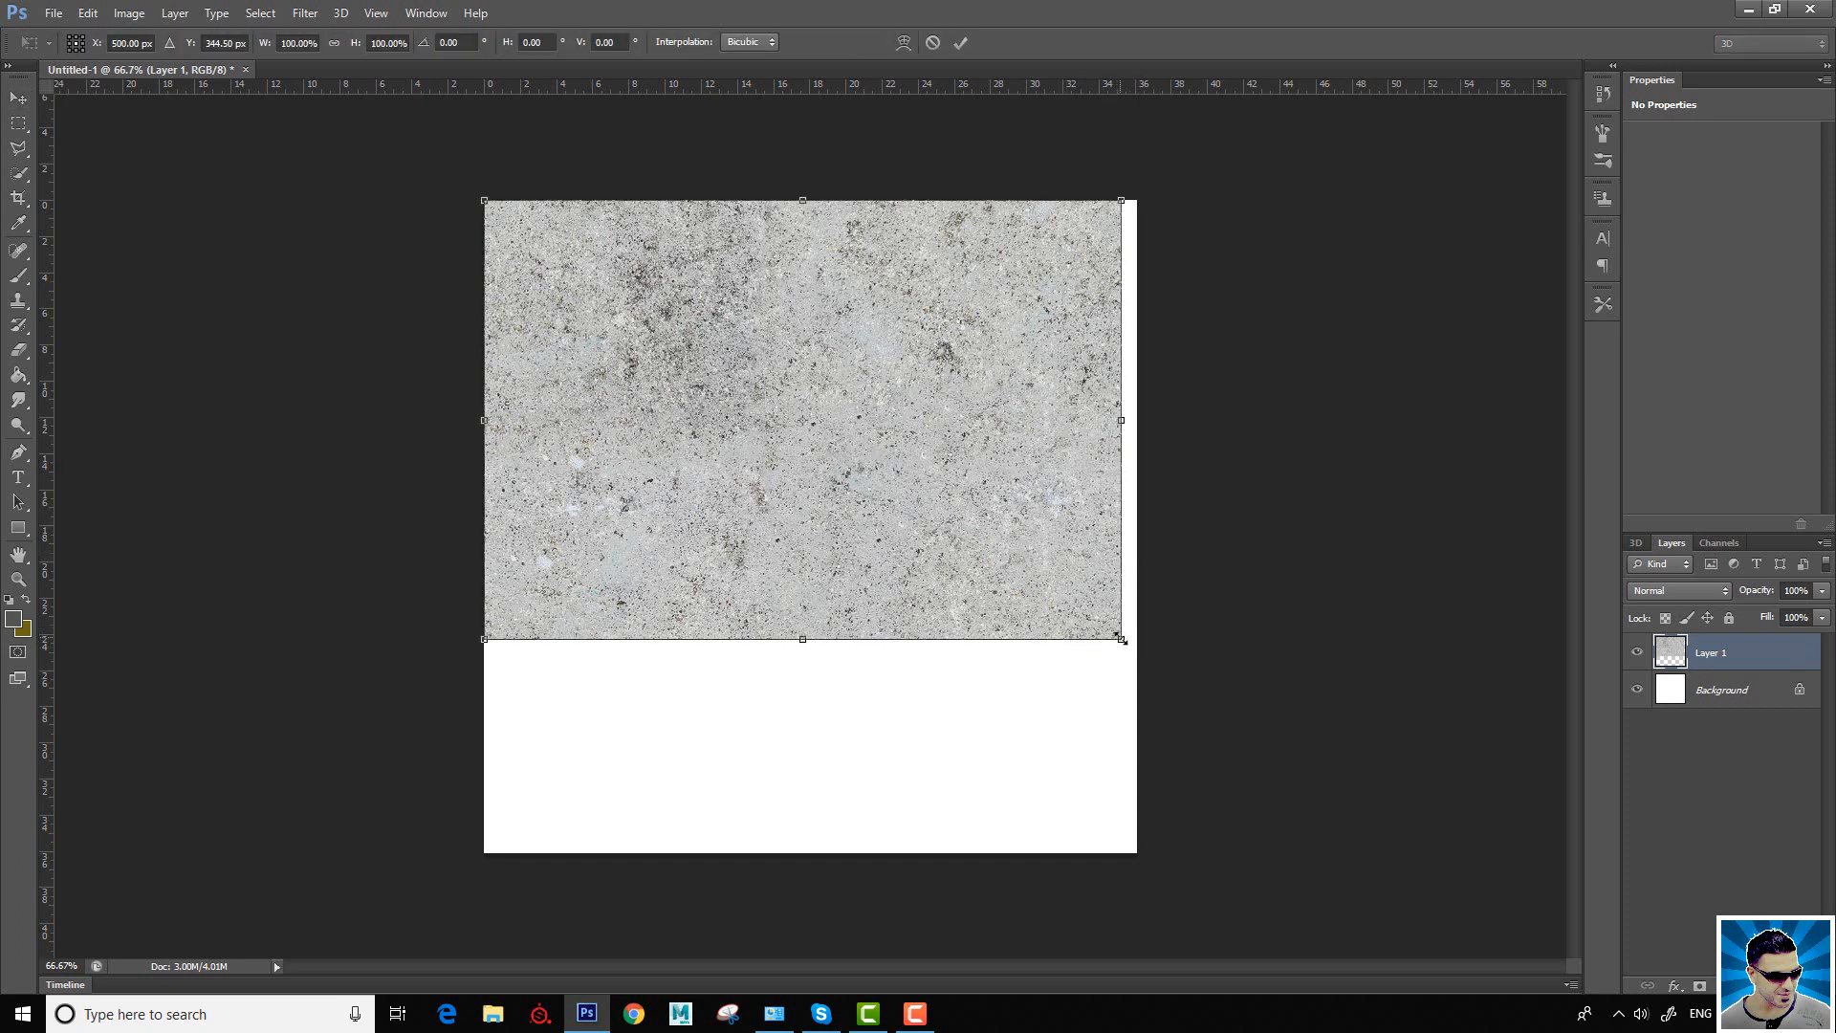
pyautogui.moveTo(1120, 638); pyautogui.dragTo(1165, 609)
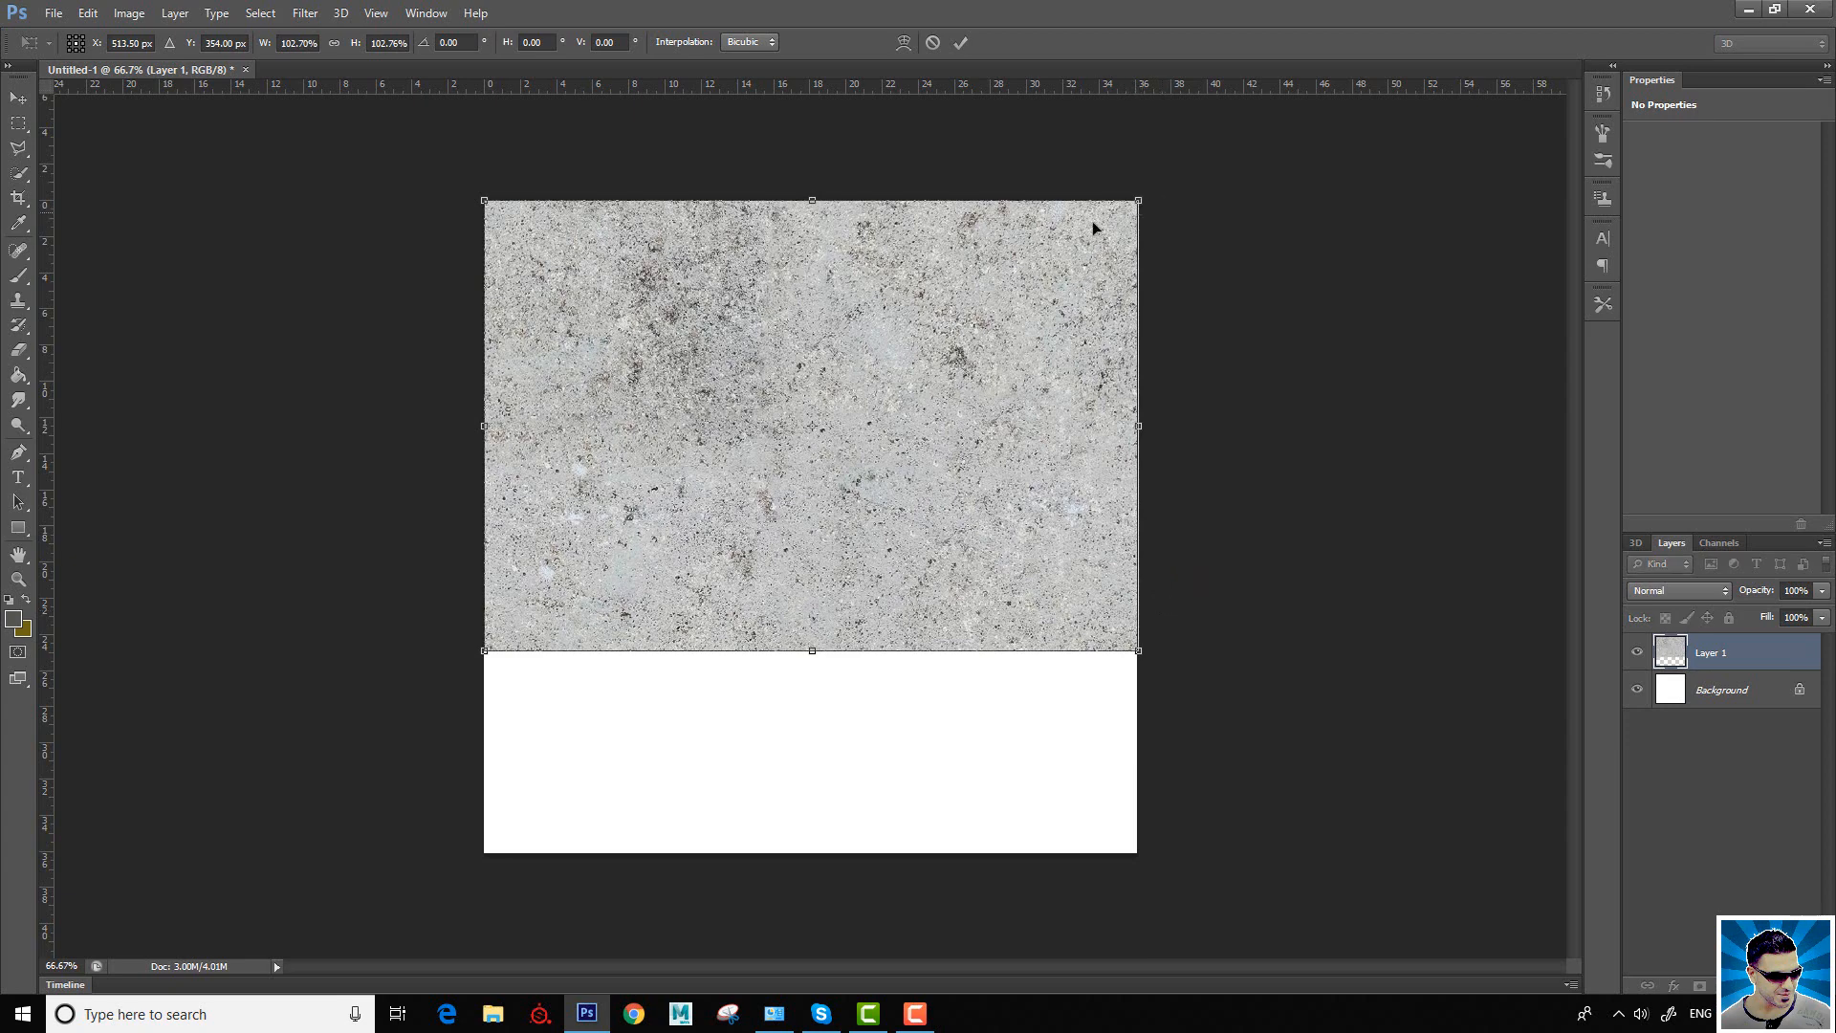
pyautogui.click(17, 124)
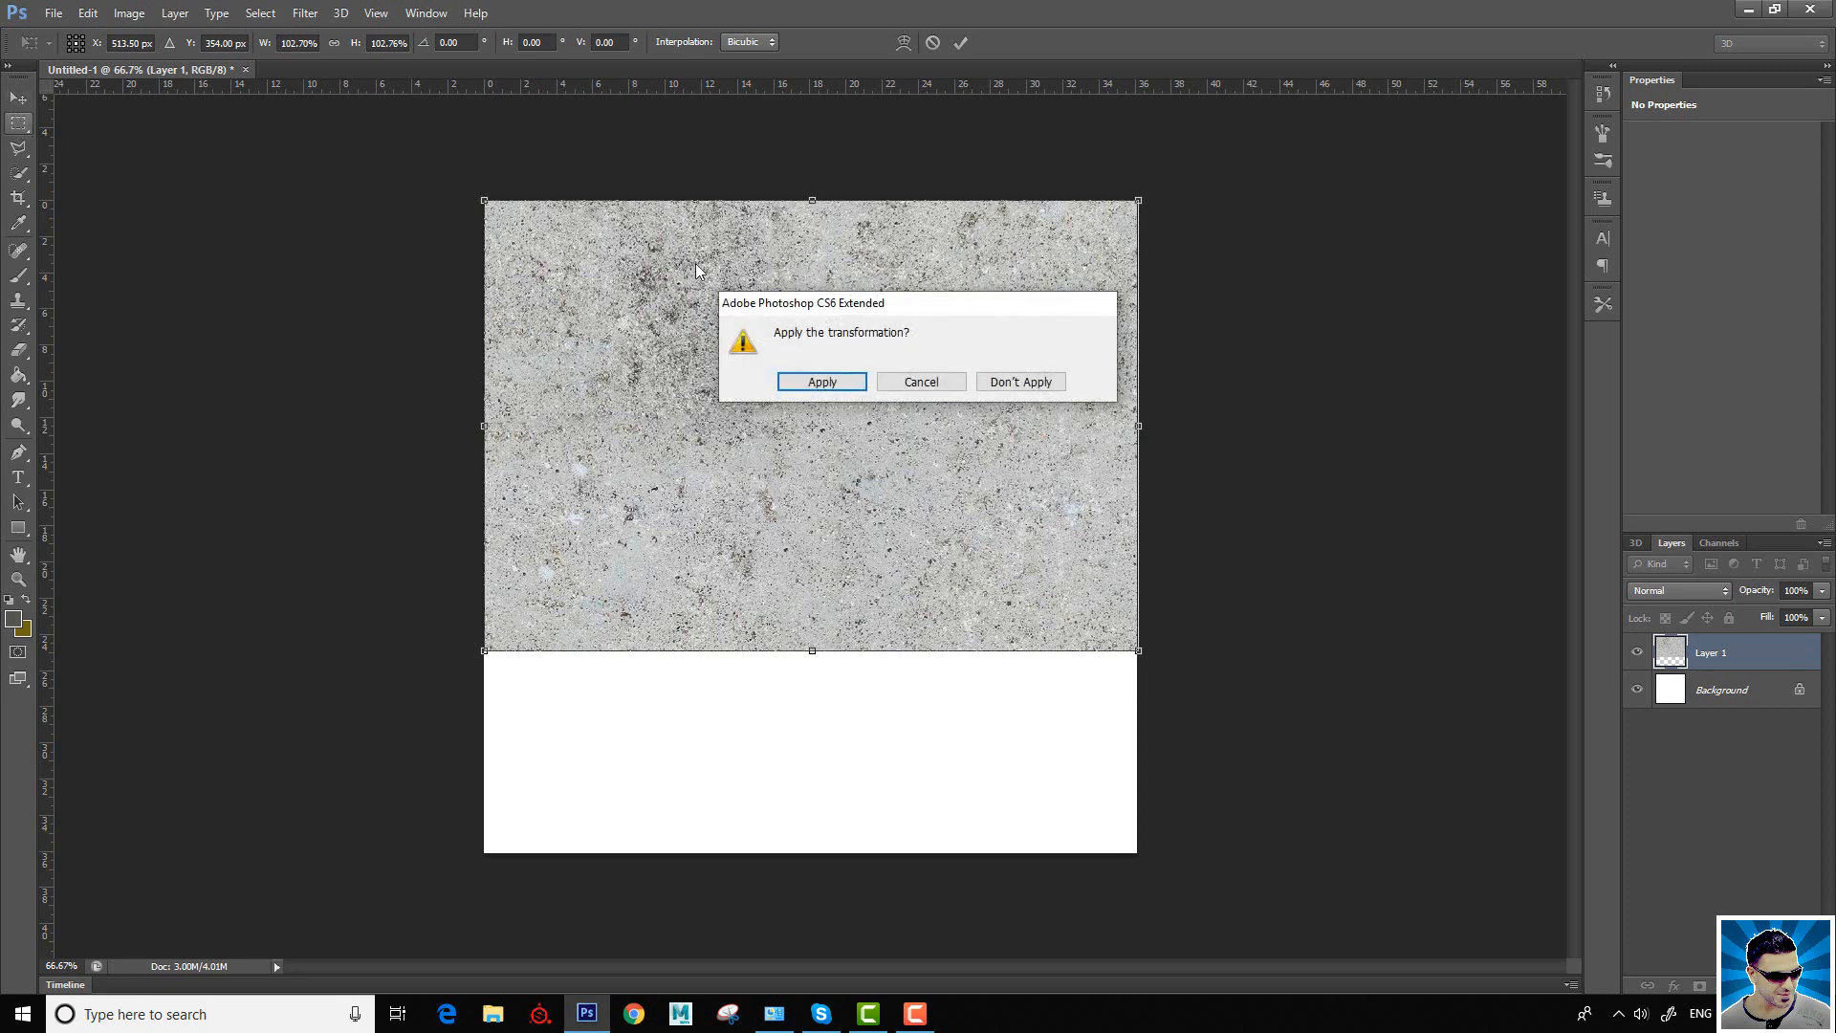
pyautogui.click(806, 379)
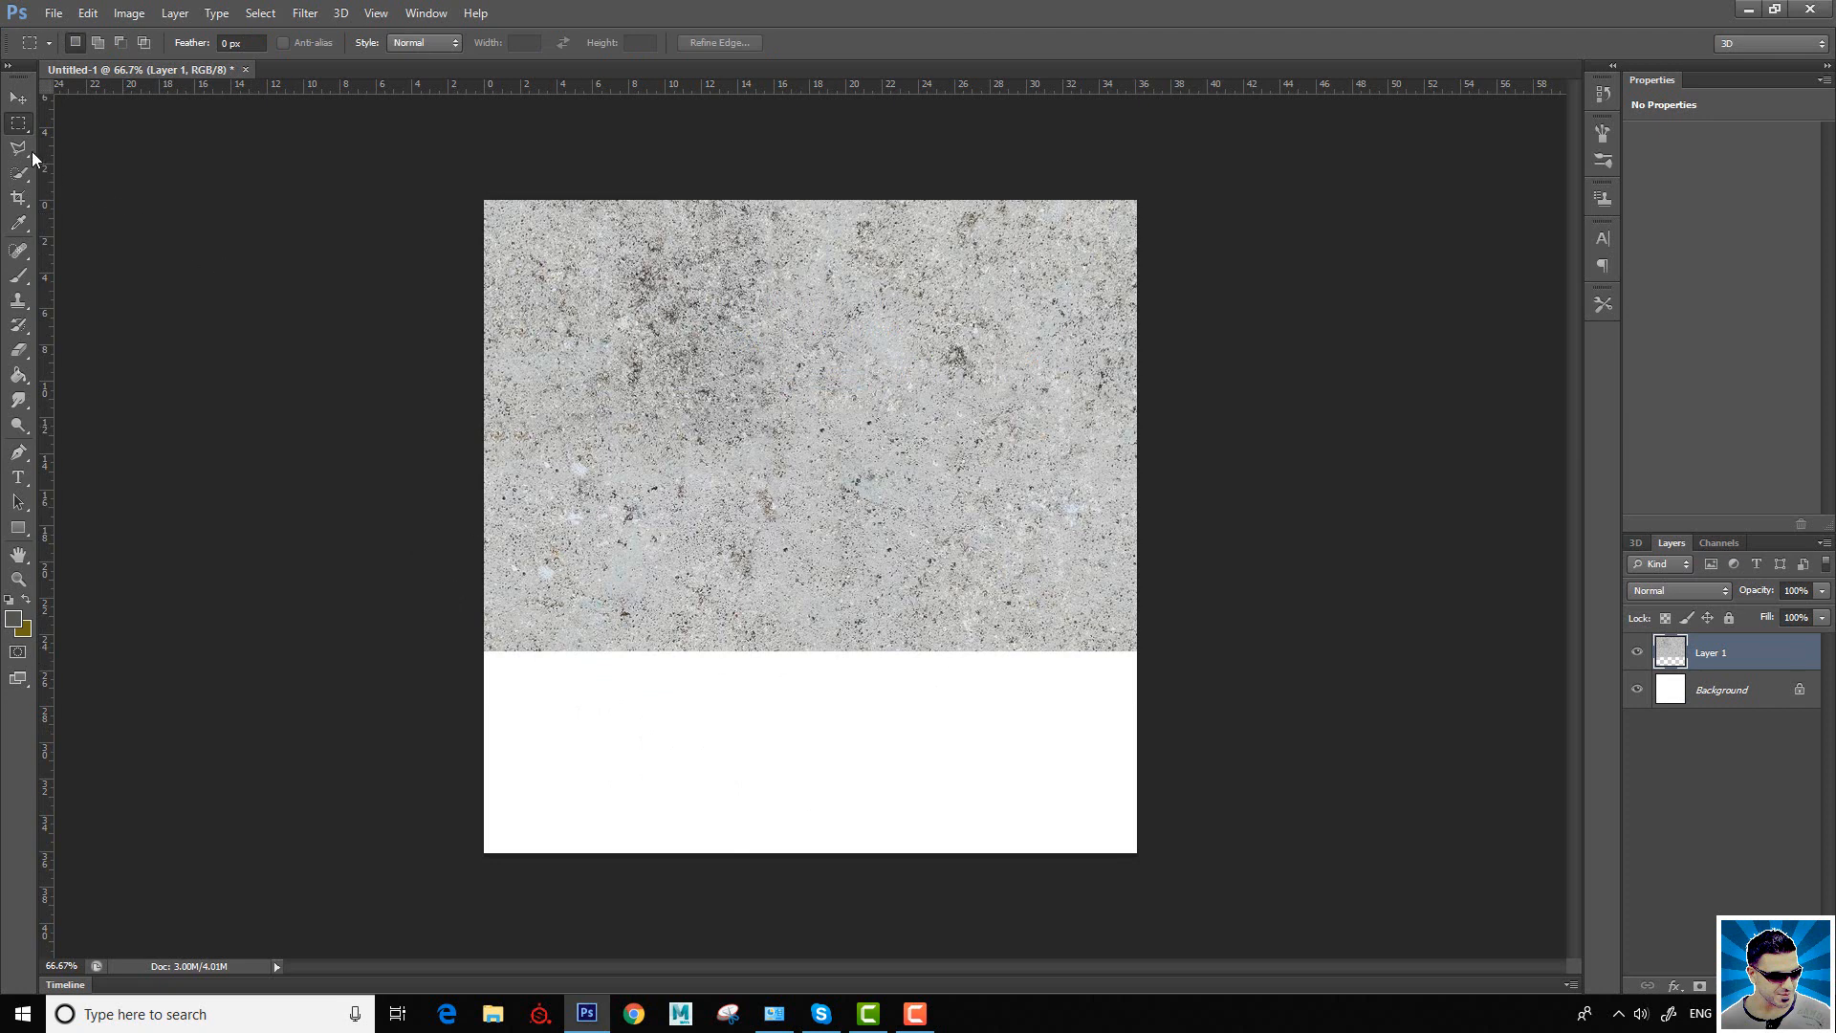
# Step: Duplicate the concrete layer straight down to cover the empty lower part of the canvas, and place the copy beneath Layer 1
pyautogui.click(18, 97)
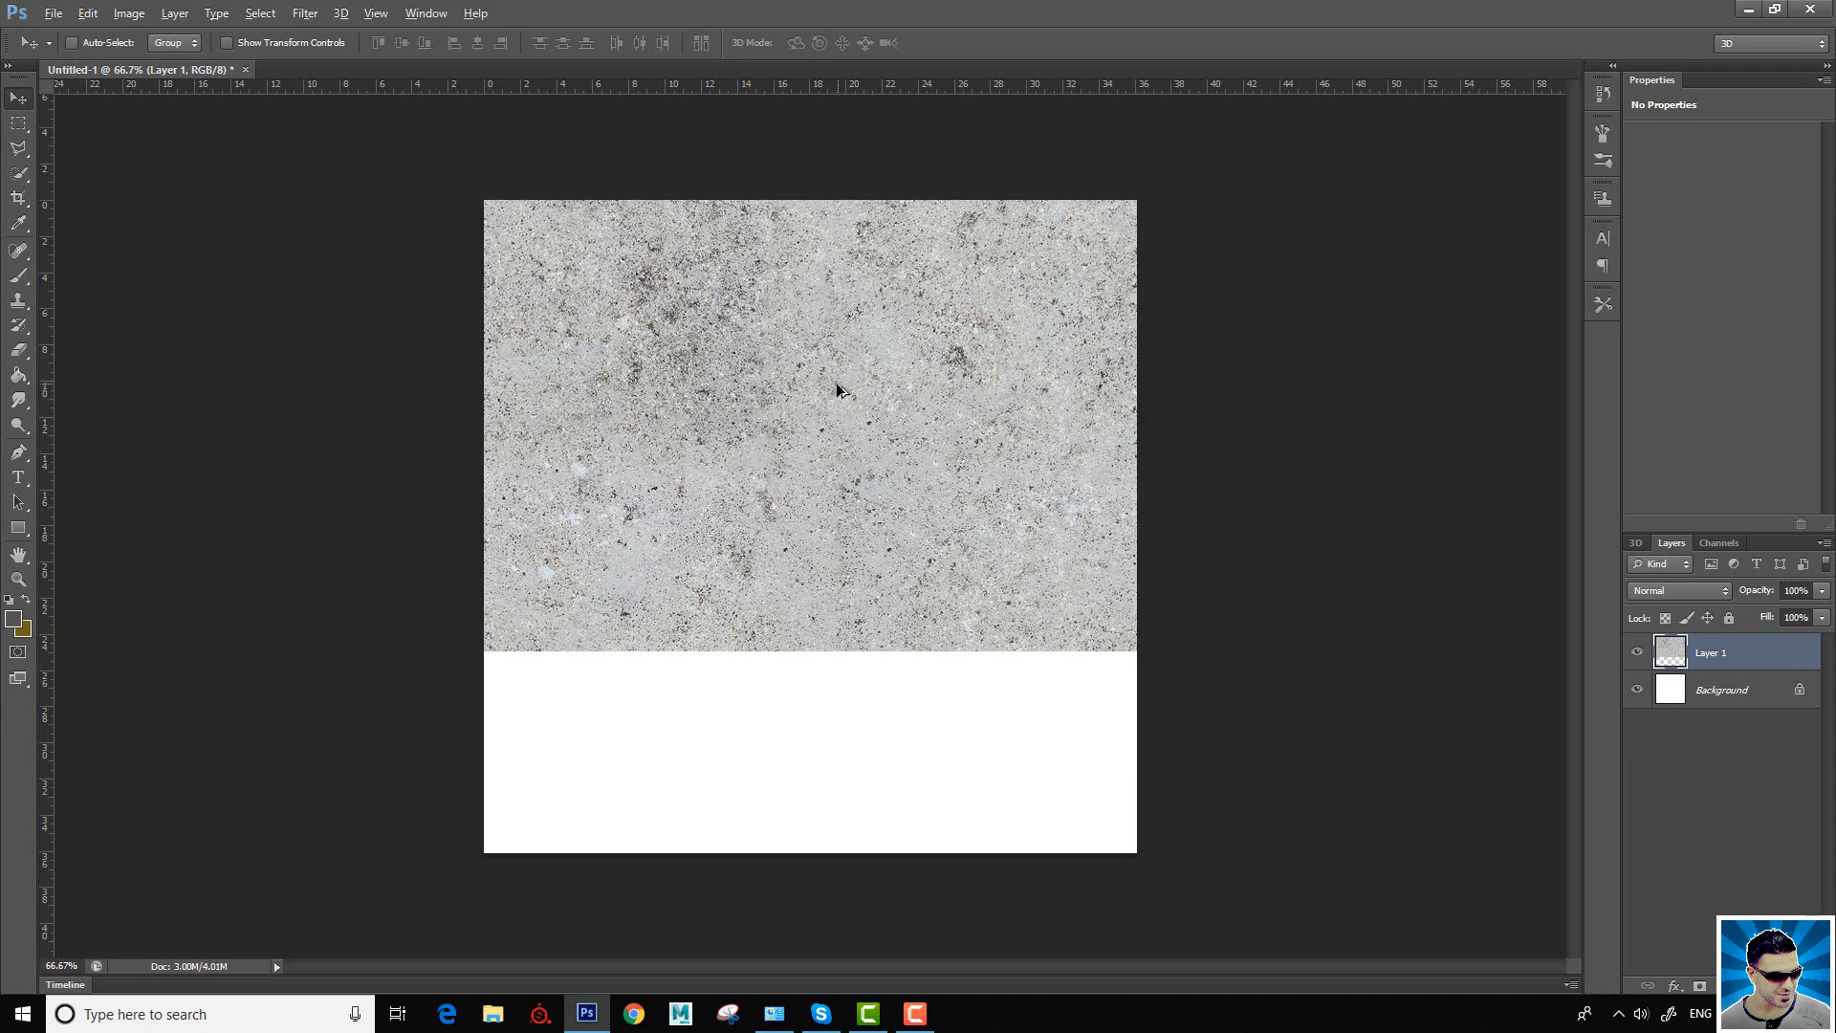
pyautogui.moveTo(836, 390); pyautogui.dragTo(858, 594)
pyautogui.moveTo(858, 593); pyautogui.dragTo(860, 595)
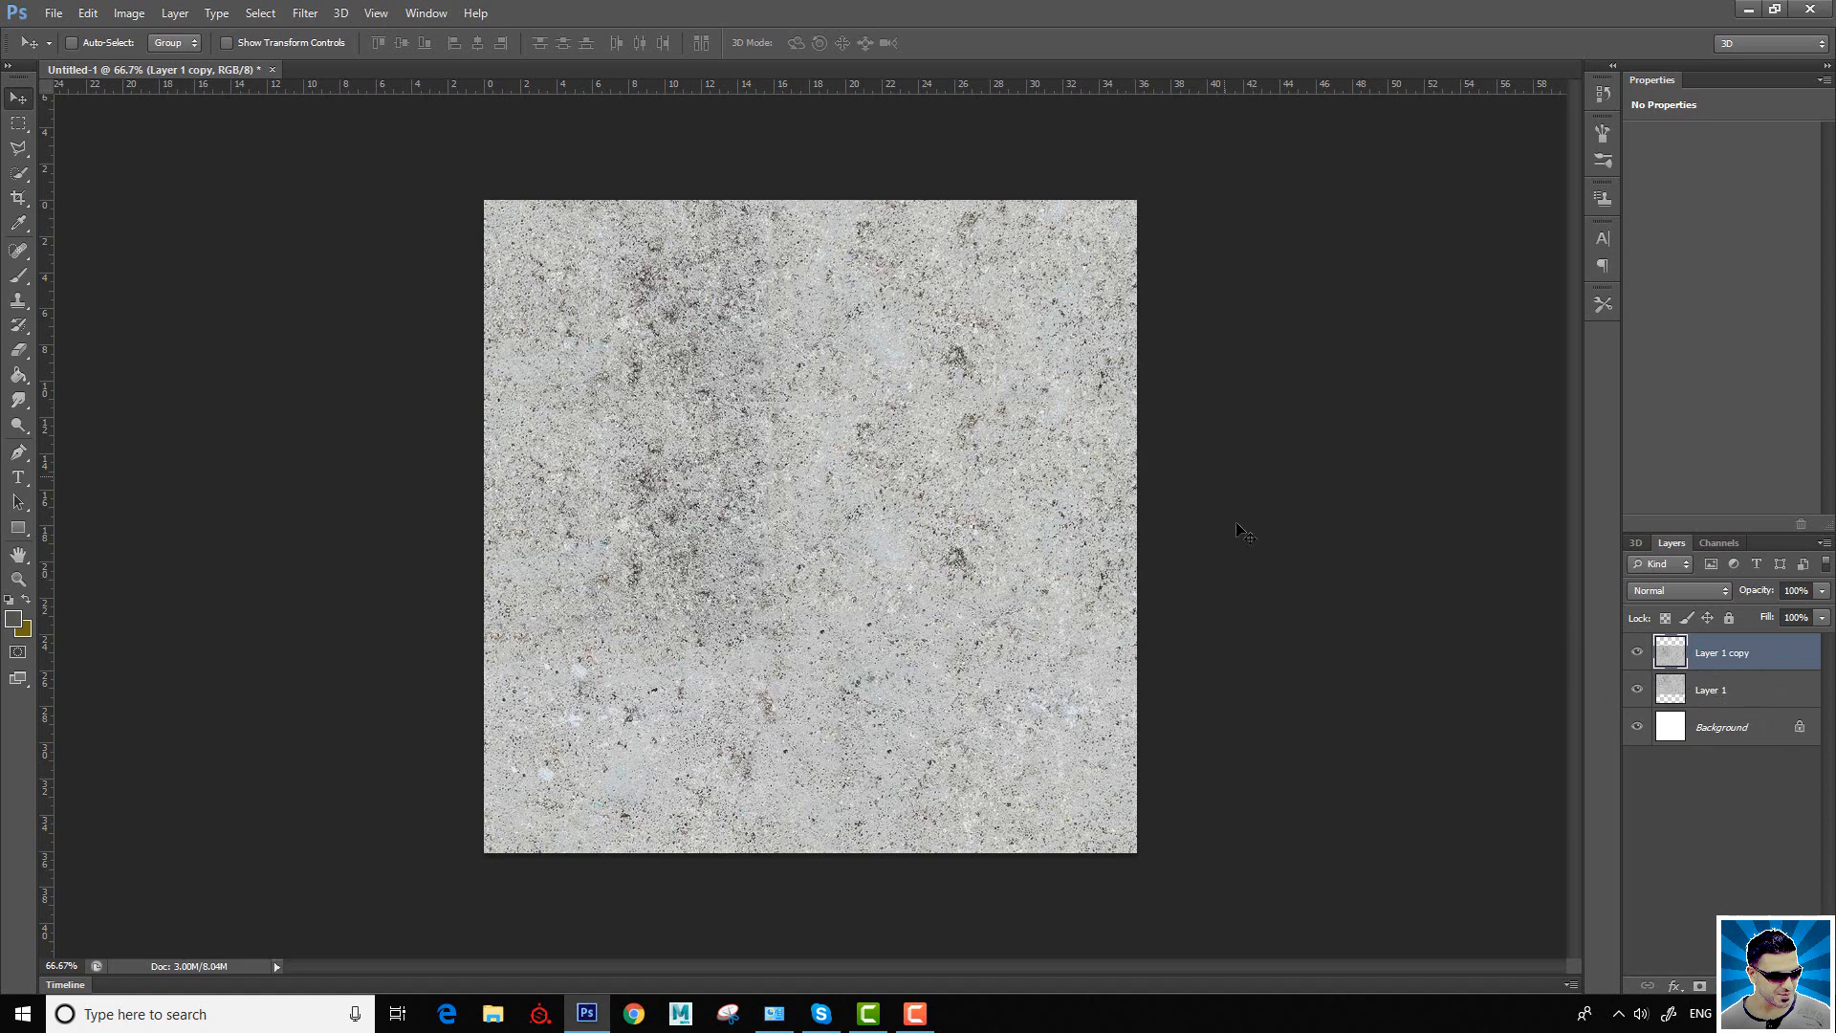
pyautogui.moveTo(1728, 655); pyautogui.dragTo(1732, 707)
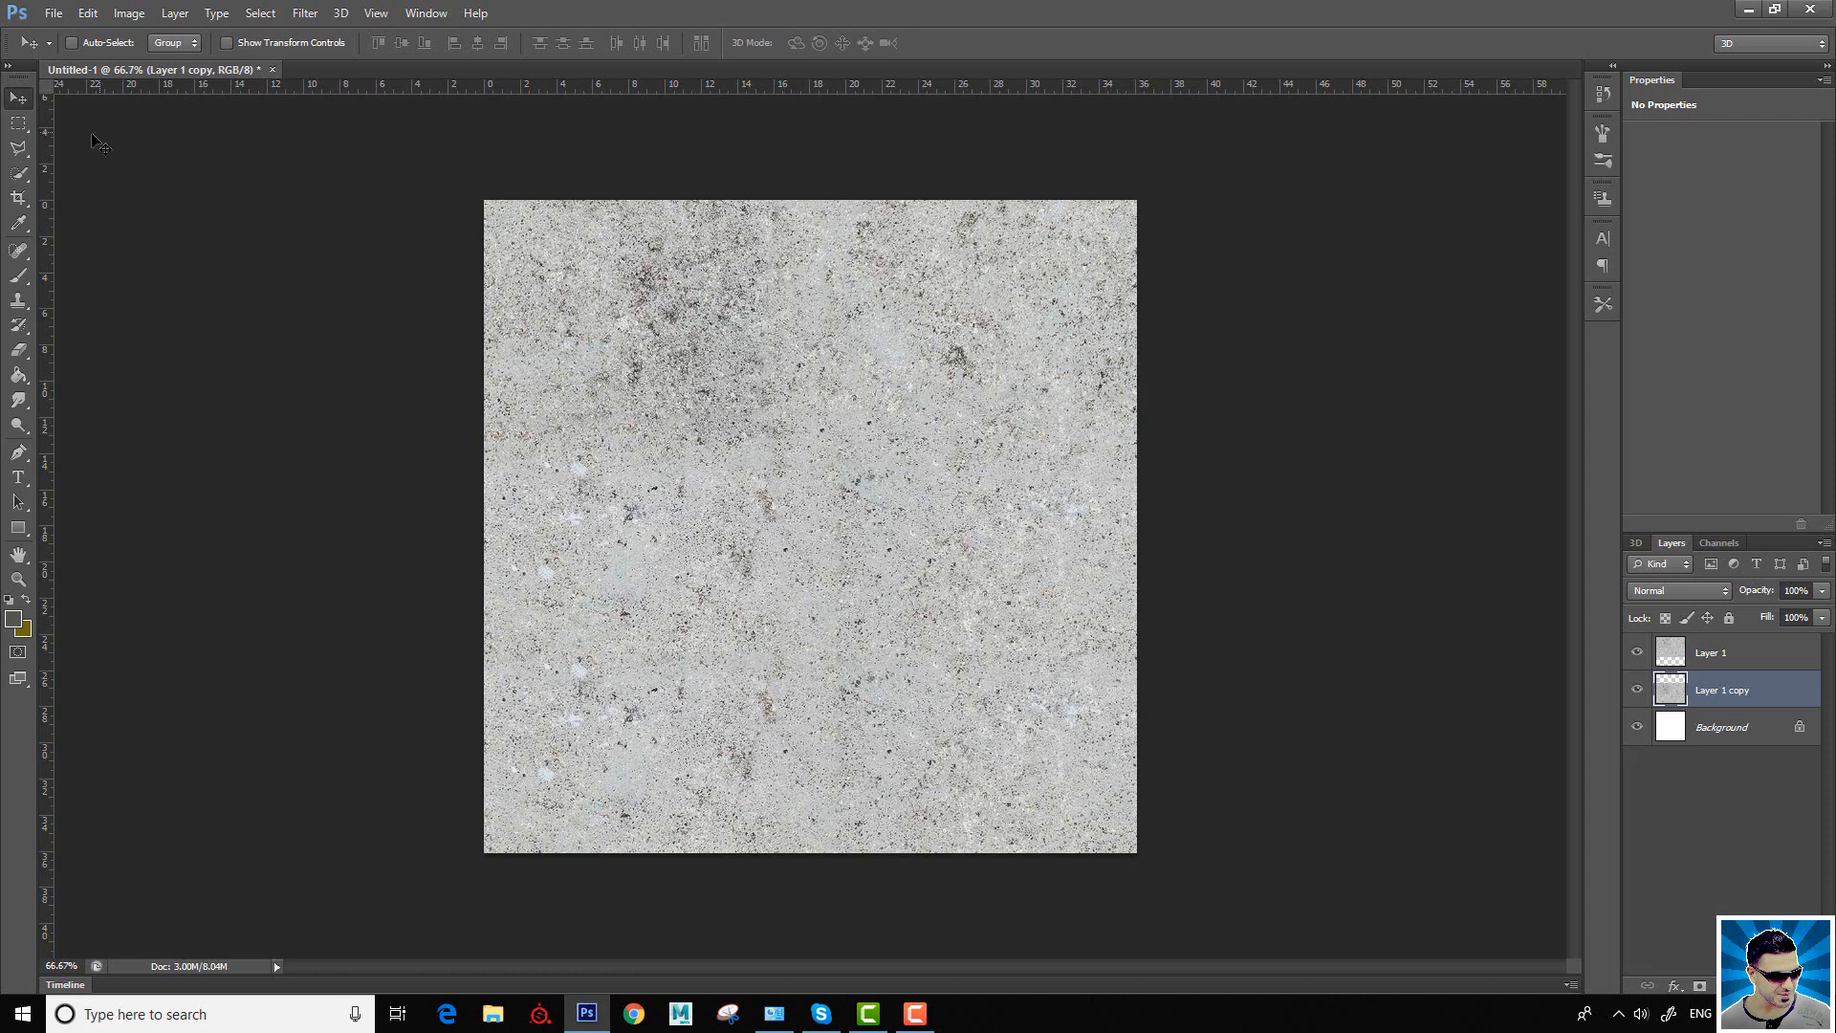
# Step: Enlarge the Clone Stamp brush to 250 px and try cloning concrete from the centre onto the left part of the copied layer
pyautogui.click(18, 124)
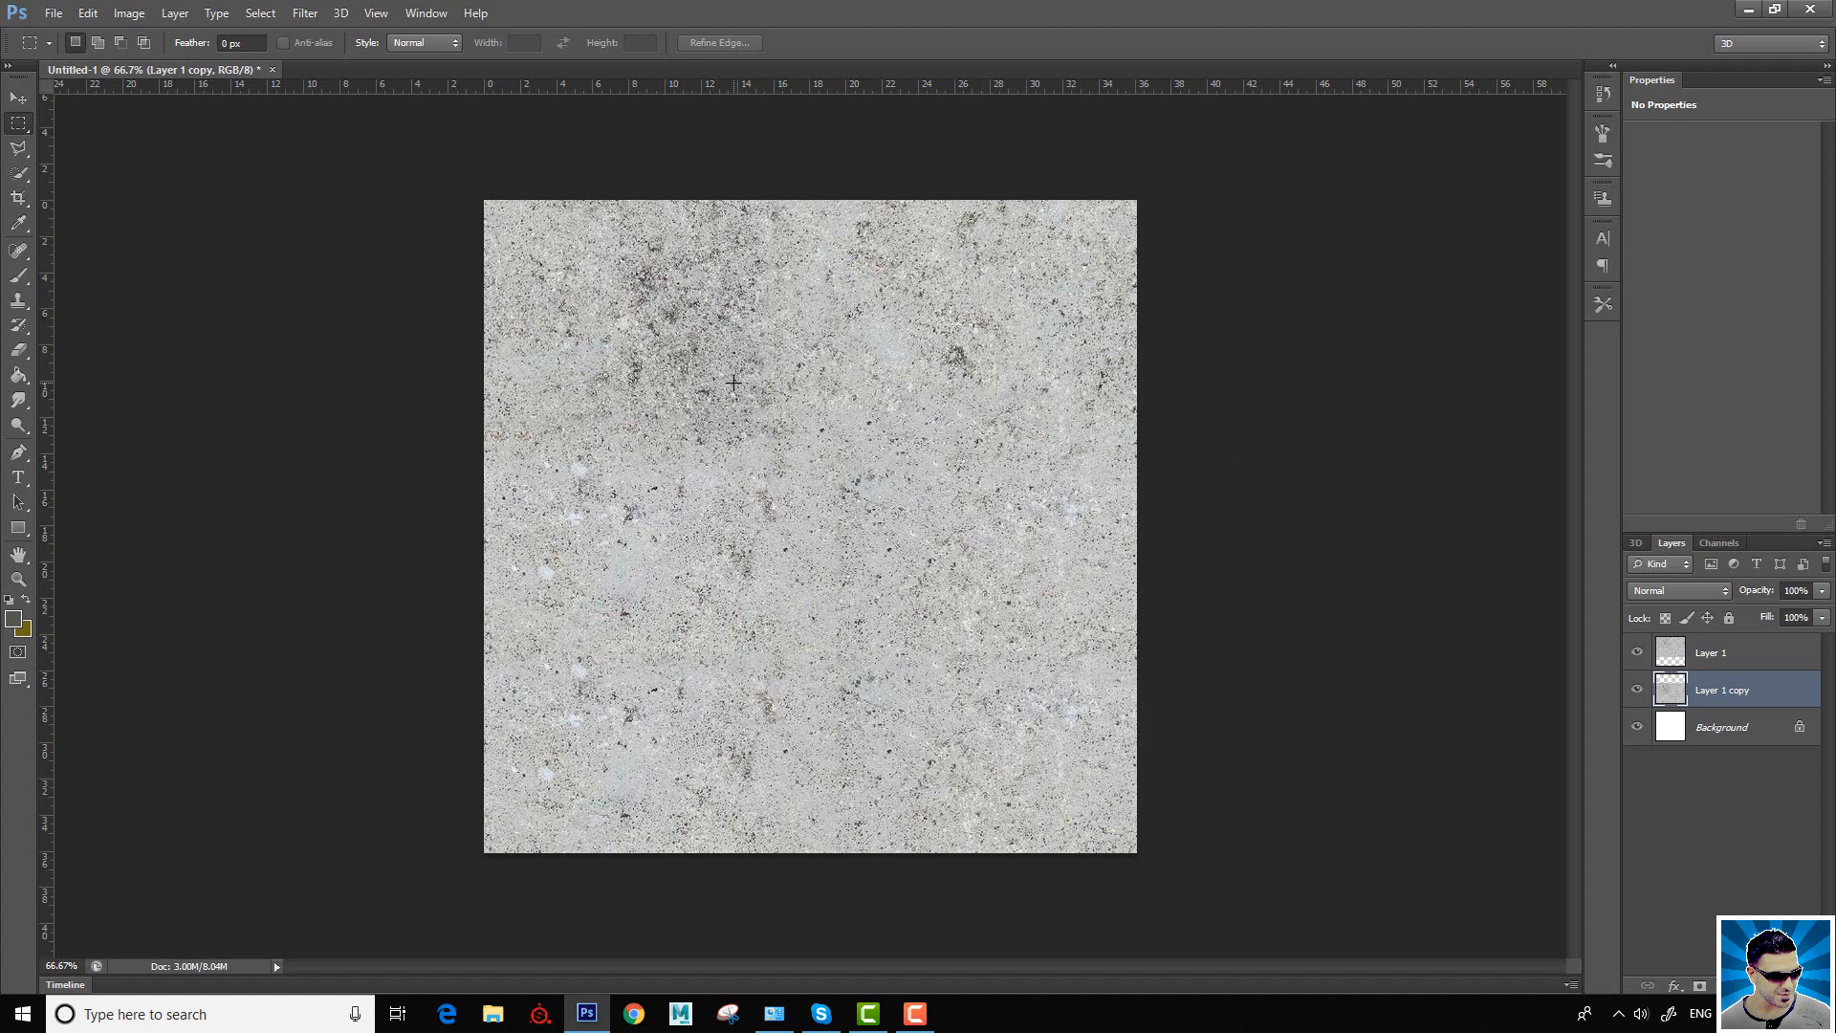
pyautogui.click(19, 304)
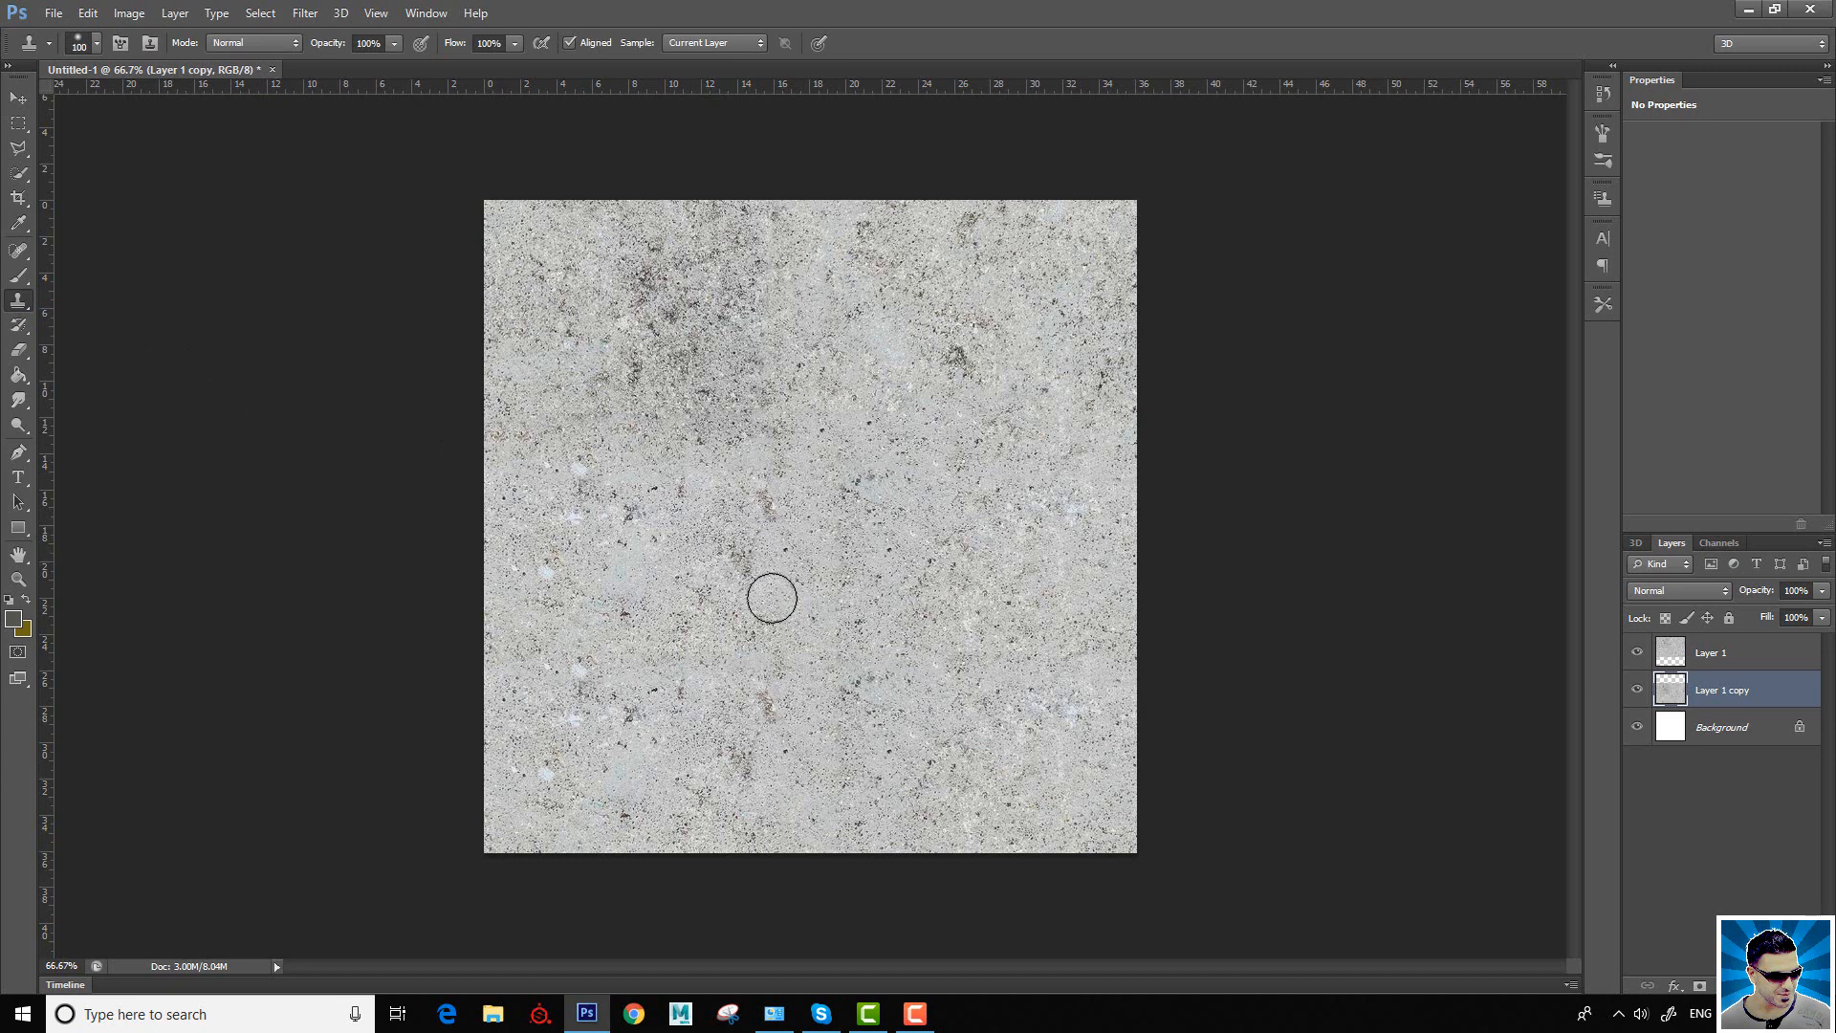
pyautogui.press(']')
pyautogui.press(']')
pyautogui.press(']')
pyautogui.keyDown('alt'); pyautogui.click(965, 558); pyautogui.keyUp('alt')
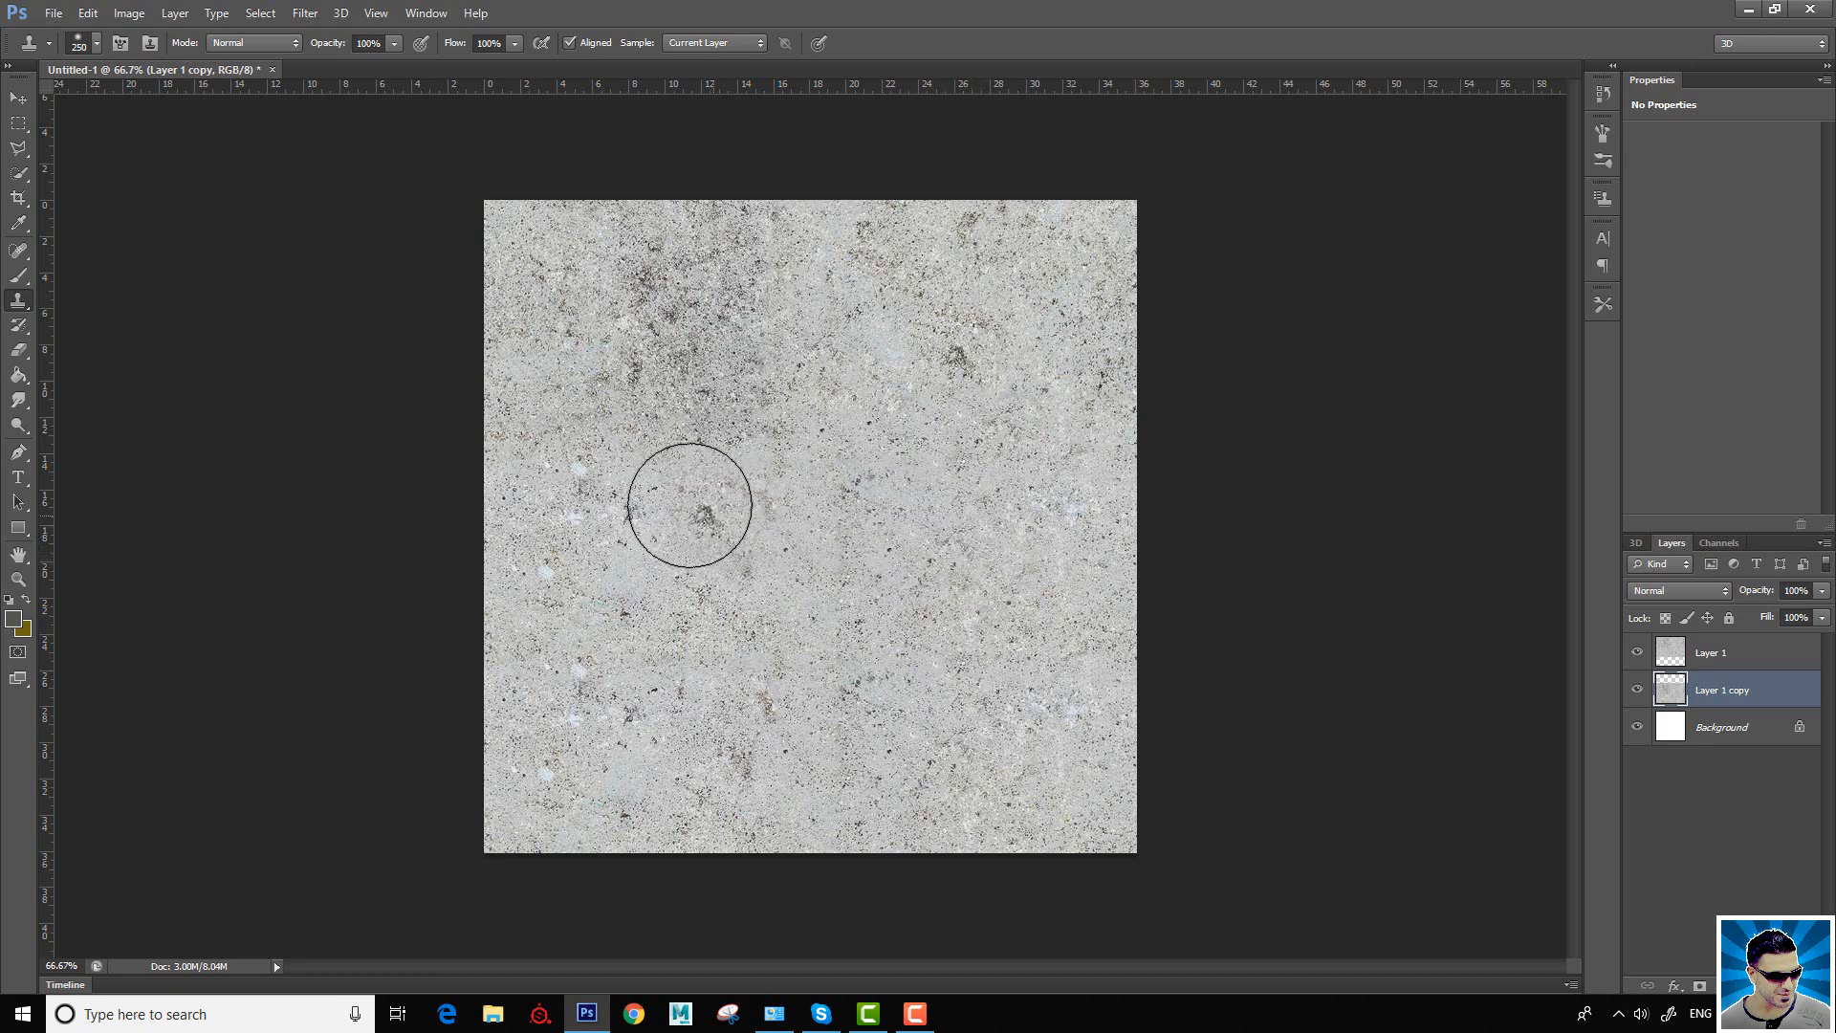
pyautogui.moveTo(595, 478)
pyautogui.mouseDown()
pyautogui.moveTo(721, 725)
pyautogui.moveTo(693, 726)
pyautogui.moveTo(590, 475)
pyautogui.moveTo(557, 491)
pyautogui.moveTo(674, 493)
pyautogui.mouseUp()
# Step: Merge Layer 1 and Layer 1 copy into a single layer, leaving the Background separate
pyautogui.click(1737, 656)
pyautogui.keyDown('shift'); pyautogui.click(1730, 690); pyautogui.keyUp('shift')
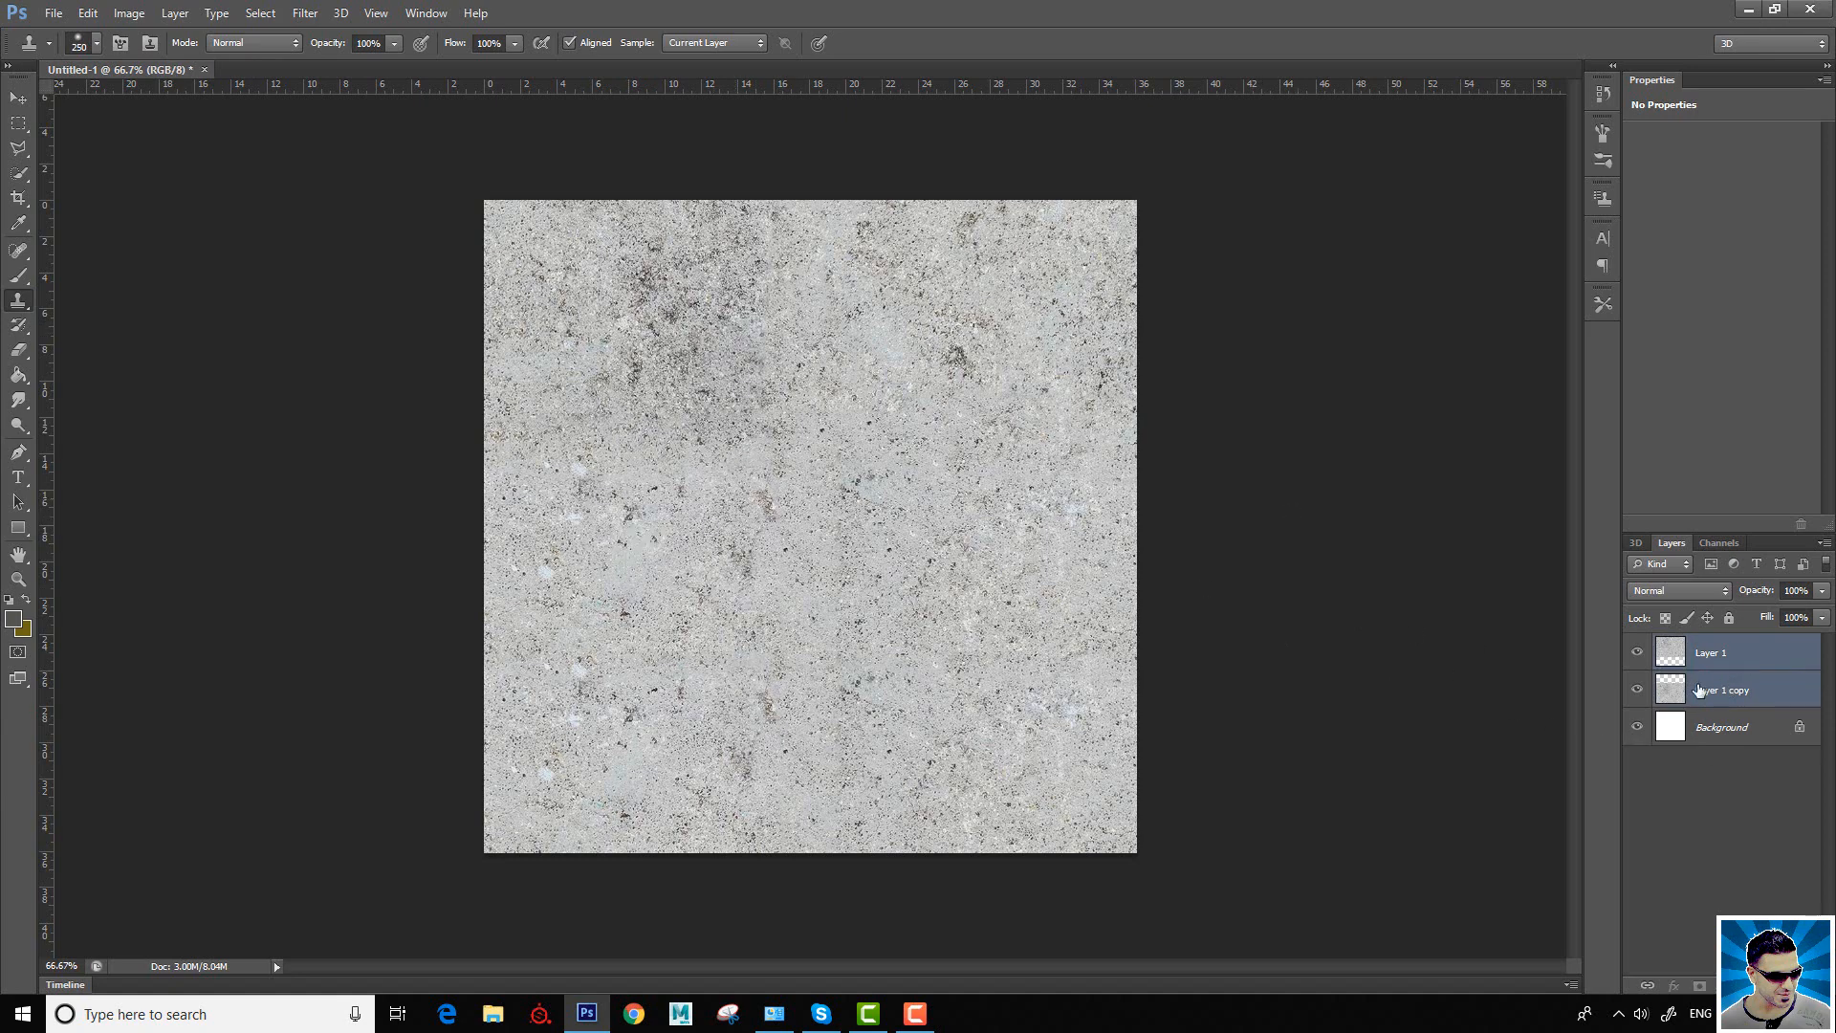
pyautogui.keyDown('ctrl'); pyautogui.click(1720, 691); pyautogui.keyUp('ctrl')
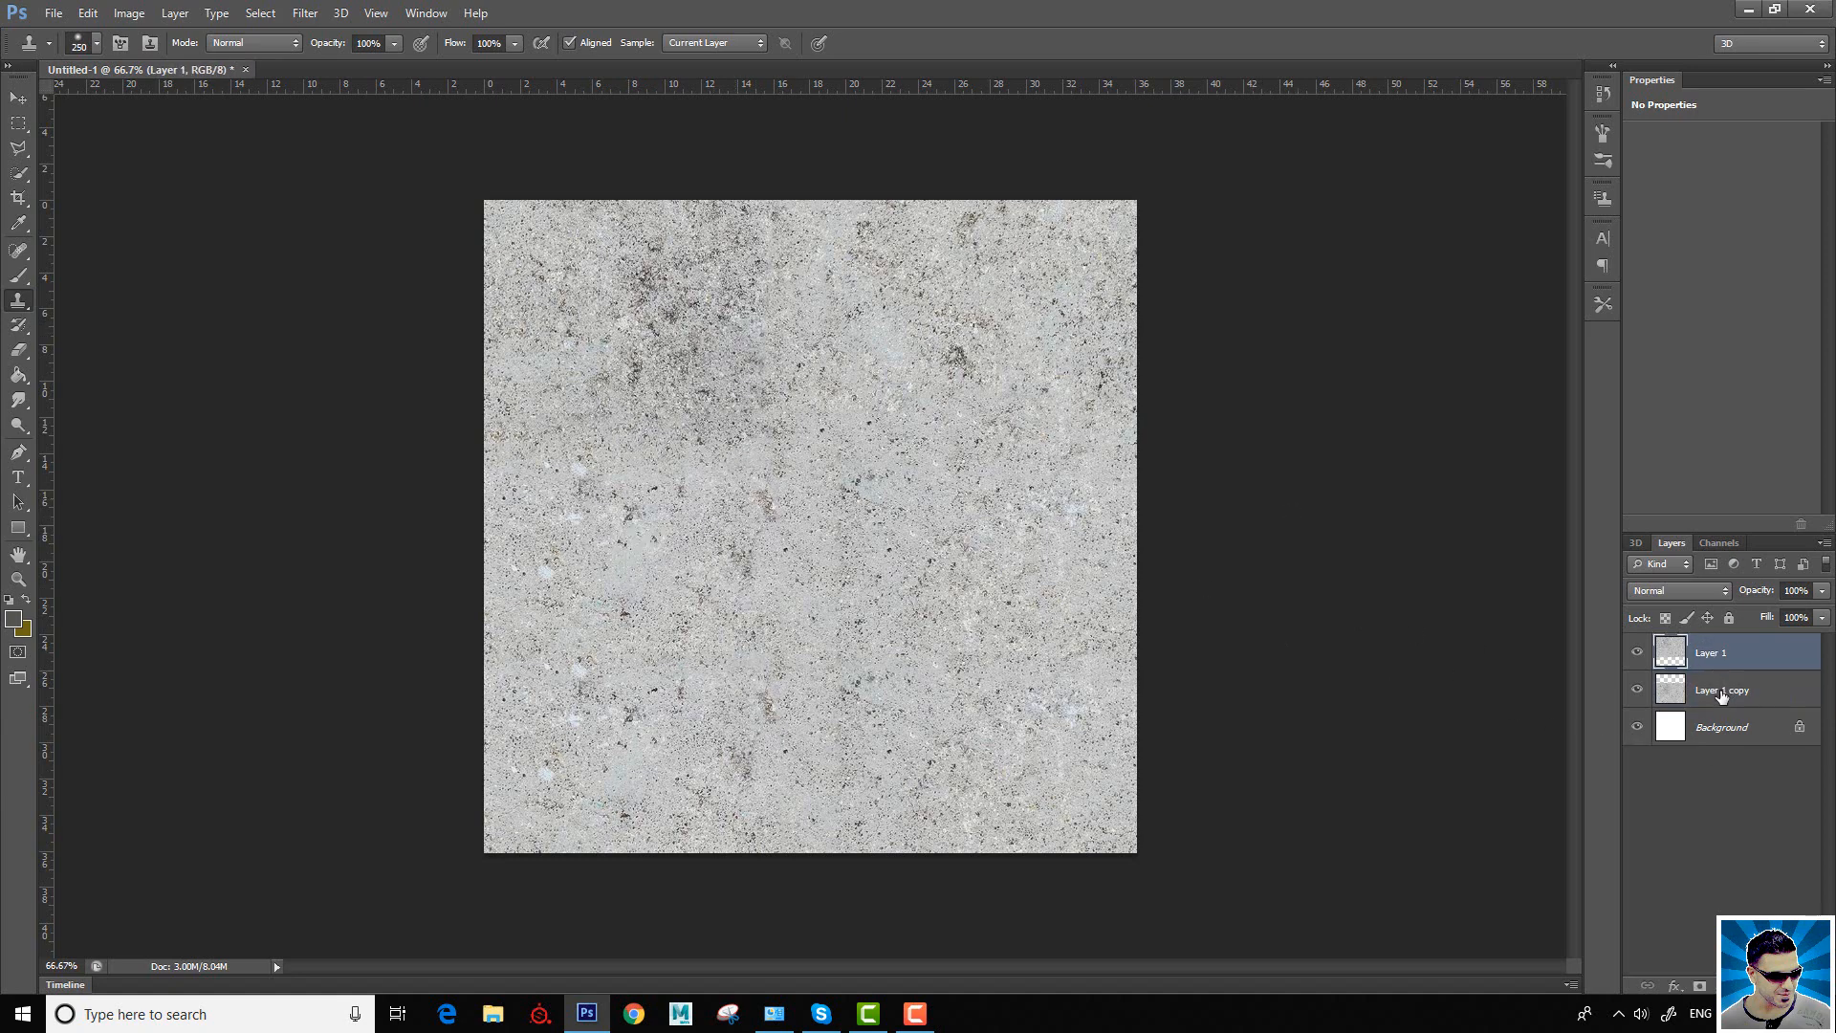
pyautogui.keyDown('ctrl'); pyautogui.click(1723, 690); pyautogui.keyUp('ctrl')
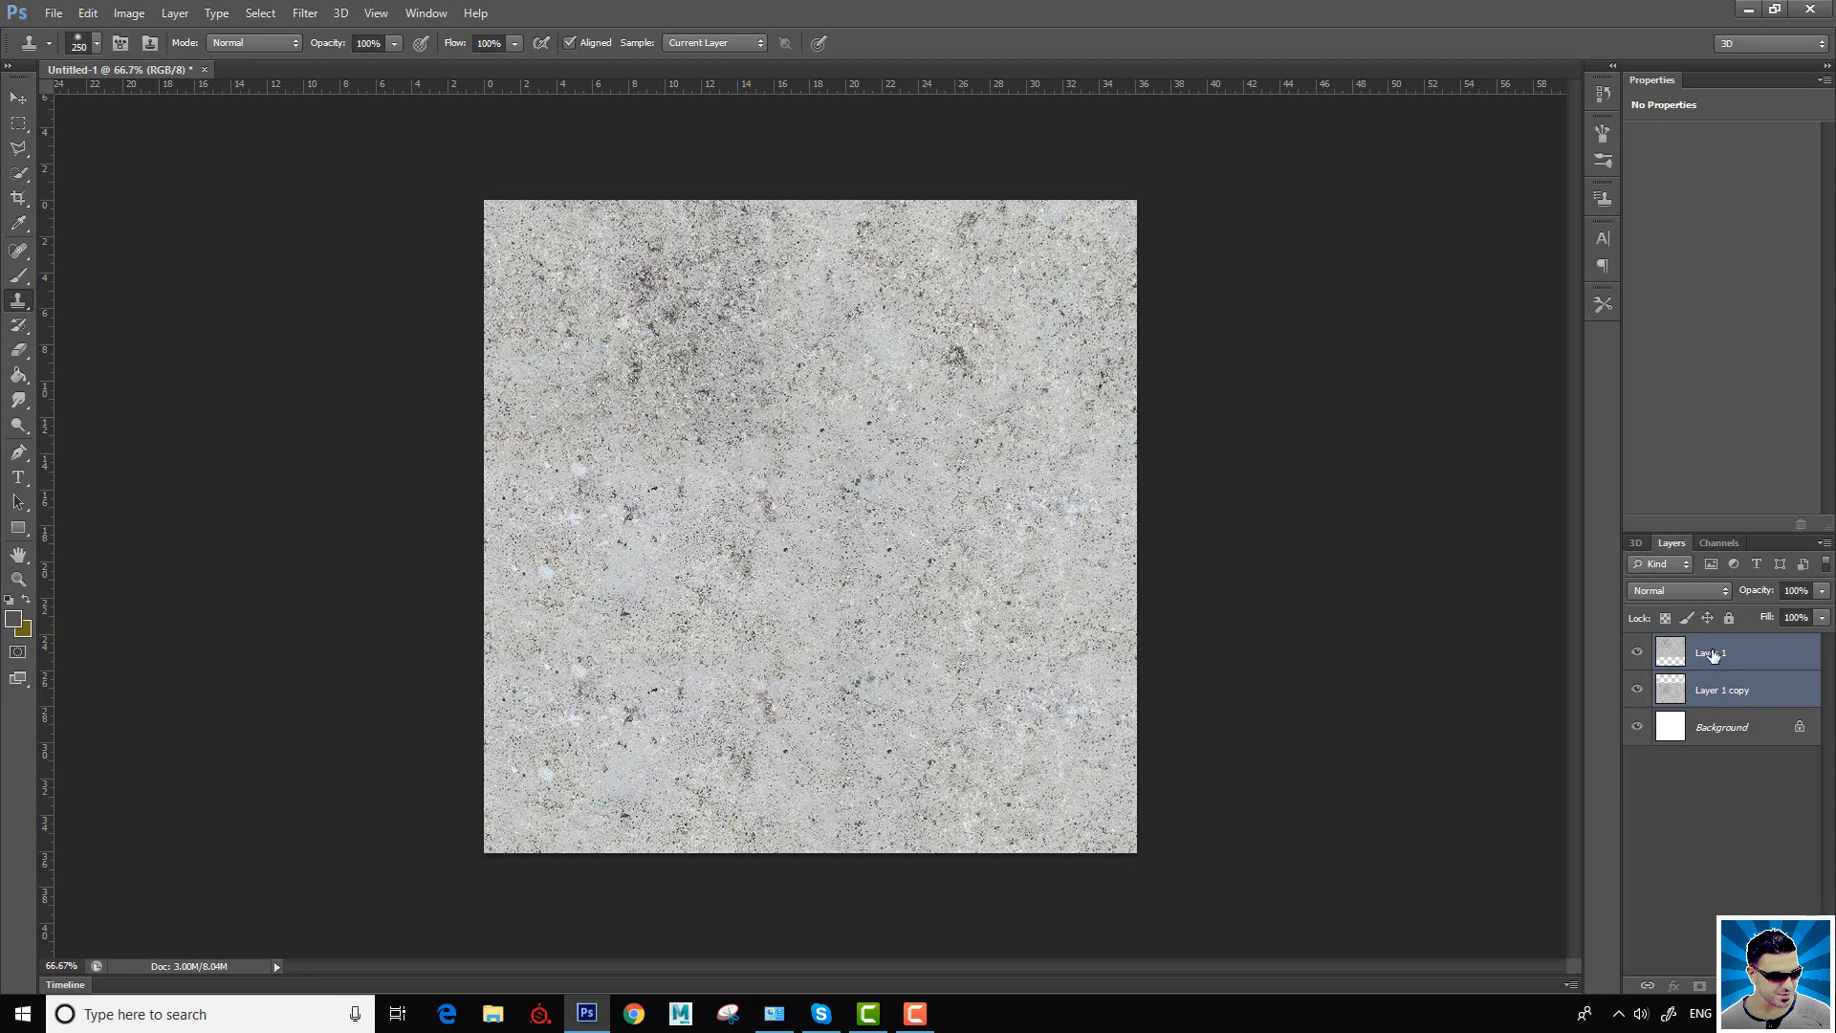
pyautogui.rightClick(1711, 654)
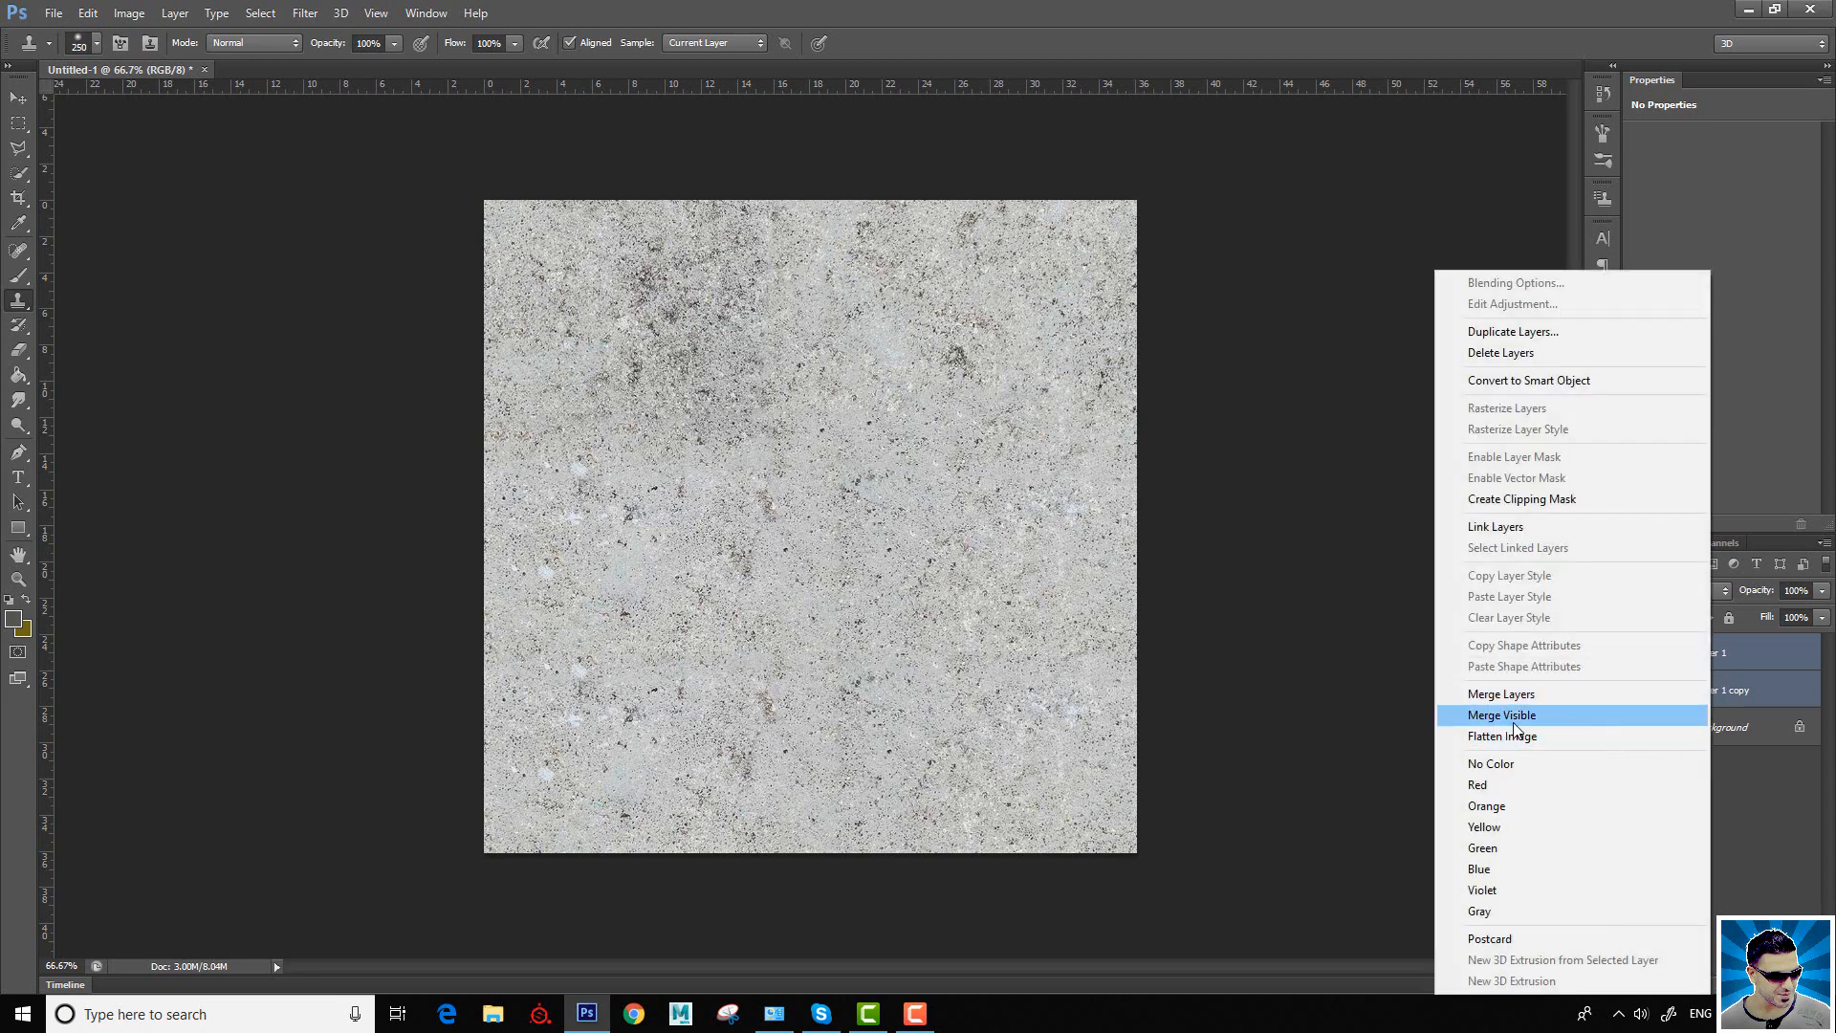
pyautogui.click(1534, 692)
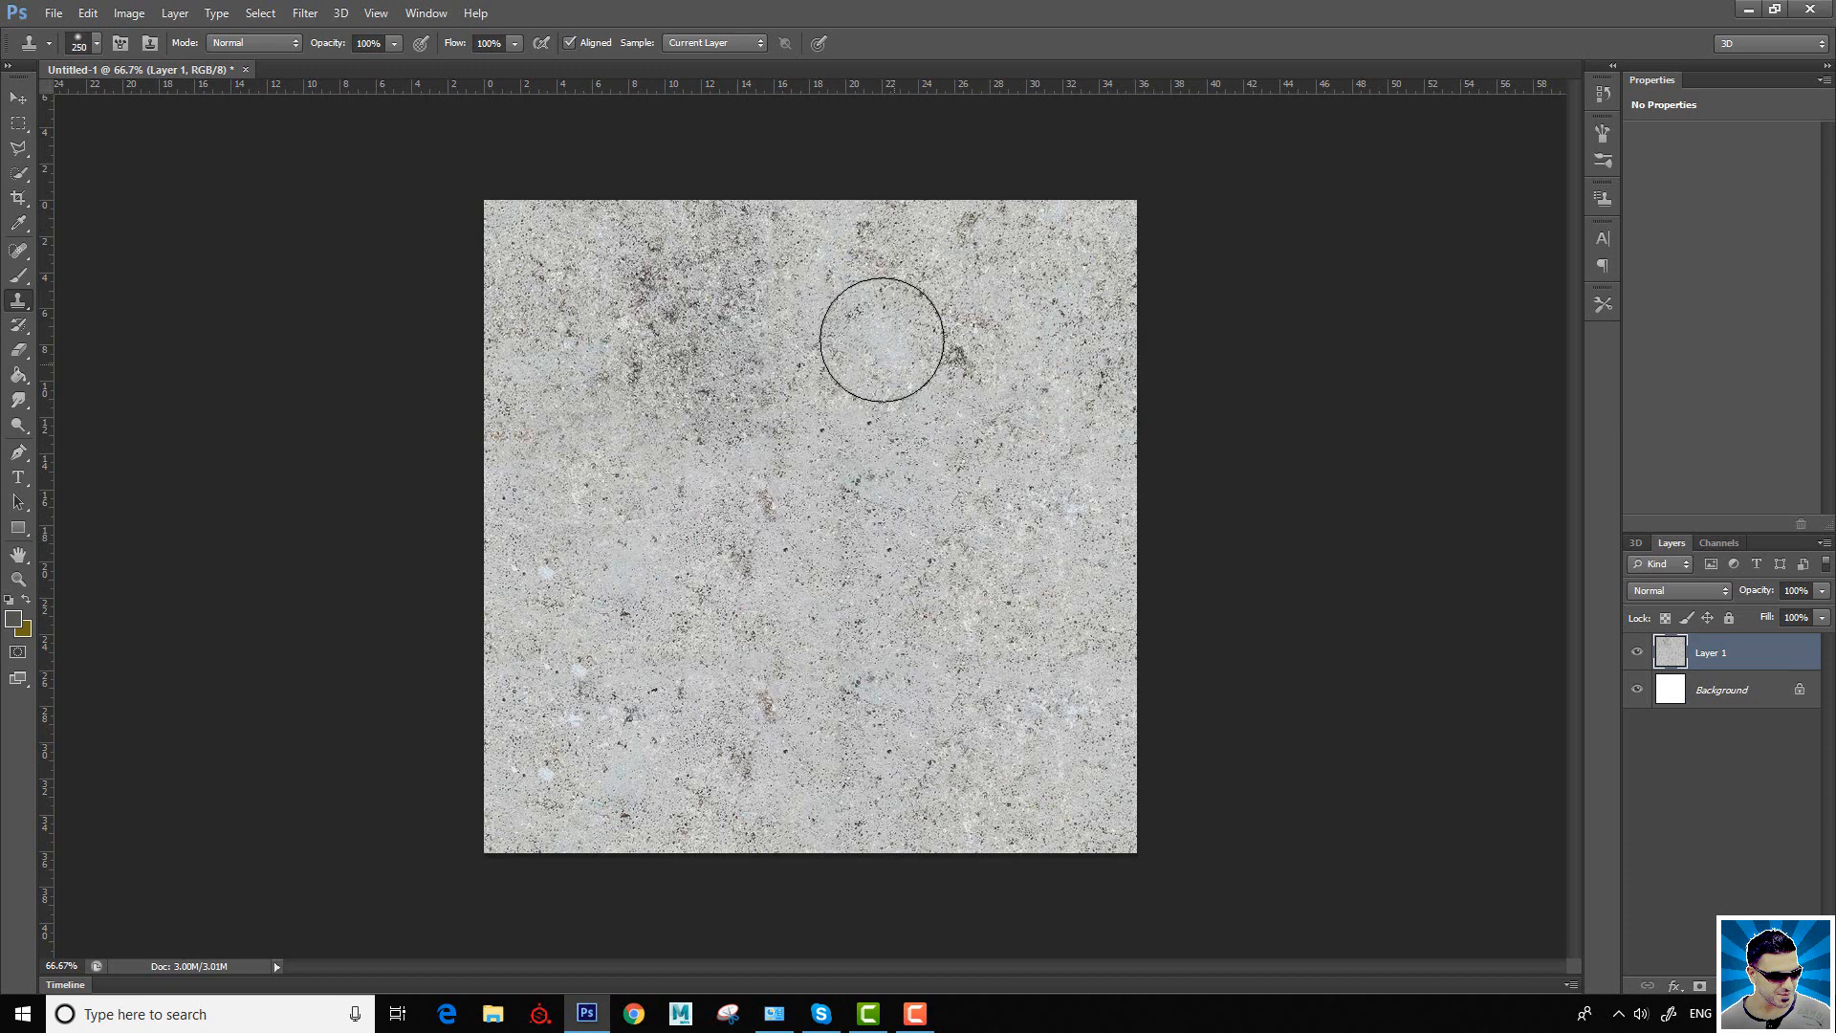
# Step: Clone clean concrete from other areas over the repeated light spots in the lower-left part of the merged layer
pyautogui.press('alt')
pyautogui.keyDown('alt'); pyautogui.click(842, 325); pyautogui.keyUp('alt')
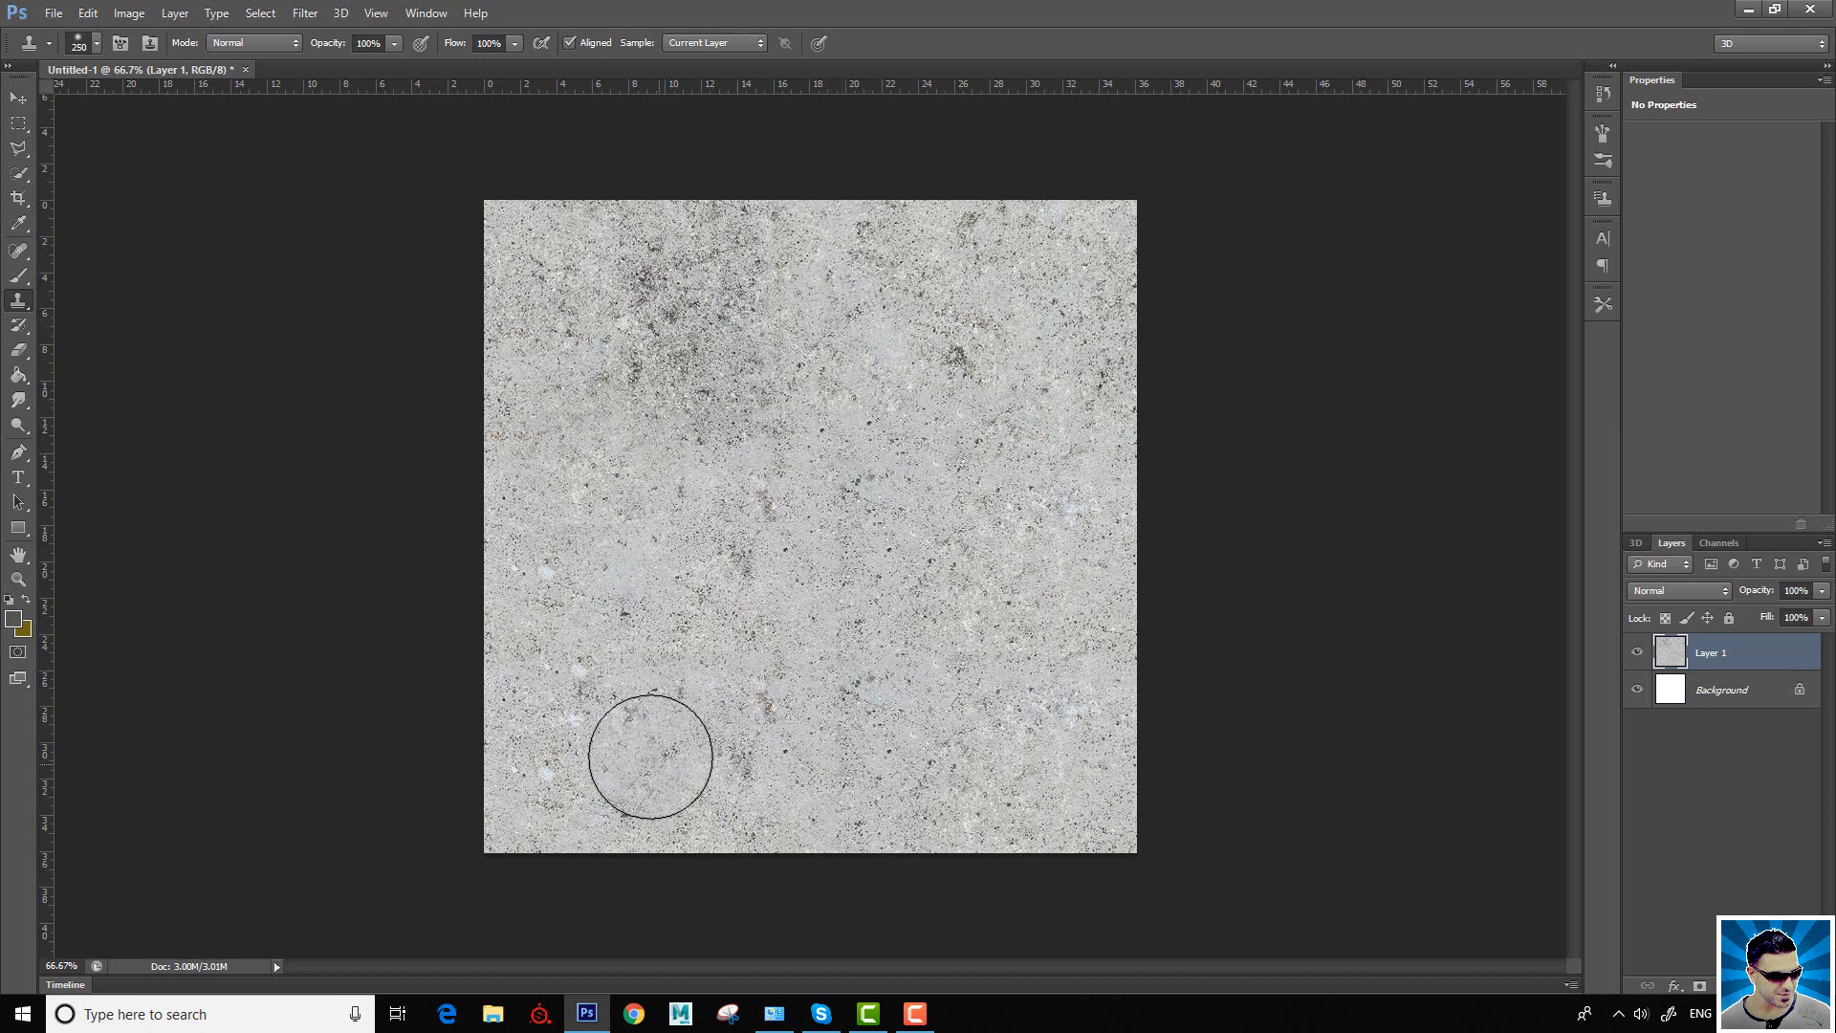
pyautogui.press('alt')
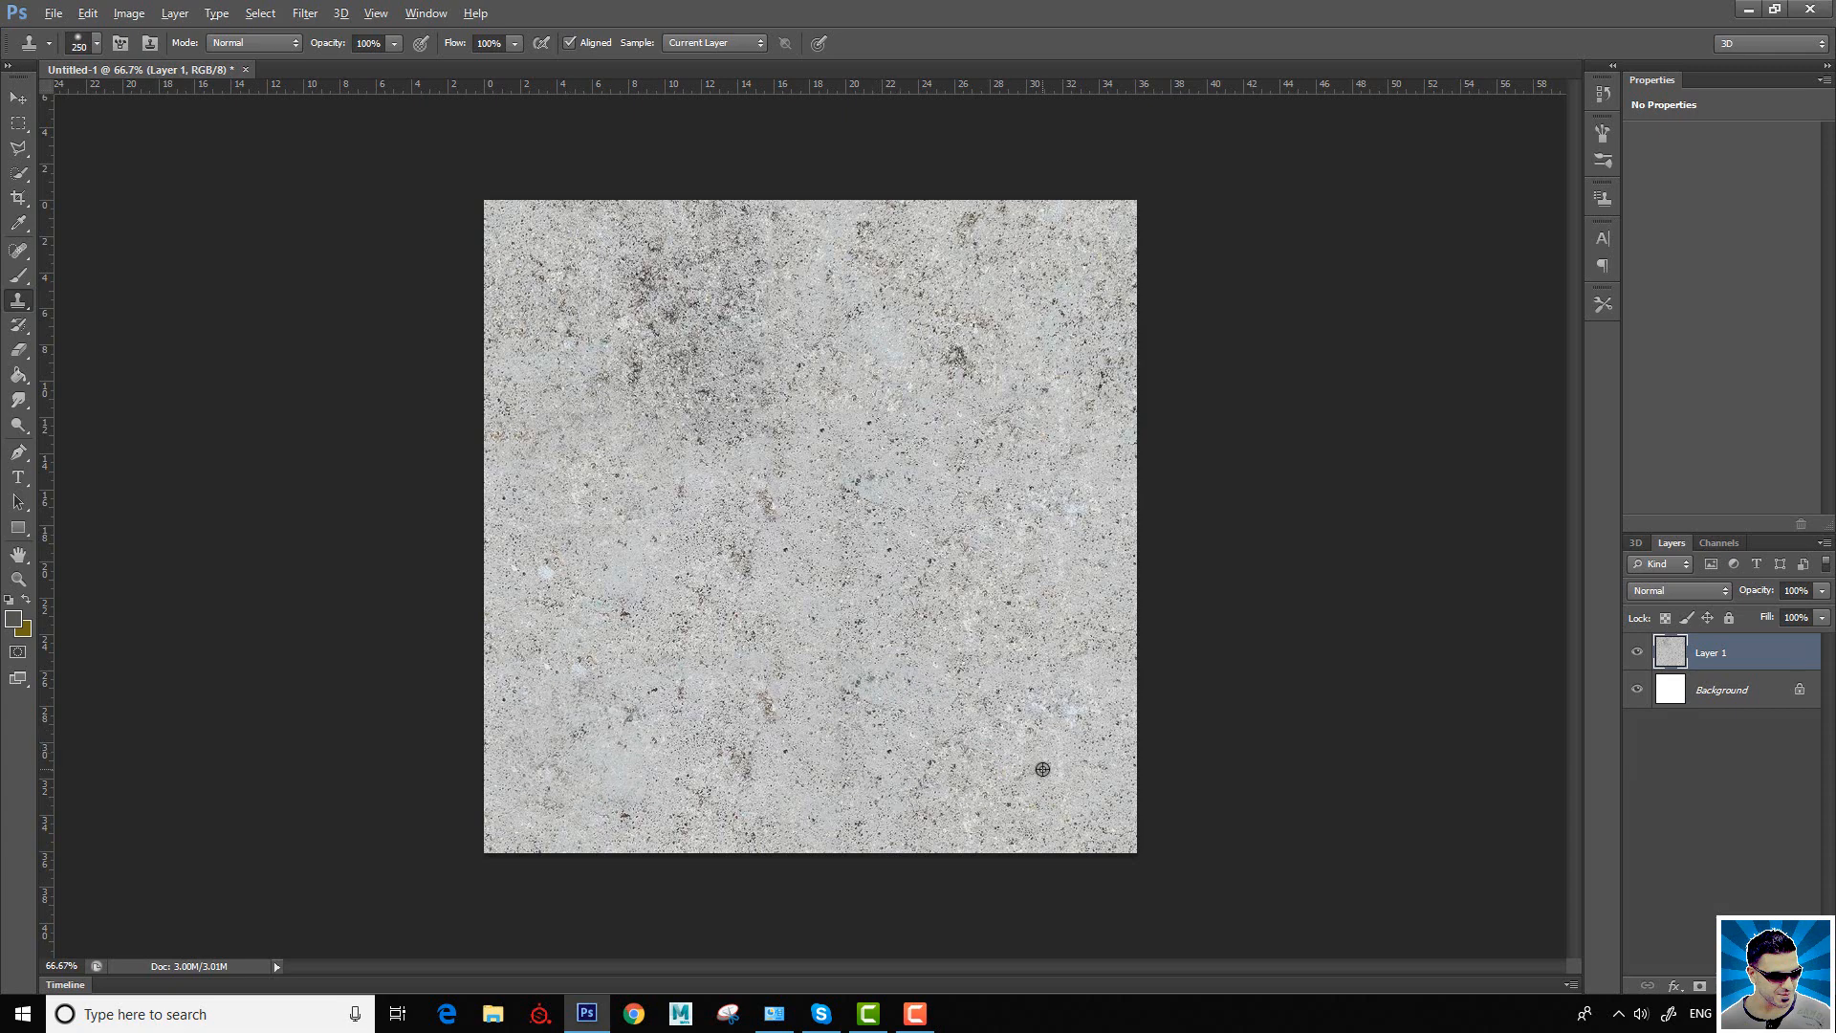
pyautogui.keyDown('alt'); pyautogui.click(1048, 771); pyautogui.keyUp('alt')
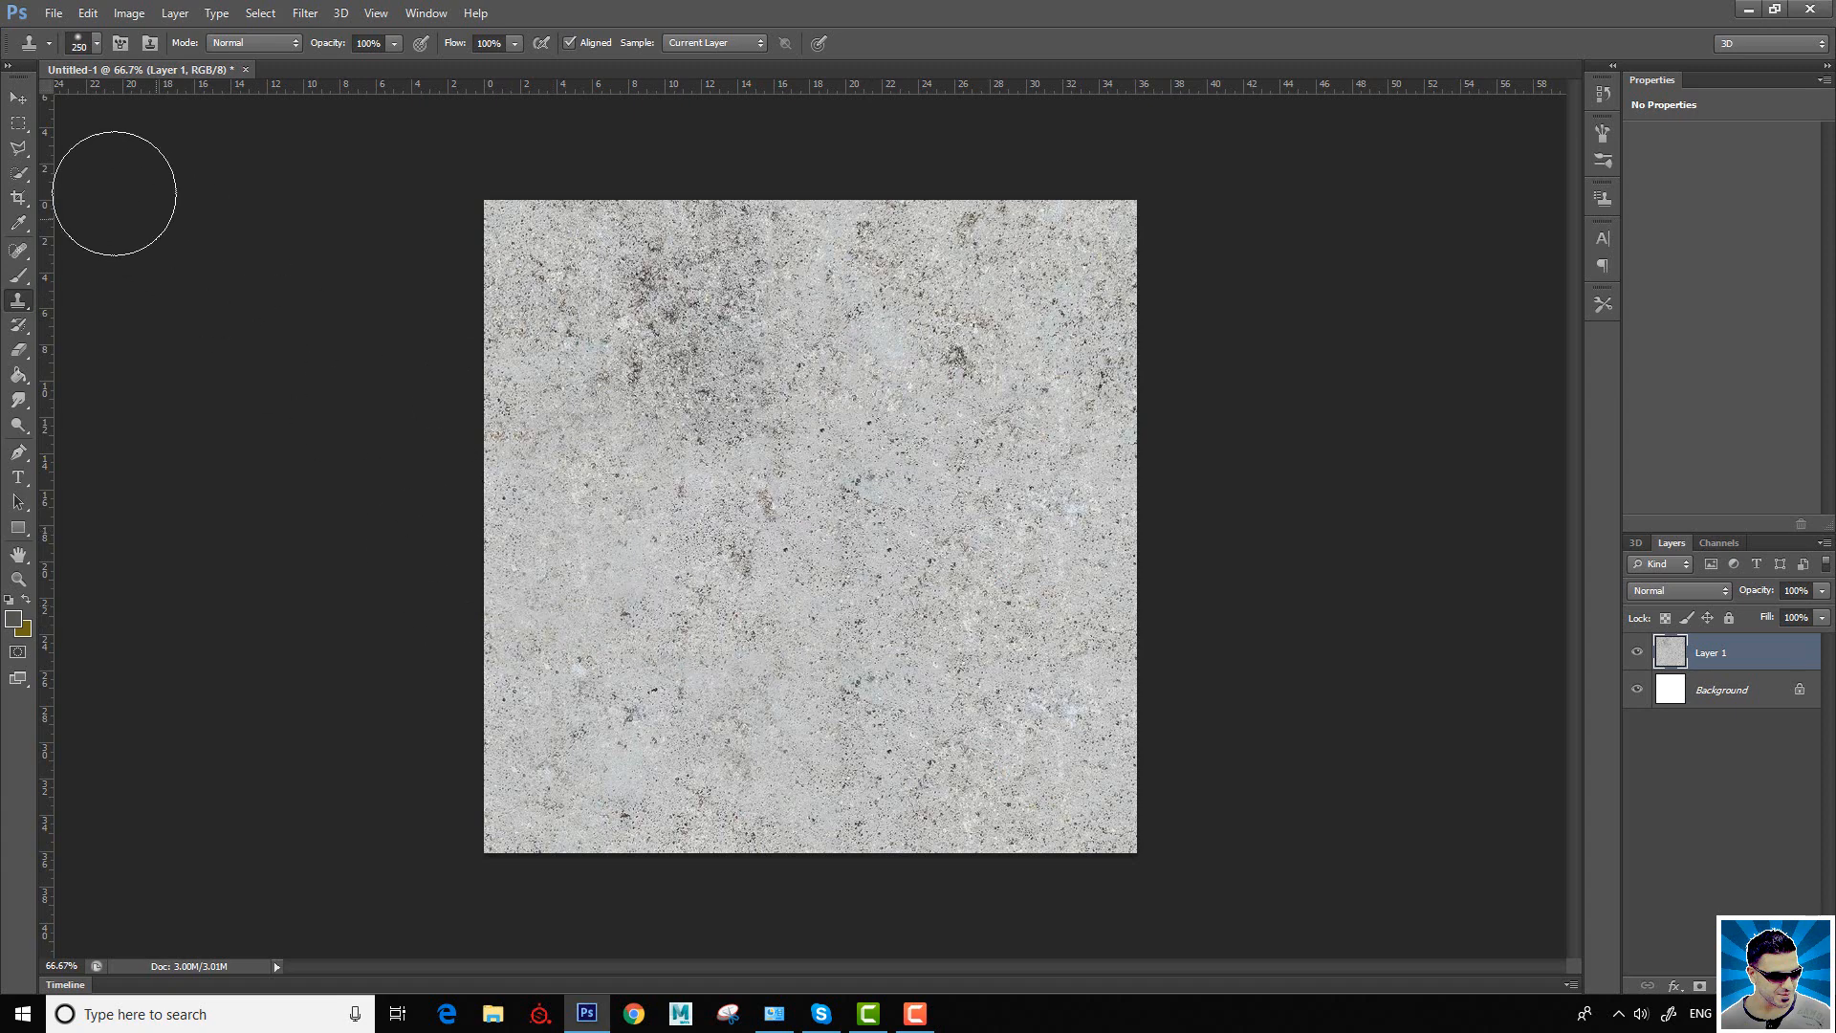
# Step: Preview the Offset filter at 512 pixels right and 512 pixels down to check the texture's seams, and cancel it
pyautogui.click(18, 100)
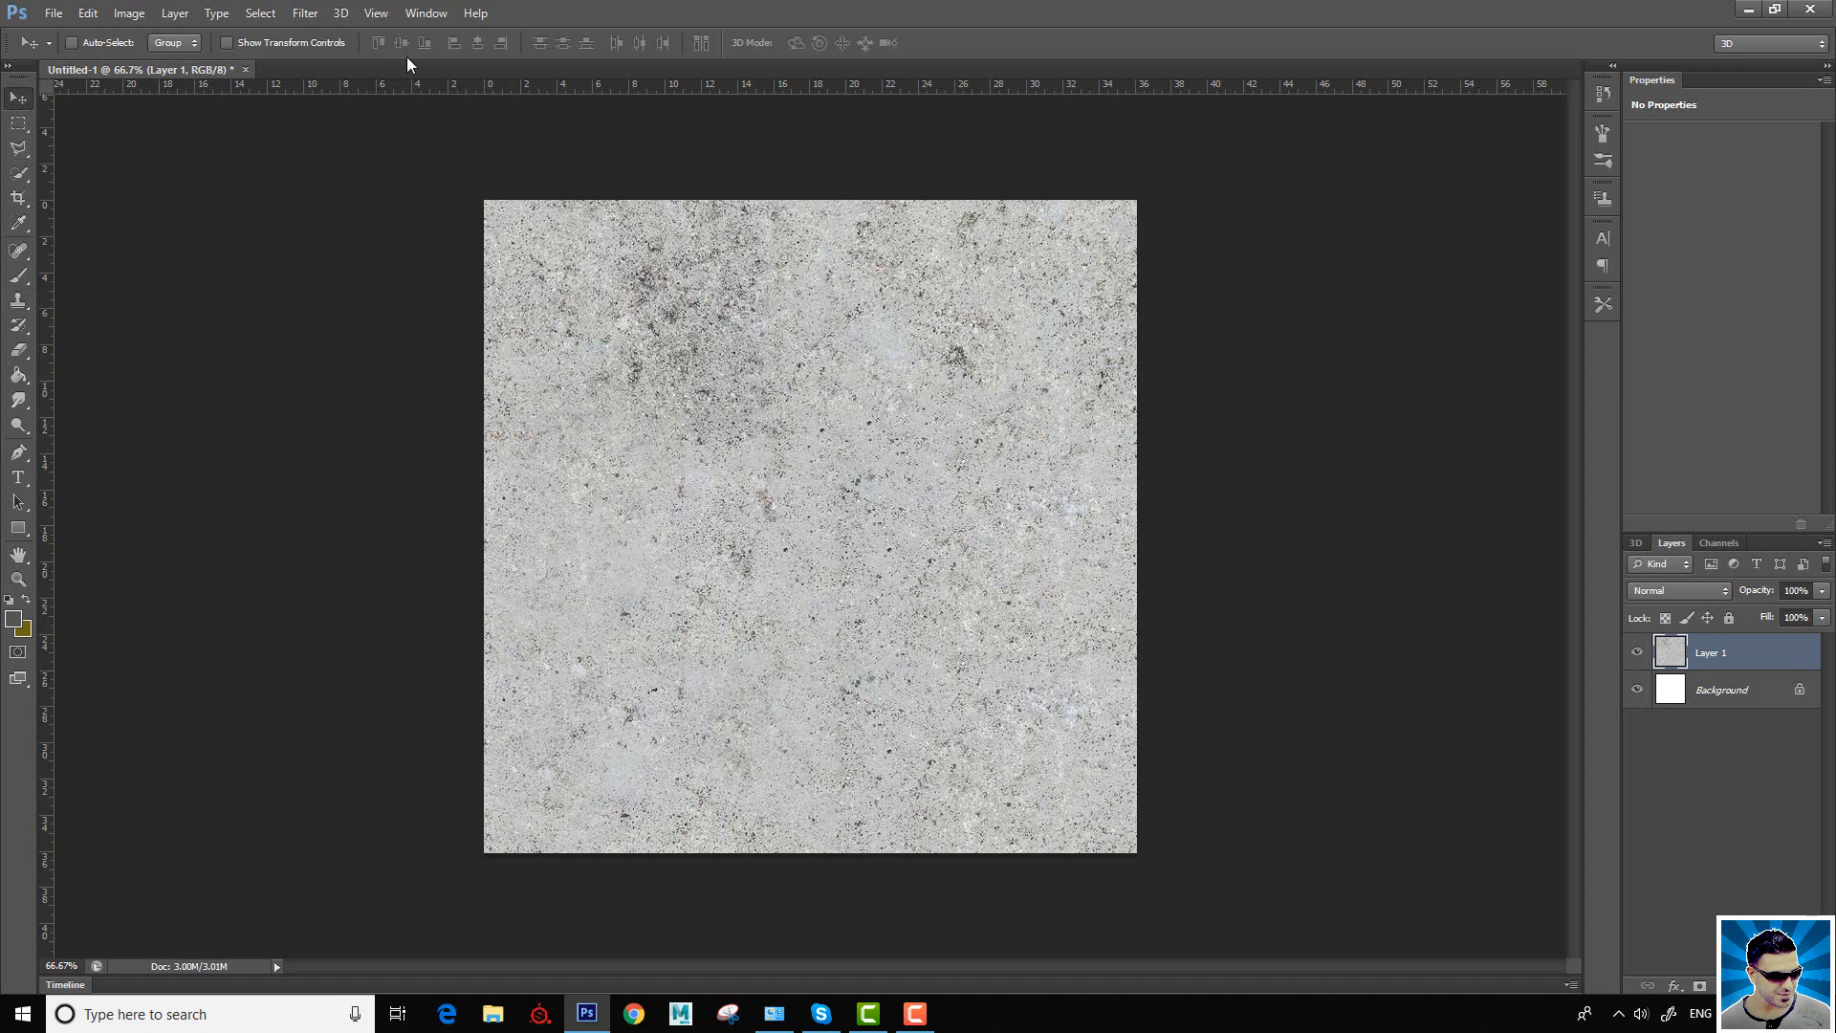
pyautogui.click(303, 20)
pyautogui.moveTo(469, 352)
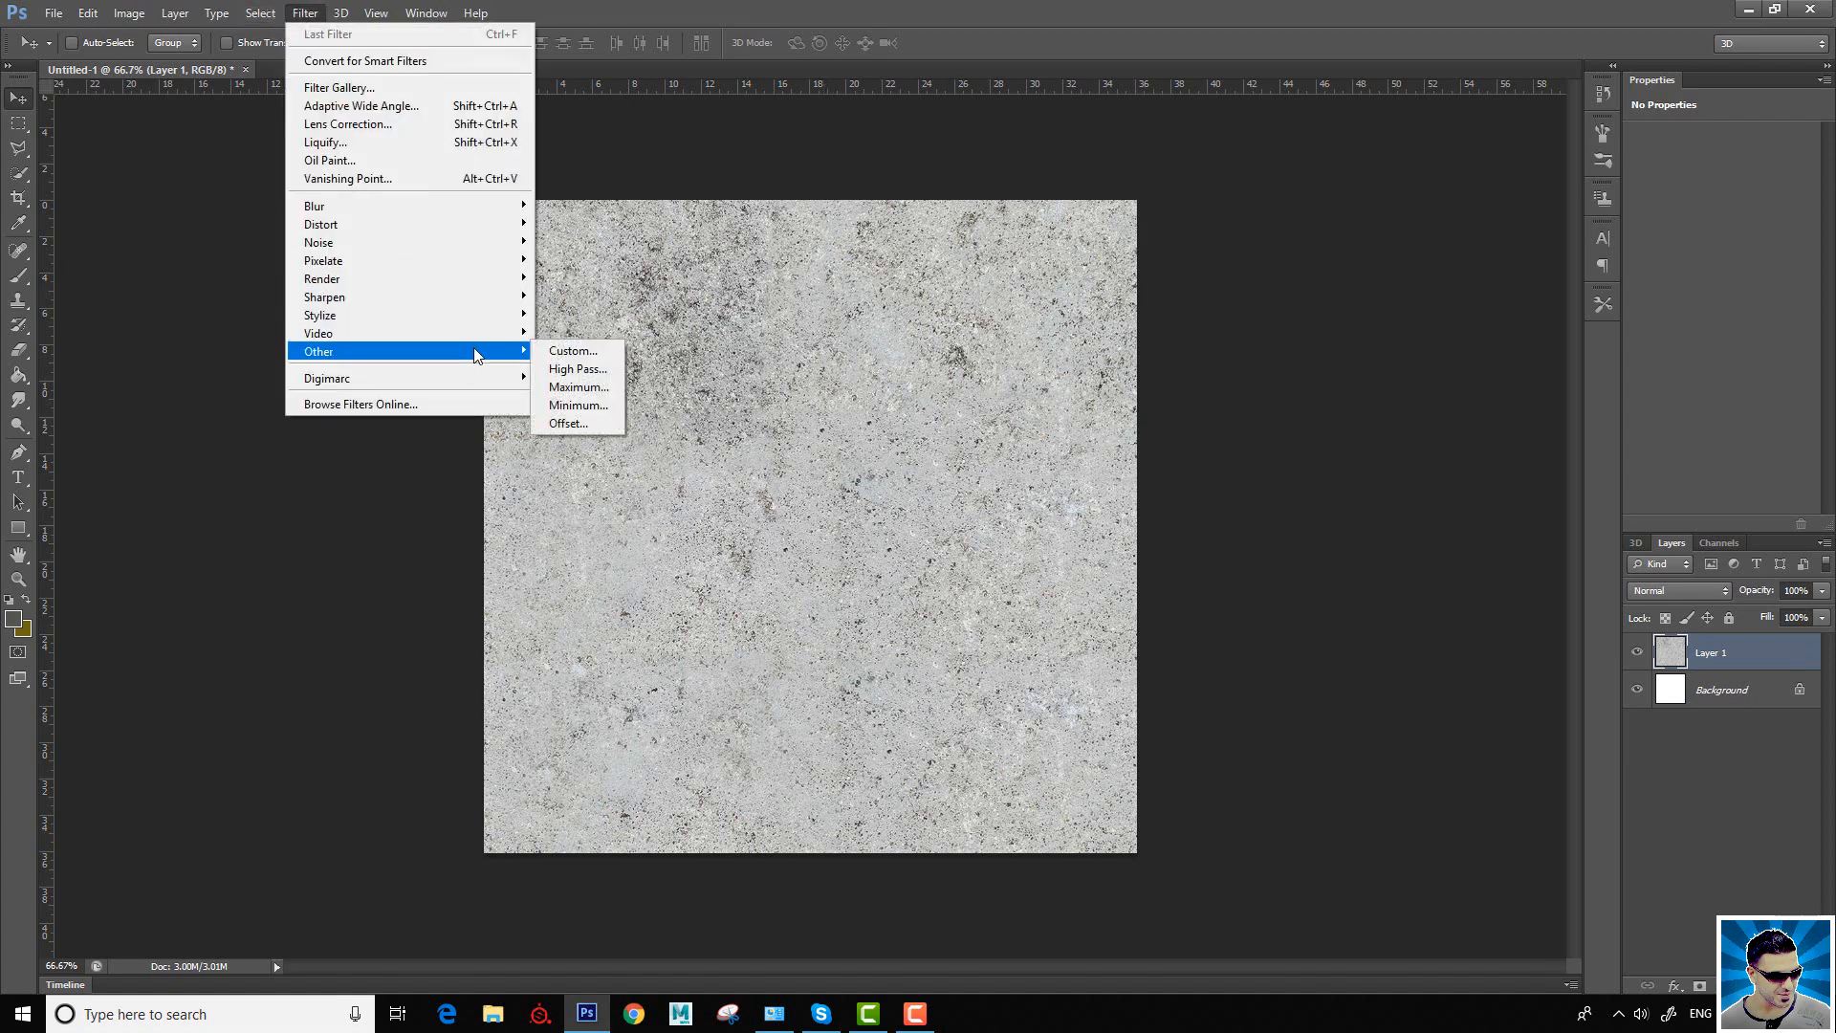
pyautogui.click(582, 424)
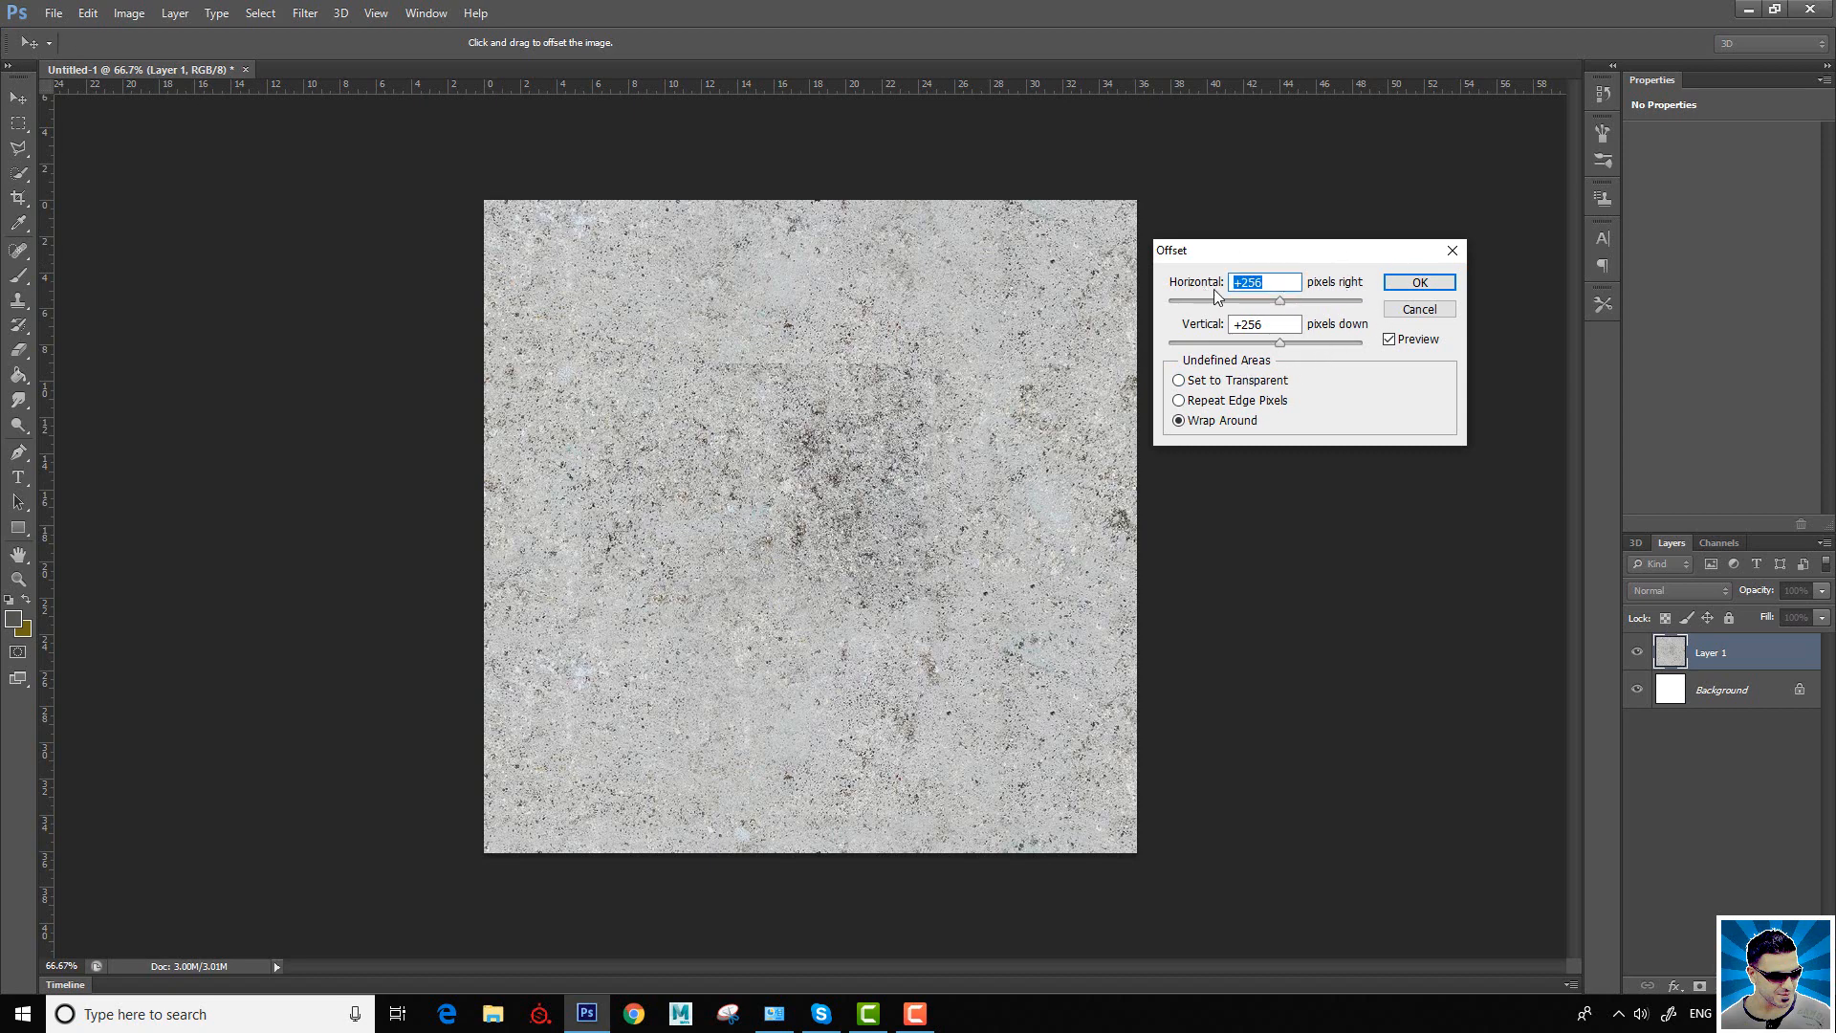
pyautogui.write('512')
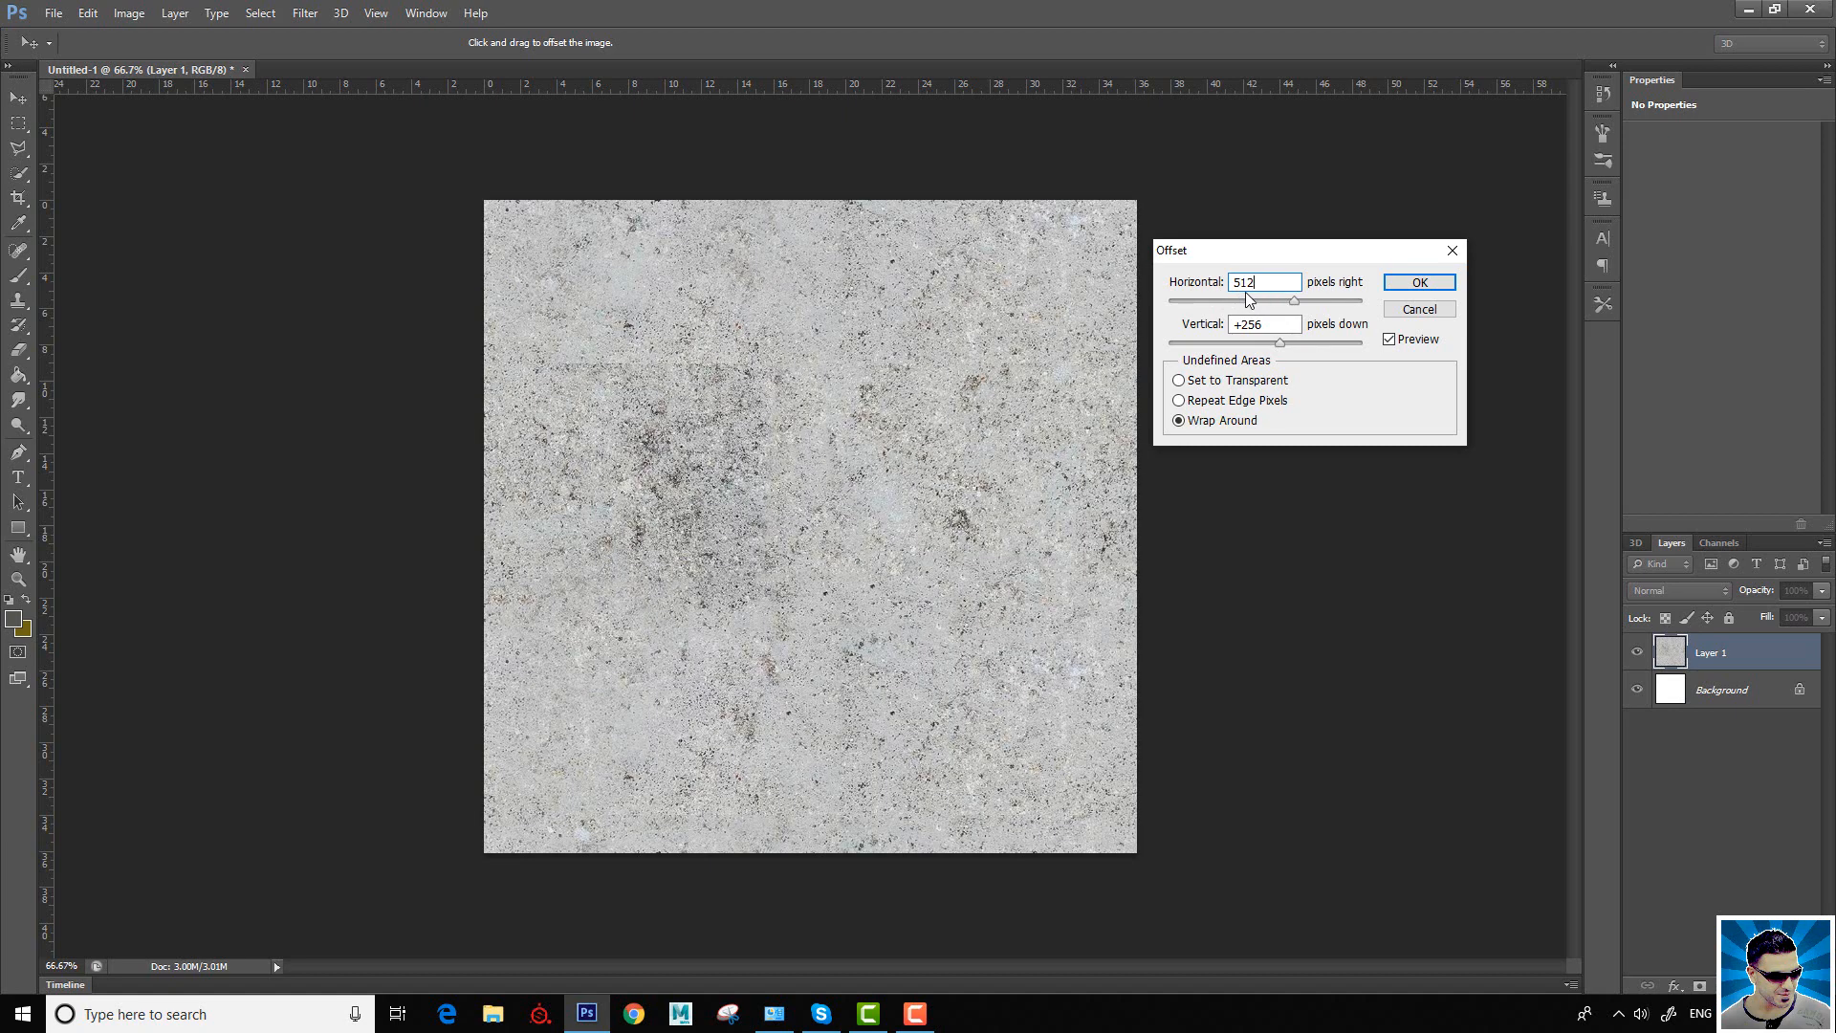
pyautogui.press('Tab')
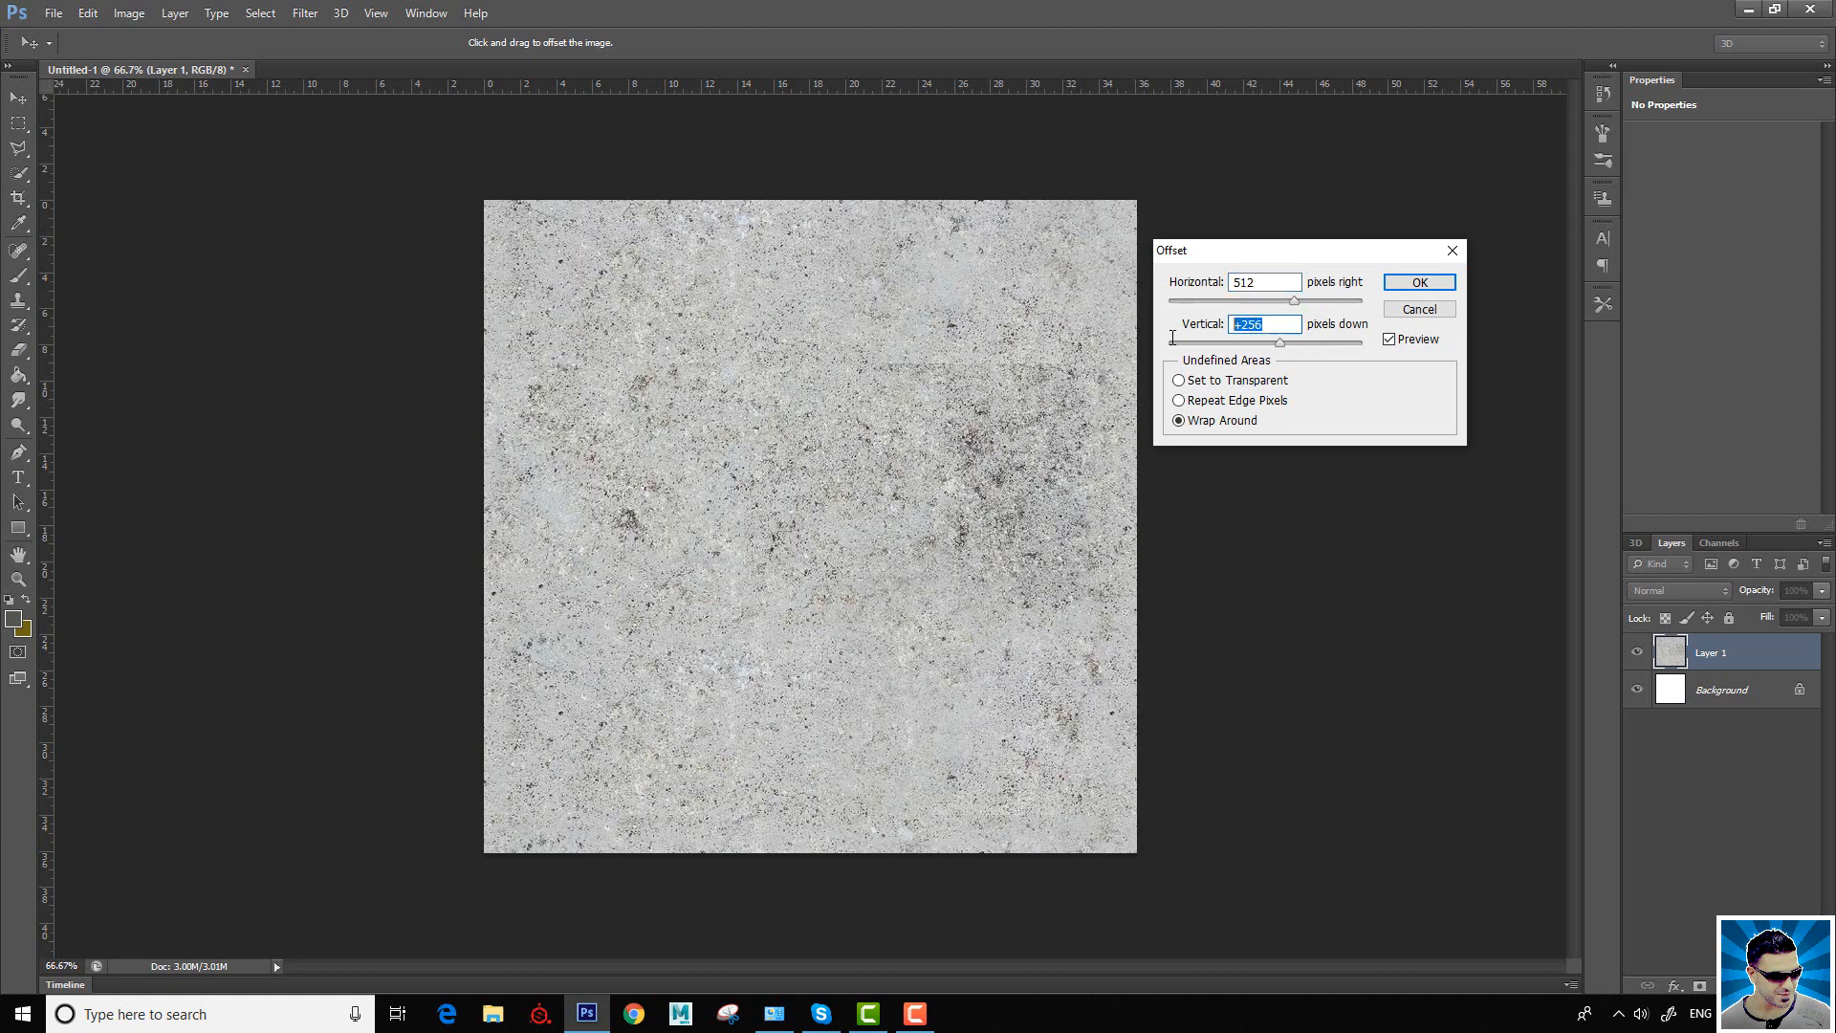
pyautogui.write('512')
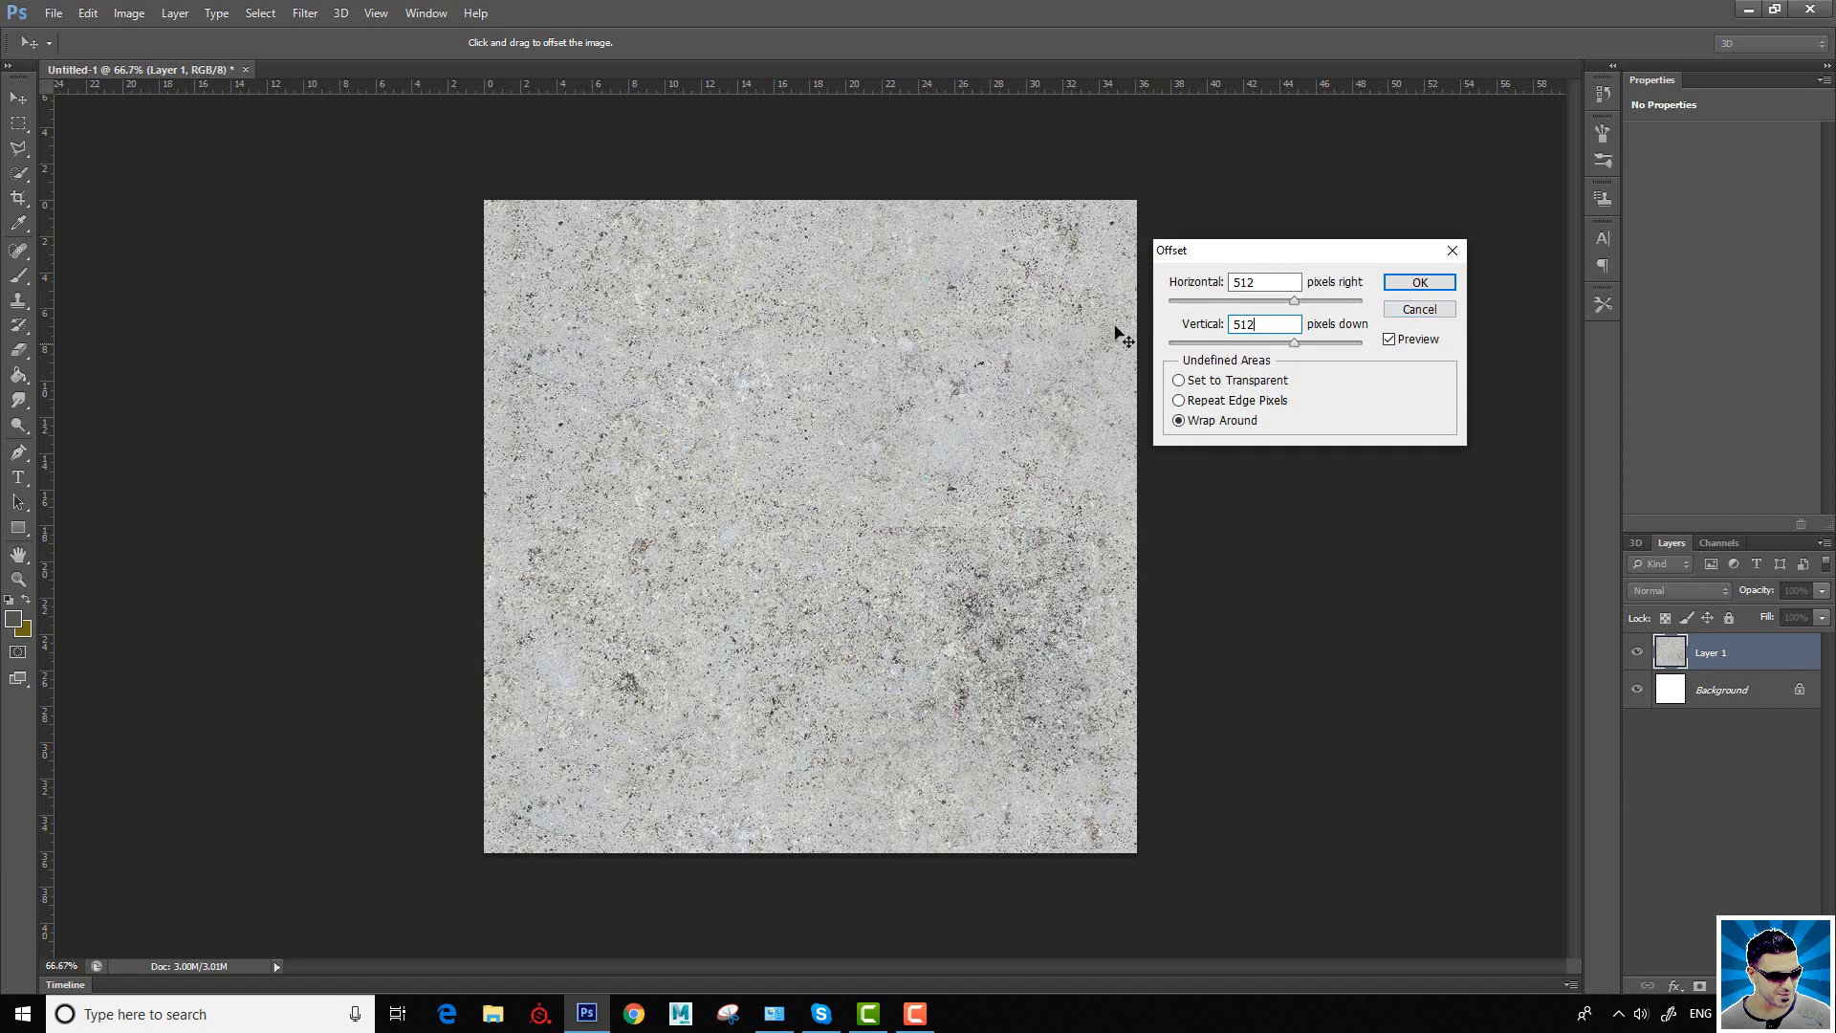
pyautogui.click(1444, 314)
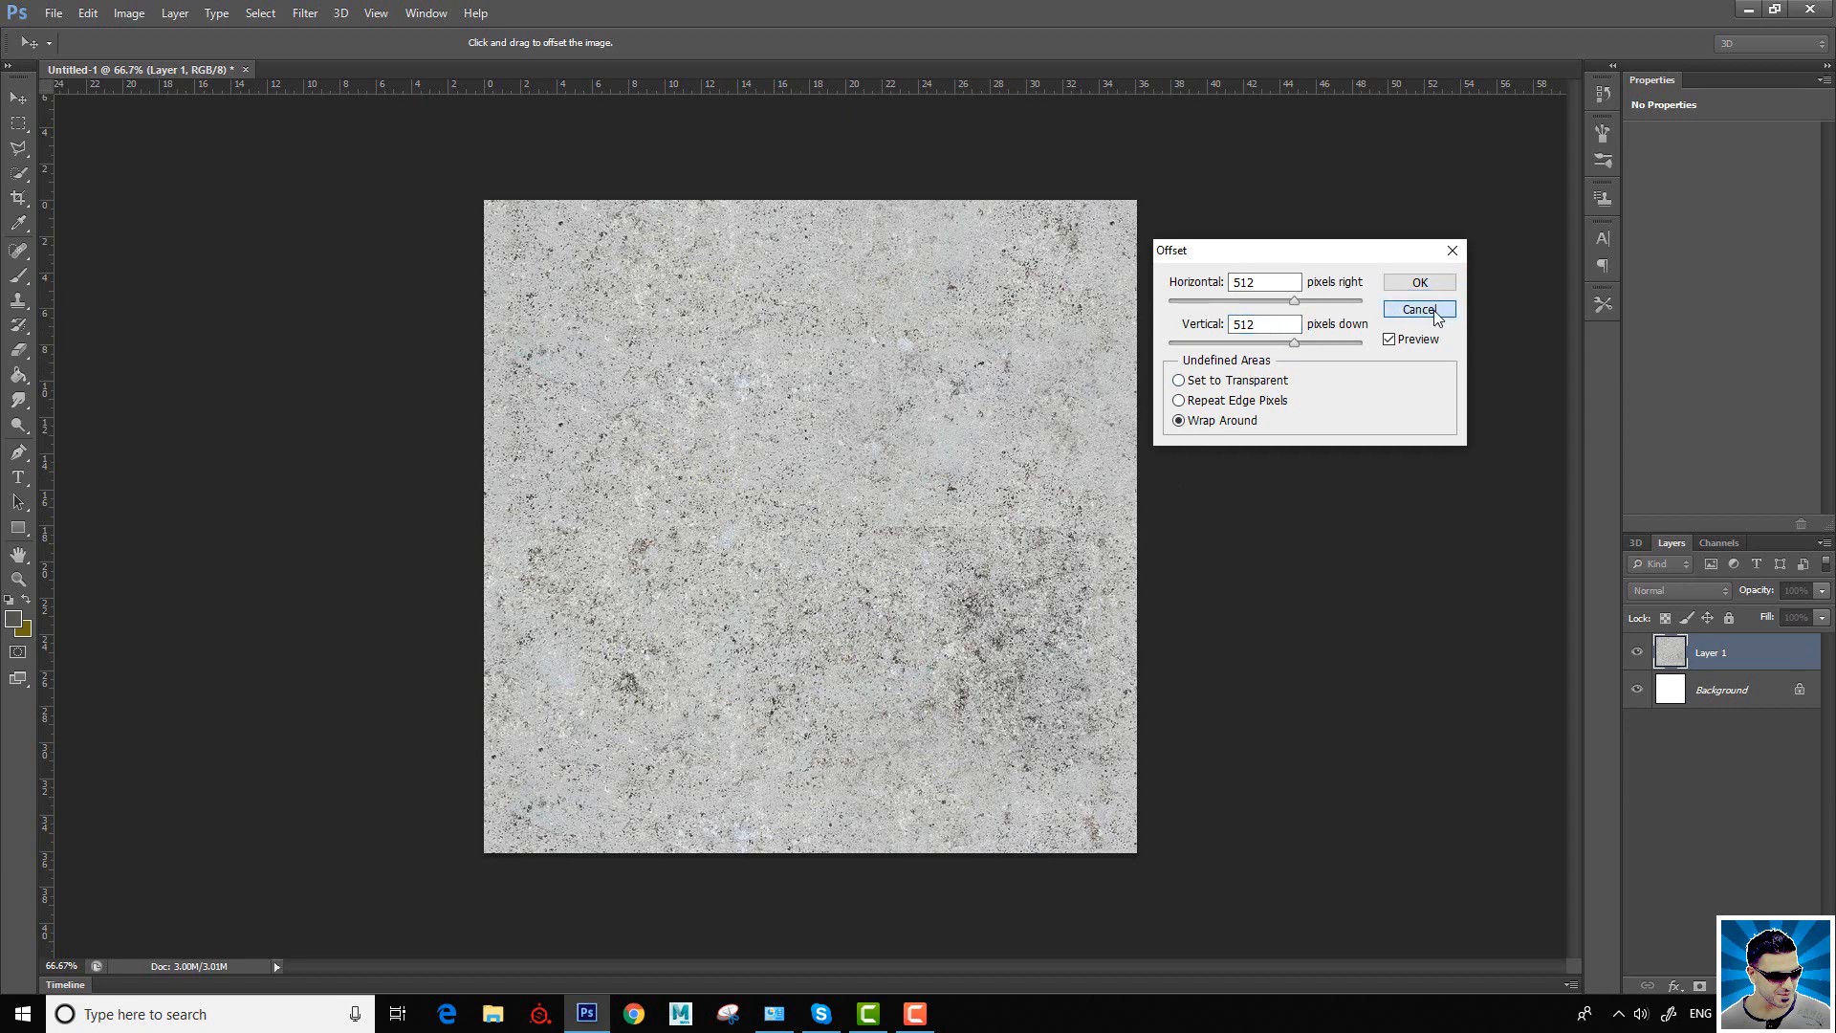
pyautogui.click(1432, 317)
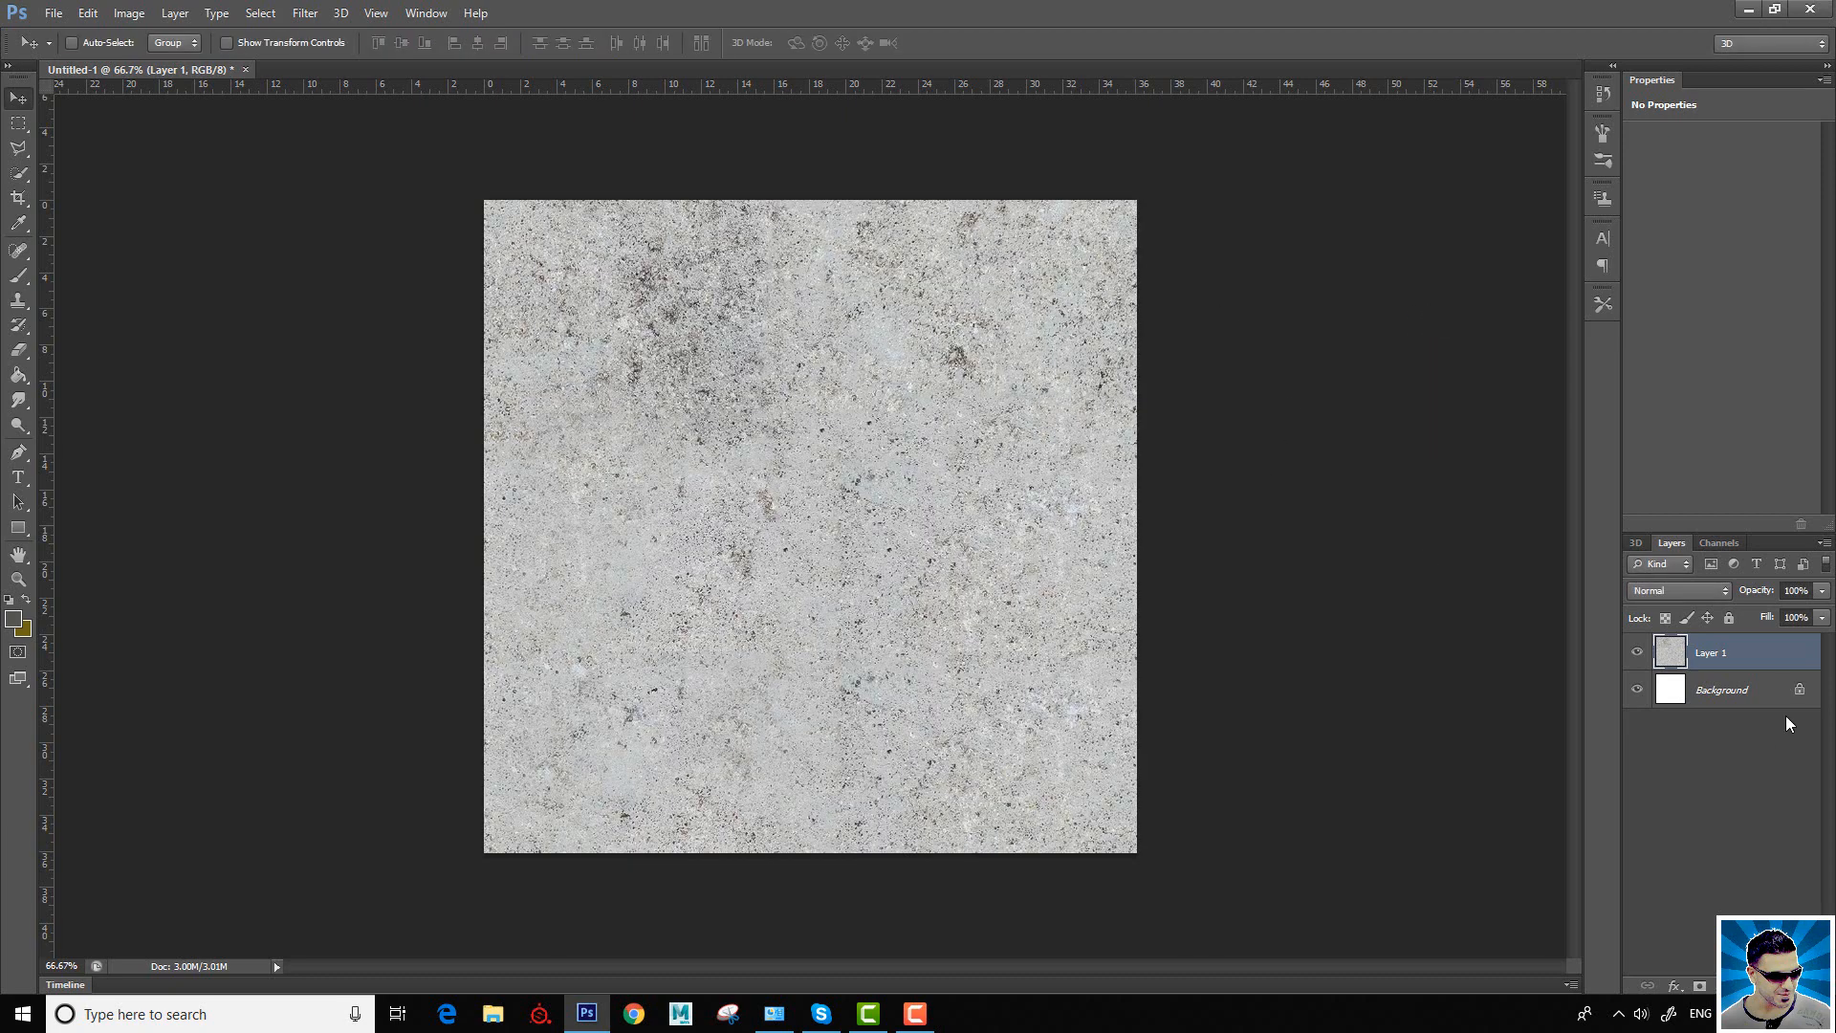
# Step: Flatten the image so the concrete layer and the Background become one layer
pyautogui.click(1735, 700)
pyautogui.click(1735, 654)
pyautogui.rightClick(1736, 654)
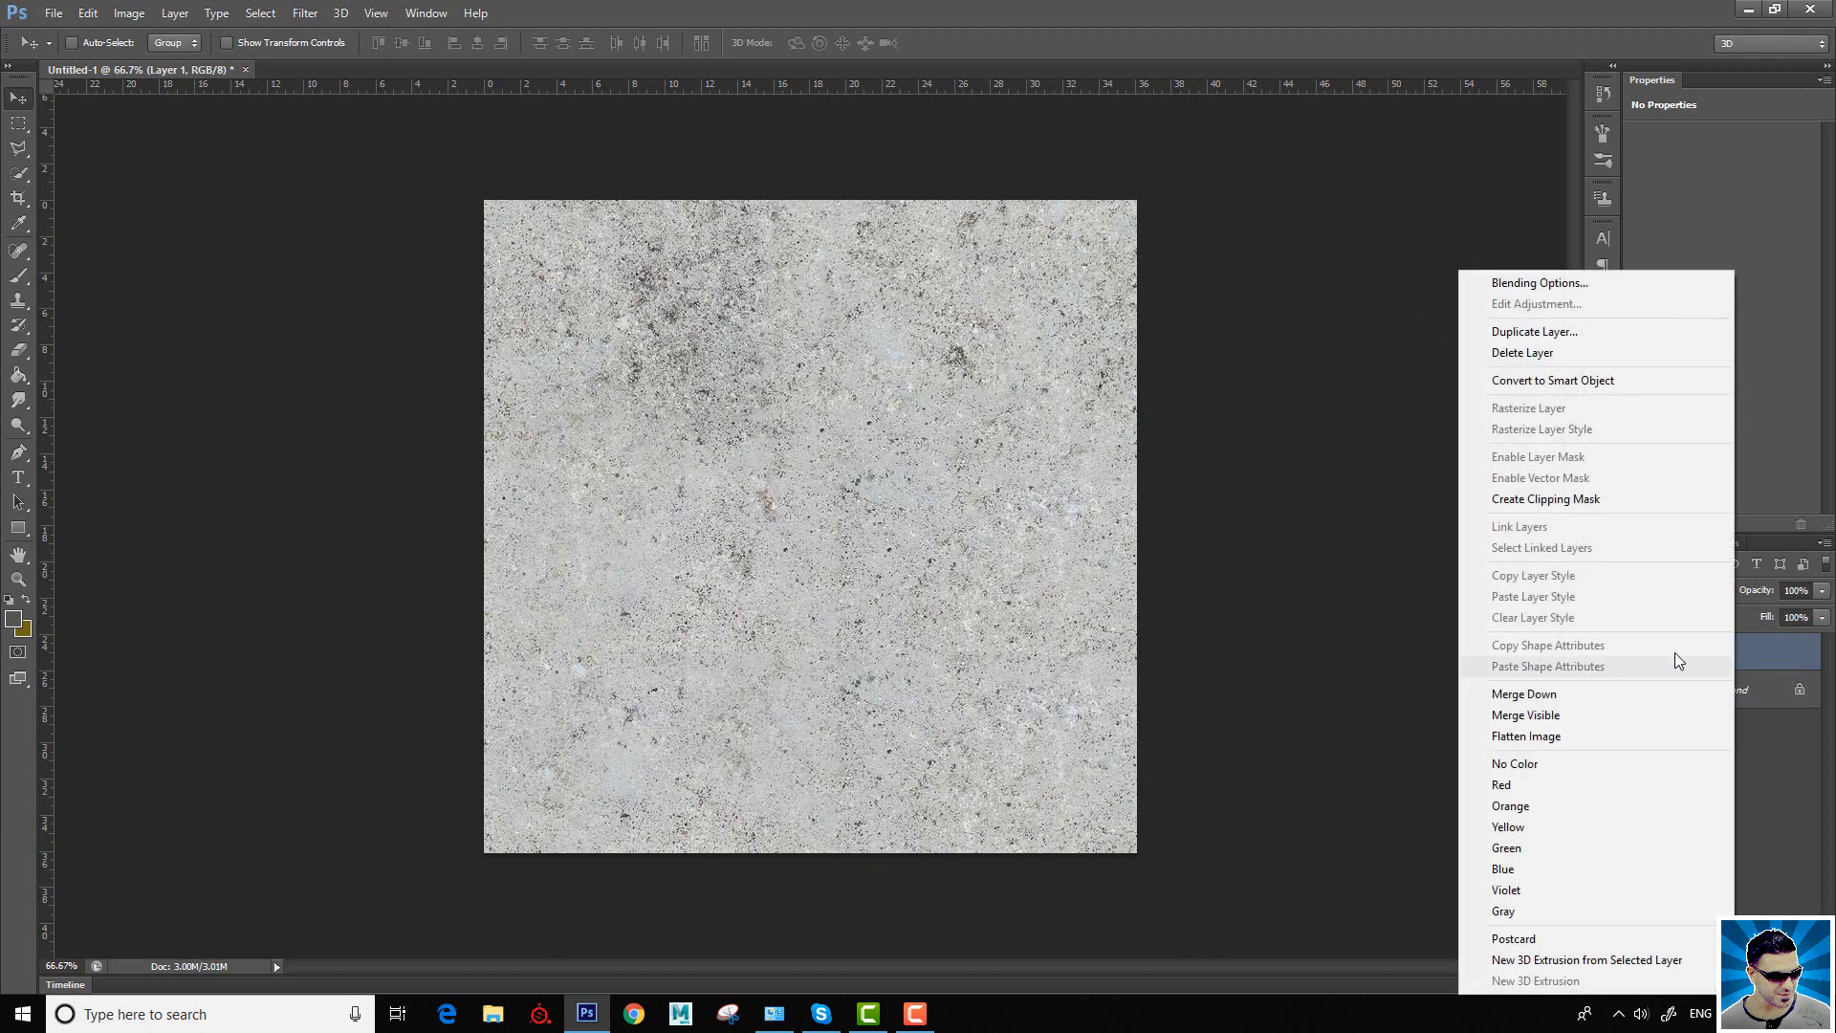
pyautogui.click(1564, 738)
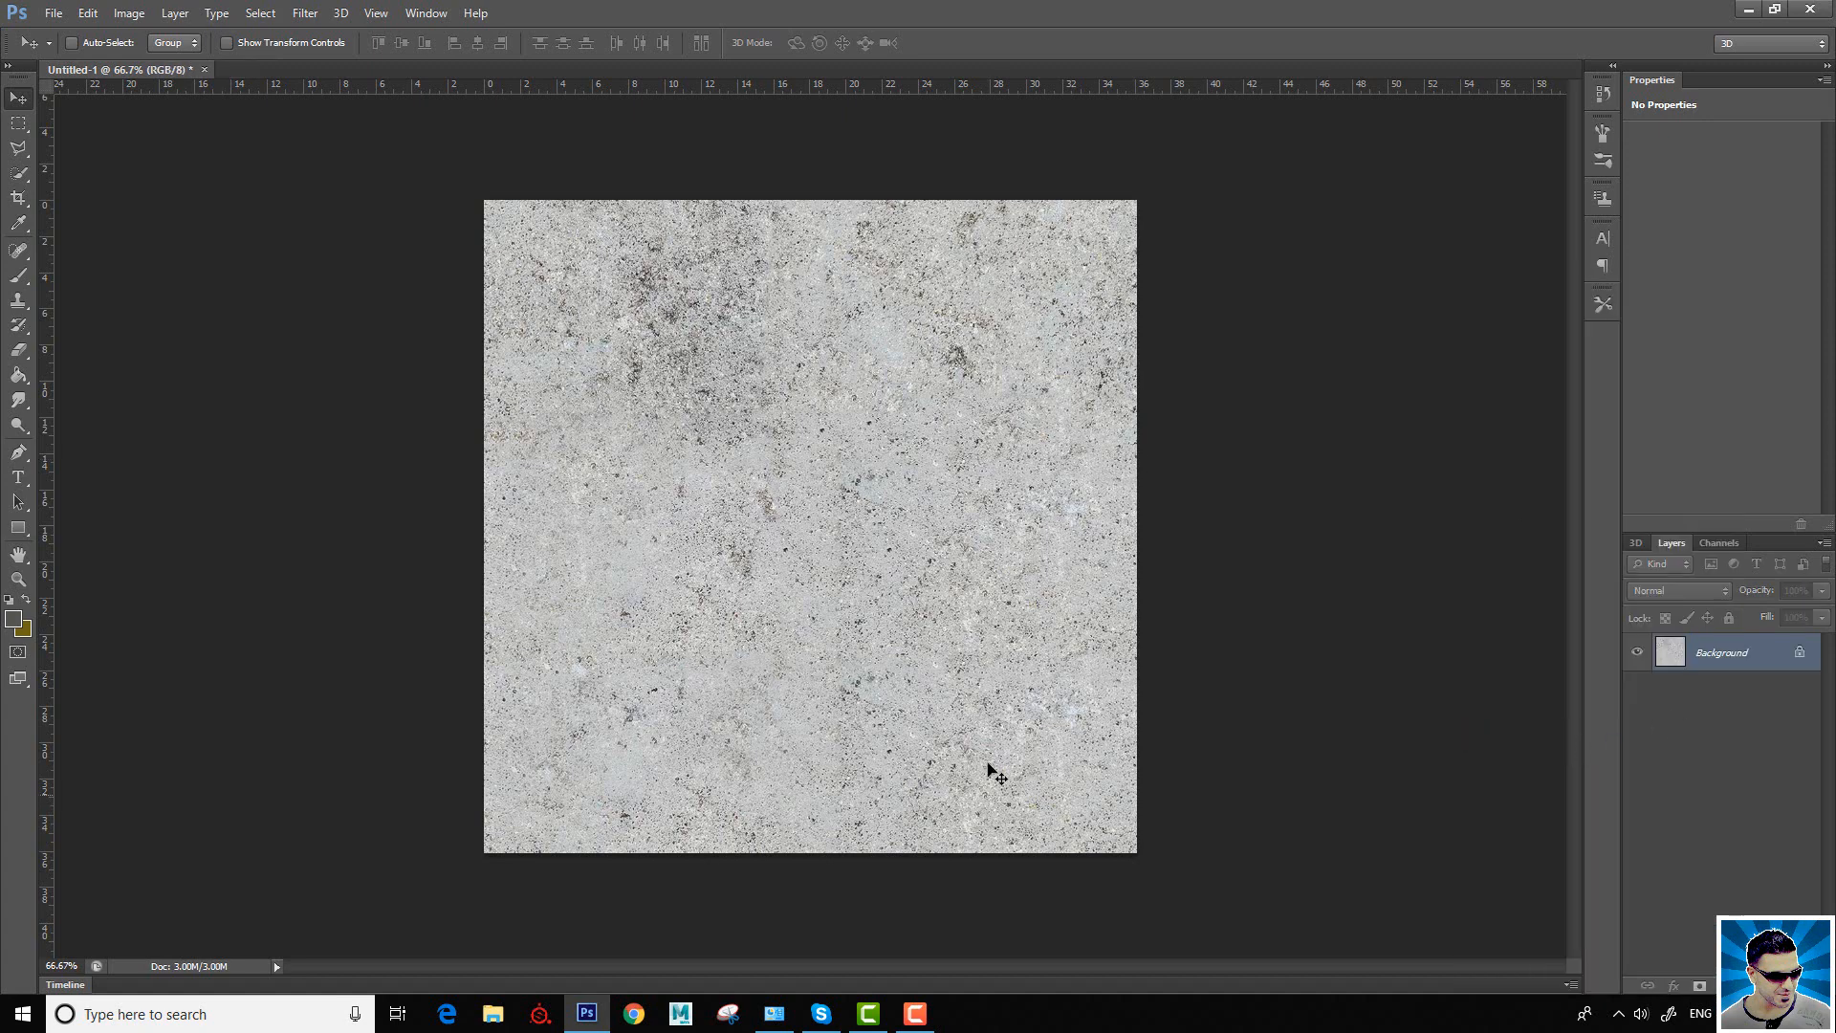
# Step: Select the entire canvas with the Rectangular Marquee, crop the image to that selection, and deselect
pyautogui.click(18, 125)
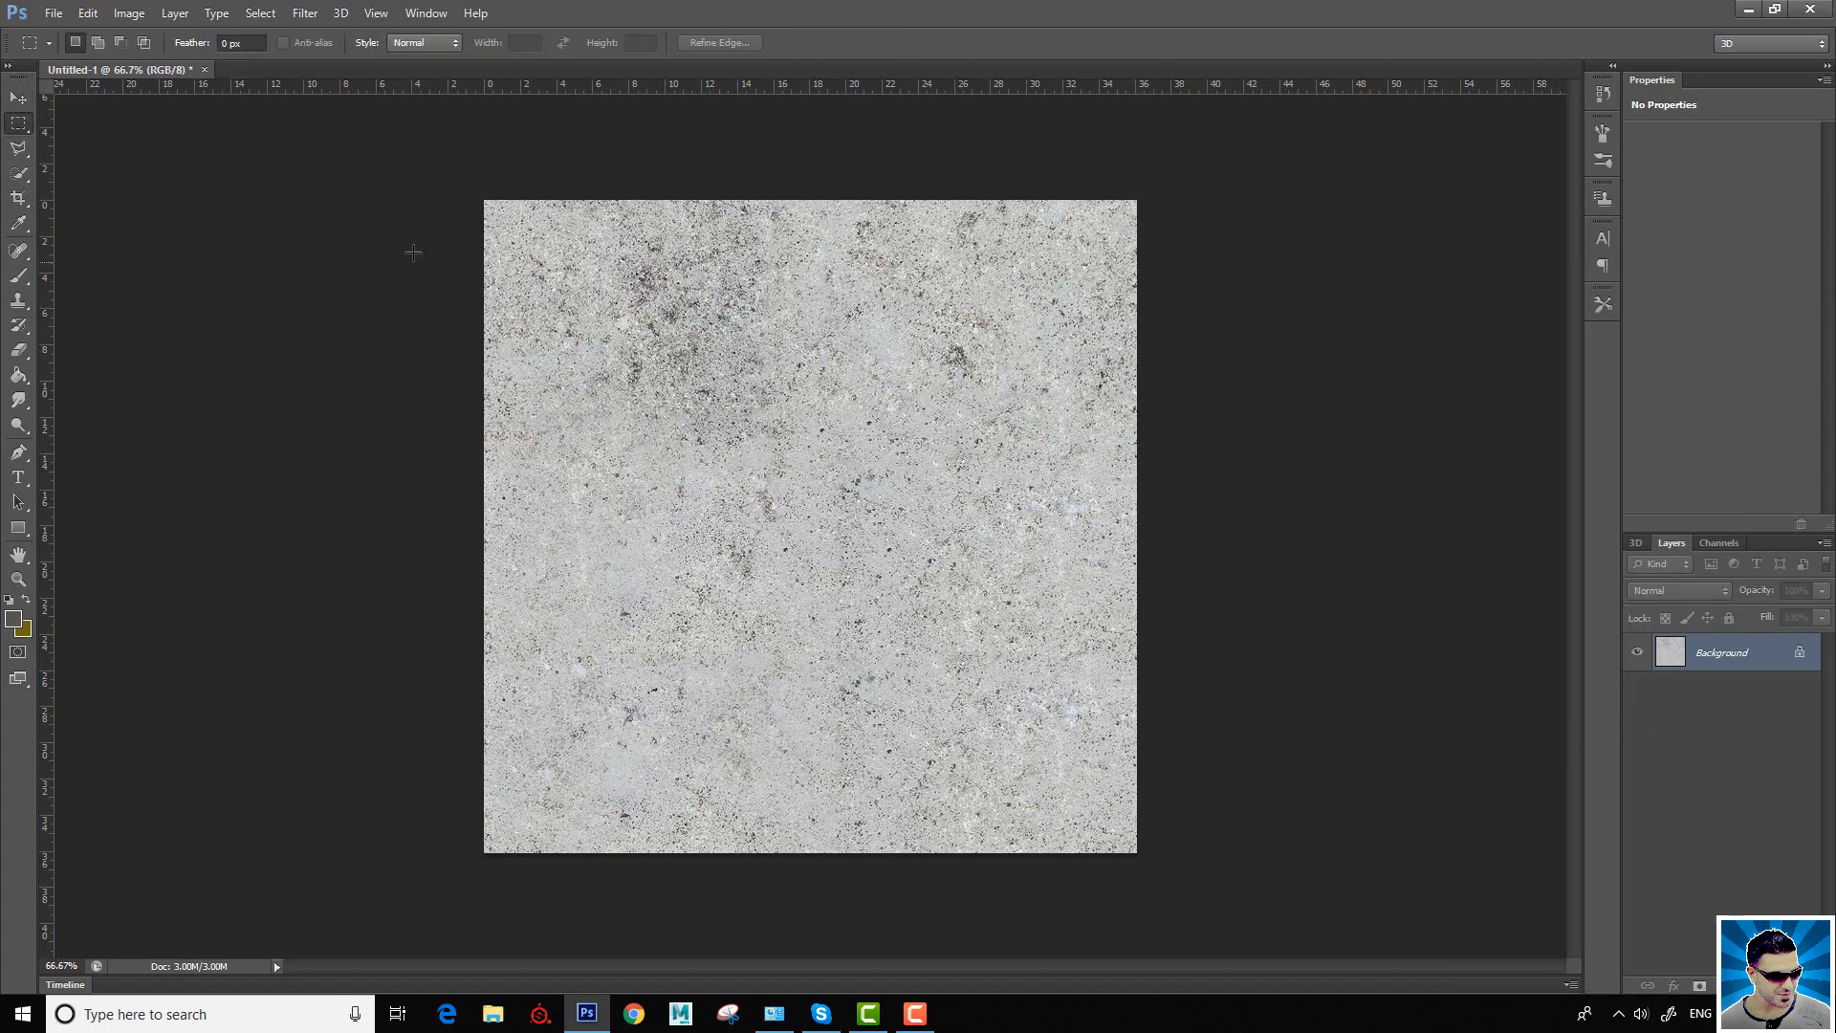
pyautogui.moveTo(445, 164); pyautogui.dragTo(1167, 875)
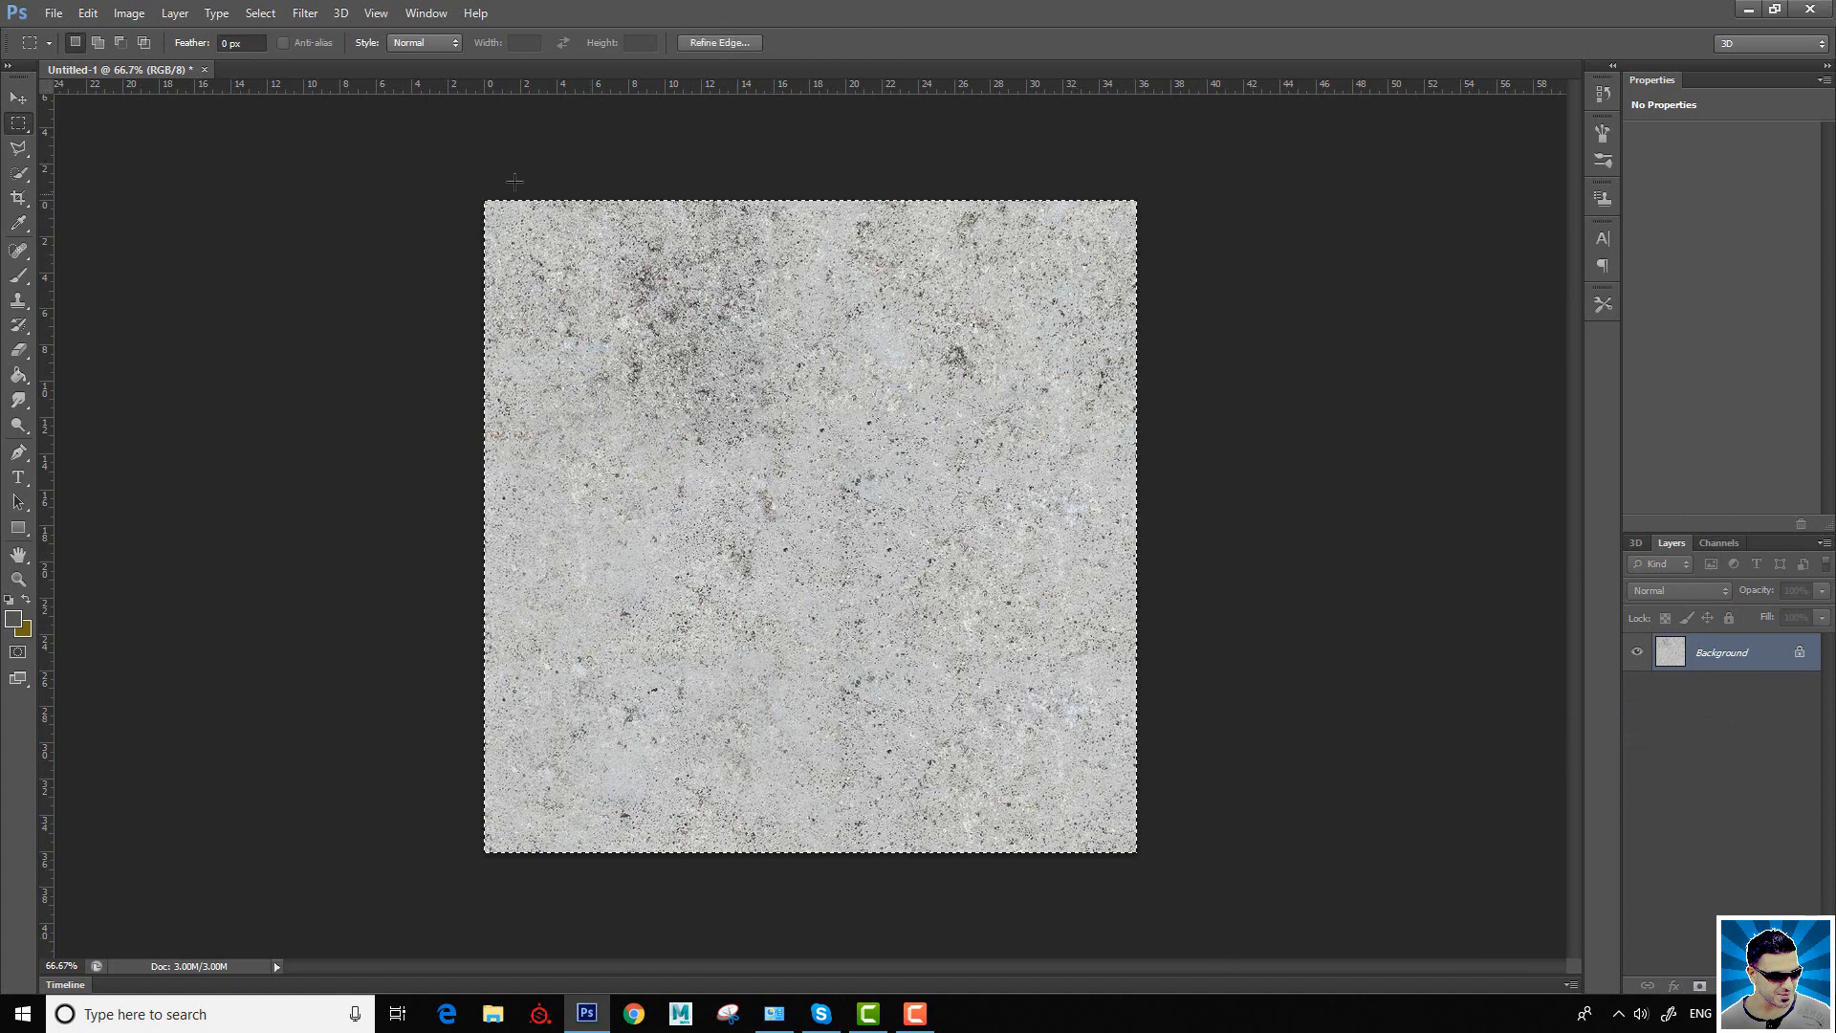
pyautogui.click(129, 13)
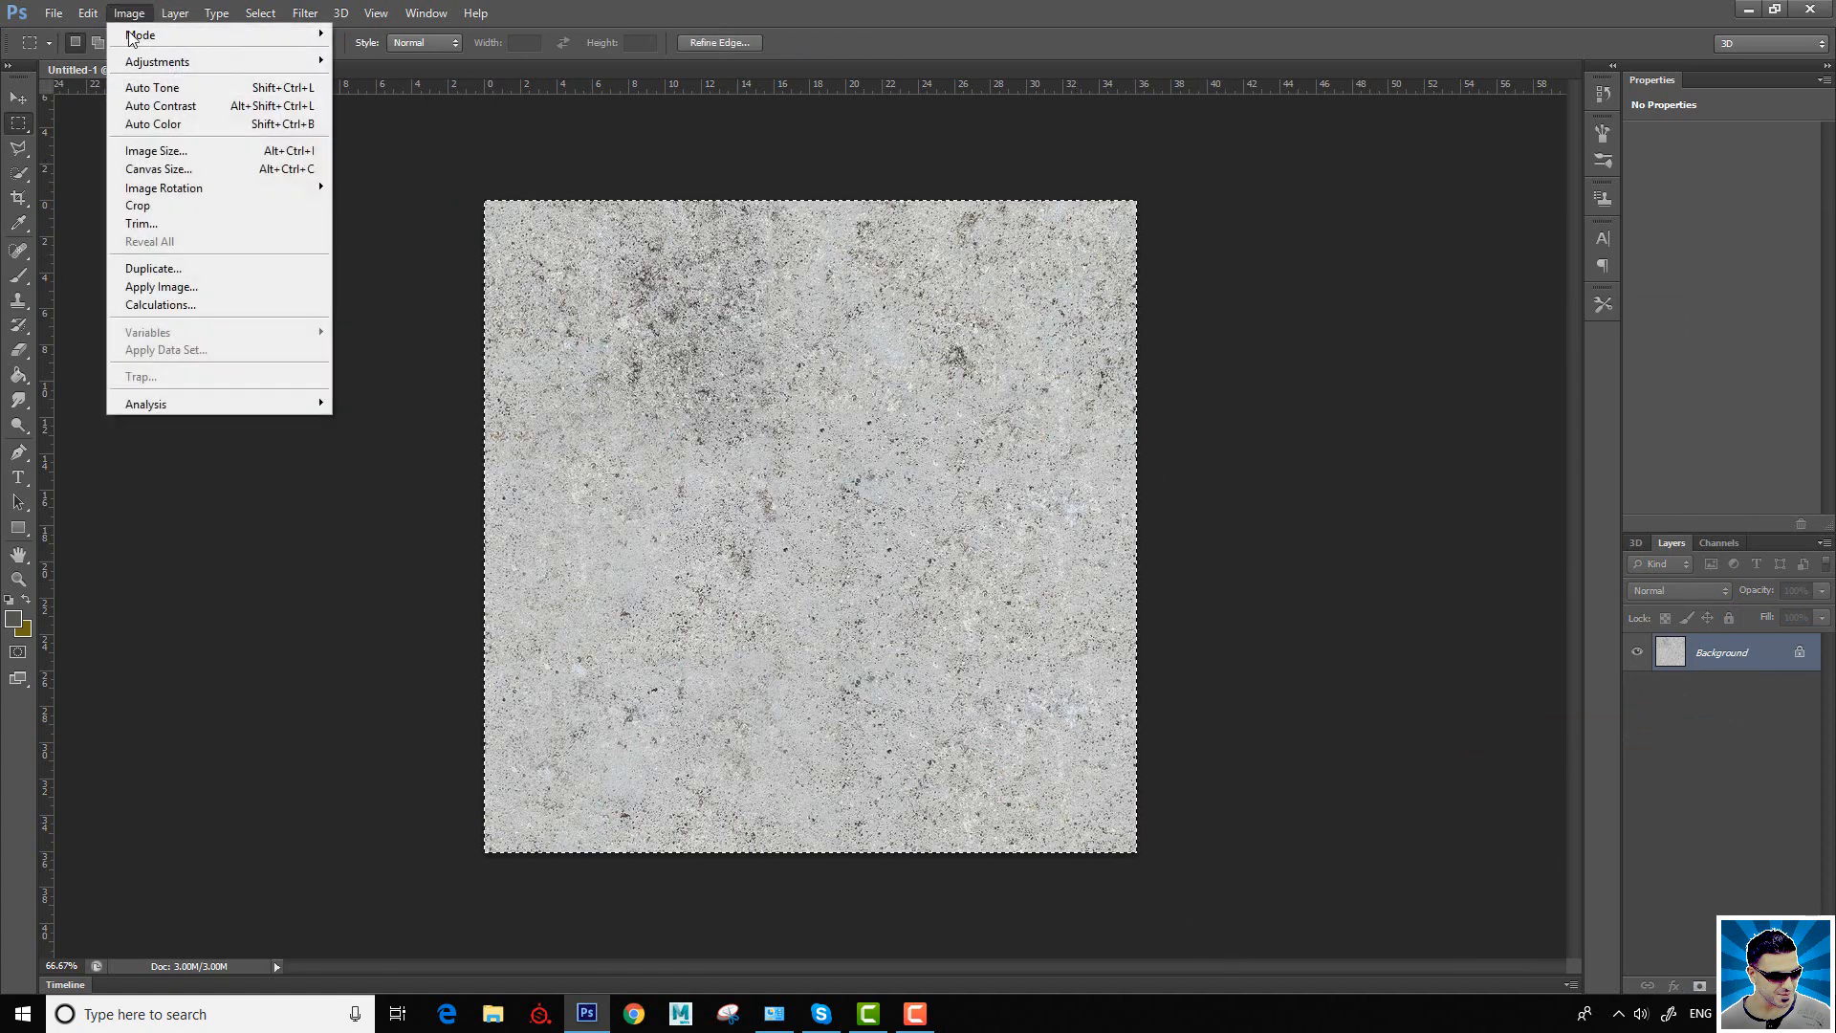
pyautogui.click(171, 207)
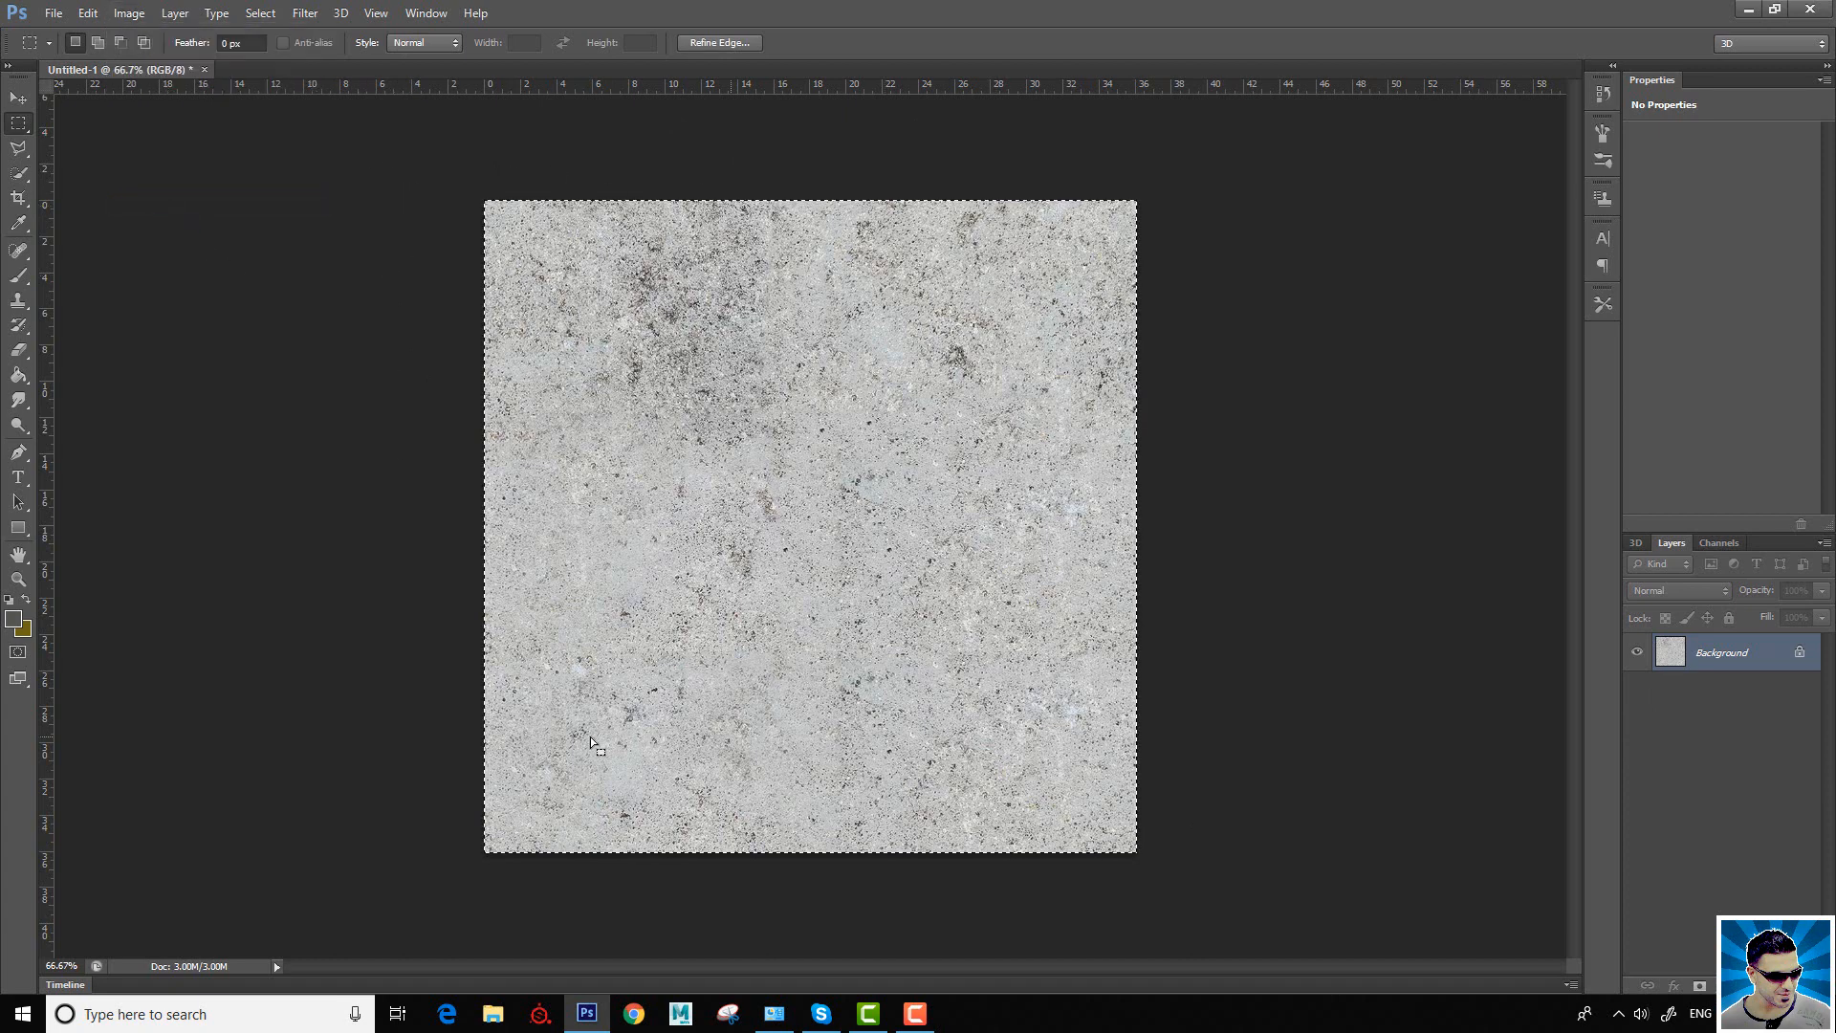
pyautogui.click(1160, 359)
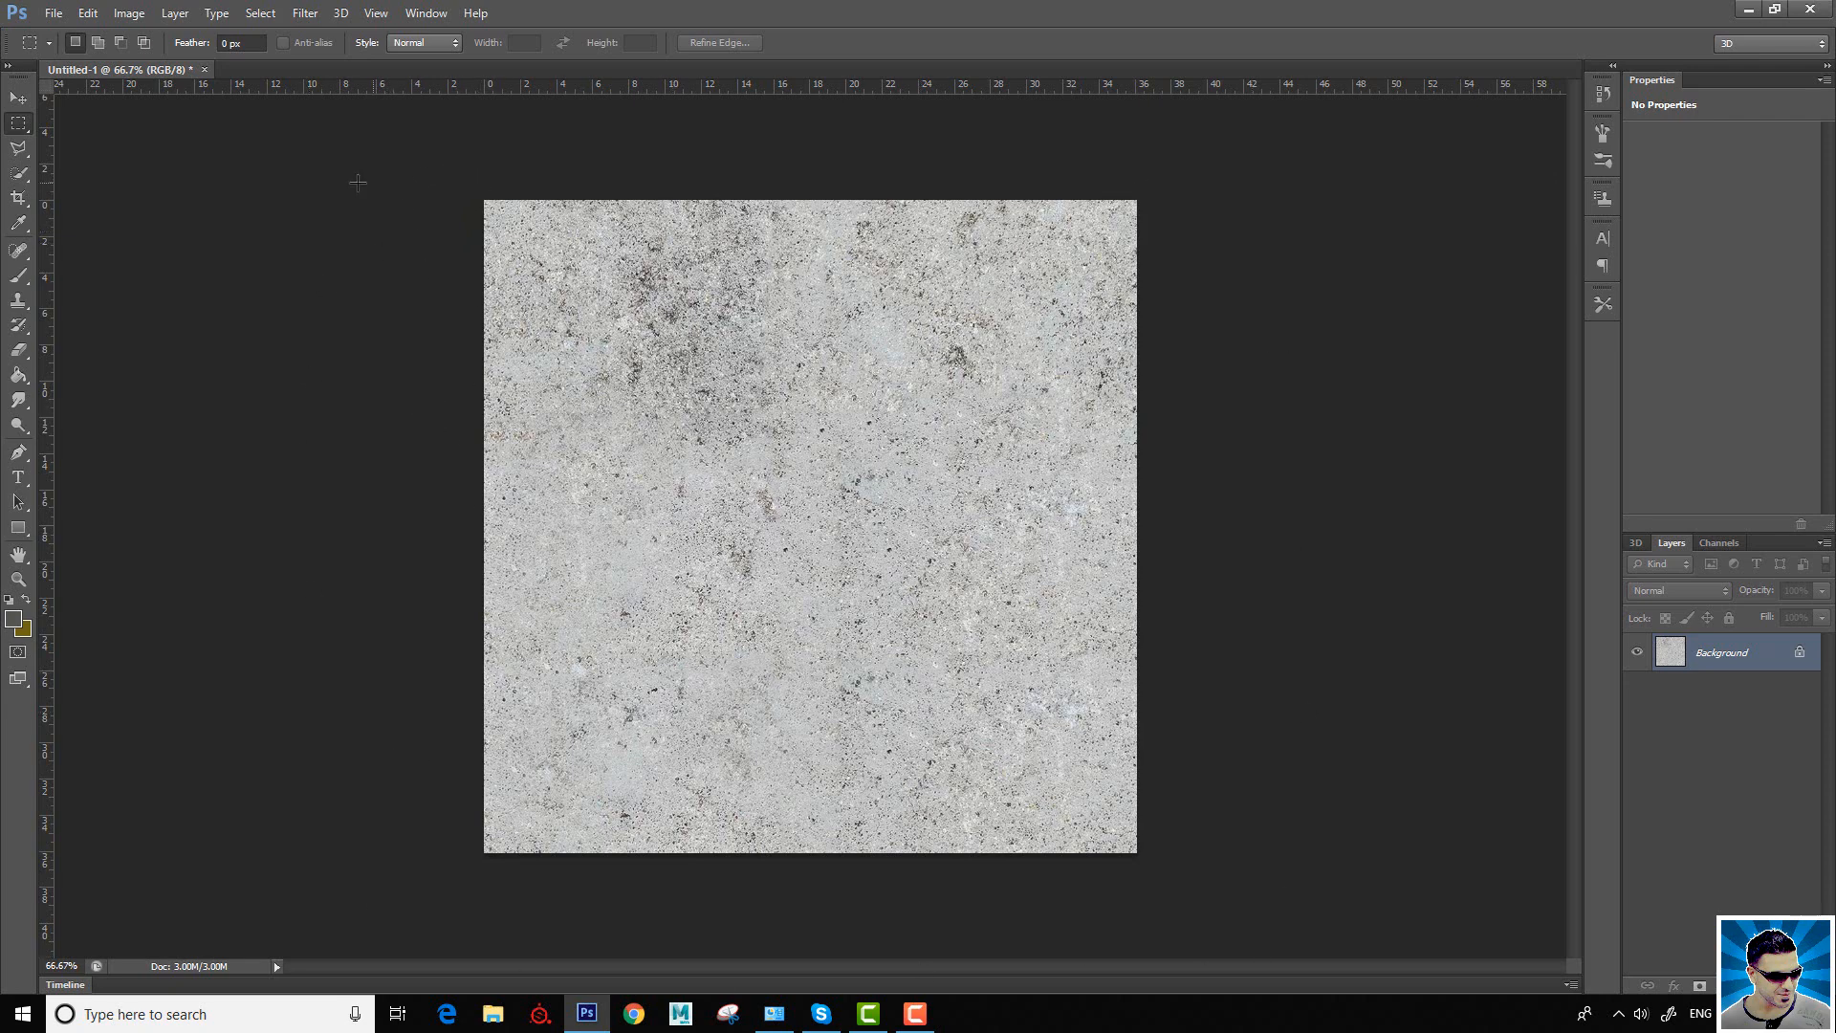
# Step: Repeat the crop with a new marquee selection around the whole canvas, and clear the selection
pyautogui.moveTo(464, 172); pyautogui.dragTo(1358, 956)
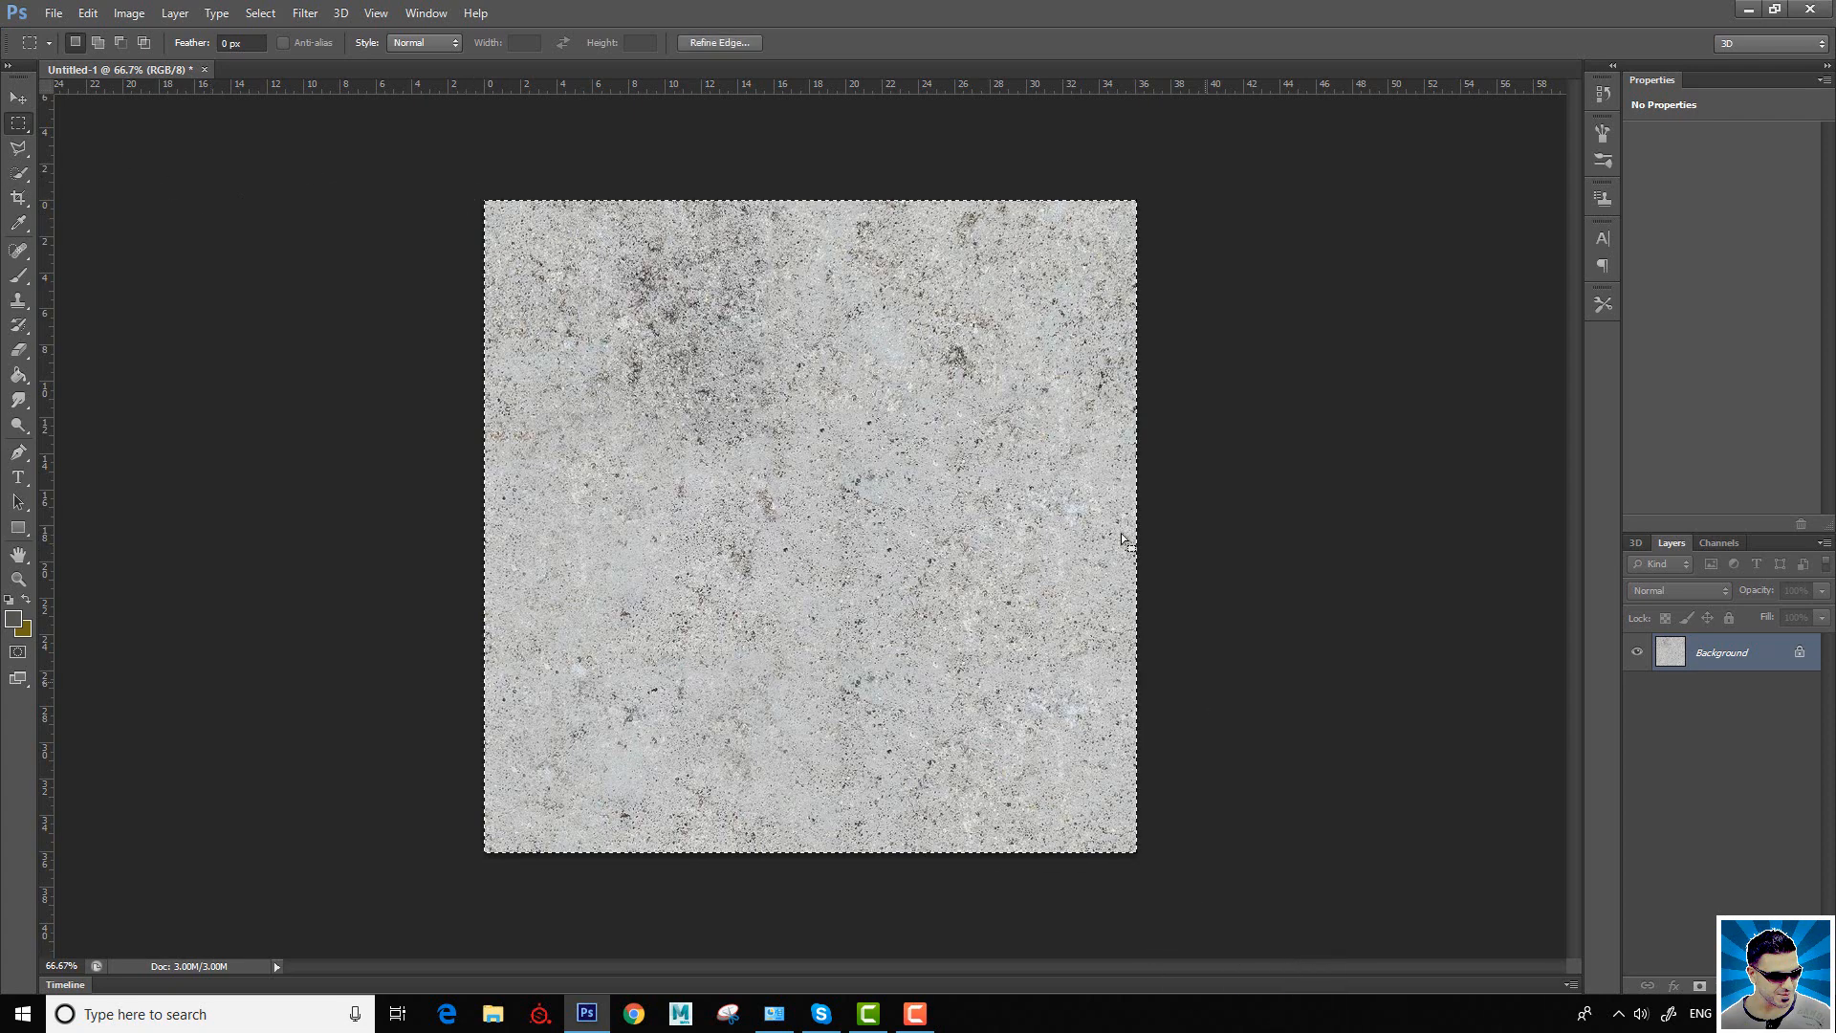
pyautogui.click(129, 13)
pyautogui.click(163, 204)
pyautogui.hotkey('ctrl', 'd')
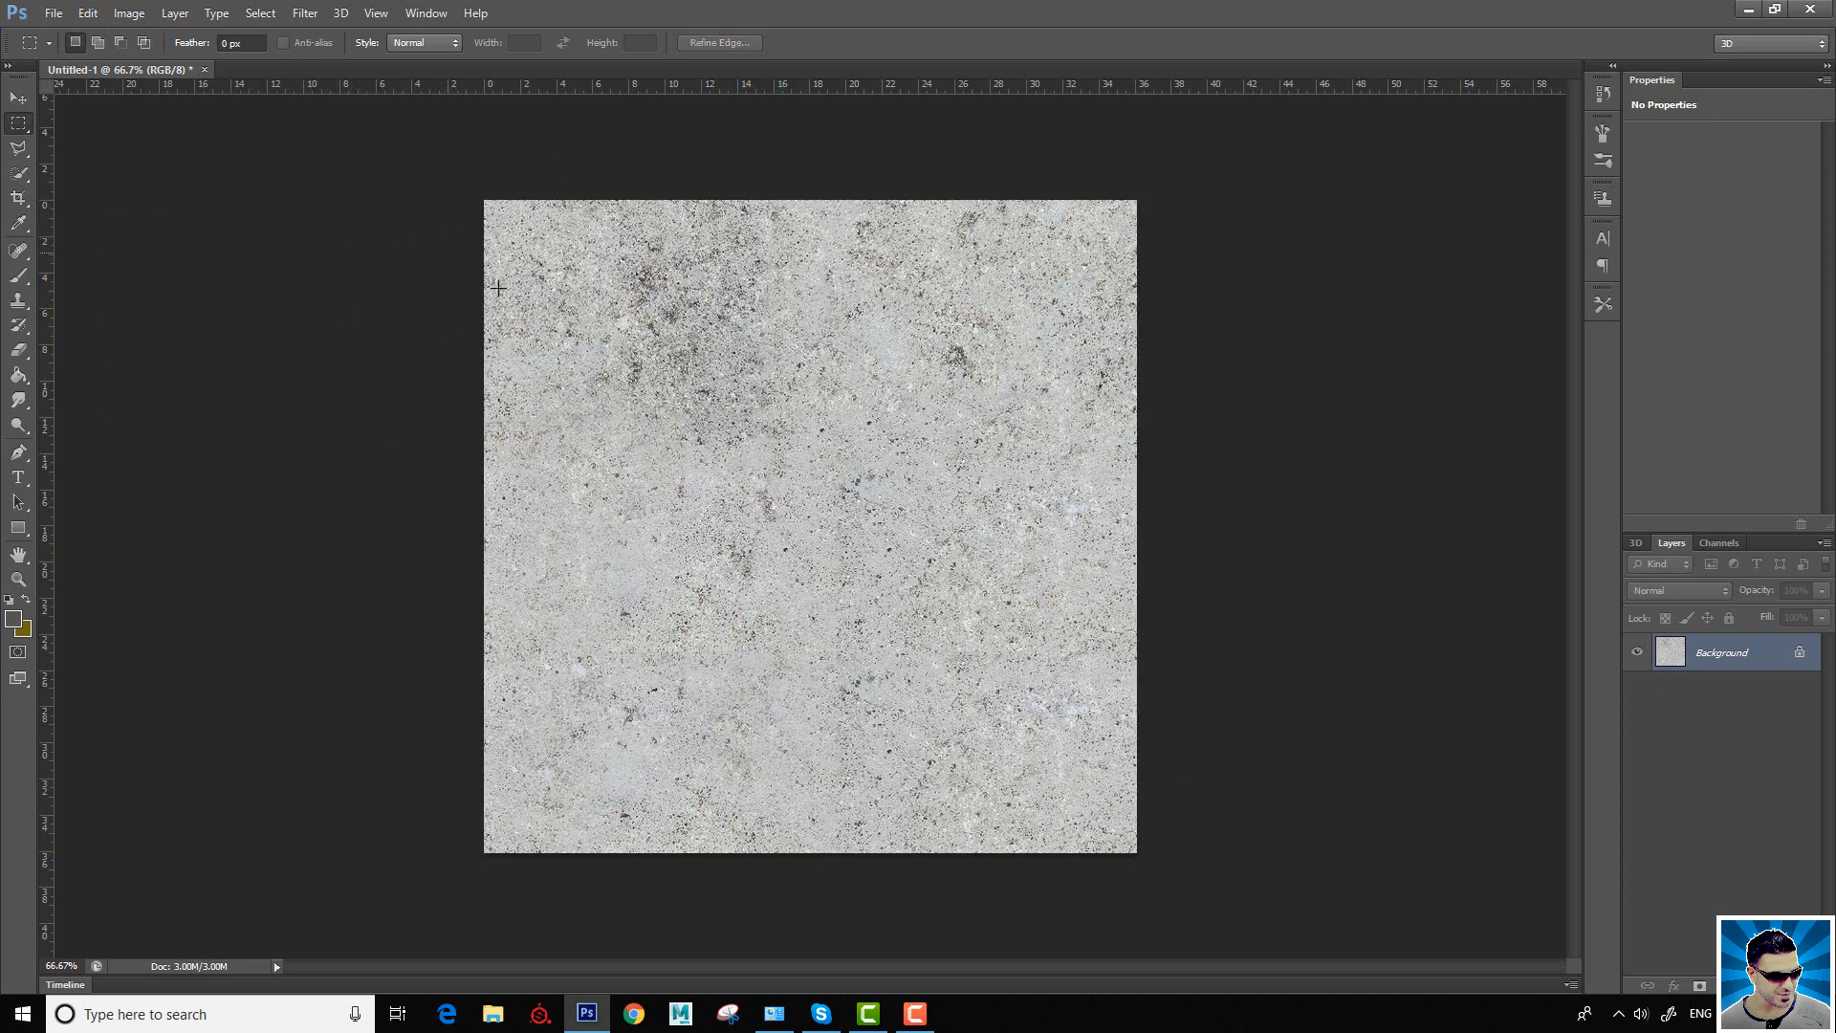
# Step: Try to move the locked Background with the Move tool, and convert it into a regular layer named Layer 0
pyautogui.click(15, 100)
pyautogui.moveTo(818, 461); pyautogui.dragTo(736, 485)
pyautogui.click(875, 380)
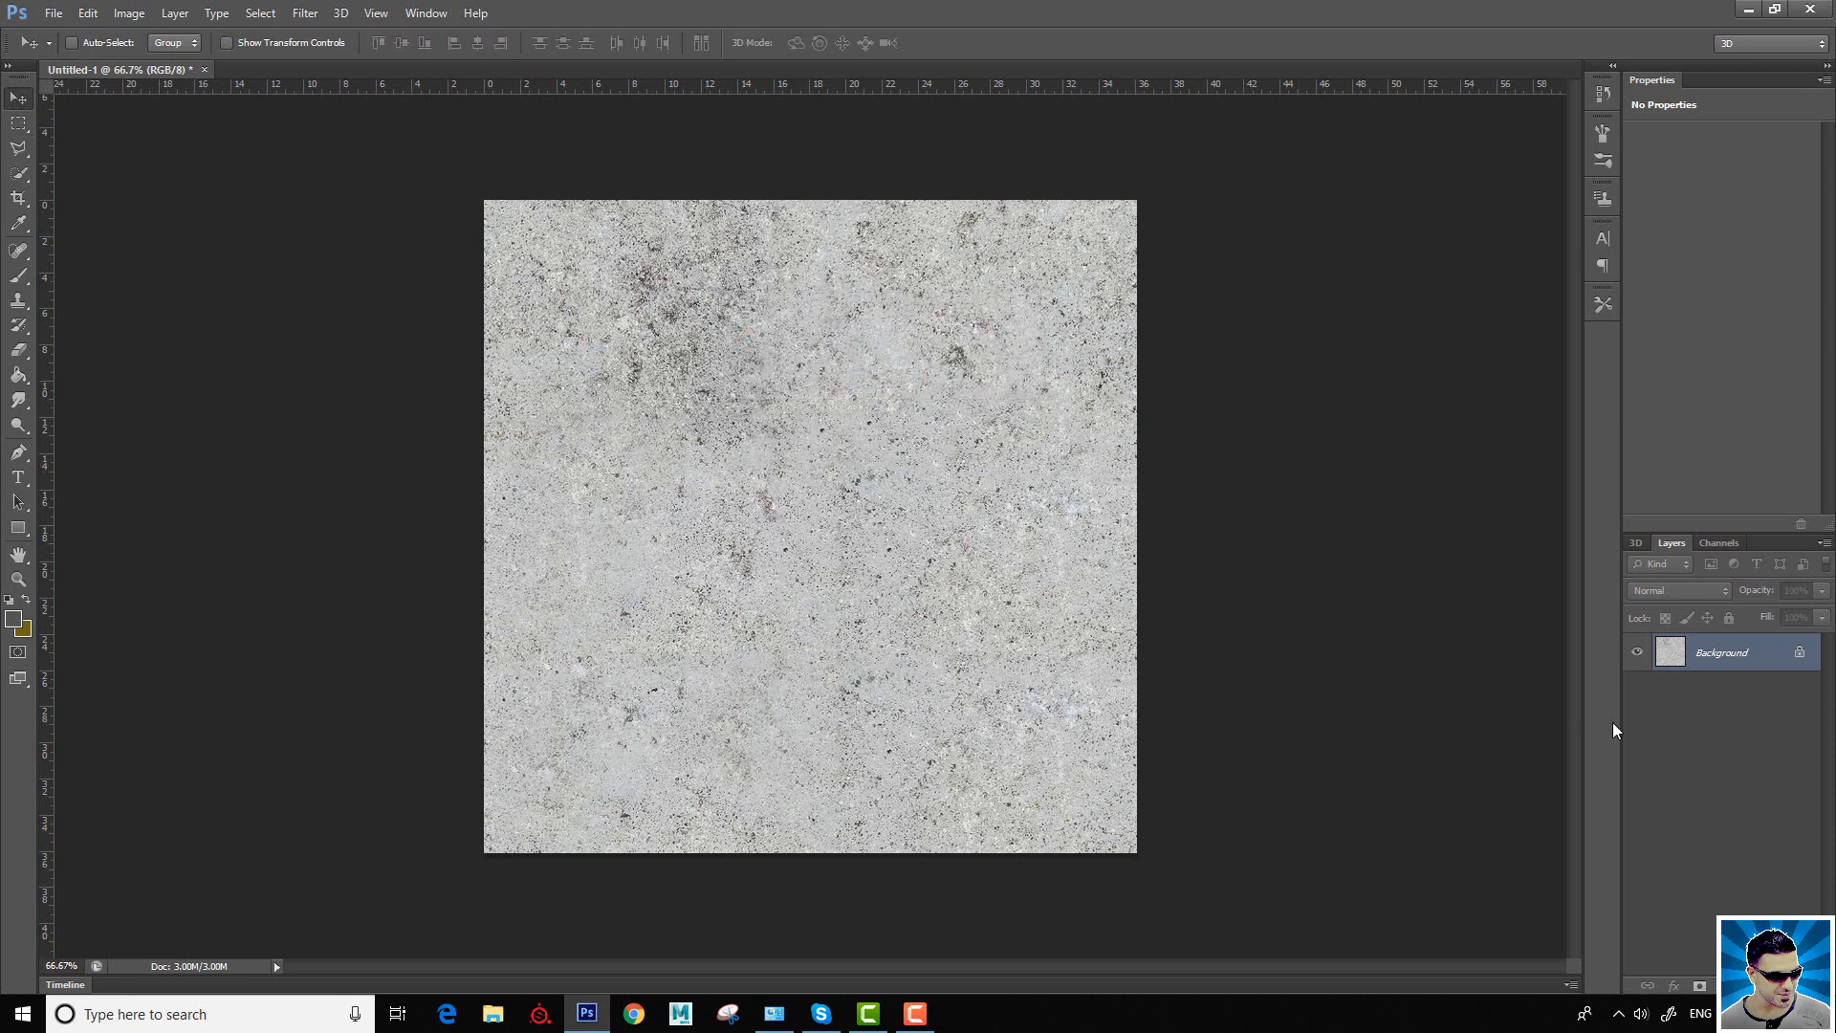
pyautogui.doubleClick(1781, 660)
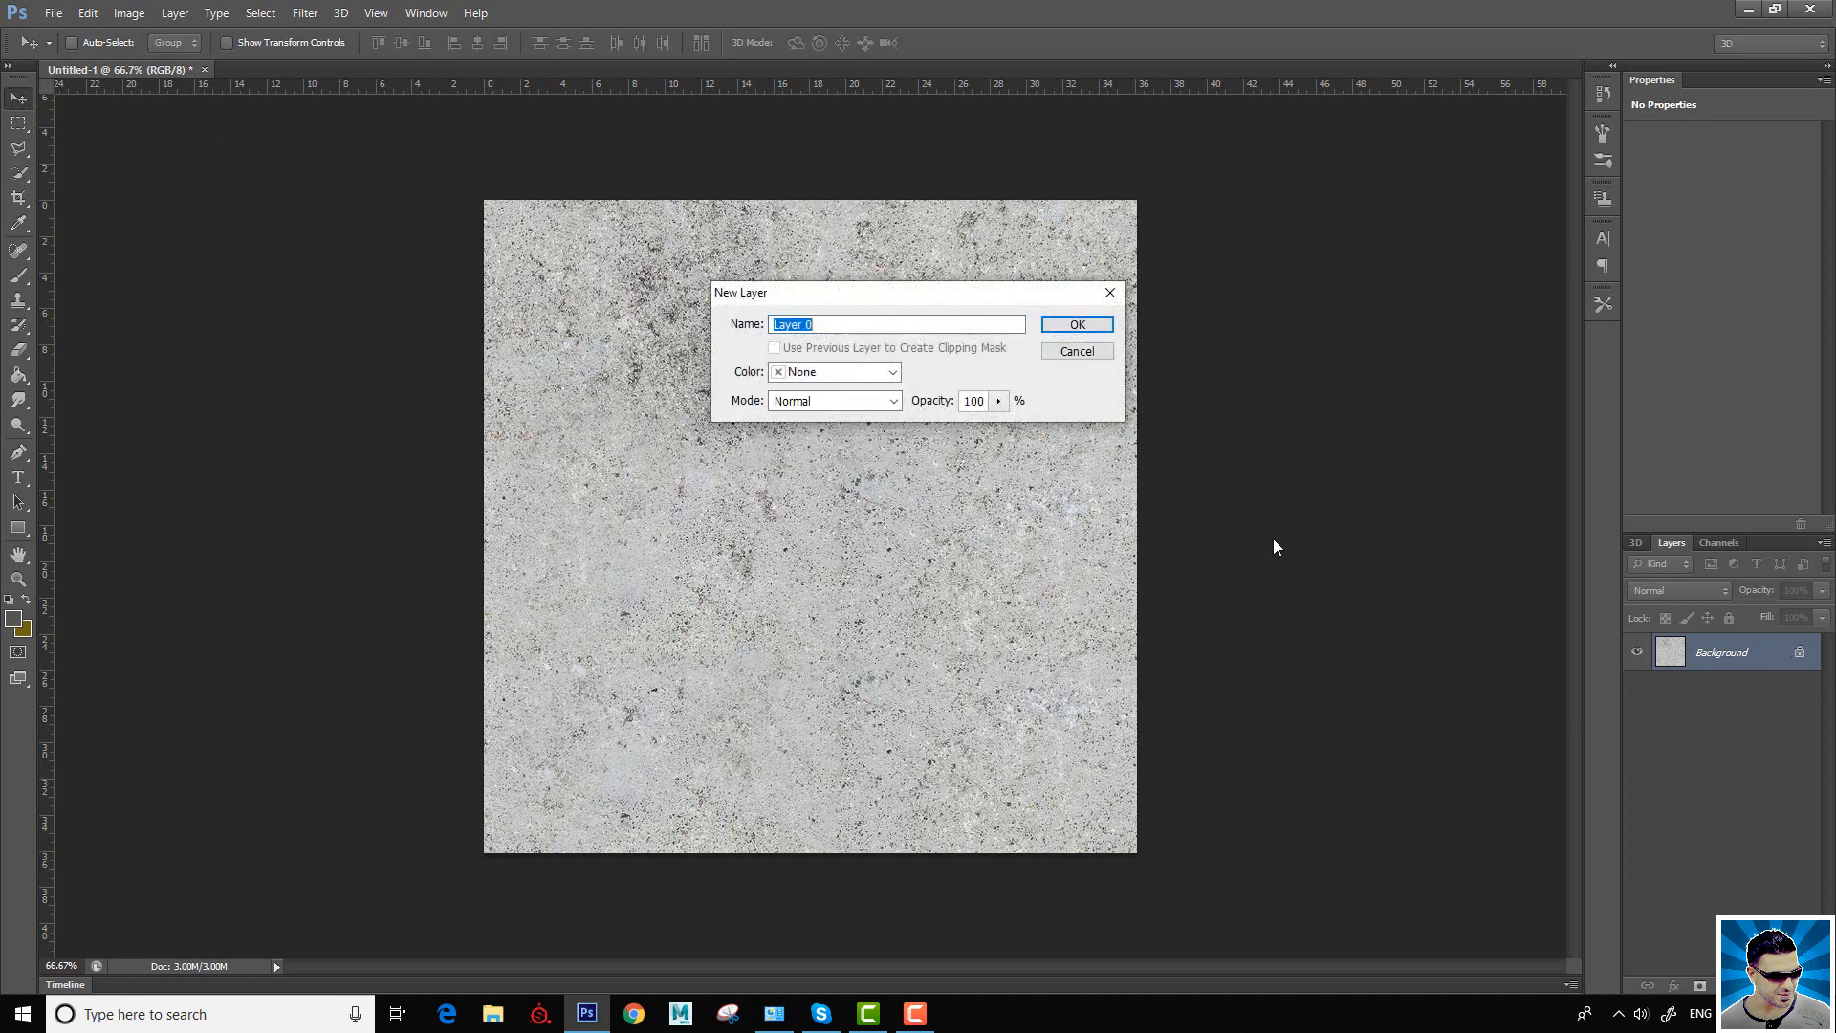
pyautogui.click(1077, 325)
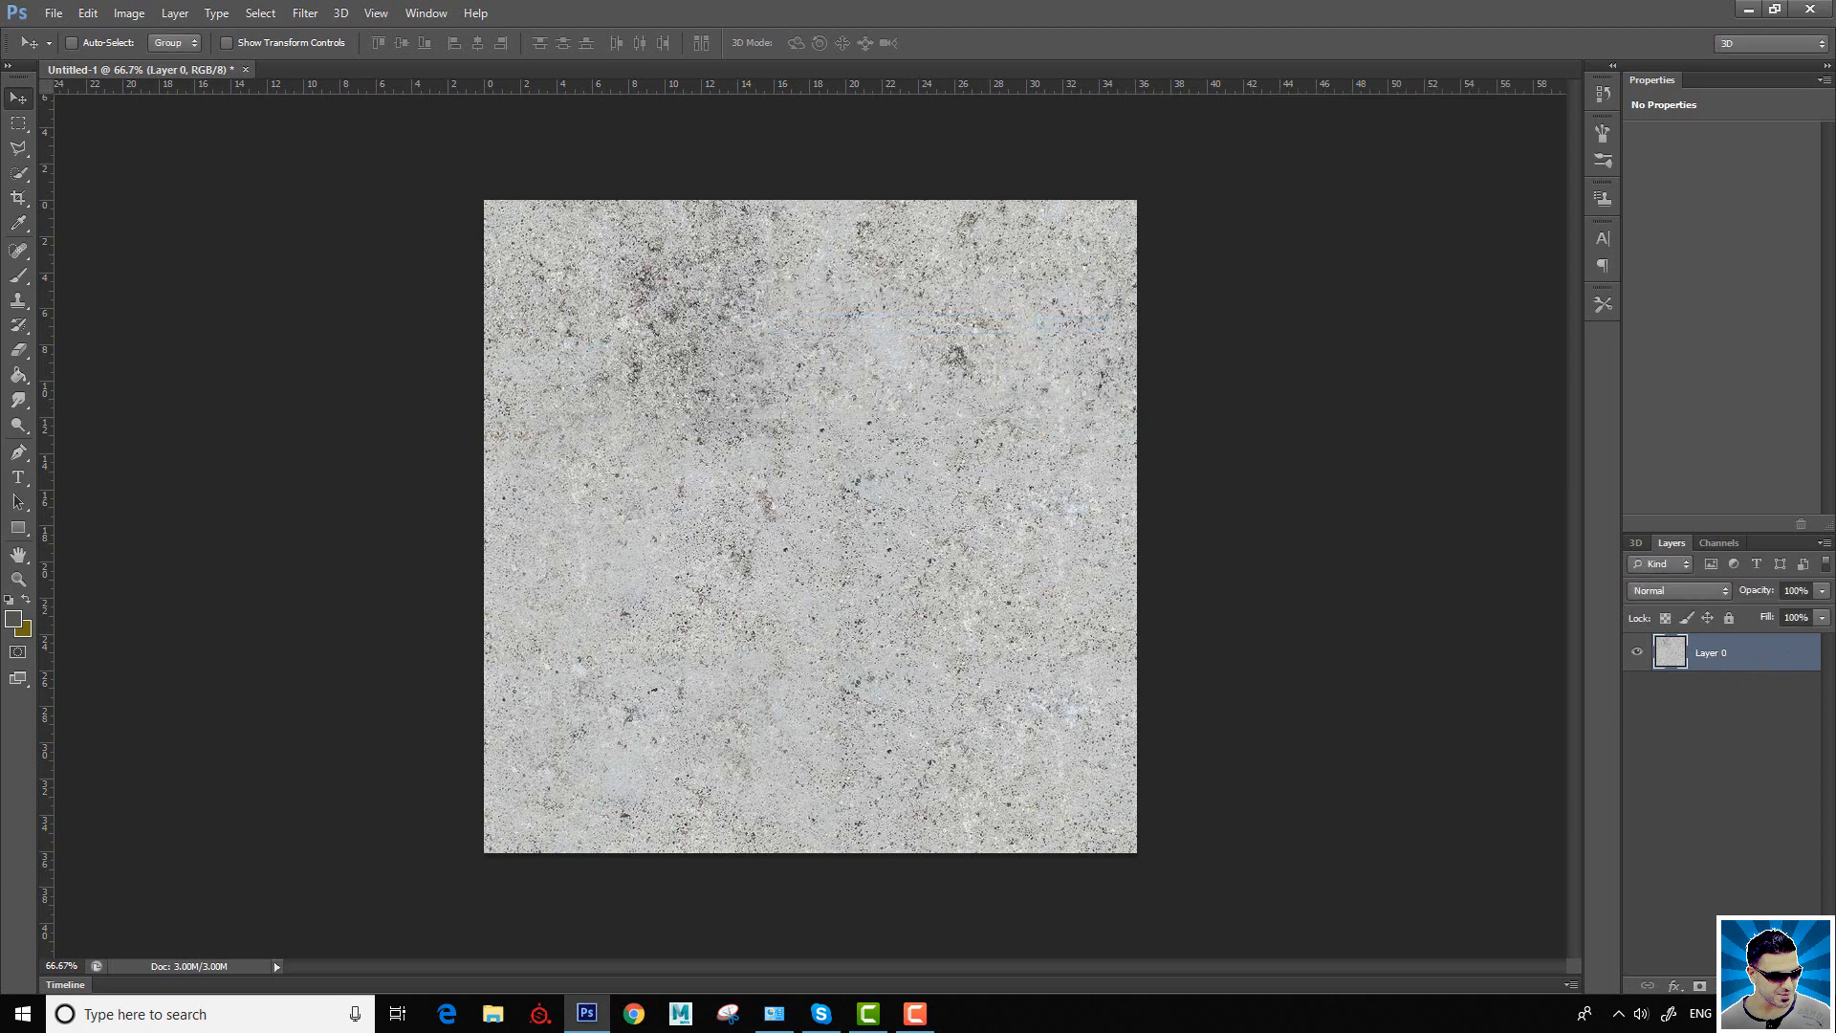
# Step: Add an empty layer beneath the concrete layer, and try moving the concrete layer slightly on the canvas
pyautogui.hotkey('ctrl', 'shift', 'alt', 'n')
pyautogui.moveTo(1716, 655); pyautogui.dragTo(1704, 698)
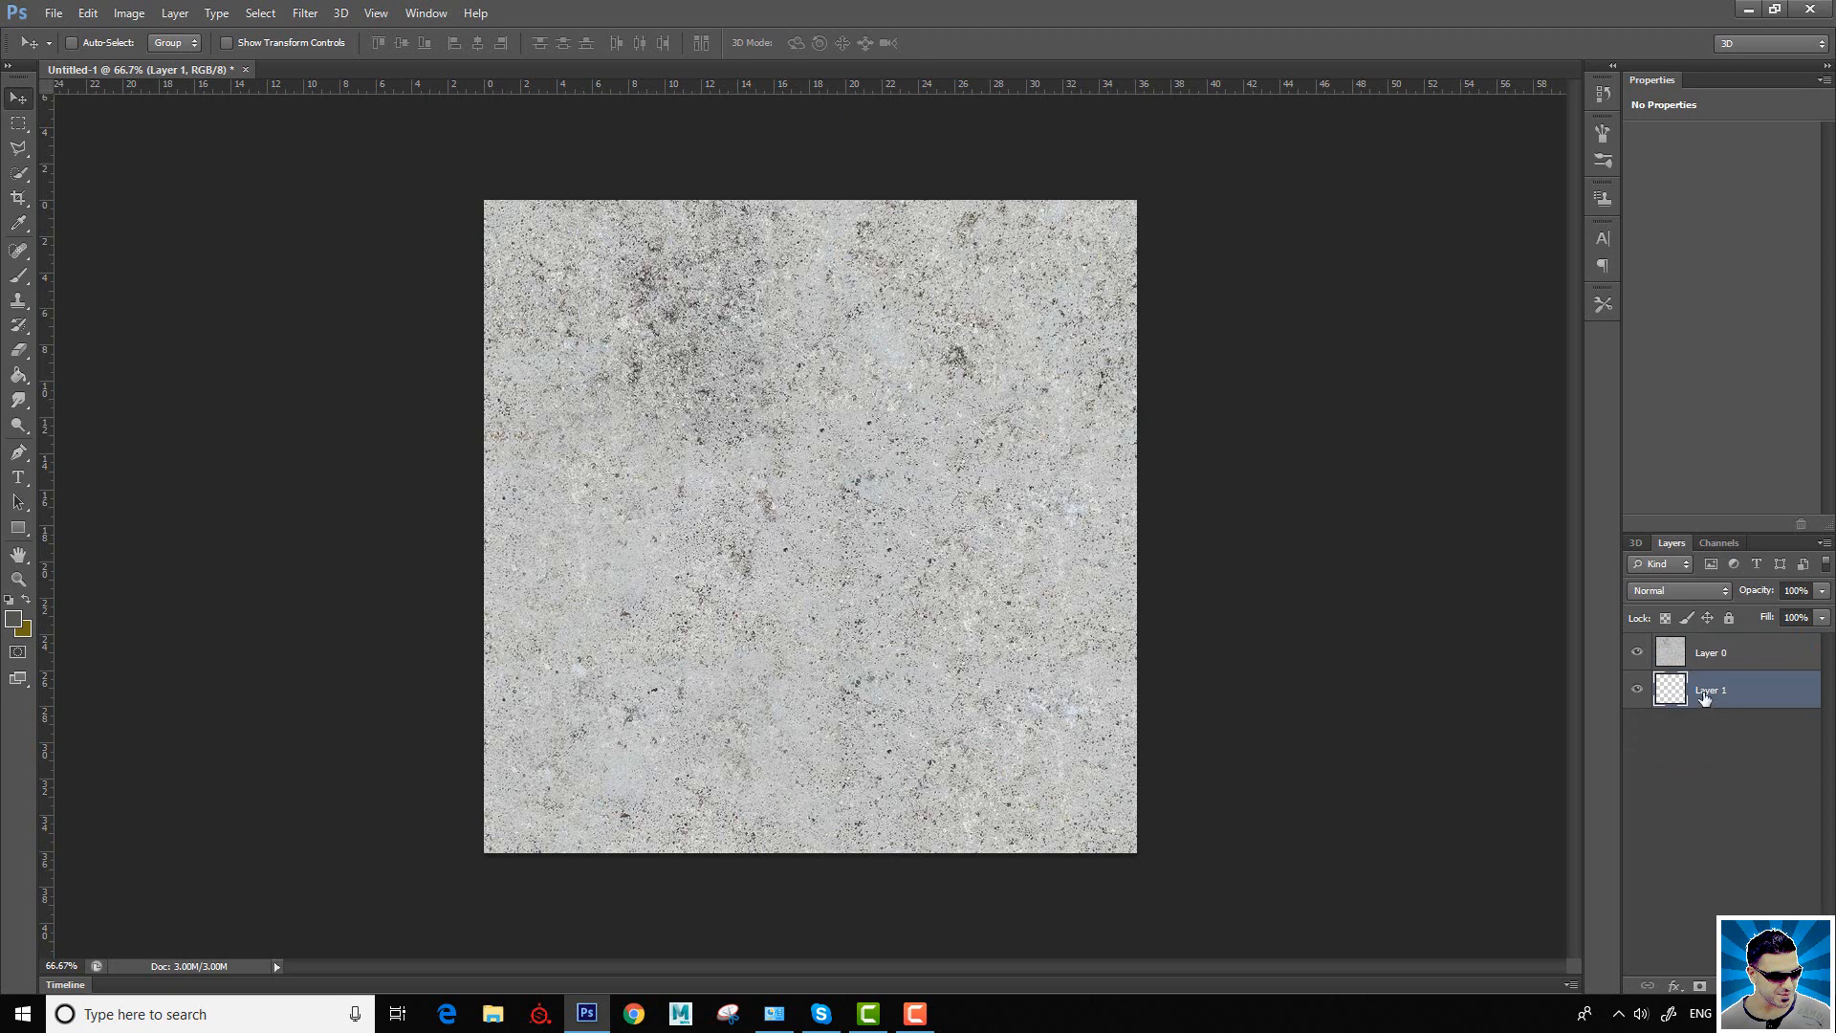
pyautogui.click(1700, 653)
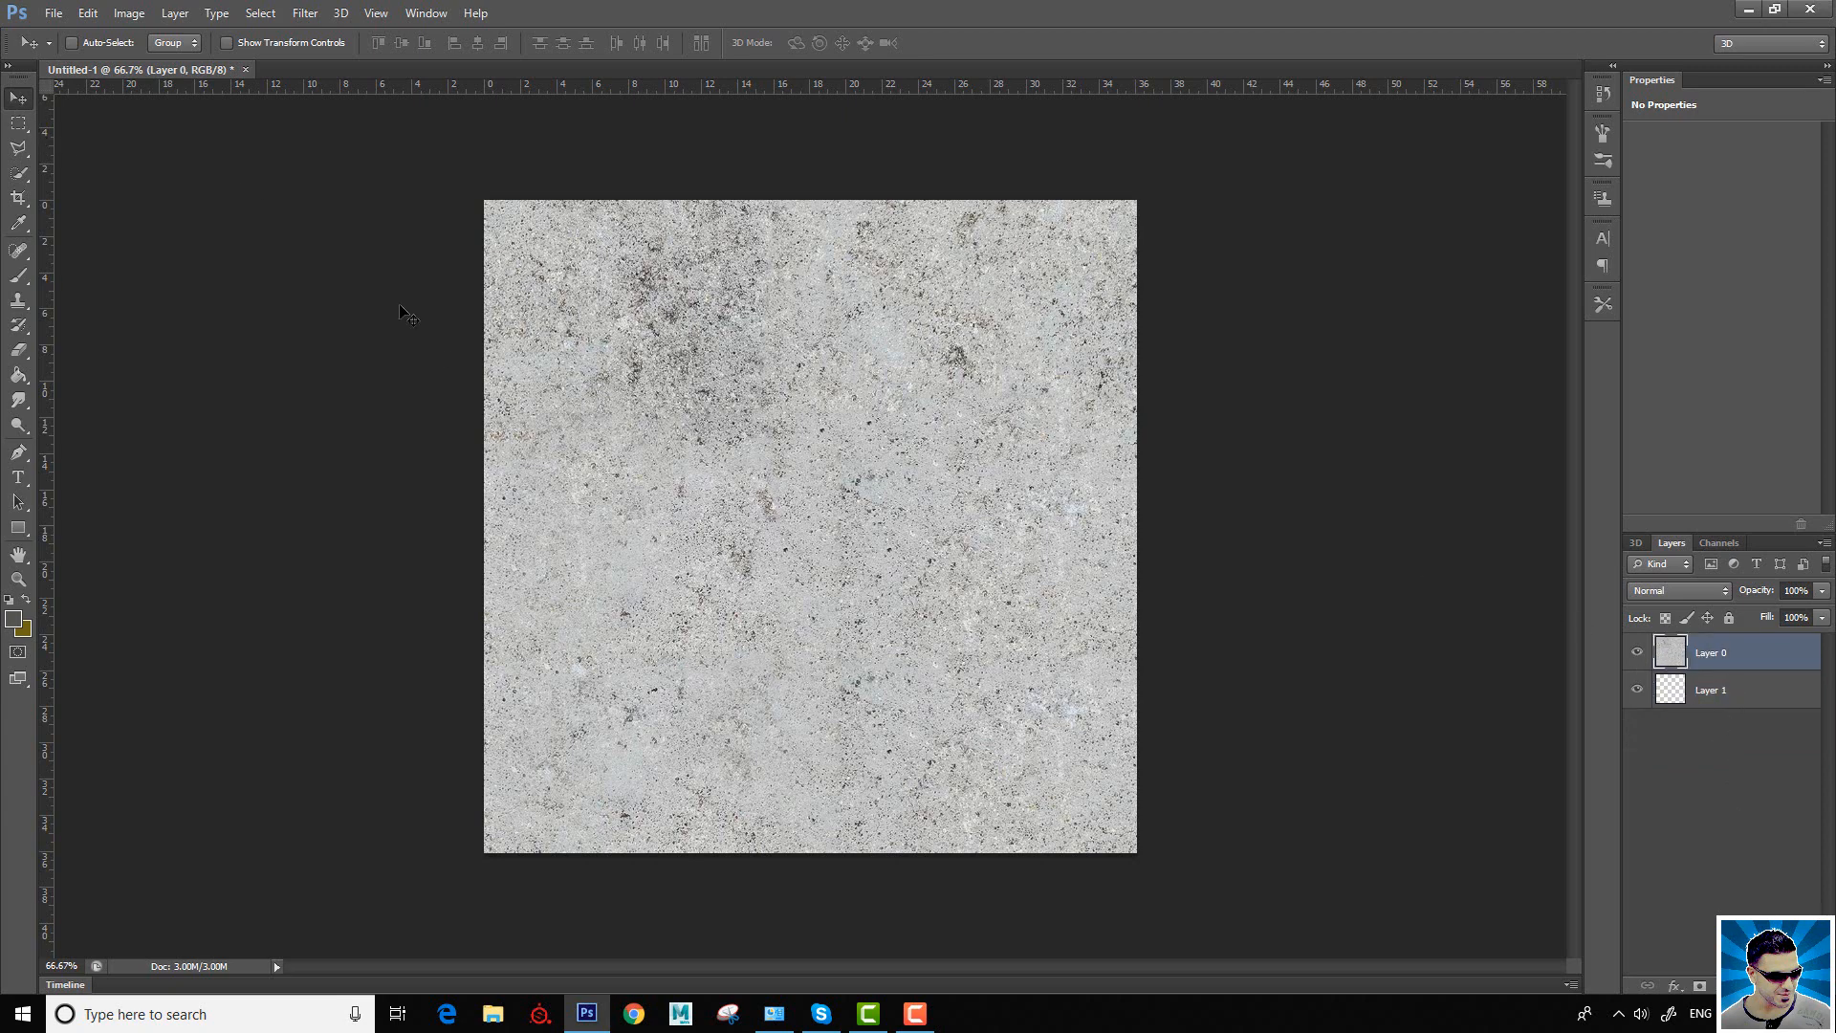
pyautogui.moveTo(580, 471)
pyautogui.mouseDown()
pyautogui.moveTo(623, 479)
pyautogui.moveTo(595, 387)
pyautogui.moveTo(434, 496)
pyautogui.moveTo(657, 480)
pyautogui.moveTo(594, 457)
pyautogui.moveTo(610, 503)
pyautogui.moveTo(618, 457)
pyautogui.moveTo(602, 474)
pyautogui.moveTo(627, 485)
pyautogui.moveTo(603, 474)
pyautogui.mouseUp()
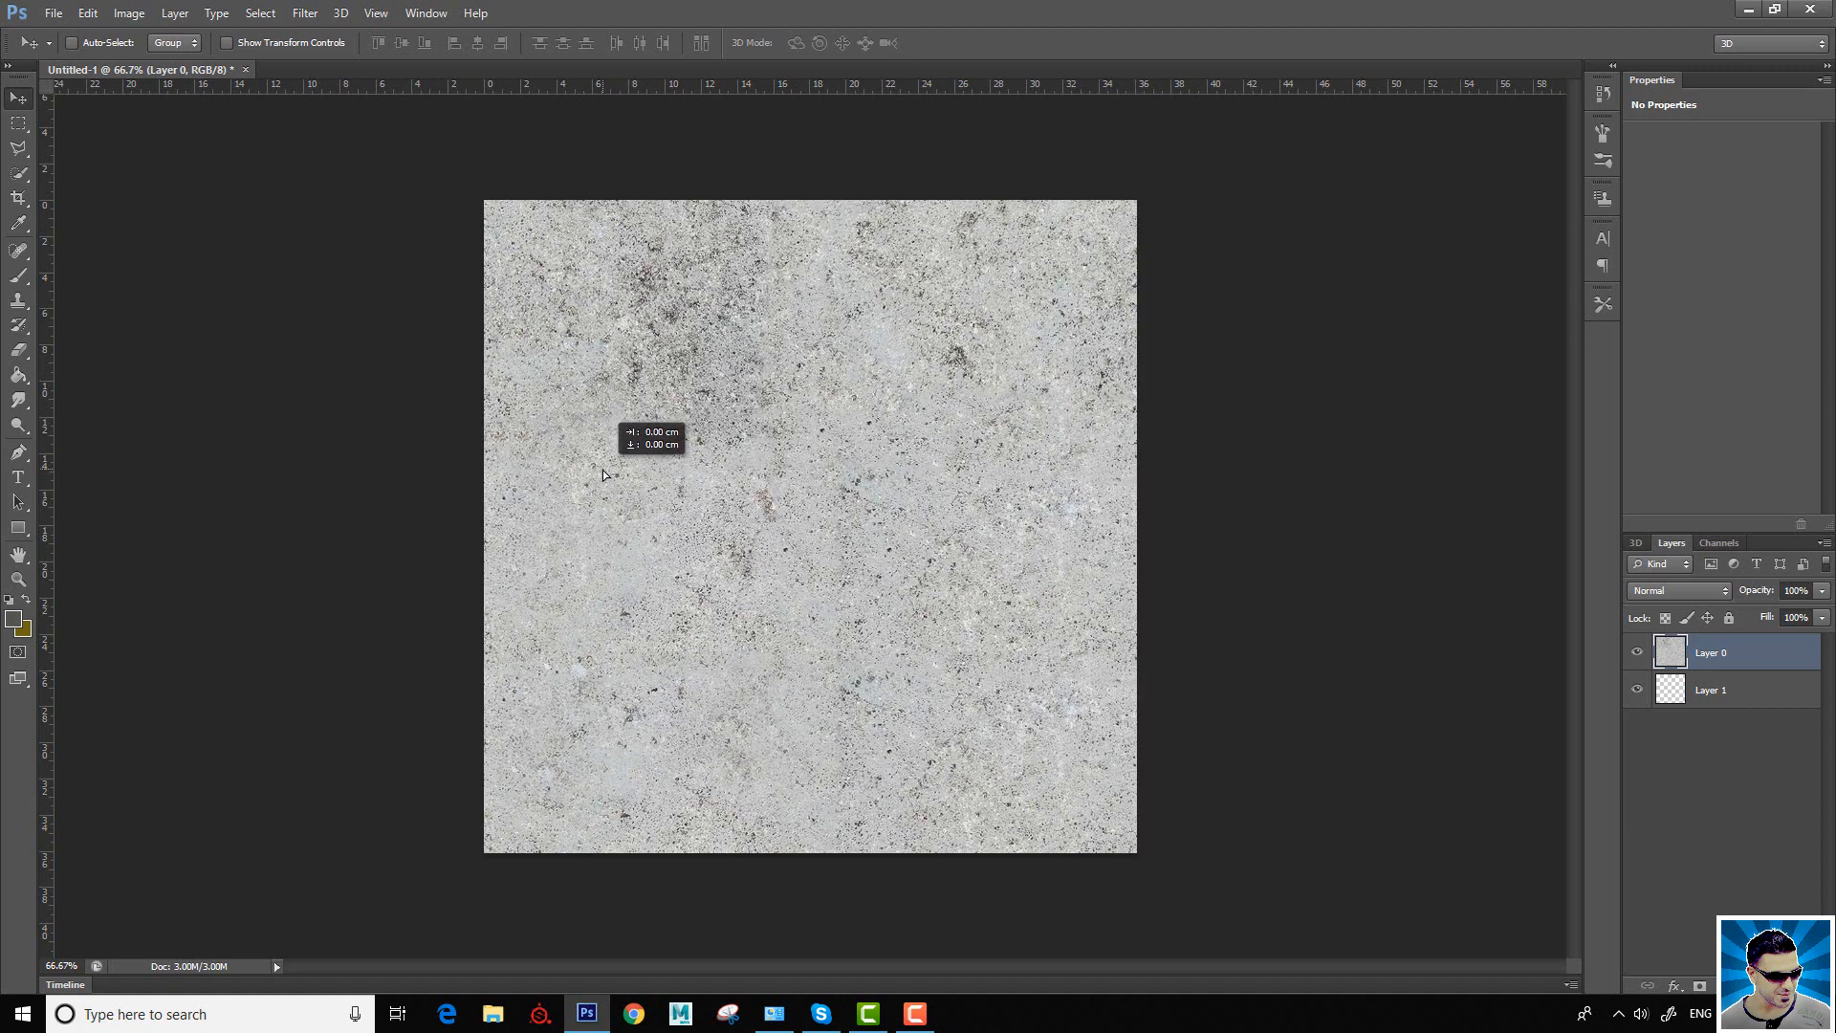
# Step: Flatten the image and convert the resulting Background into a regular layer named Layer 0
pyautogui.click(18, 124)
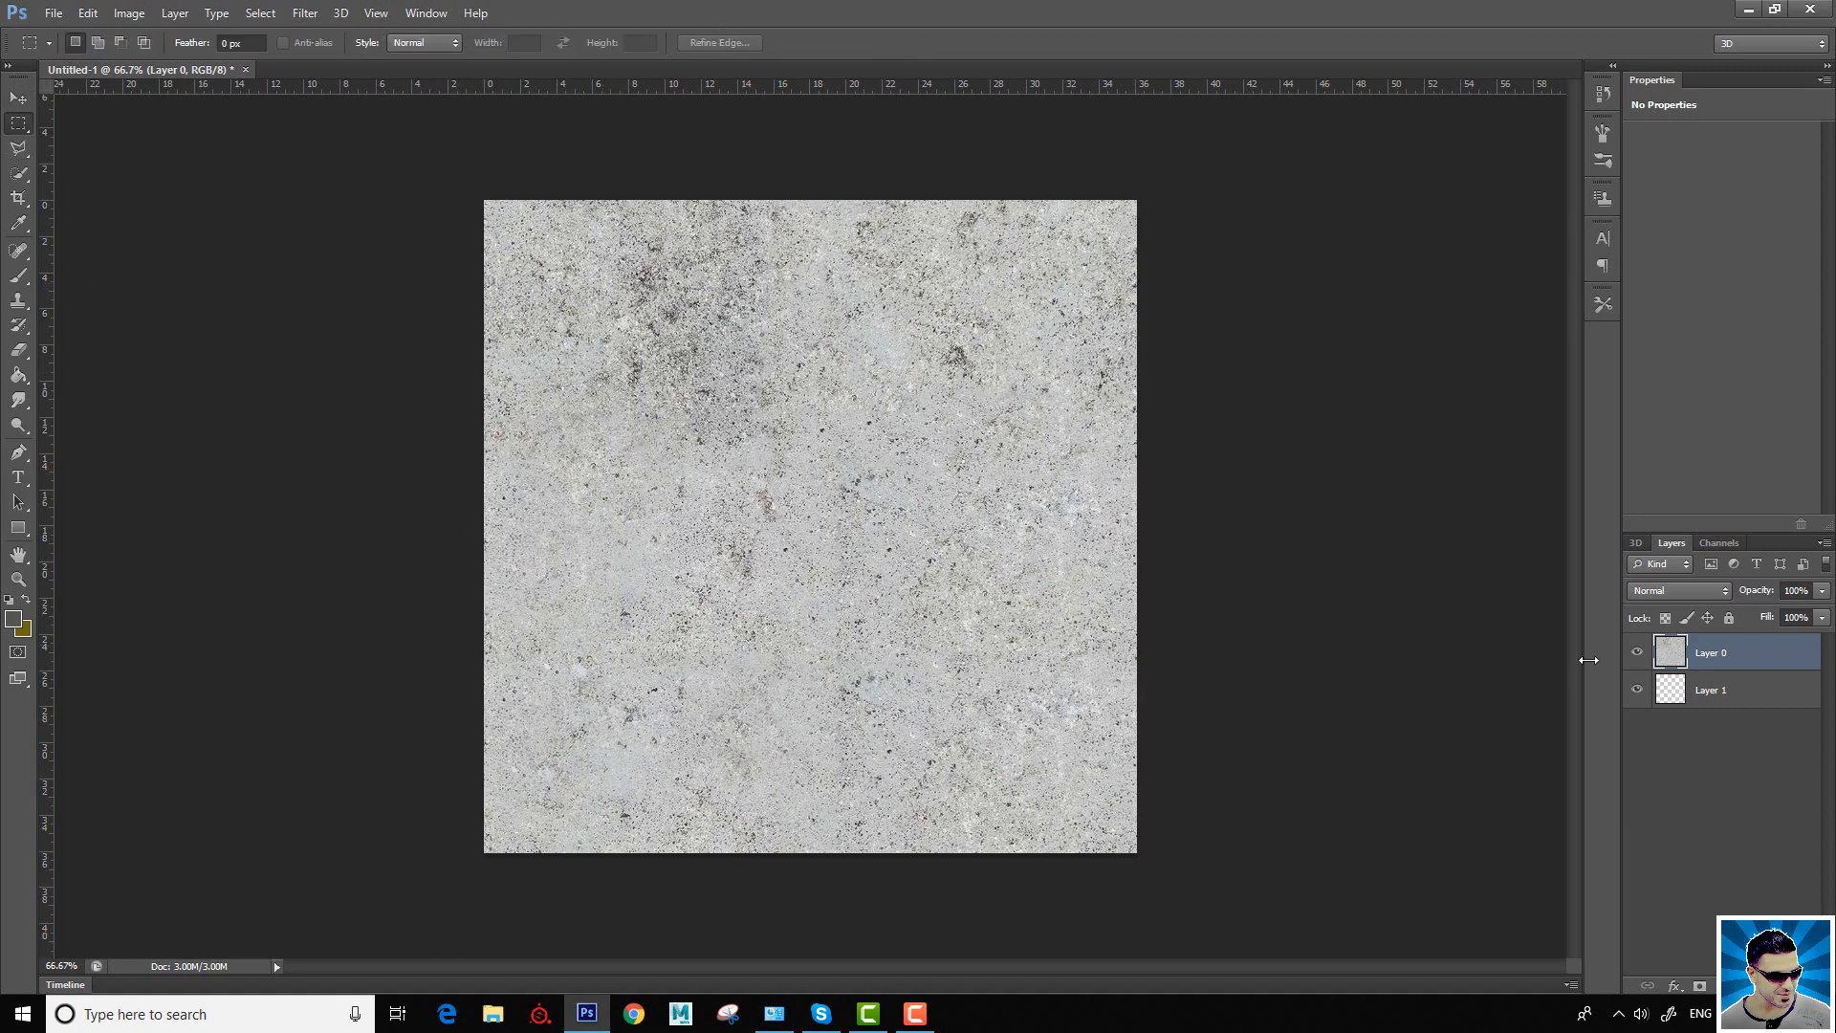
pyautogui.rightClick(1706, 658)
pyautogui.click(1637, 737)
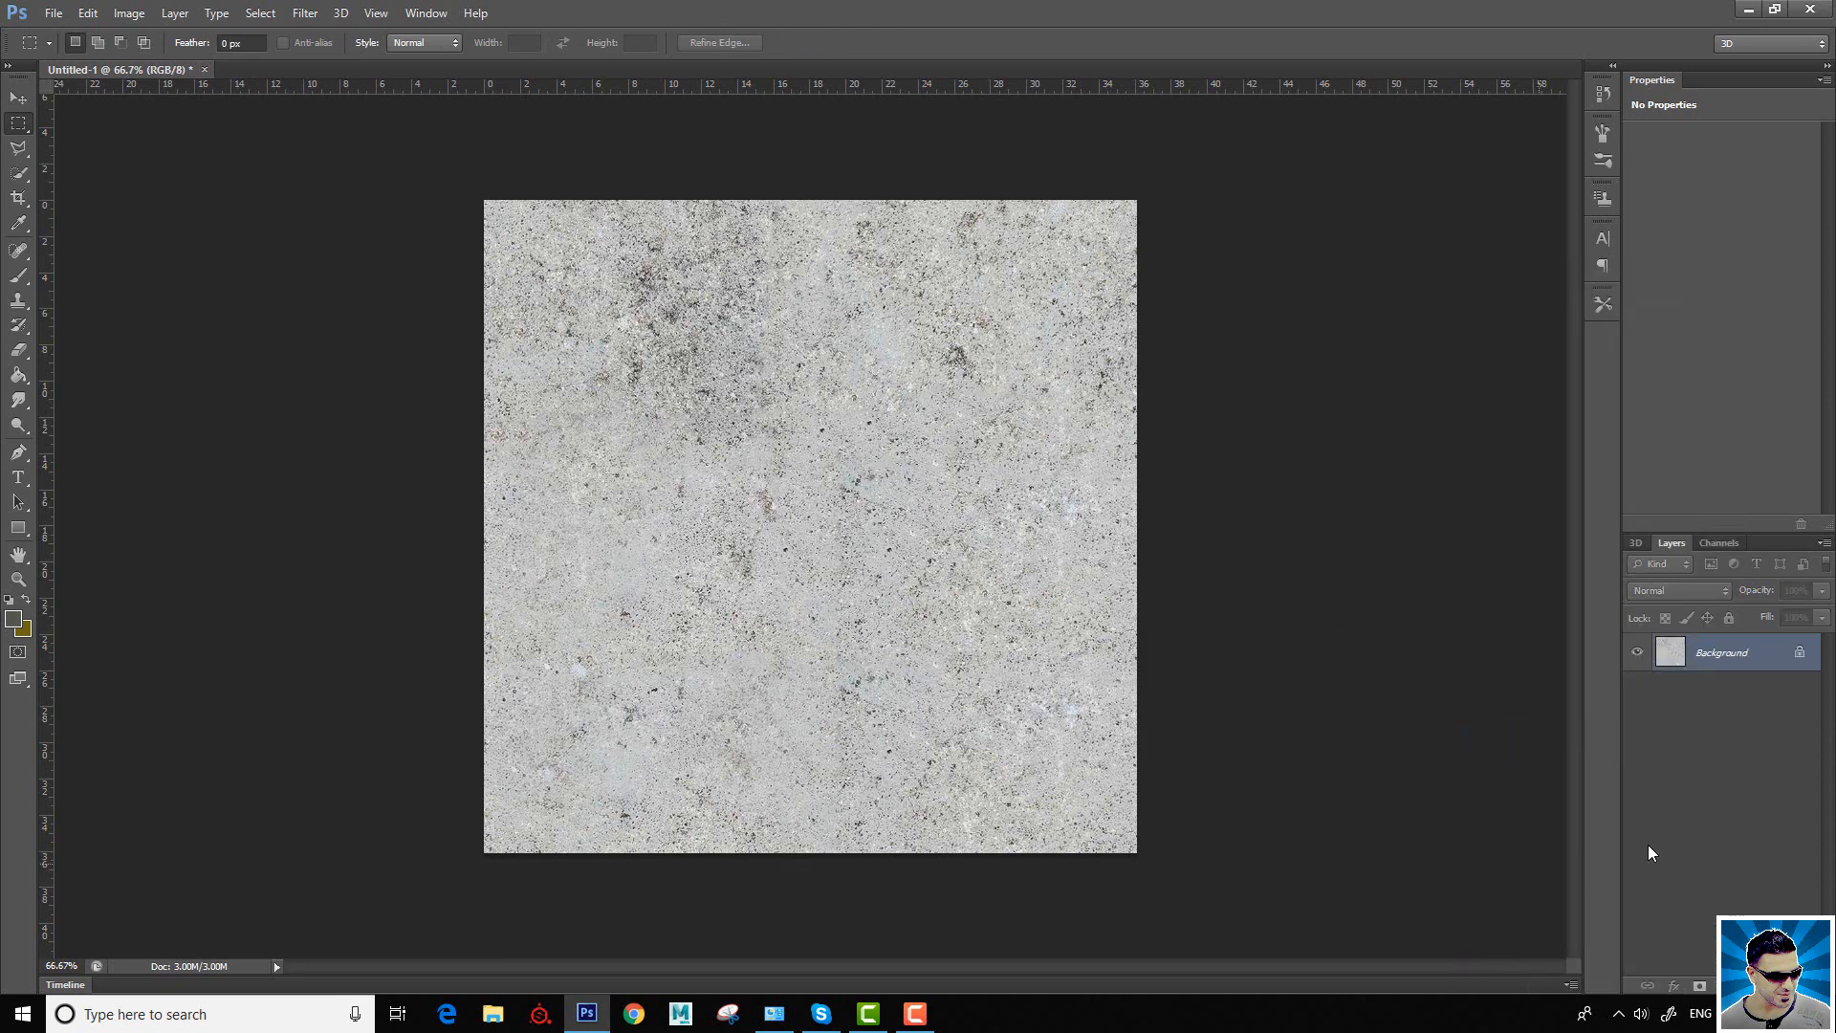
pyautogui.doubleClick(1780, 660)
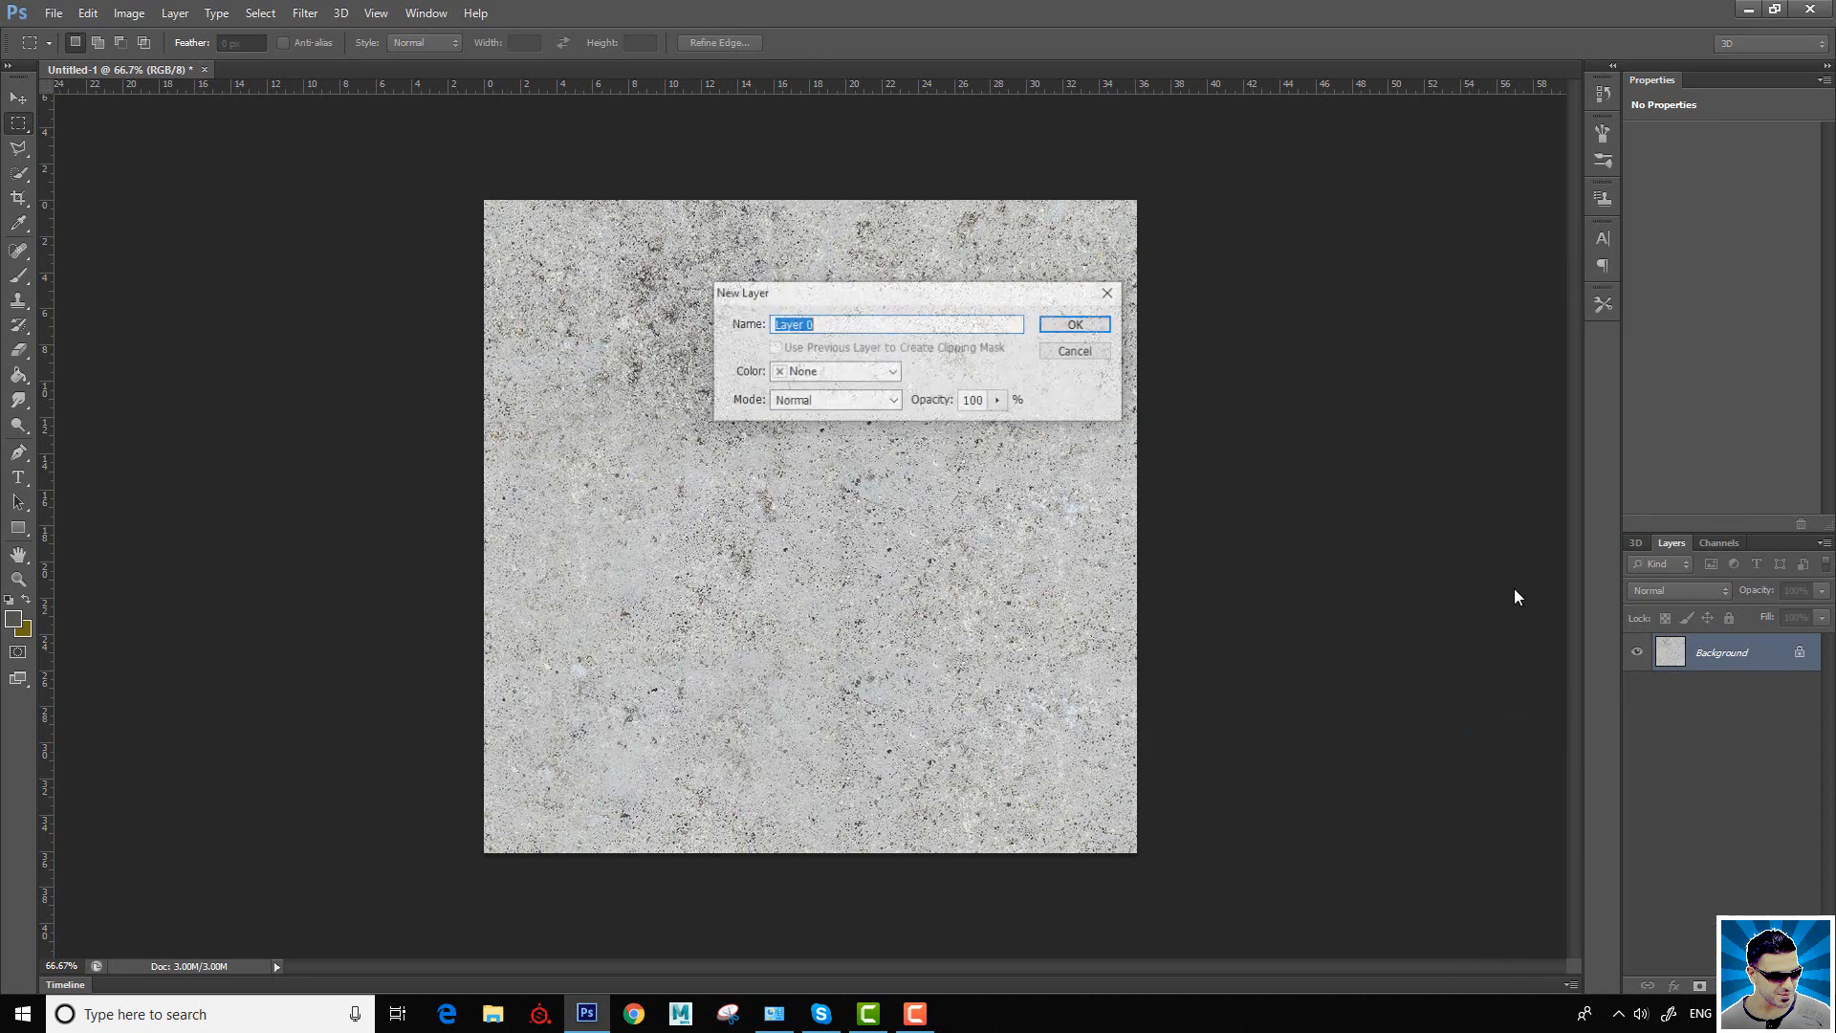
pyautogui.click(1073, 326)
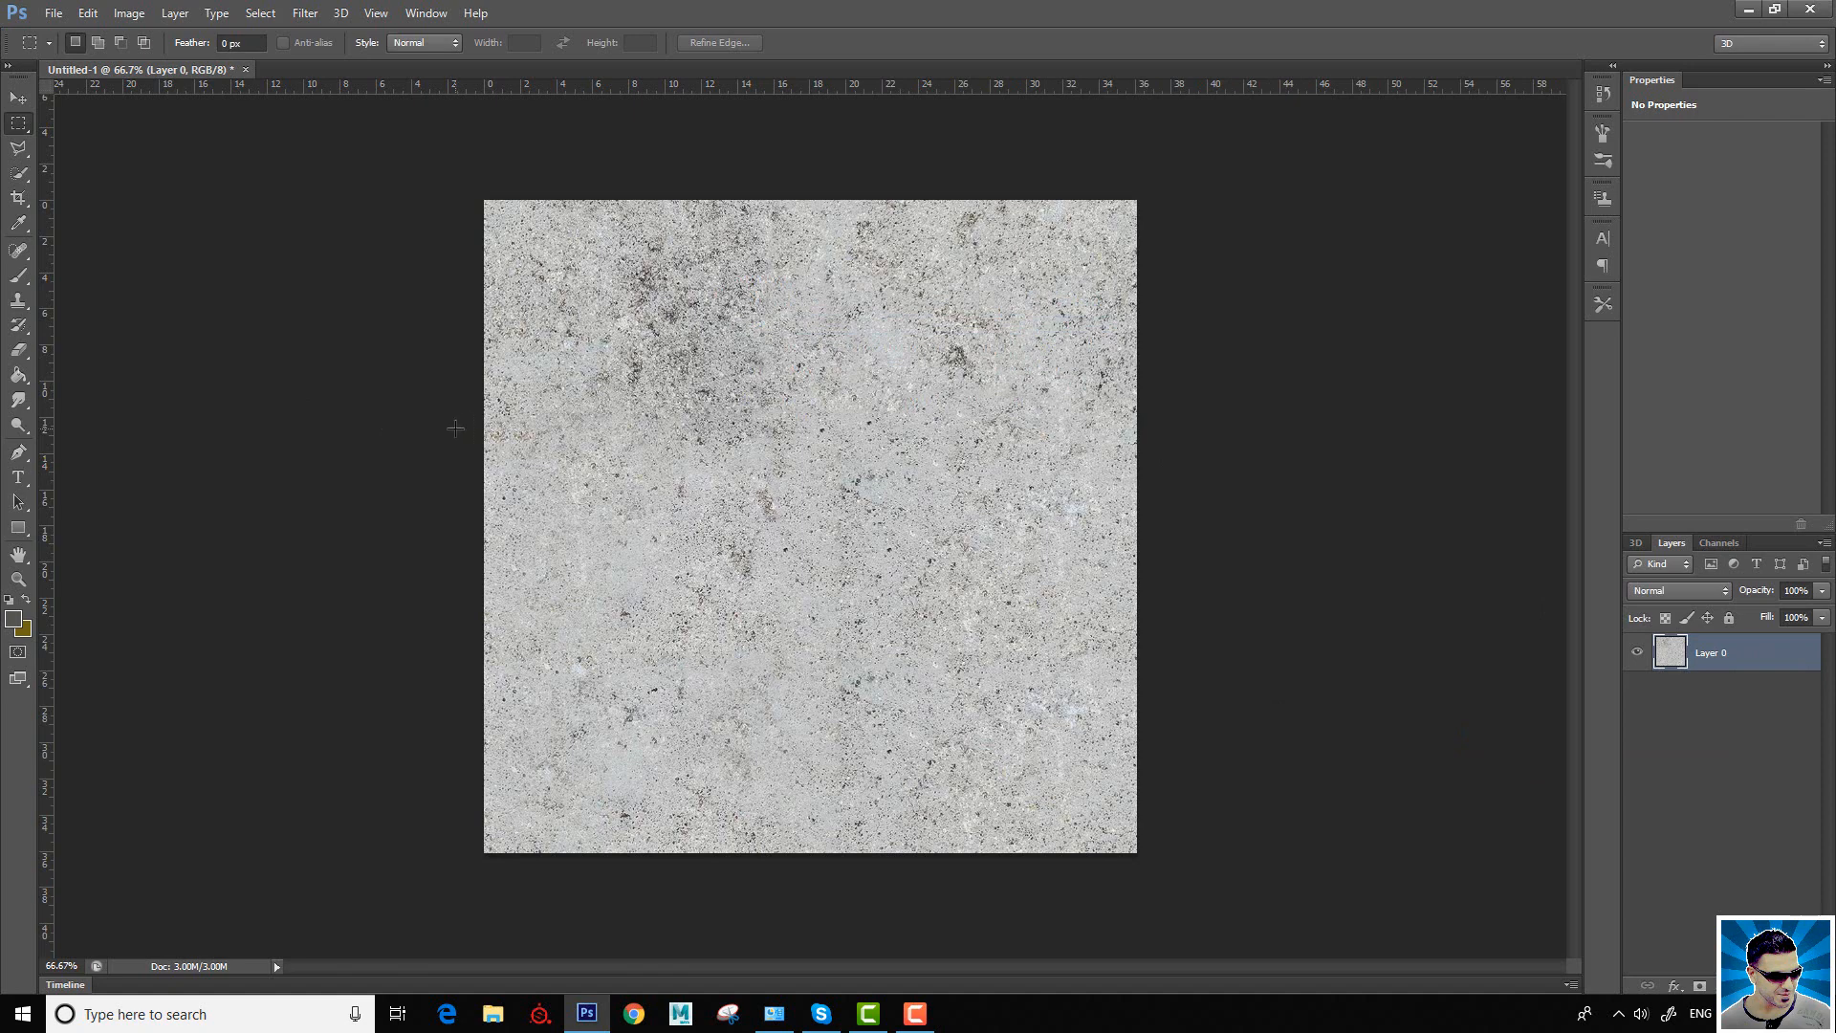
# Step: Apply the Offset filter to the concrete layer at 512 pixels right and 512 pixels down with Wrap Around
pyautogui.click(310, 15)
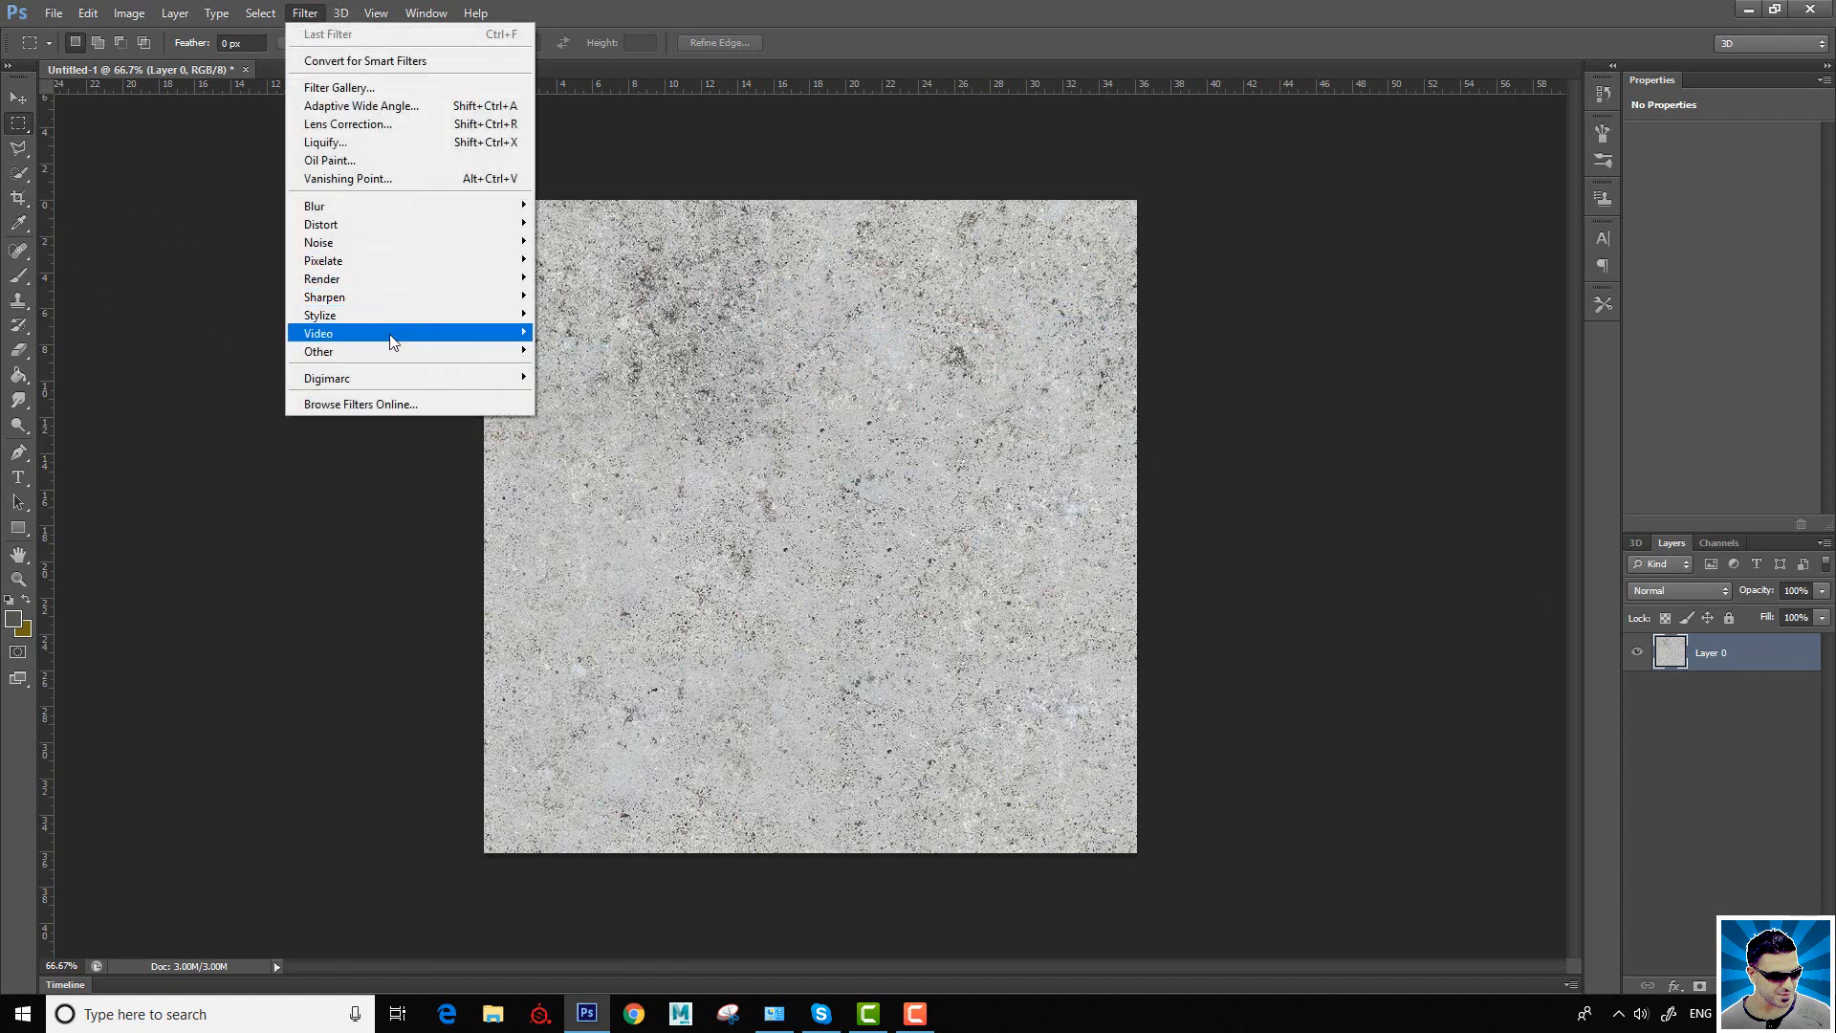
pyautogui.moveTo(493, 353)
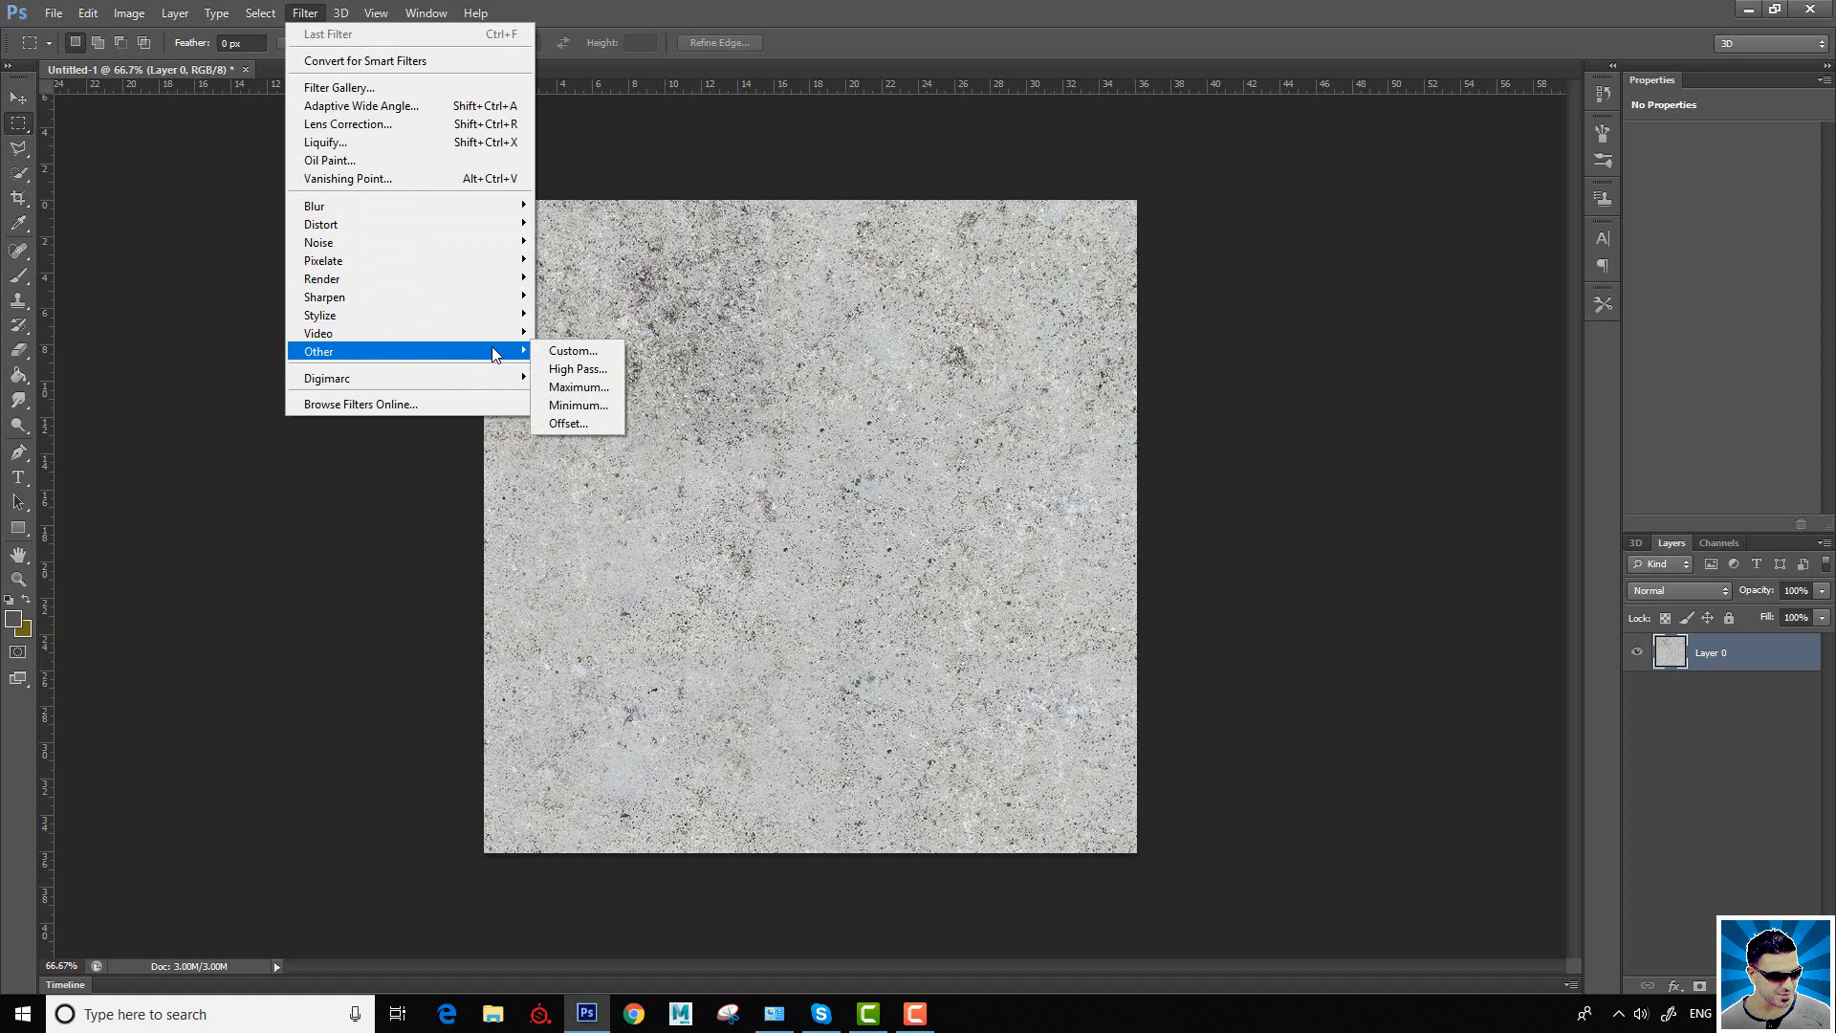
pyautogui.click(593, 423)
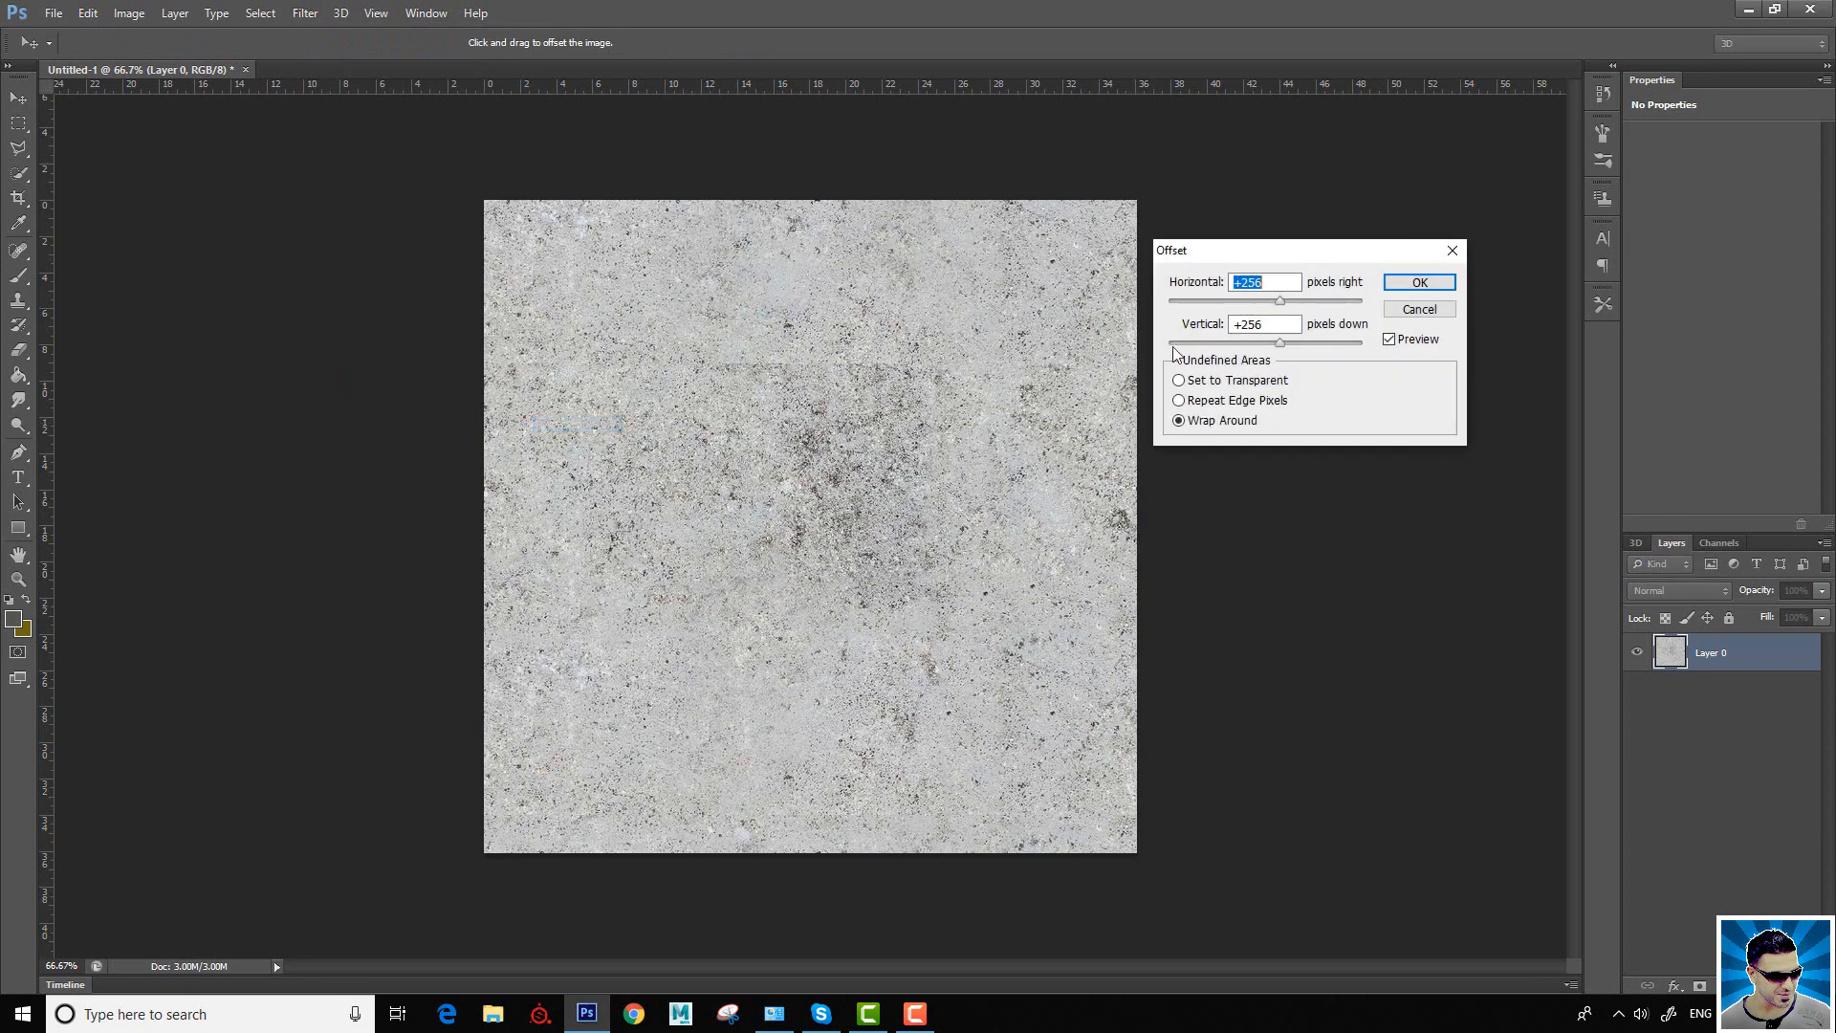
pyautogui.click(1290, 281)
pyautogui.moveTo(1290, 282); pyautogui.dragTo(1154, 300)
pyautogui.write('512')
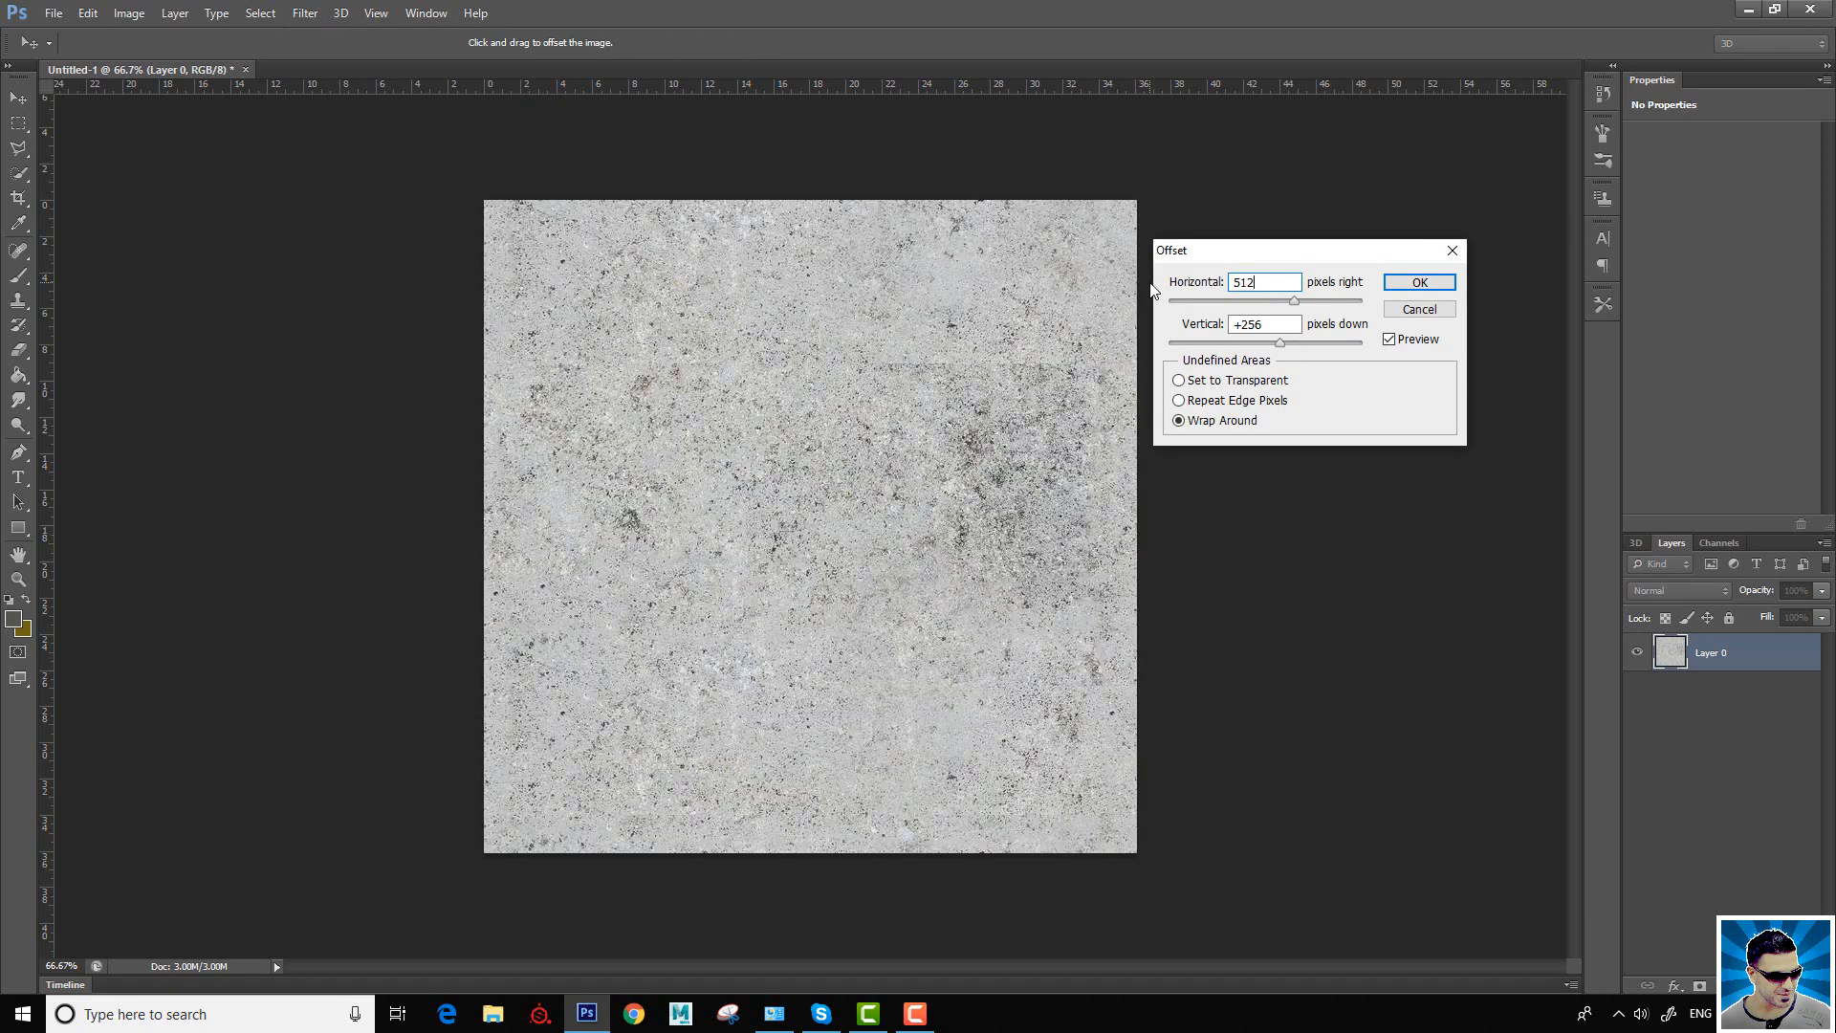
pyautogui.moveTo(1273, 325); pyautogui.dragTo(1198, 335)
pyautogui.write('512')
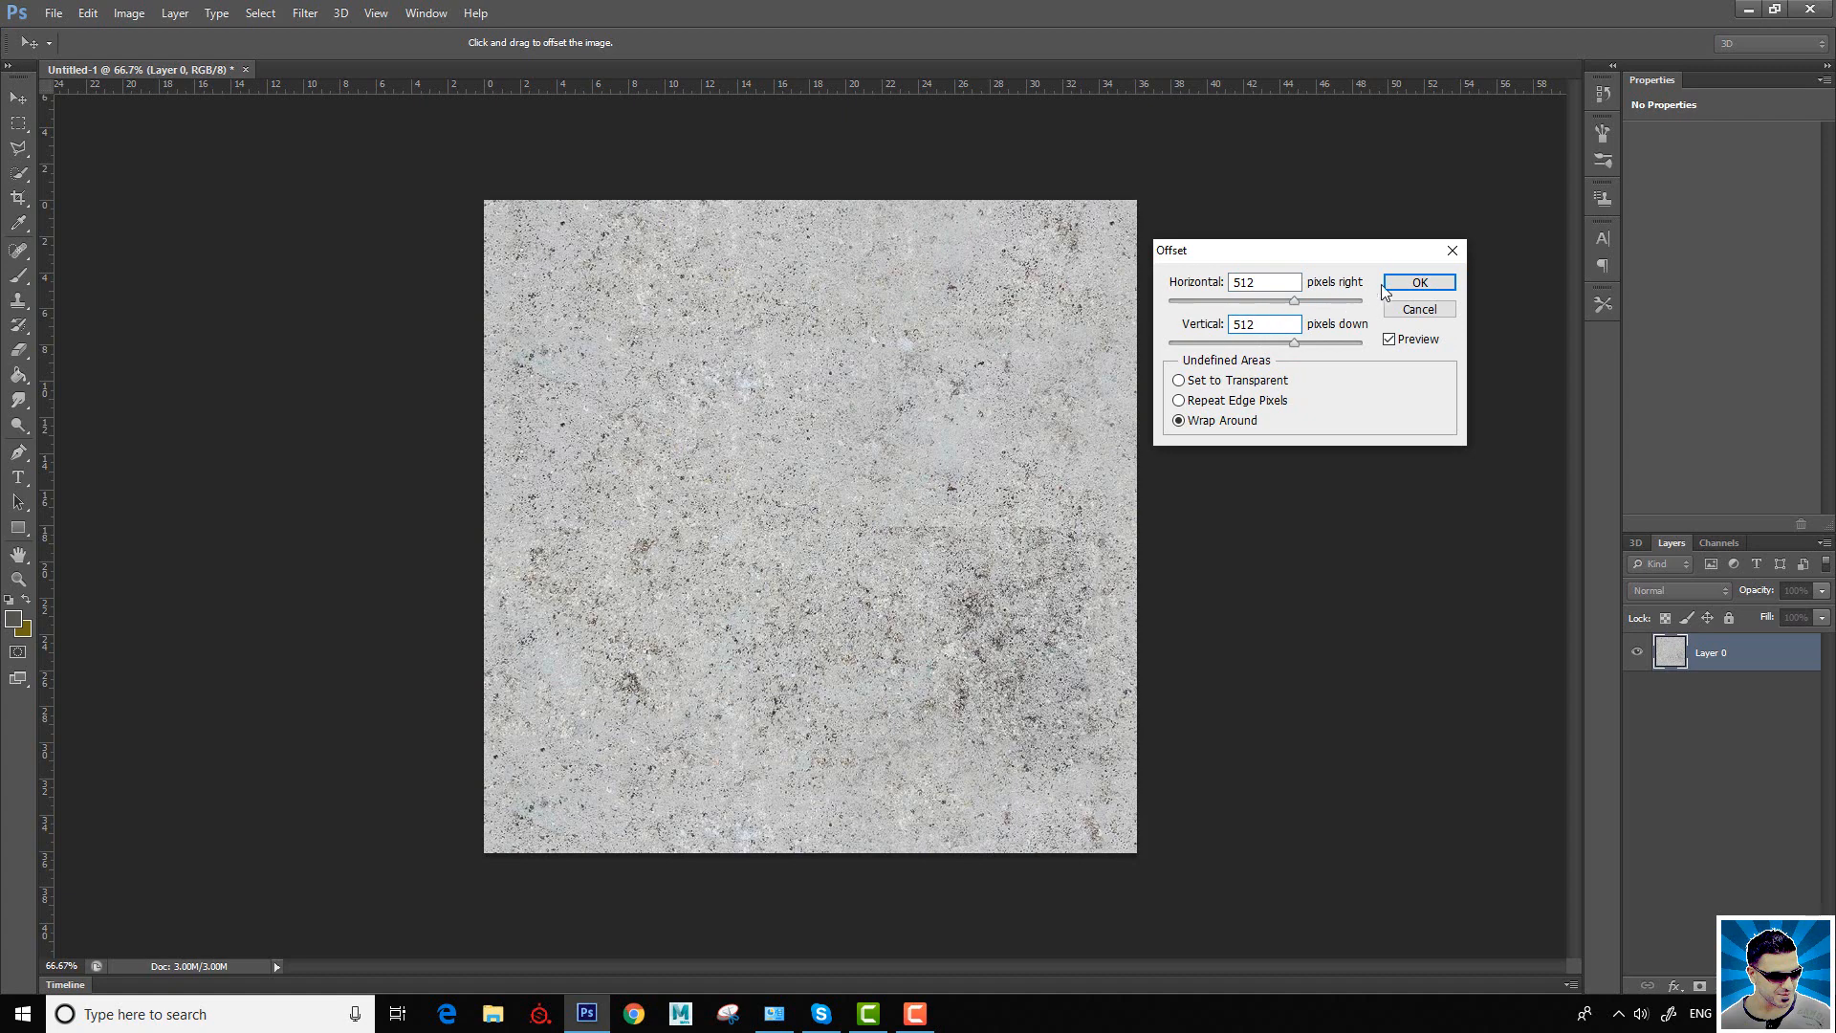
pyautogui.click(1419, 283)
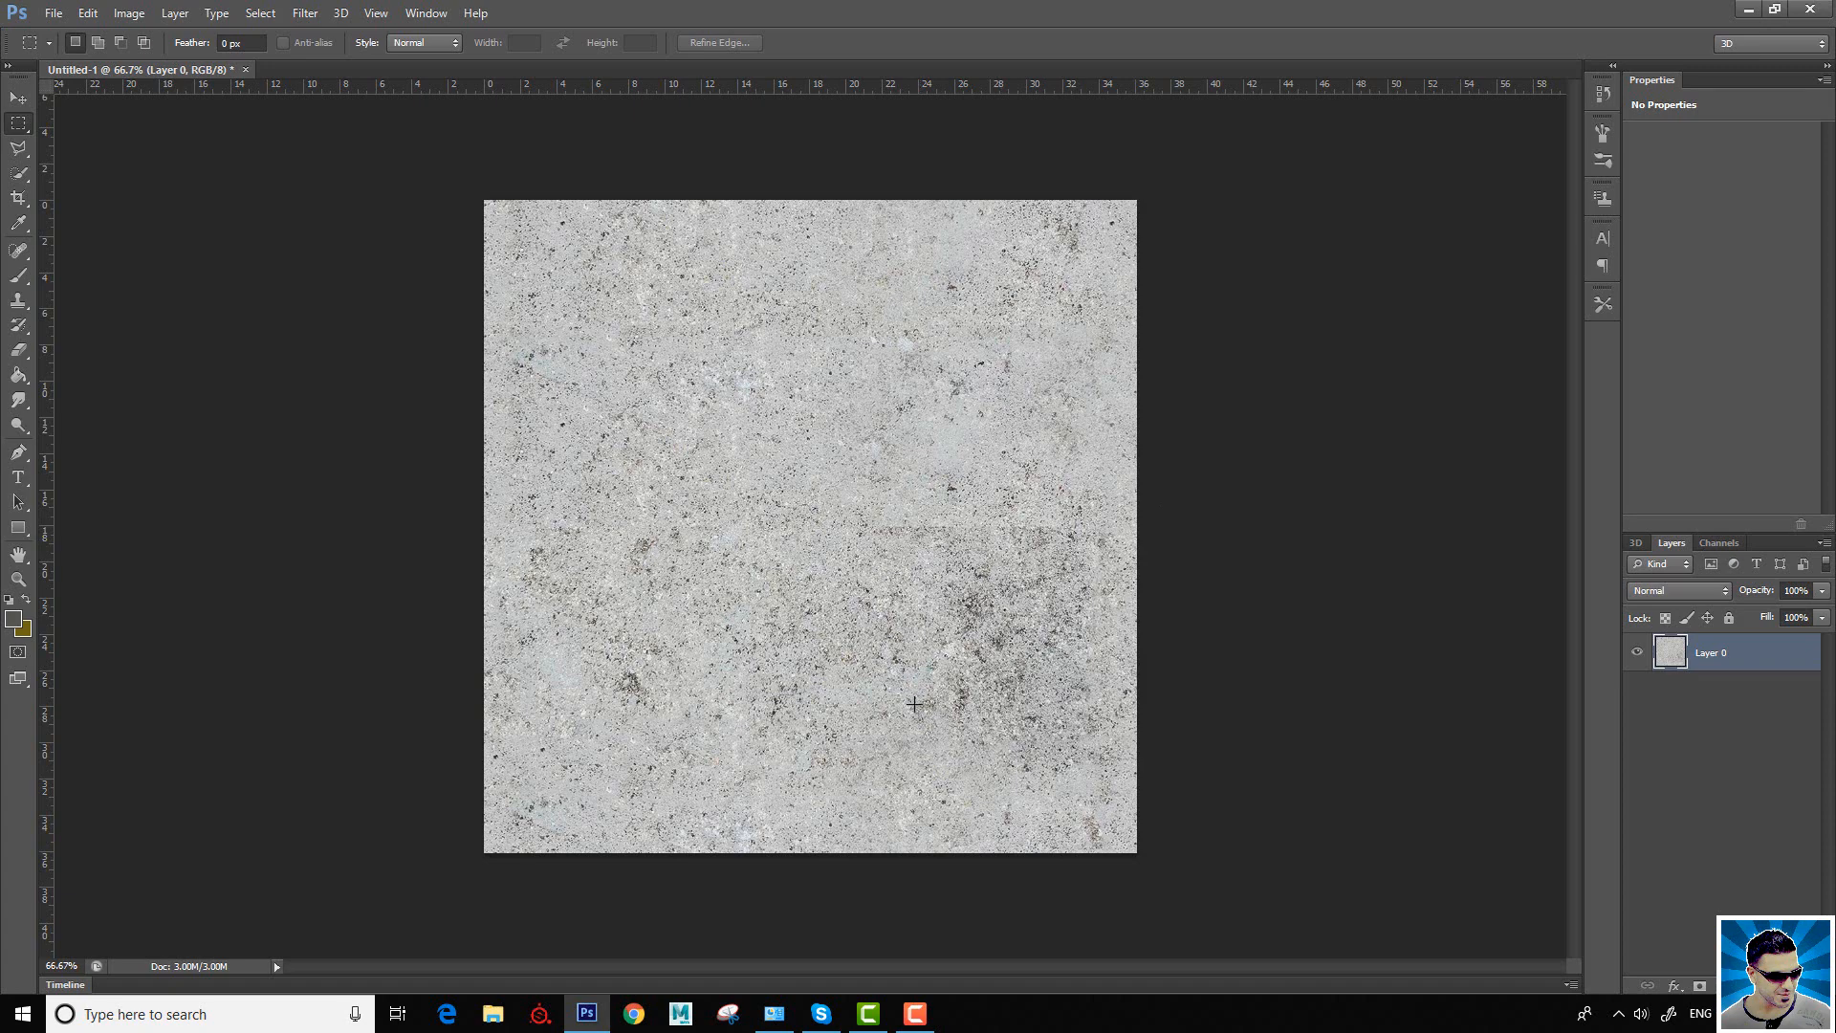
# Step: Preview a second Offset of 512 pixels right and down on the shifted texture, and cancel it
pyautogui.click(304, 14)
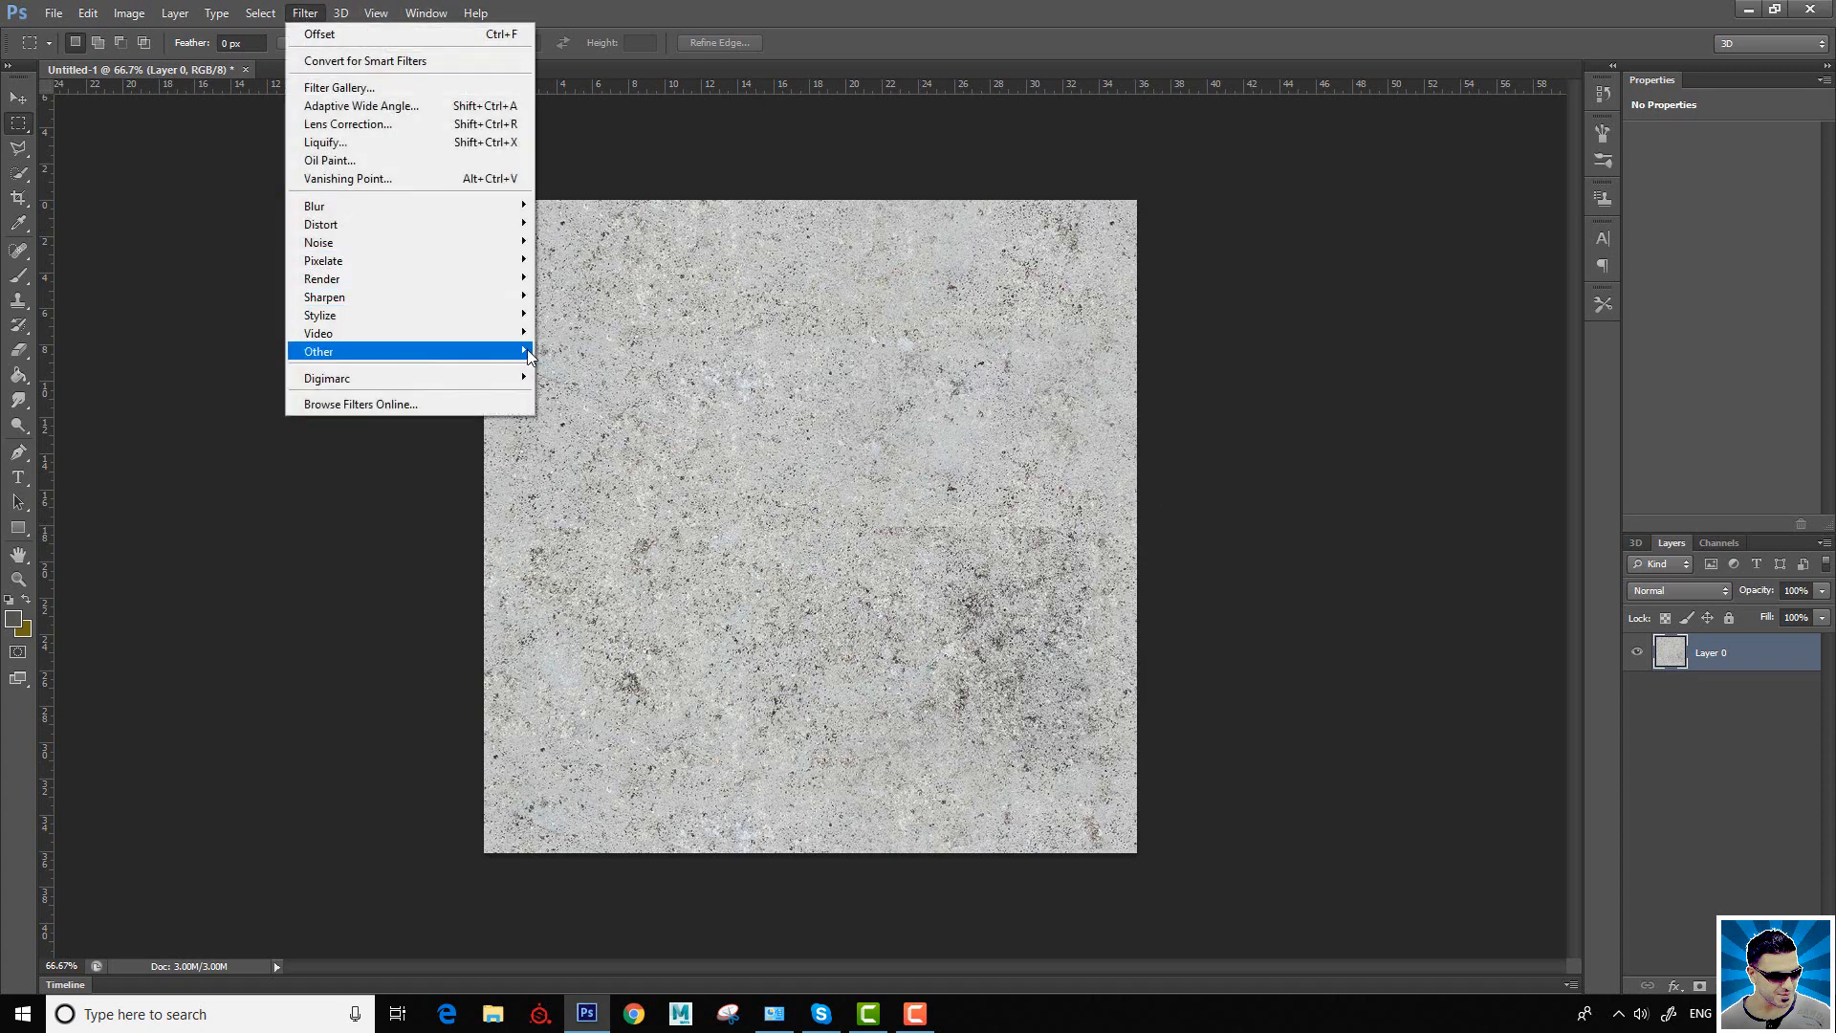
pyautogui.moveTo(507, 351)
pyautogui.click(599, 422)
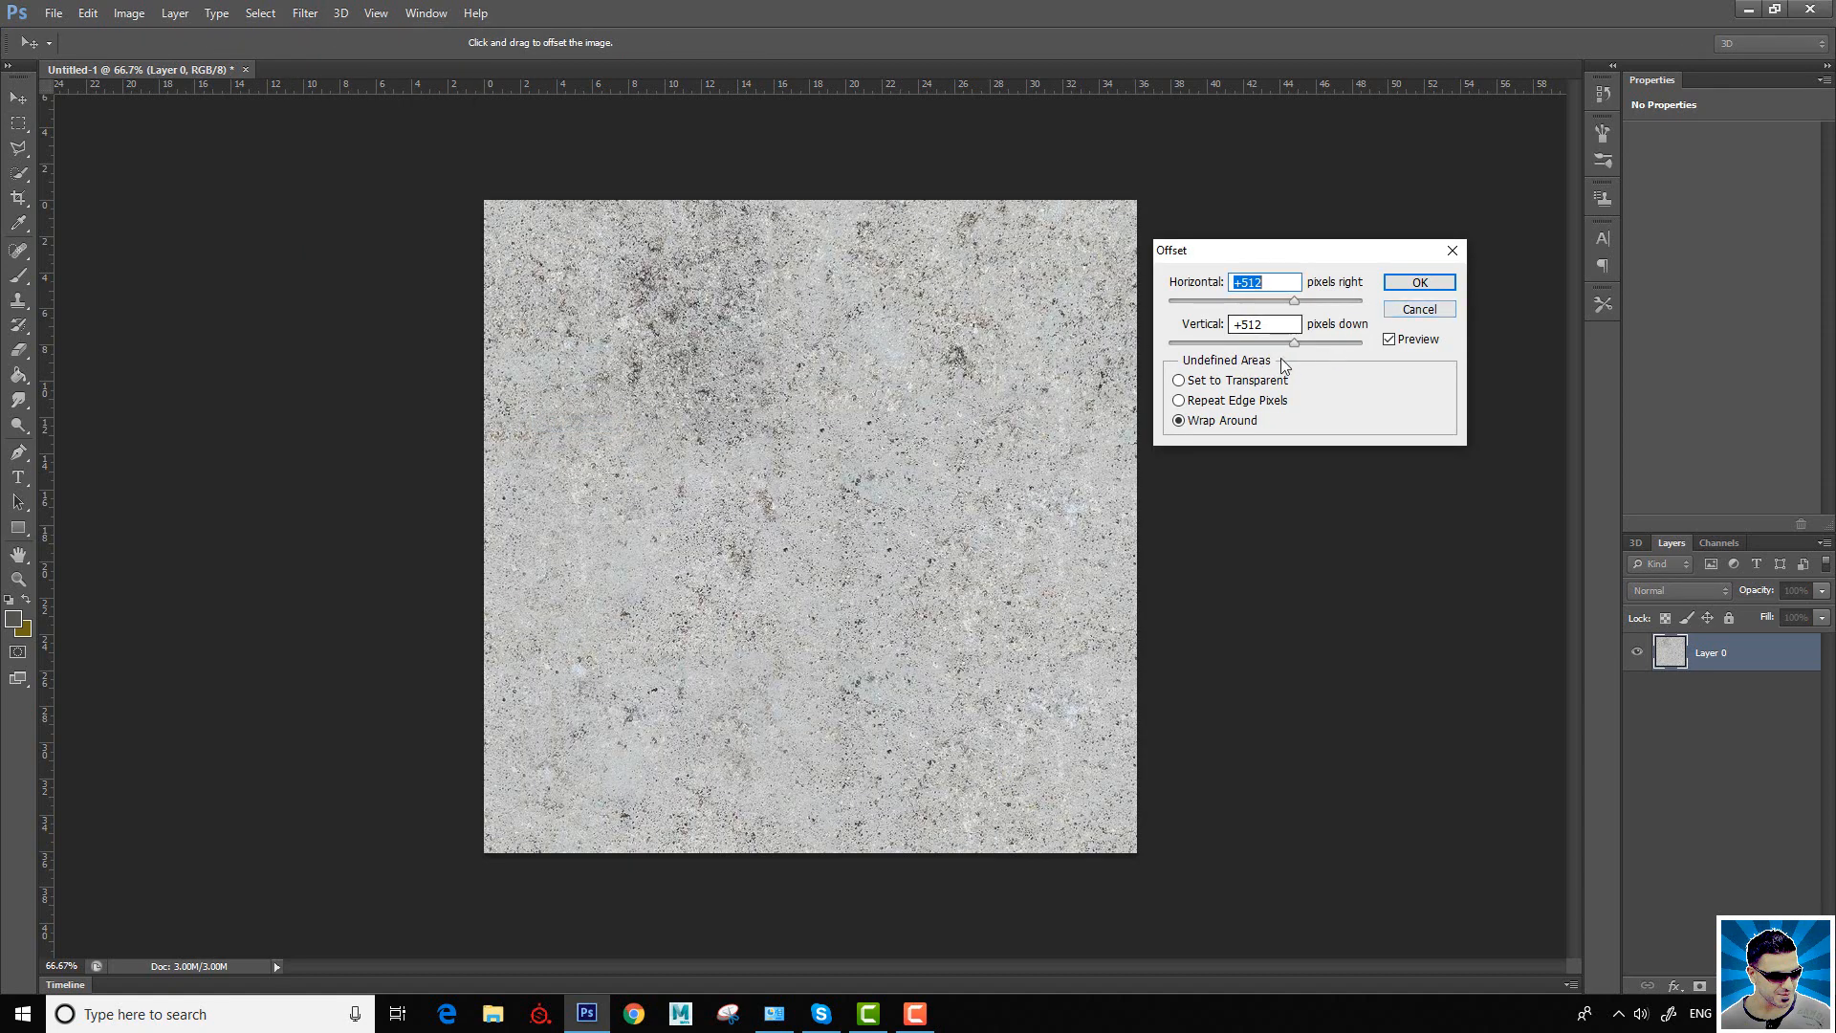
pyautogui.click(1419, 310)
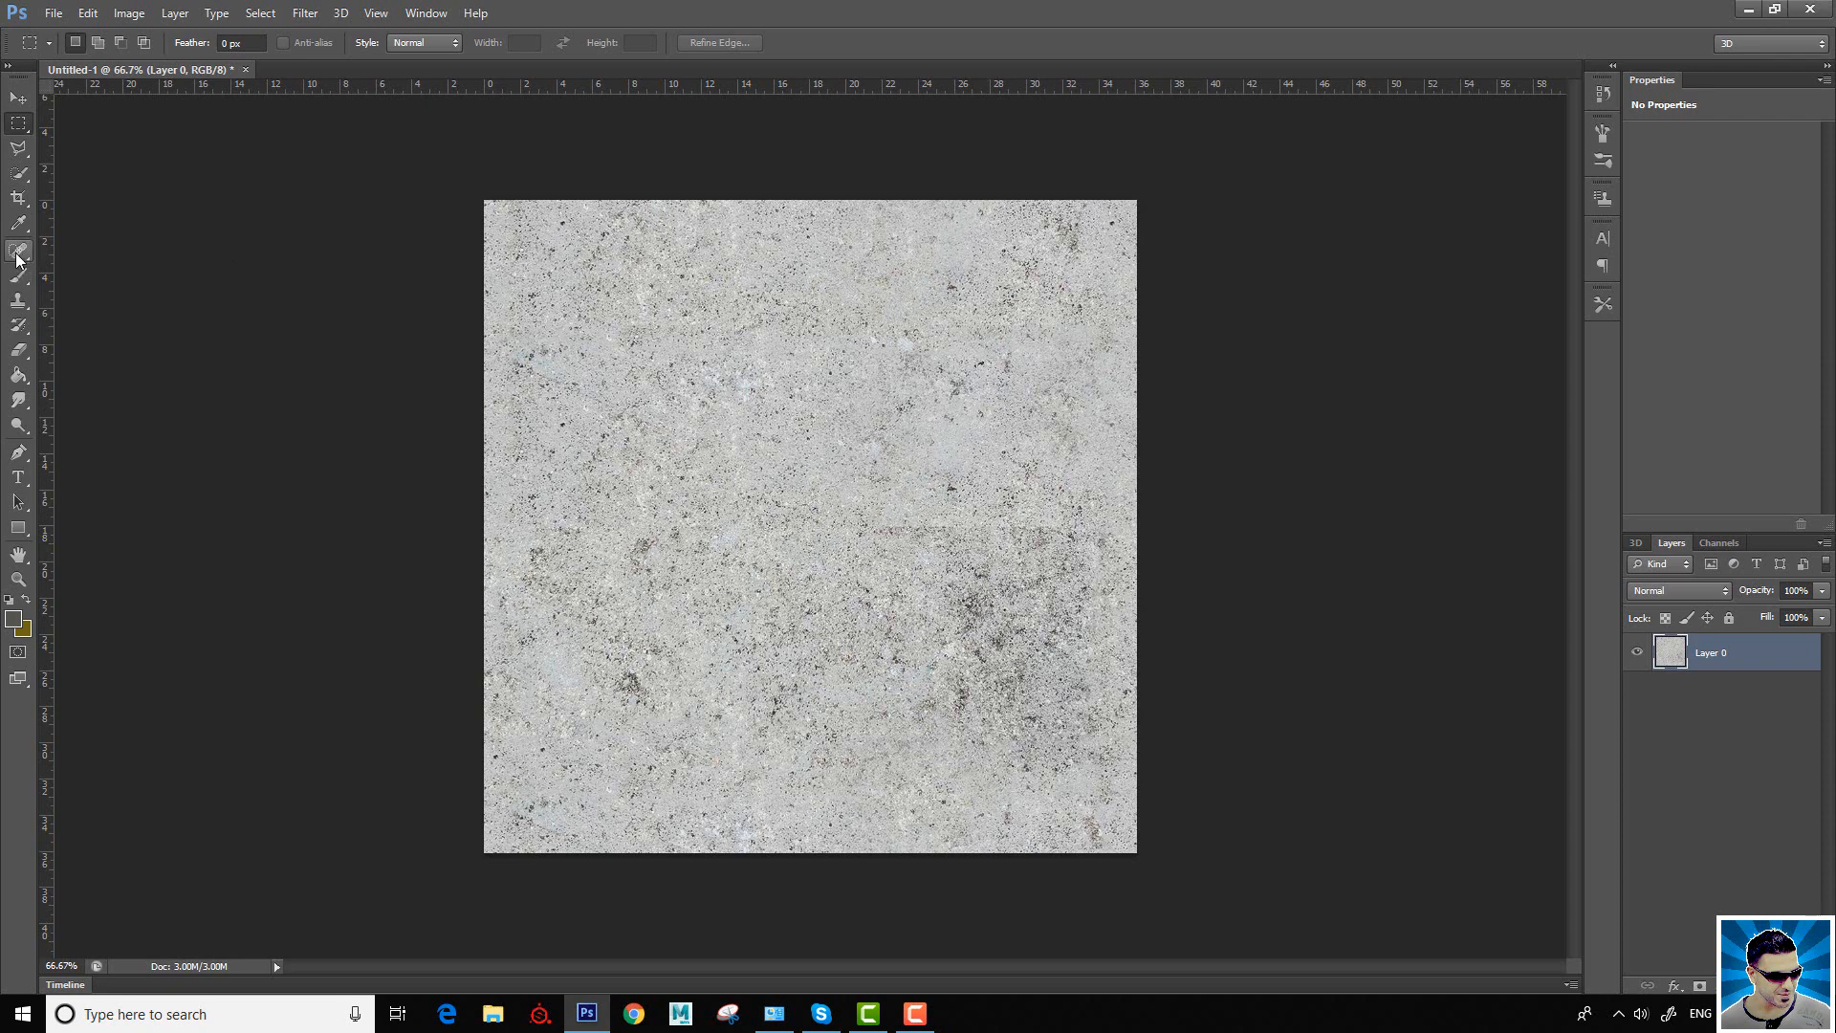
# Step: Set the Clone Stamp brush to 150 pixels and clone clean concrete over the dark stain and seam in the texture's lower-right area
pyautogui.click(18, 300)
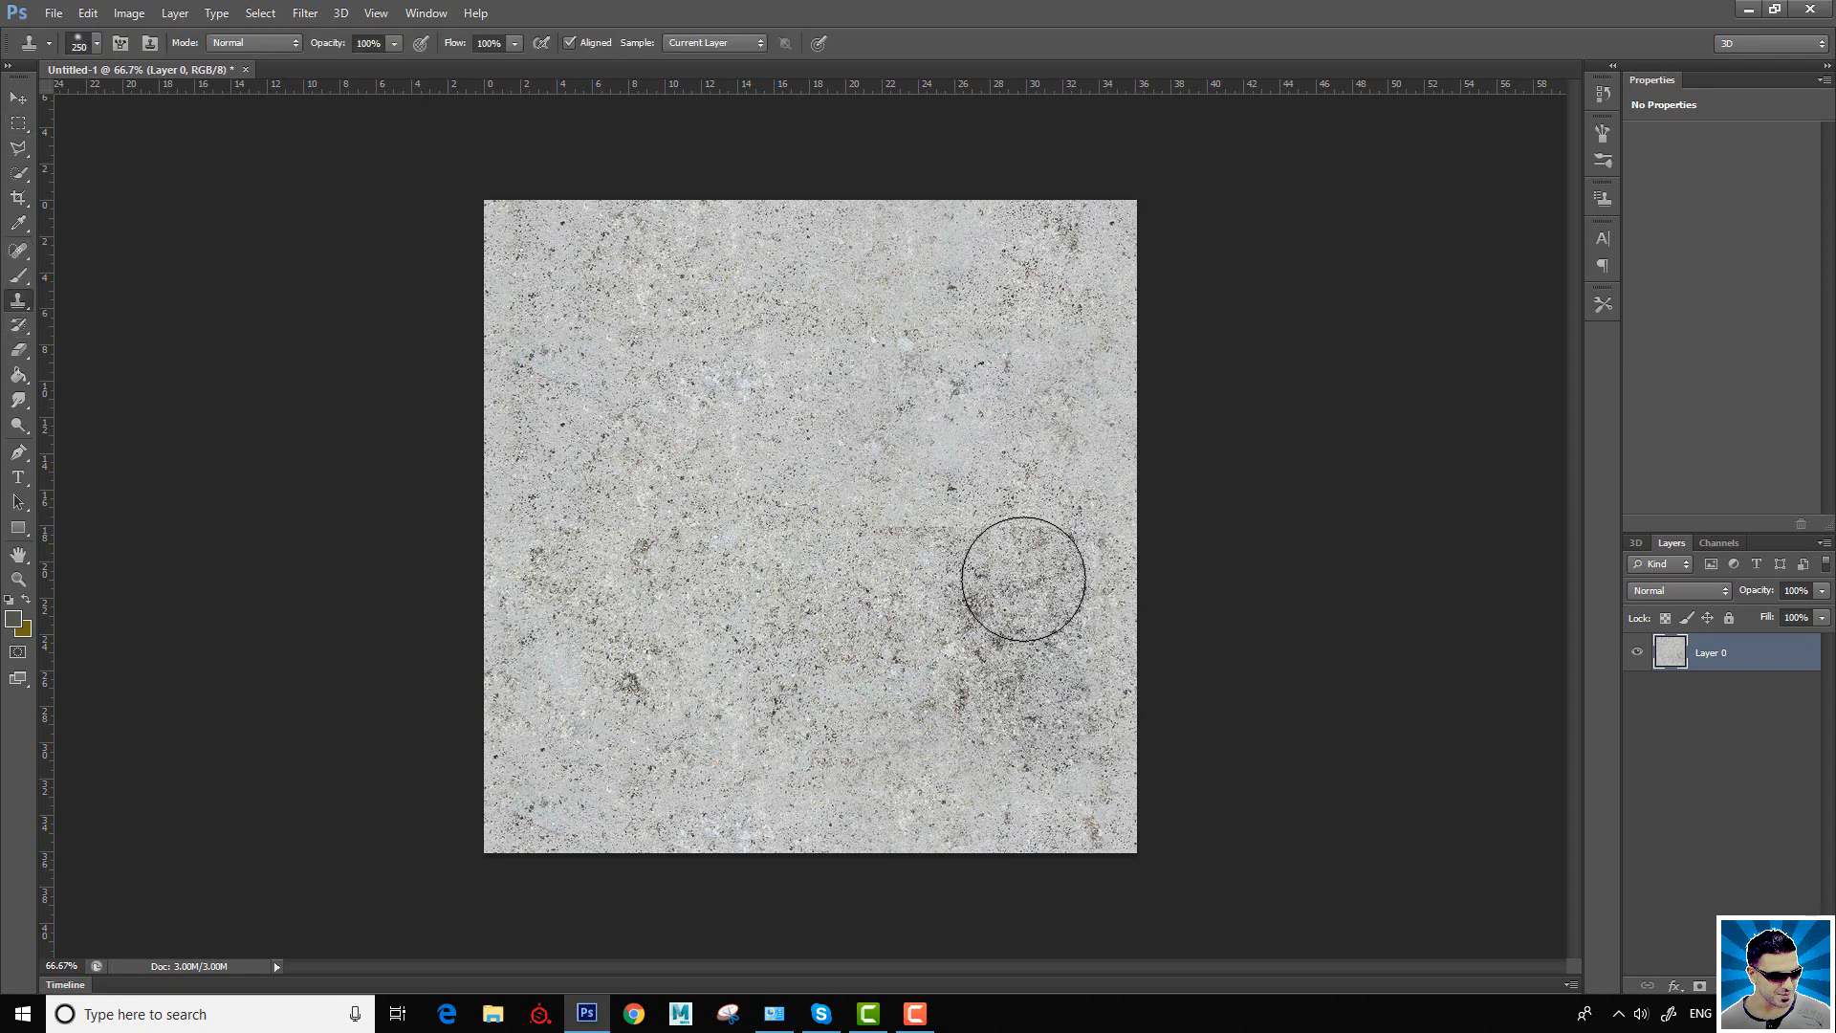
pyautogui.press('[')
pyautogui.press('[')
pyautogui.press('[')
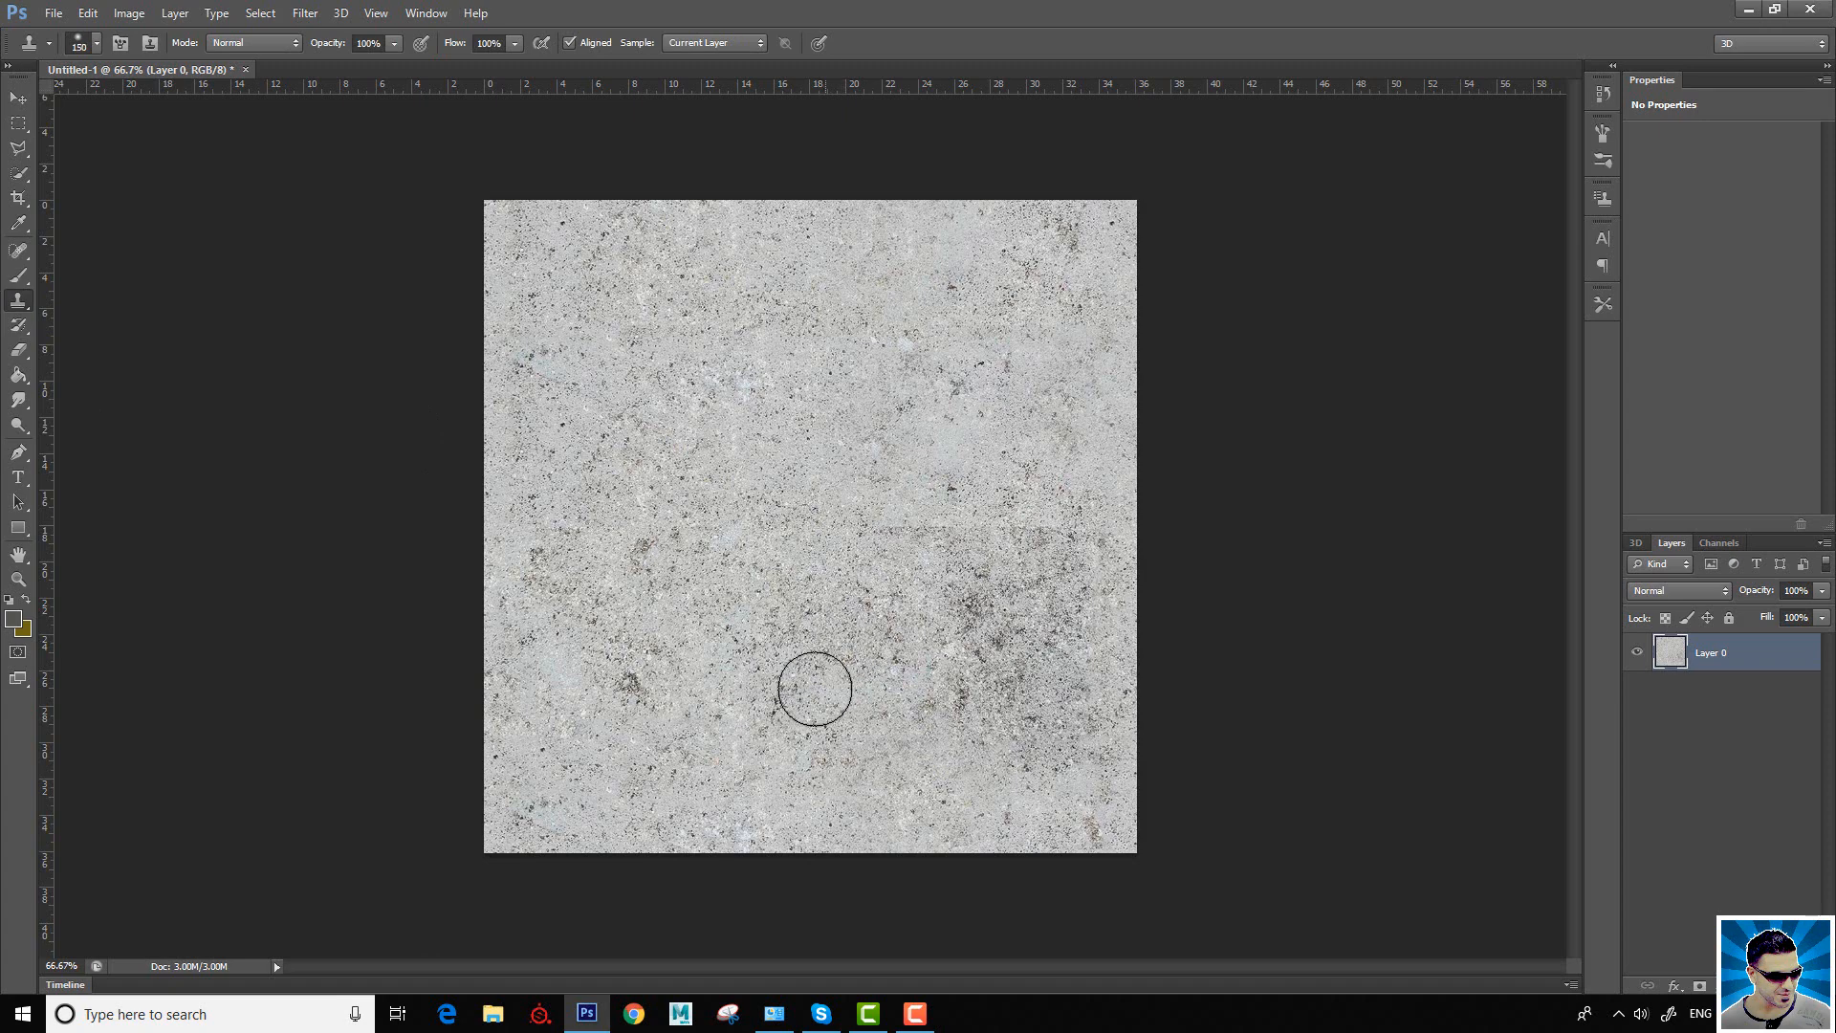
pyautogui.keyDown('alt'); pyautogui.click(752, 723); pyautogui.keyUp('alt')
pyautogui.moveTo(885, 549)
pyautogui.mouseDown()
pyautogui.moveTo(939, 517)
pyautogui.moveTo(1015, 542)
pyautogui.moveTo(1062, 528)
pyautogui.mouseUp()
pyautogui.keyDown('alt'); pyautogui.click(830, 761); pyautogui.keyUp('alt')
pyautogui.moveTo(998, 655); pyautogui.dragTo(985, 595)
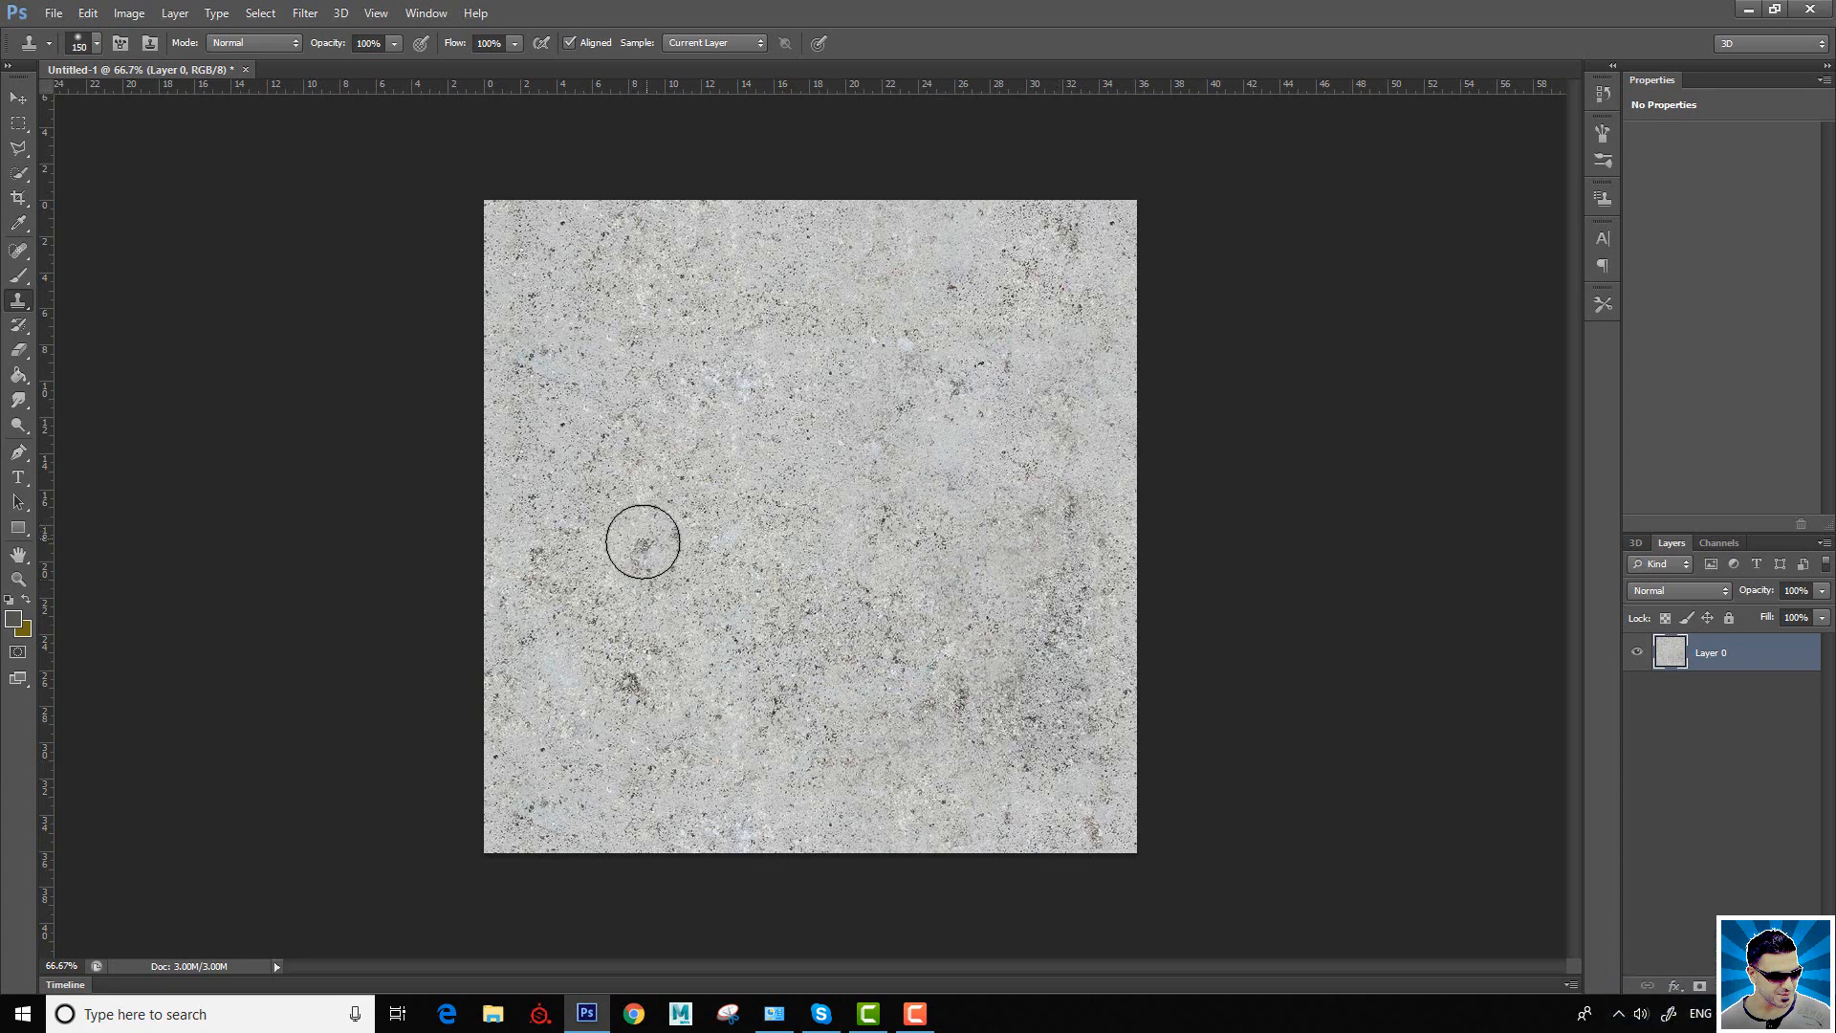
# Step: Clone clean concrete over the dark spots and the light patch in the left half and upper middle of the texture
pyautogui.moveTo(643, 541); pyautogui.dragTo(677, 529)
pyautogui.moveTo(620, 406)
pyautogui.mouseDown()
pyautogui.moveTo(617, 448)
pyautogui.moveTo(625, 380)
pyautogui.moveTo(663, 444)
pyautogui.mouseUp()
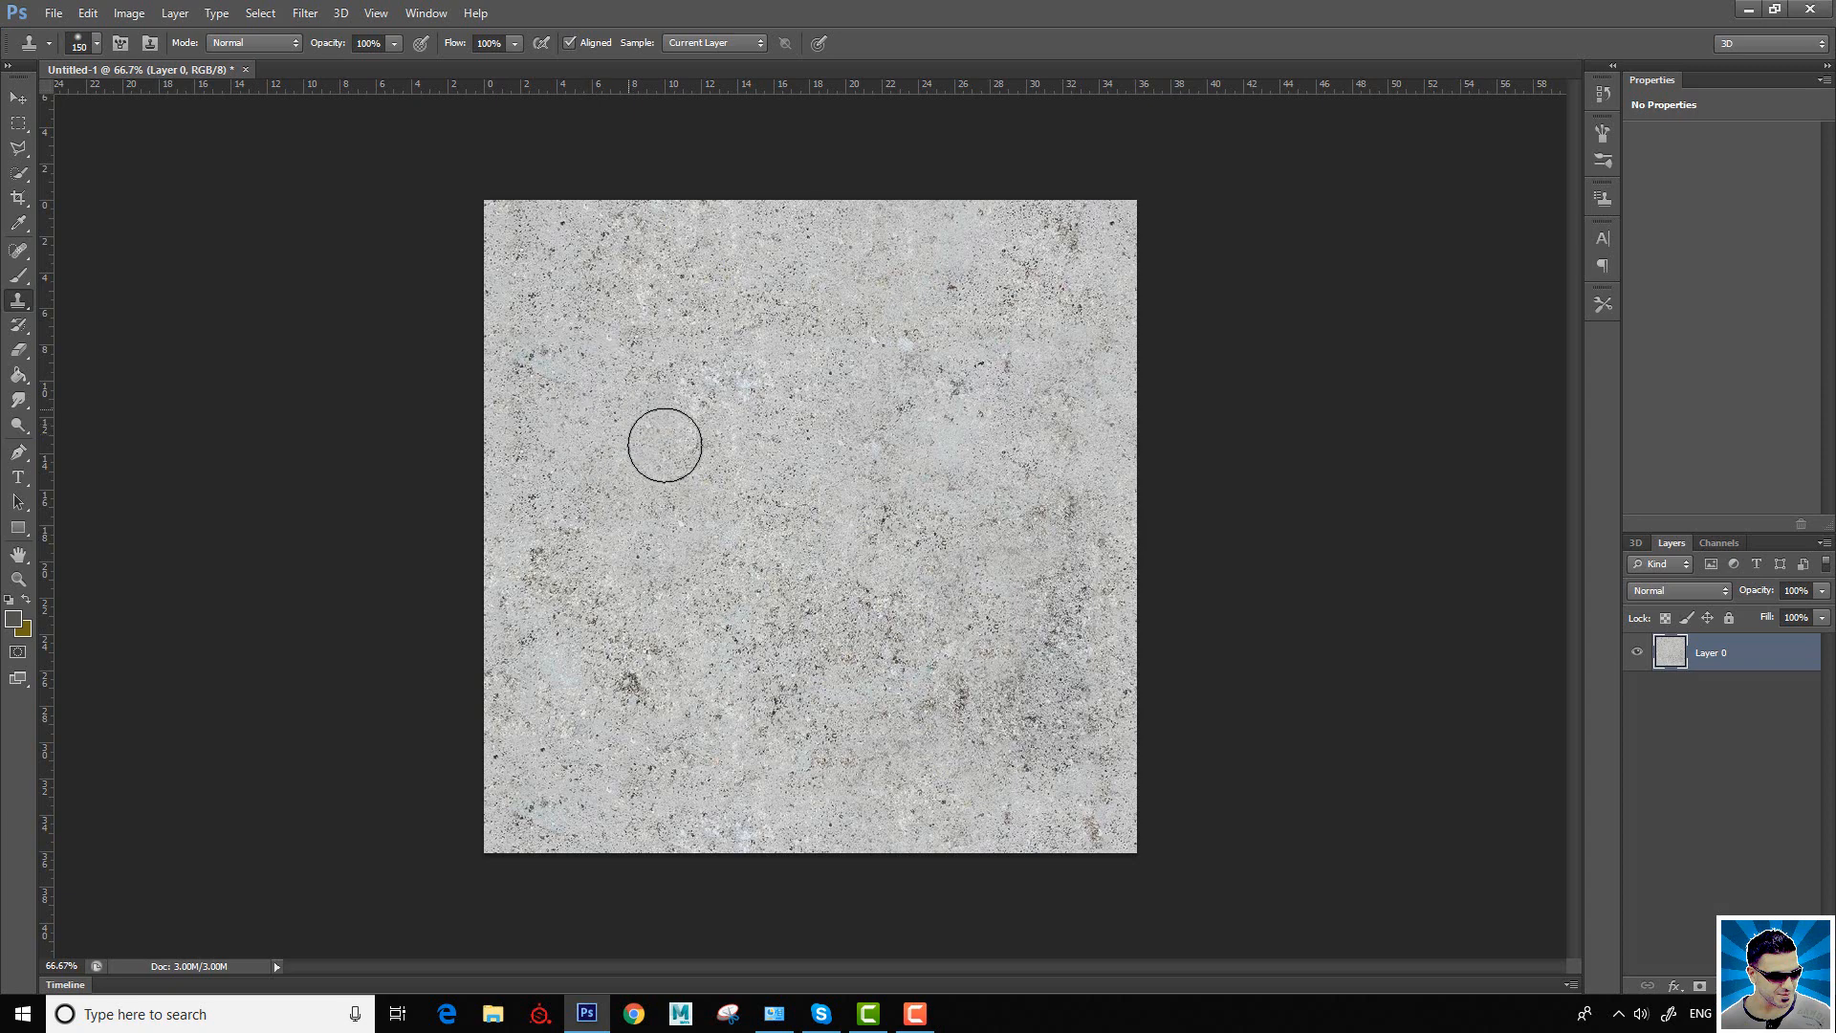
pyautogui.keyDown('alt'); pyautogui.click(885, 708); pyautogui.keyUp('alt')
pyautogui.moveTo(708, 339)
pyautogui.mouseDown()
pyautogui.moveTo(788, 351)
pyautogui.moveTo(809, 590)
pyautogui.moveTo(770, 605)
pyautogui.moveTo(760, 346)
pyautogui.mouseUp()
pyautogui.keyDown('alt'); pyautogui.click(765, 569); pyautogui.keyUp('alt')
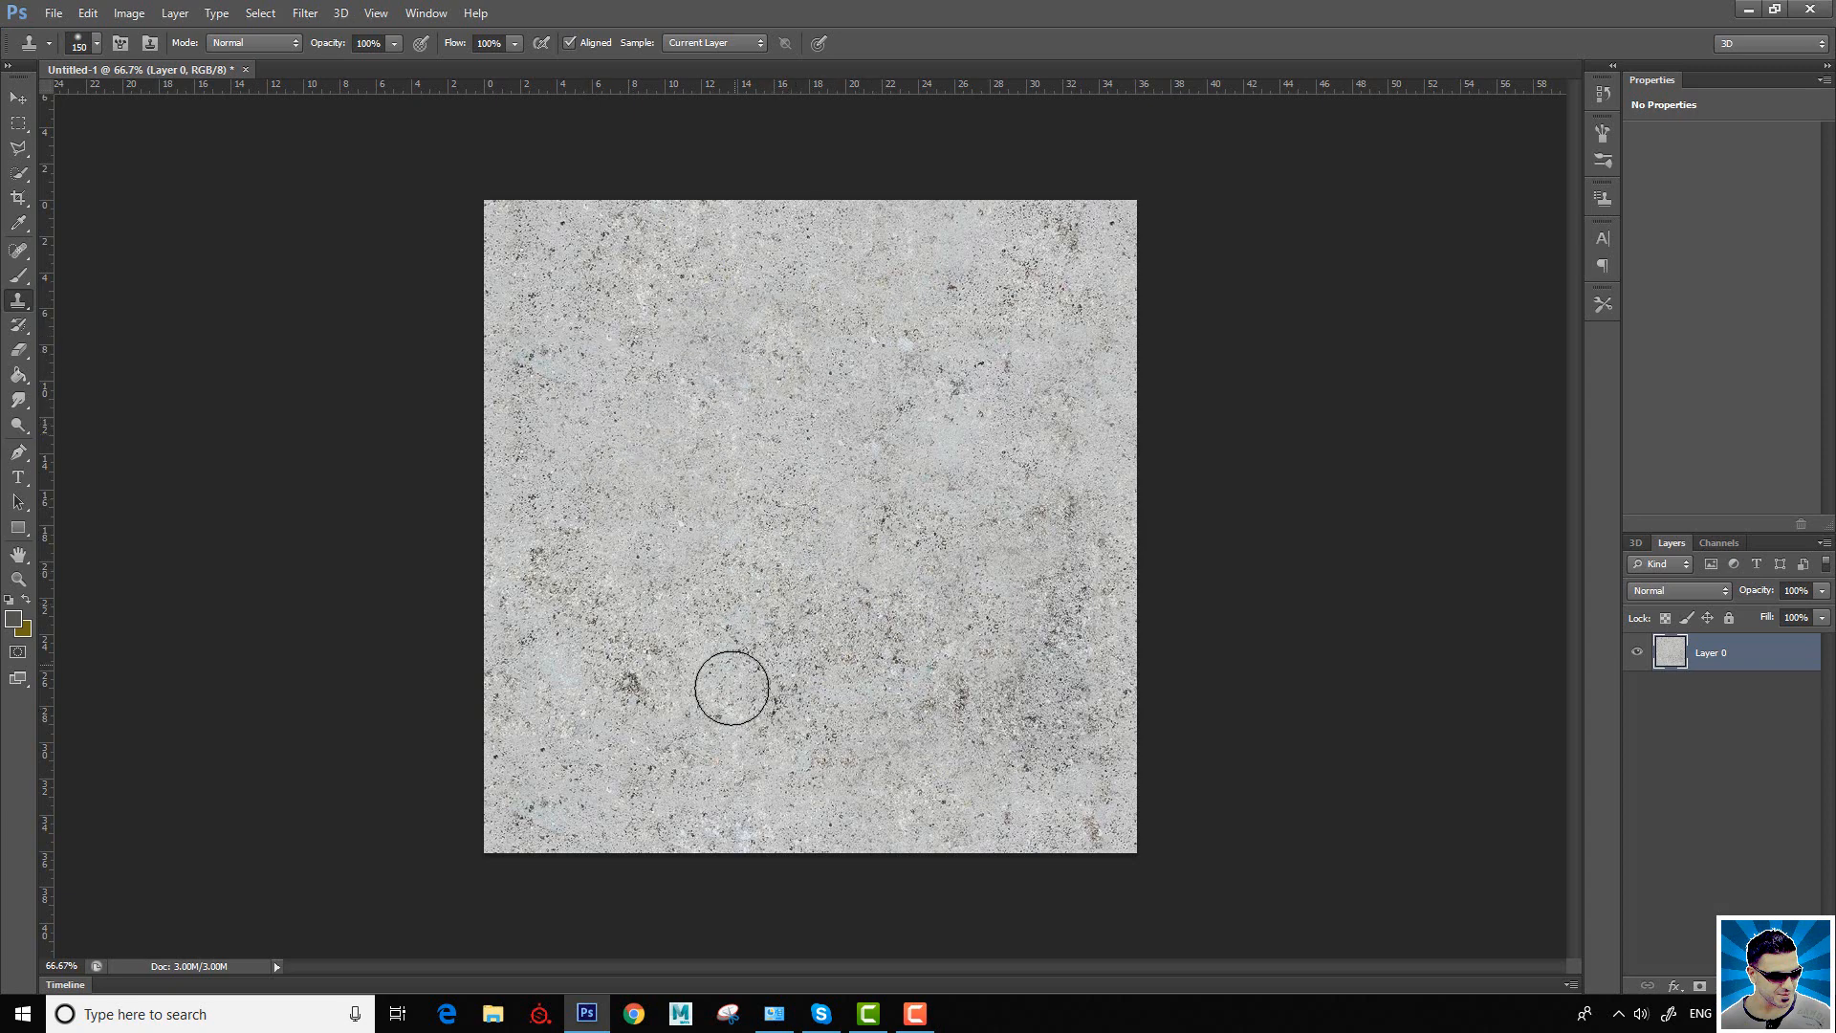
pyautogui.keyDown('alt'); pyautogui.click(763, 592); pyautogui.keyUp('alt')
pyautogui.moveTo(644, 684); pyautogui.dragTo(622, 696)
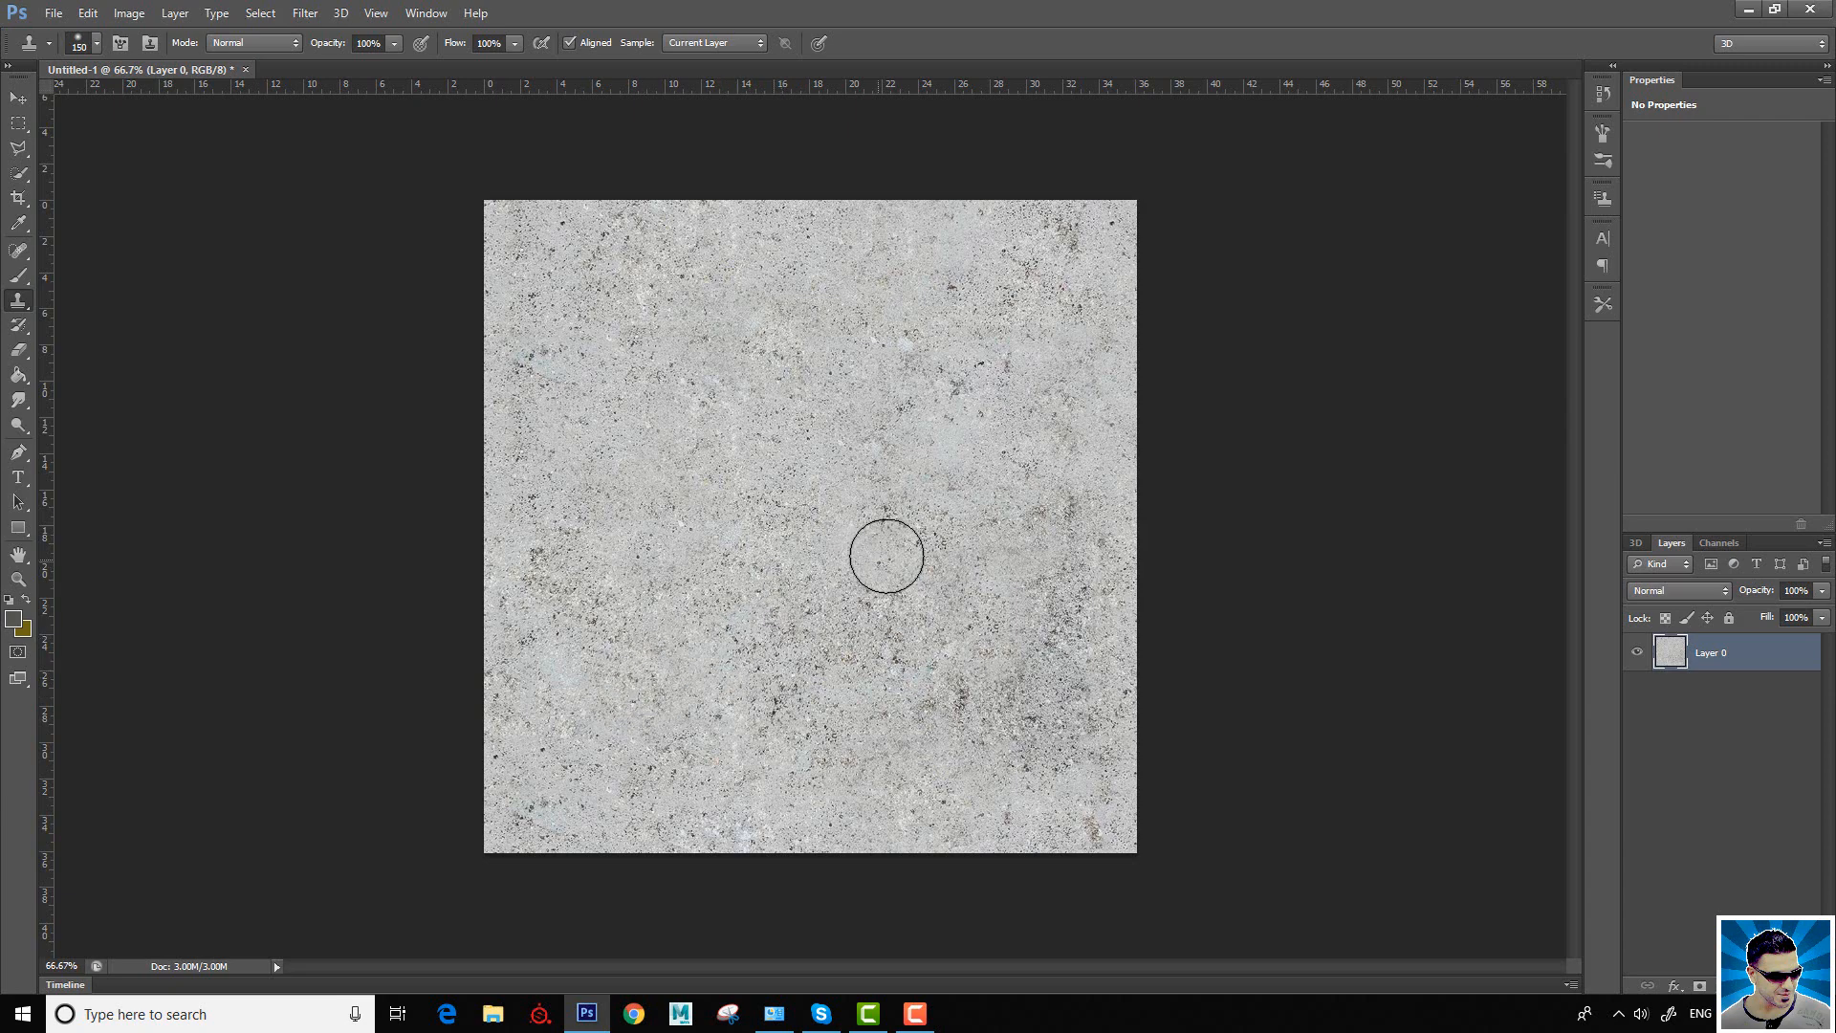
# Step: Clone sampled concrete over the dark speckles right of the texture's upper middle, around its center, and below the center
pyautogui.keyDown('alt'); pyautogui.click(957, 473); pyautogui.keyUp('alt')
pyautogui.moveTo(980, 391)
pyautogui.mouseDown()
pyautogui.moveTo(966, 357)
pyautogui.moveTo(893, 414)
pyautogui.mouseUp()
pyautogui.keyDown('alt'); pyautogui.click(640, 474); pyautogui.keyUp('alt')
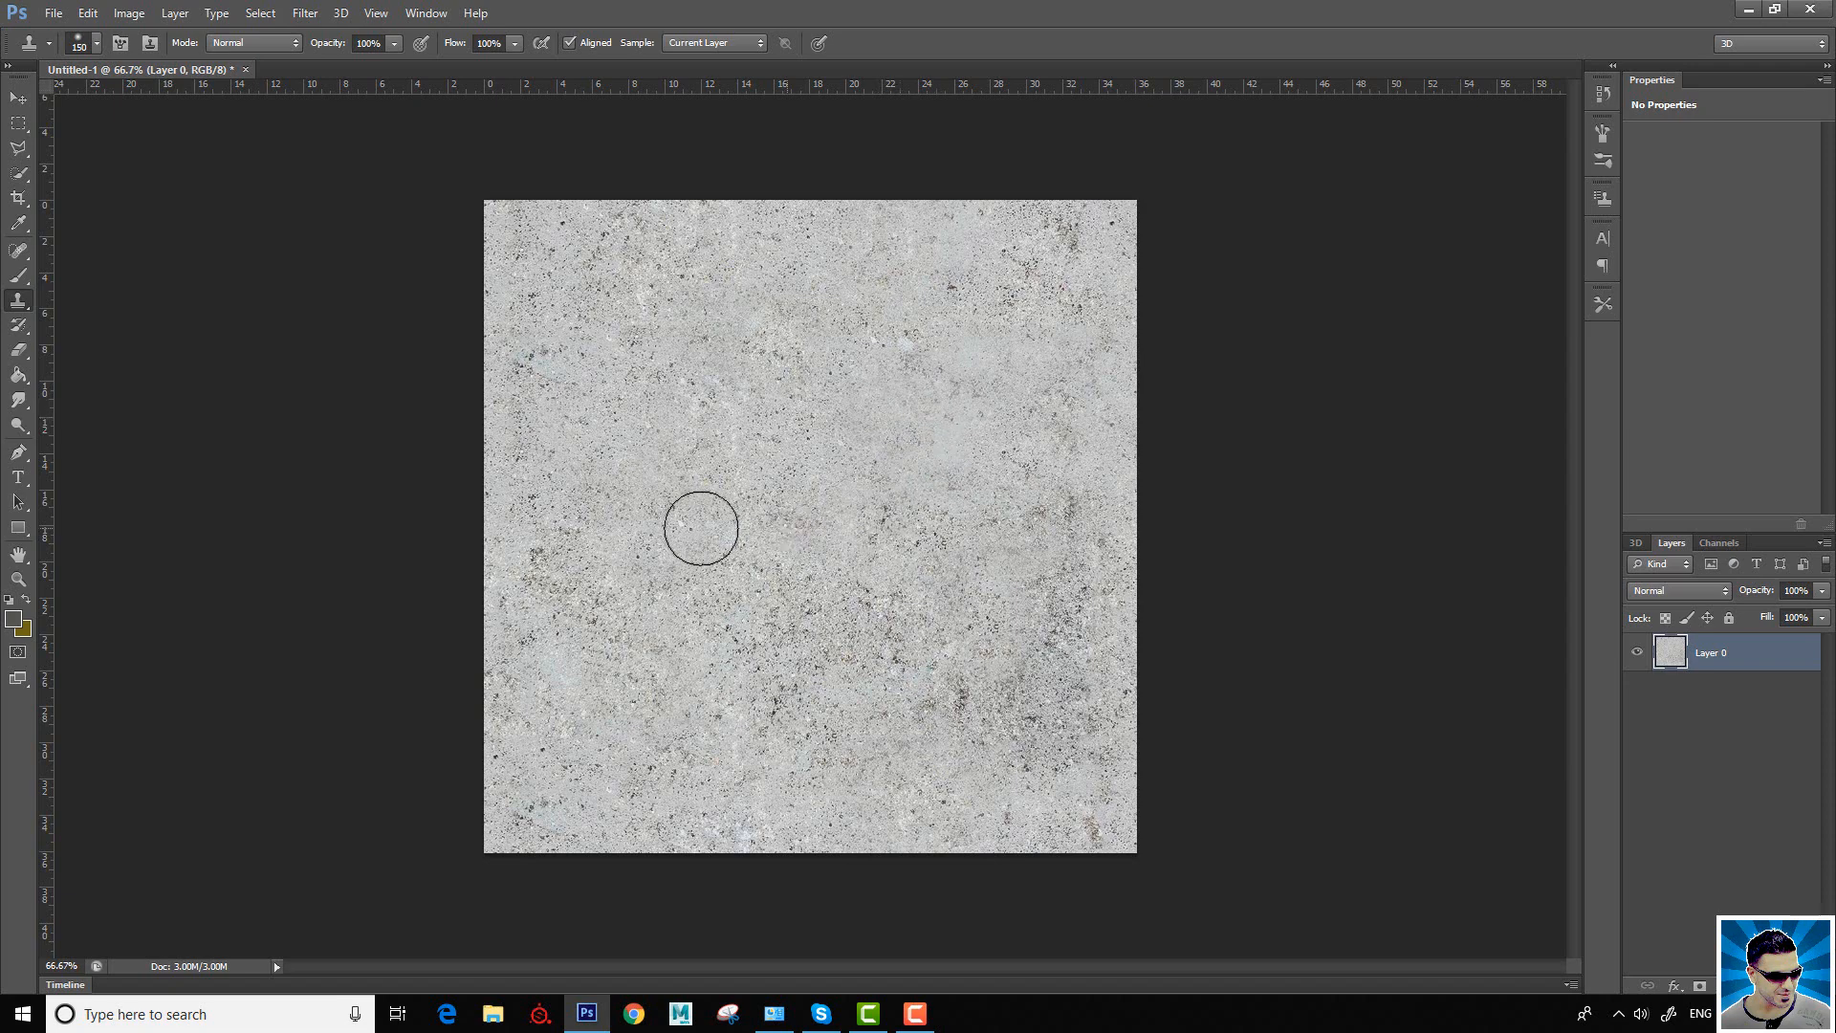
pyautogui.keyDown('alt'); pyautogui.click(625, 520); pyautogui.keyUp('alt')
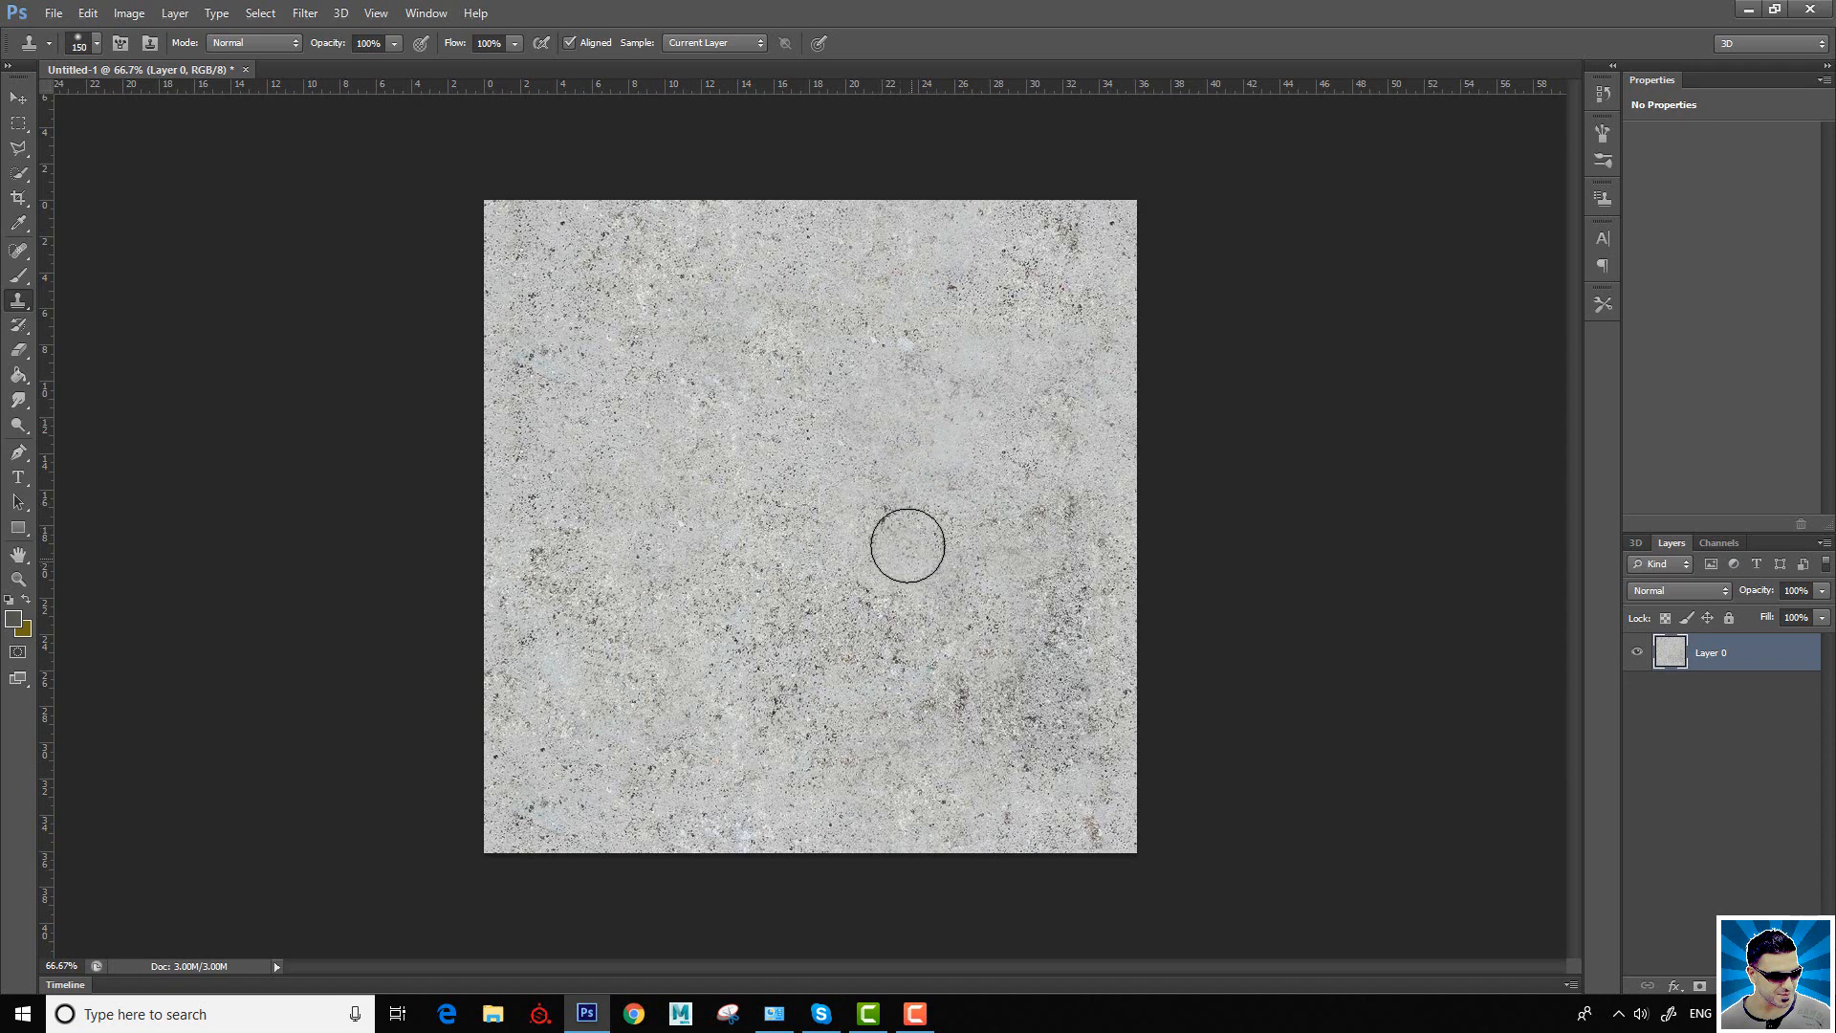
pyautogui.moveTo(907, 546); pyautogui.dragTo(891, 529)
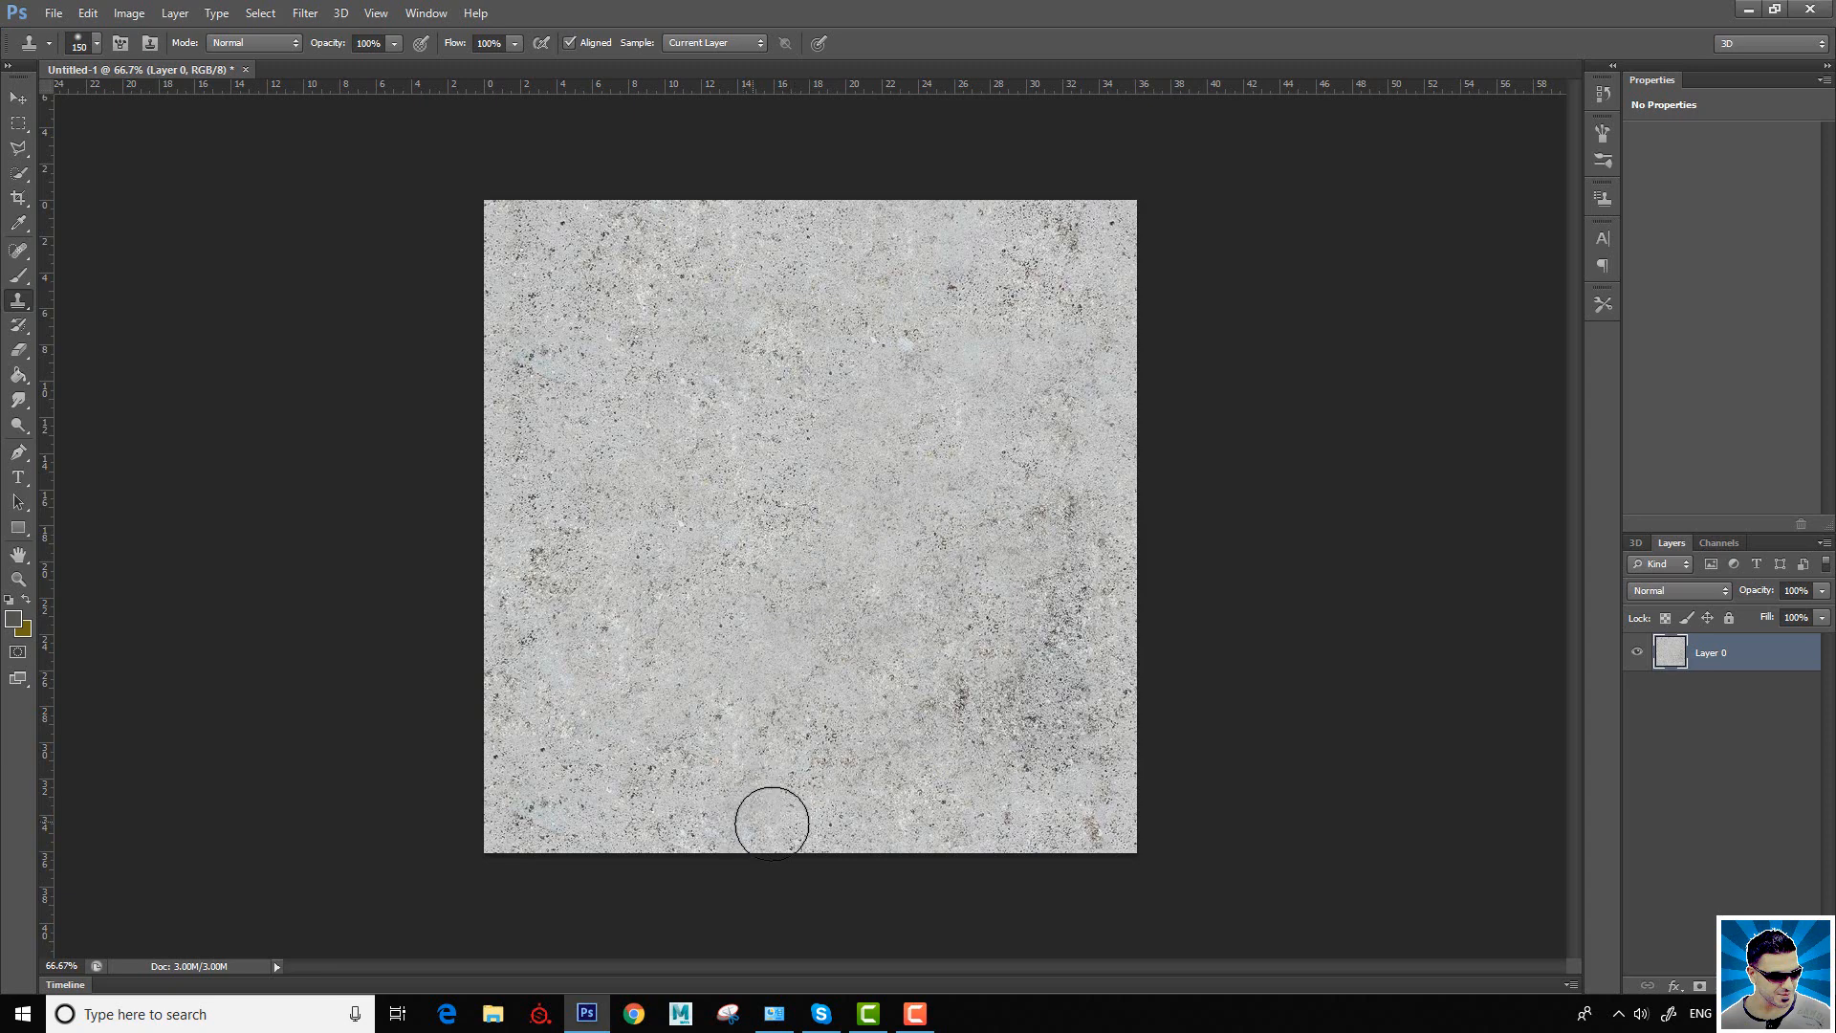
pyautogui.click(781, 646)
pyautogui.keyDown('alt'); pyautogui.click(837, 625); pyautogui.keyUp('alt')
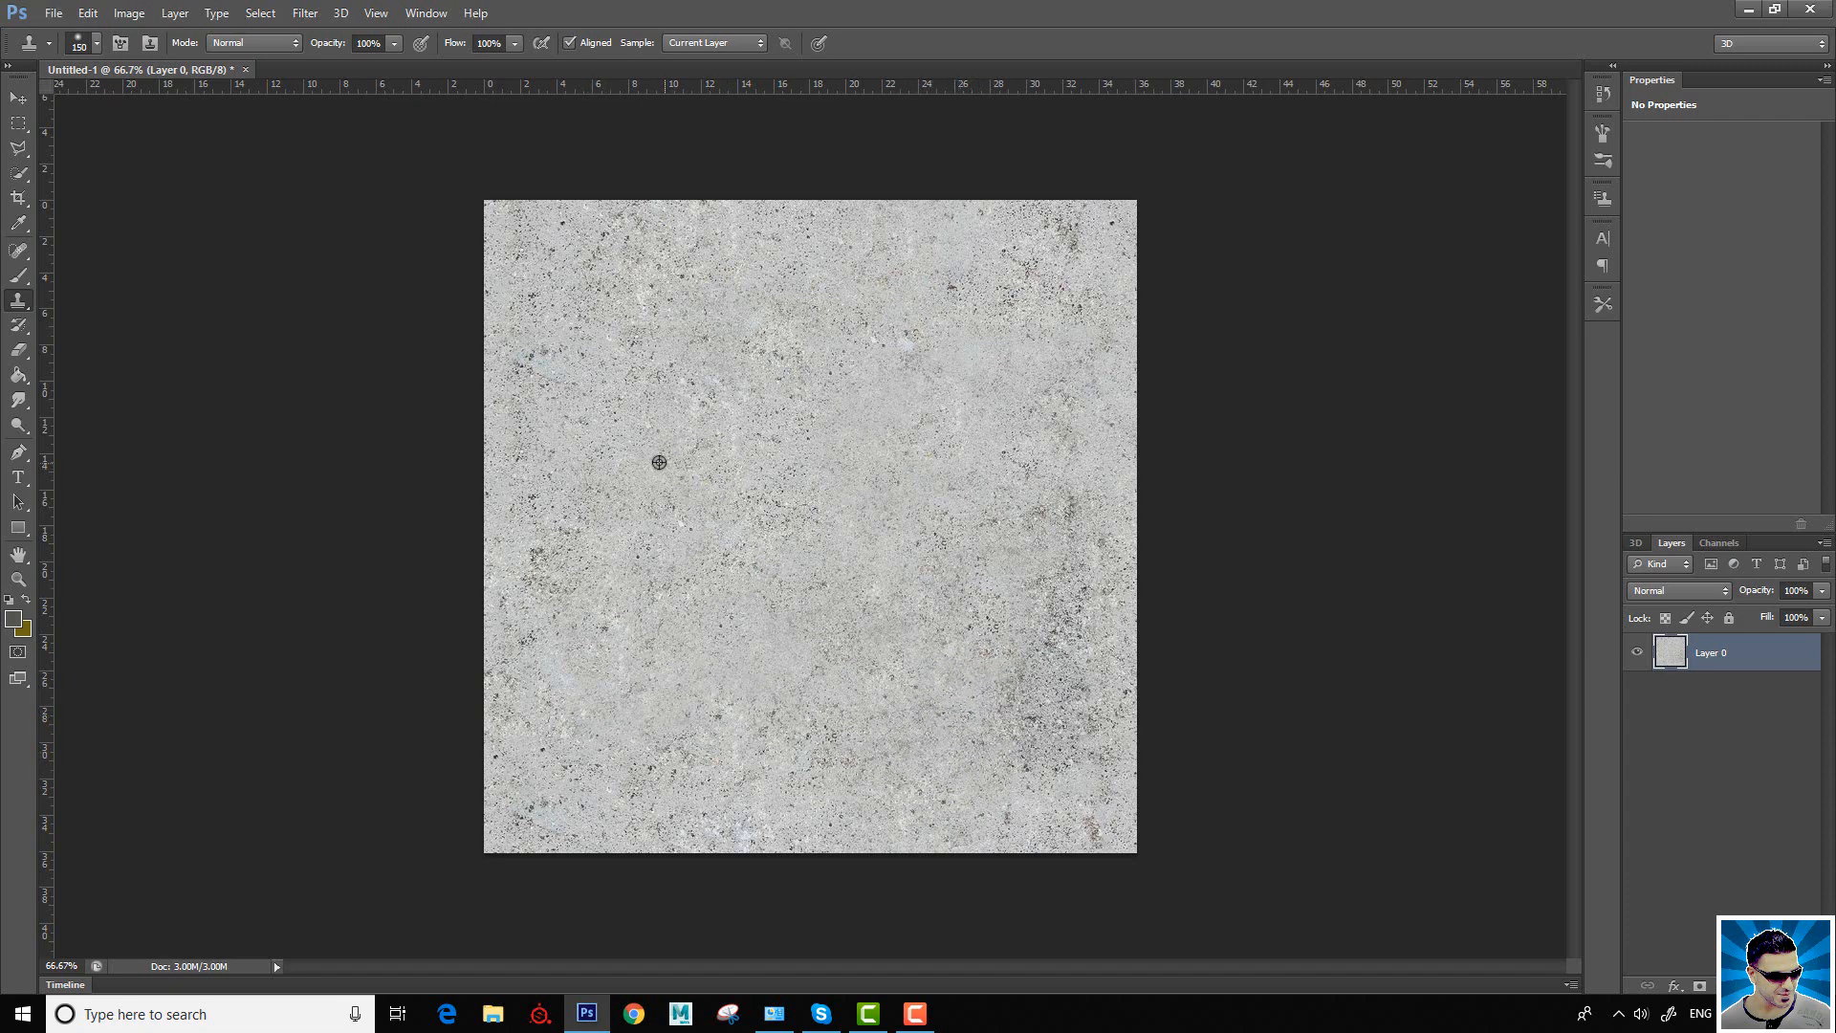
# Step: Clone sampled concrete over the light spot at the upper middle and the dark patches along the texture's right side
pyautogui.keyDown('alt'); pyautogui.click(586, 500); pyautogui.keyUp('alt')
pyautogui.moveTo(959, 354); pyautogui.dragTo(915, 340)
pyautogui.keyDown('alt'); pyautogui.click(565, 715); pyautogui.keyUp('alt')
pyautogui.click(1075, 517)
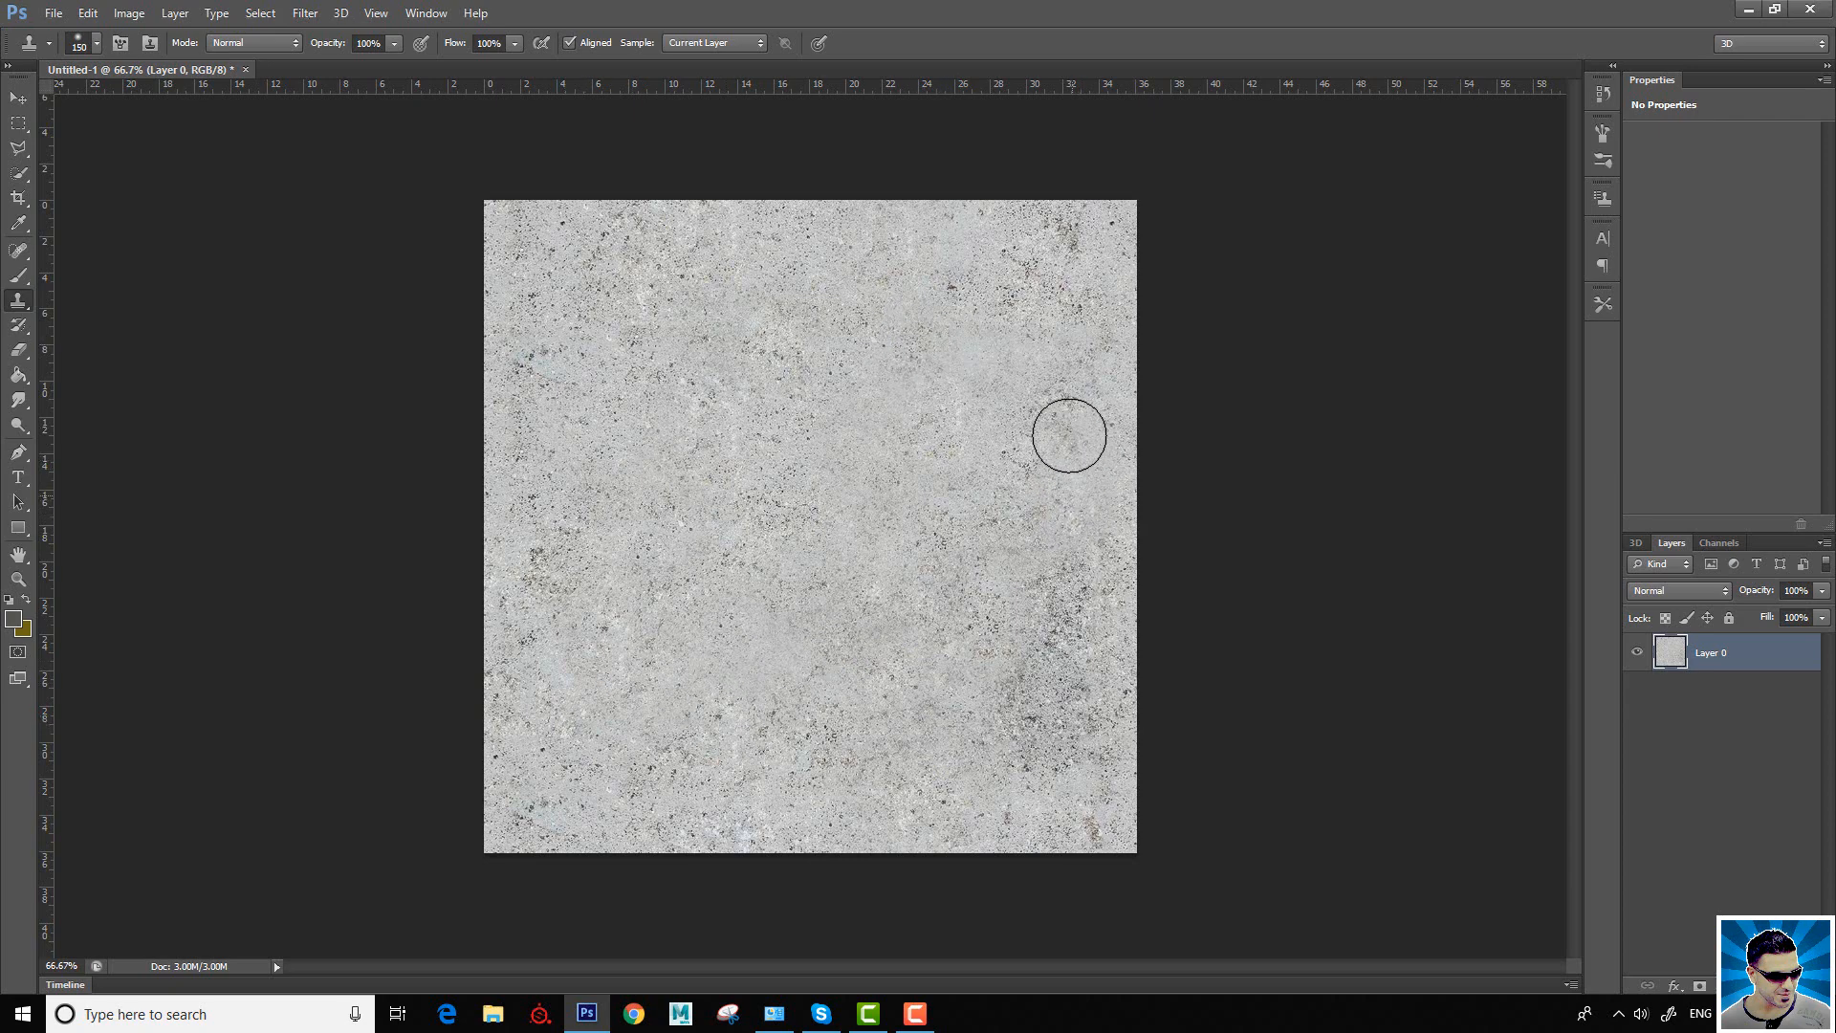
pyautogui.keyDown('alt'); pyautogui.click(628, 754); pyautogui.keyUp('alt')
pyautogui.moveTo(1033, 697); pyautogui.dragTo(997, 666)
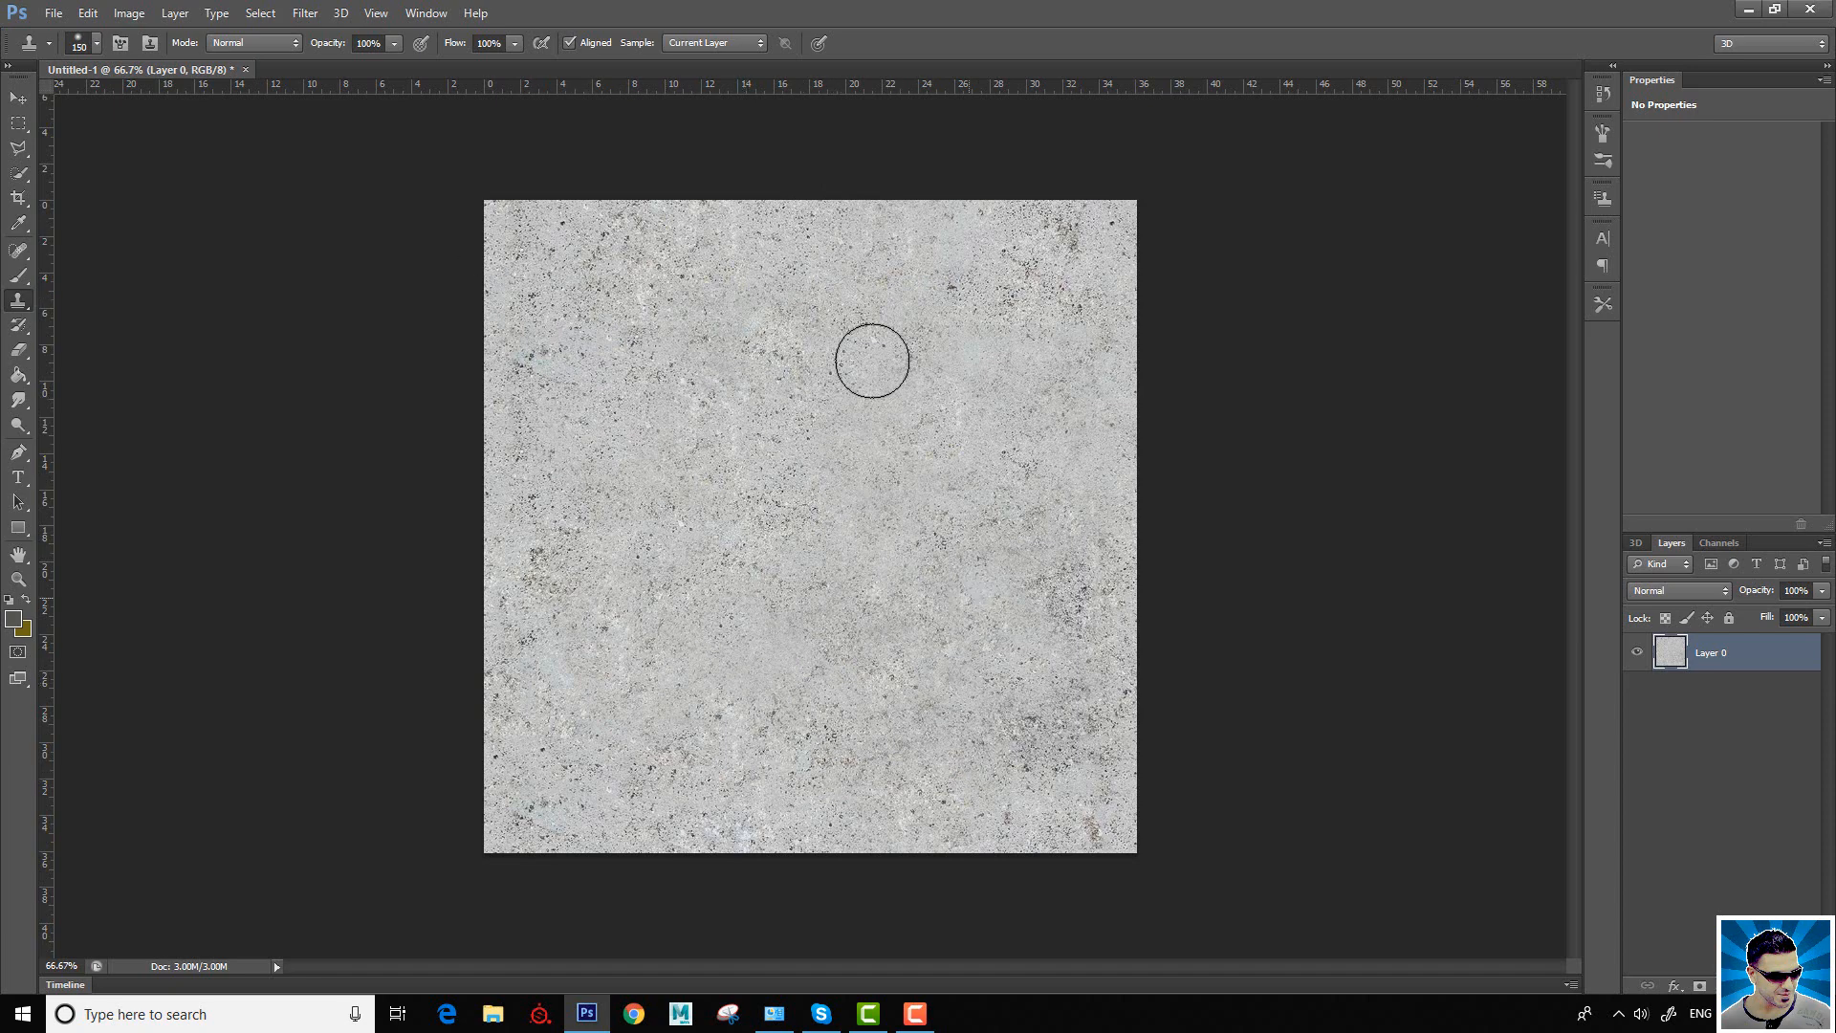
# Step: Preview the Offset filter at 512 pixels right and down to check the retouched texture's seams, and cancel it
pyautogui.click(314, 13)
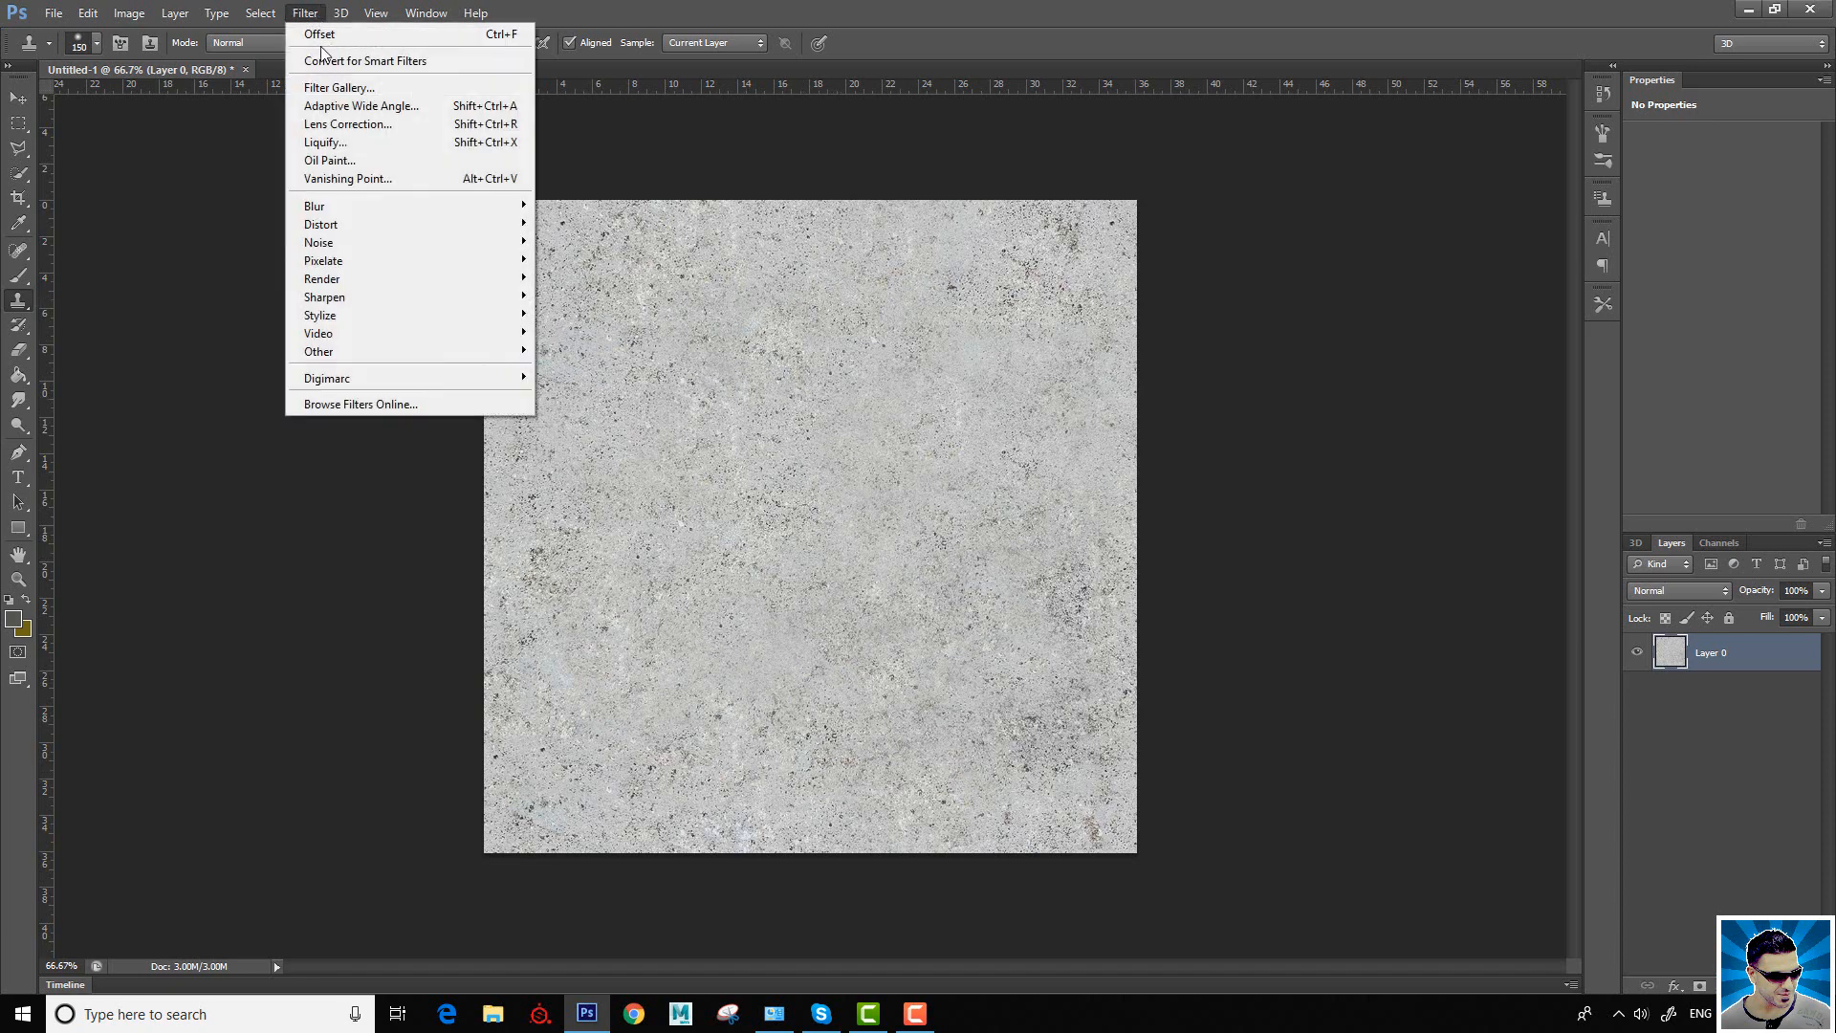
pyautogui.moveTo(480, 358)
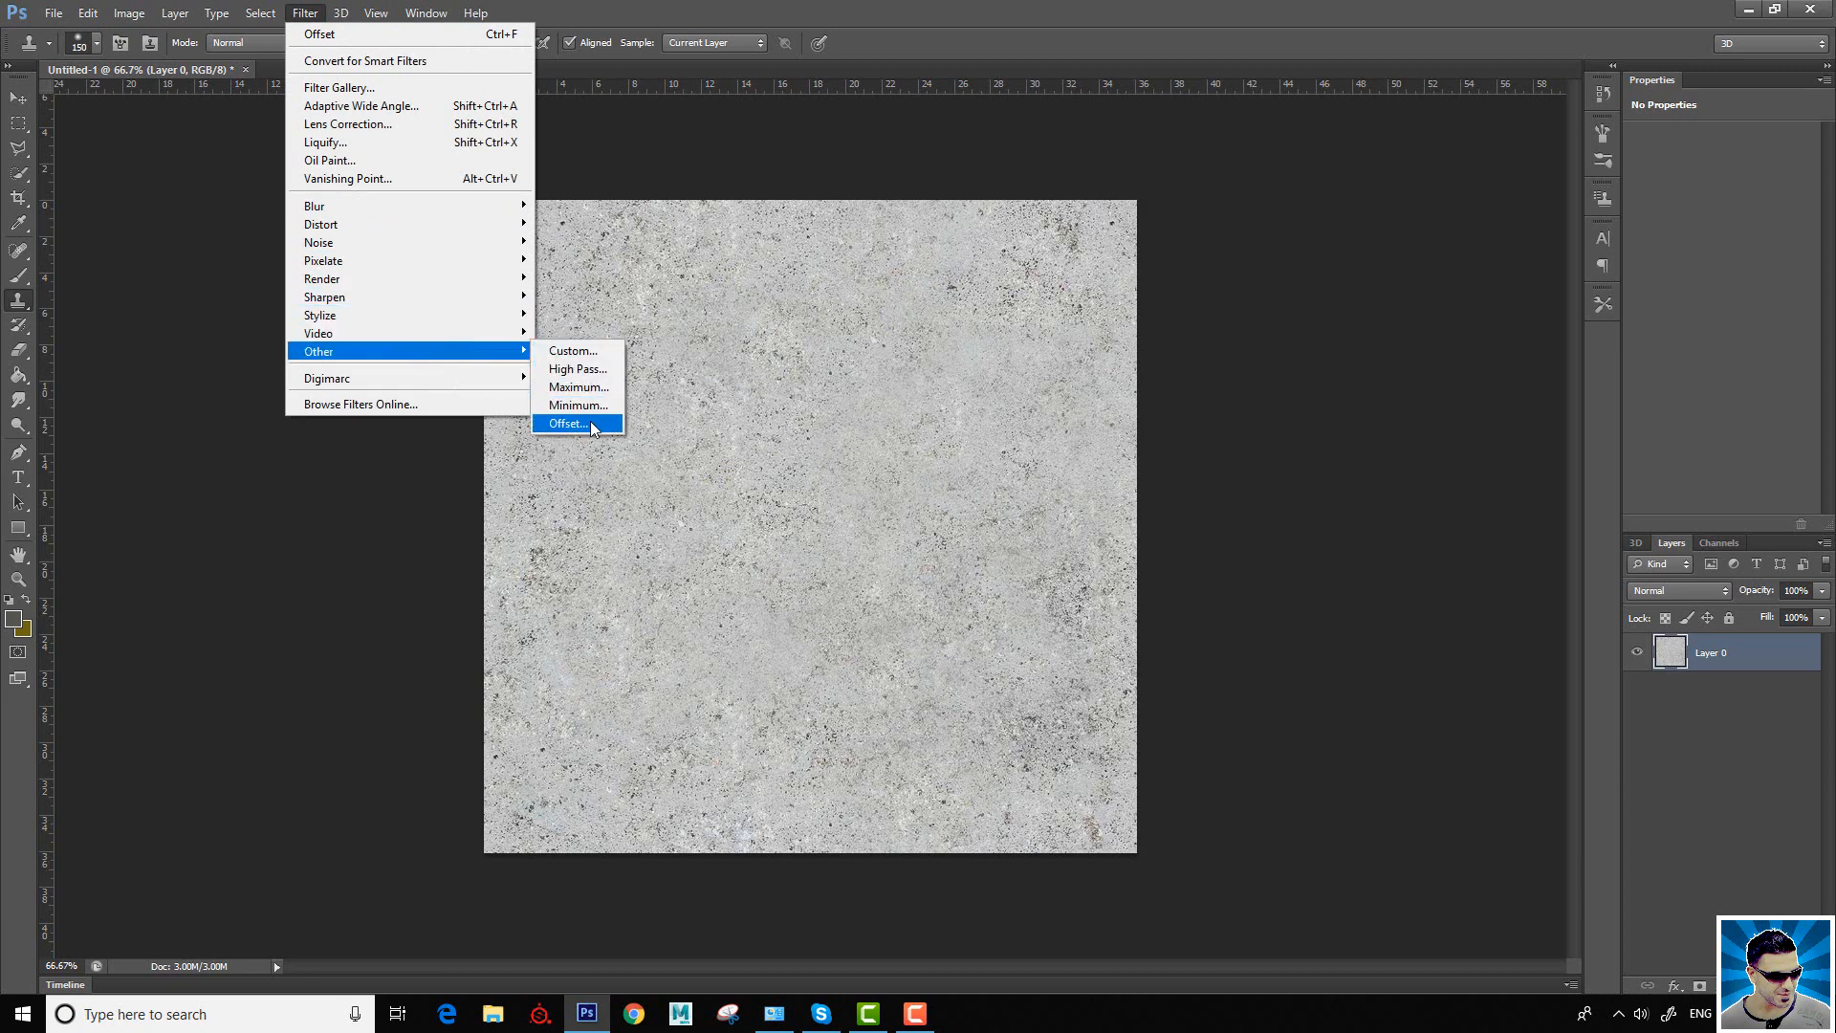
pyautogui.click(574, 424)
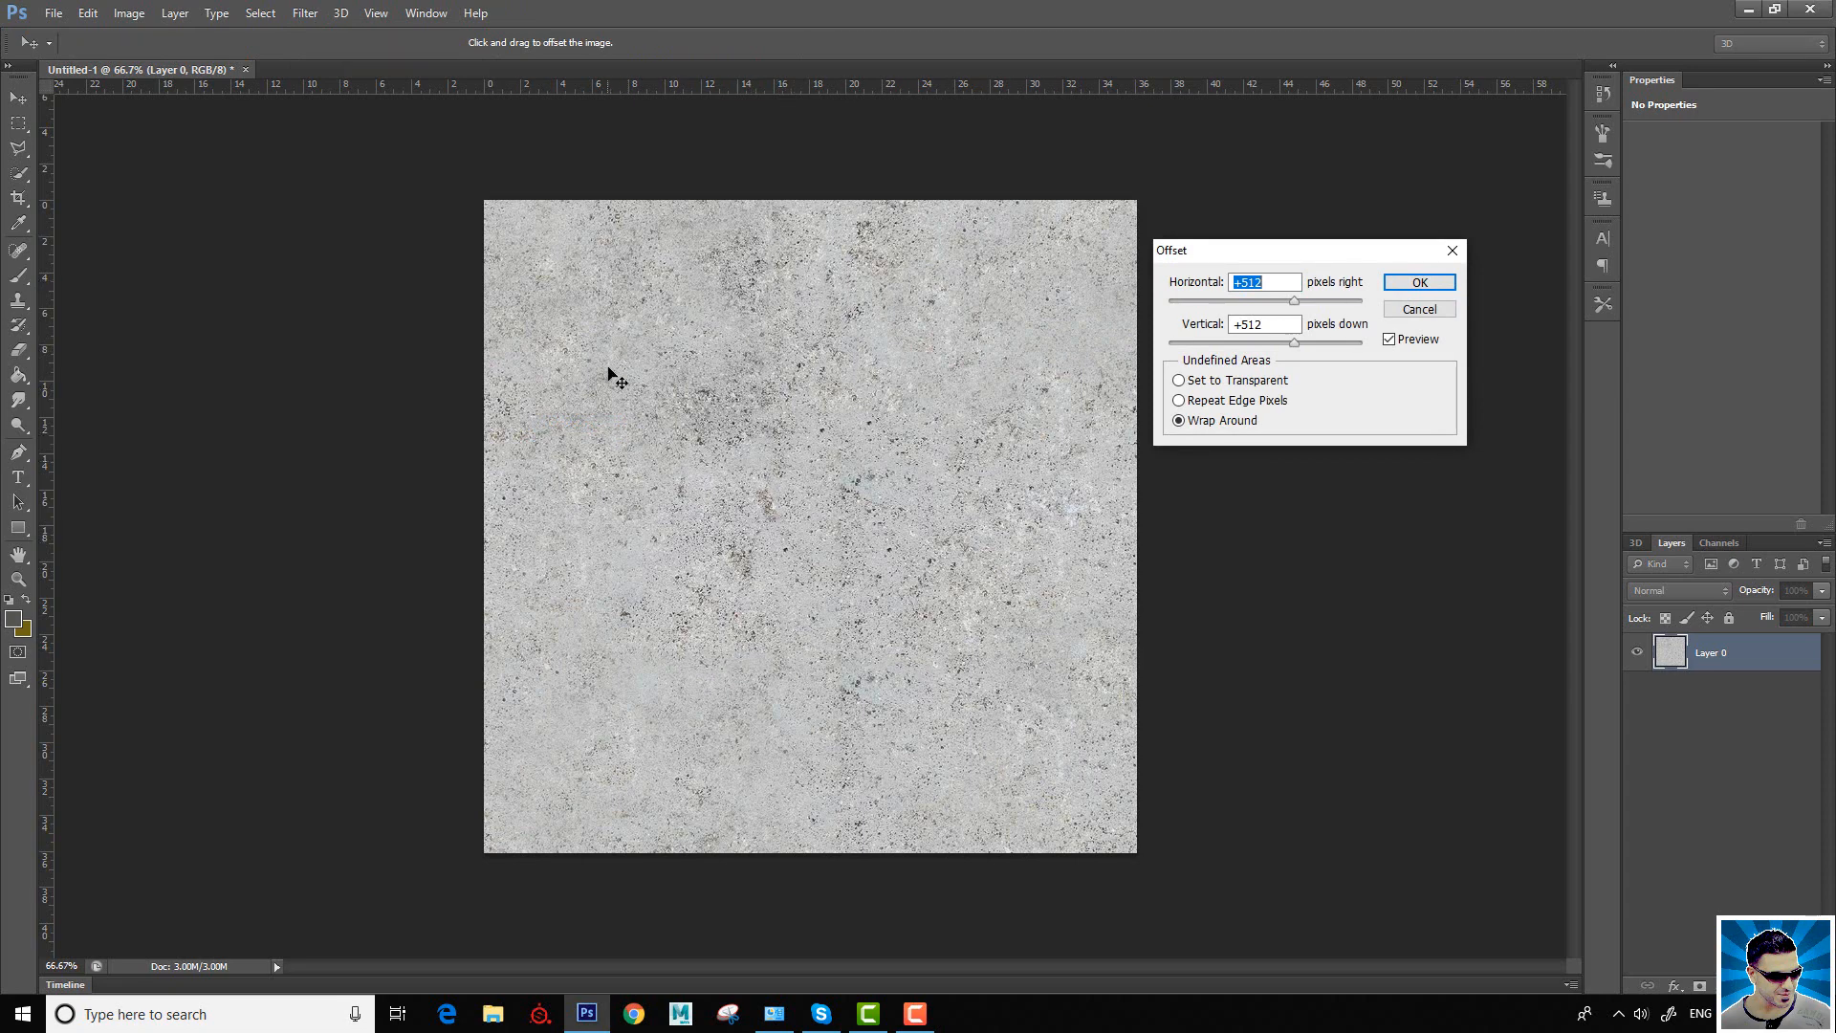
pyautogui.click(1419, 309)
pyautogui.press('s')
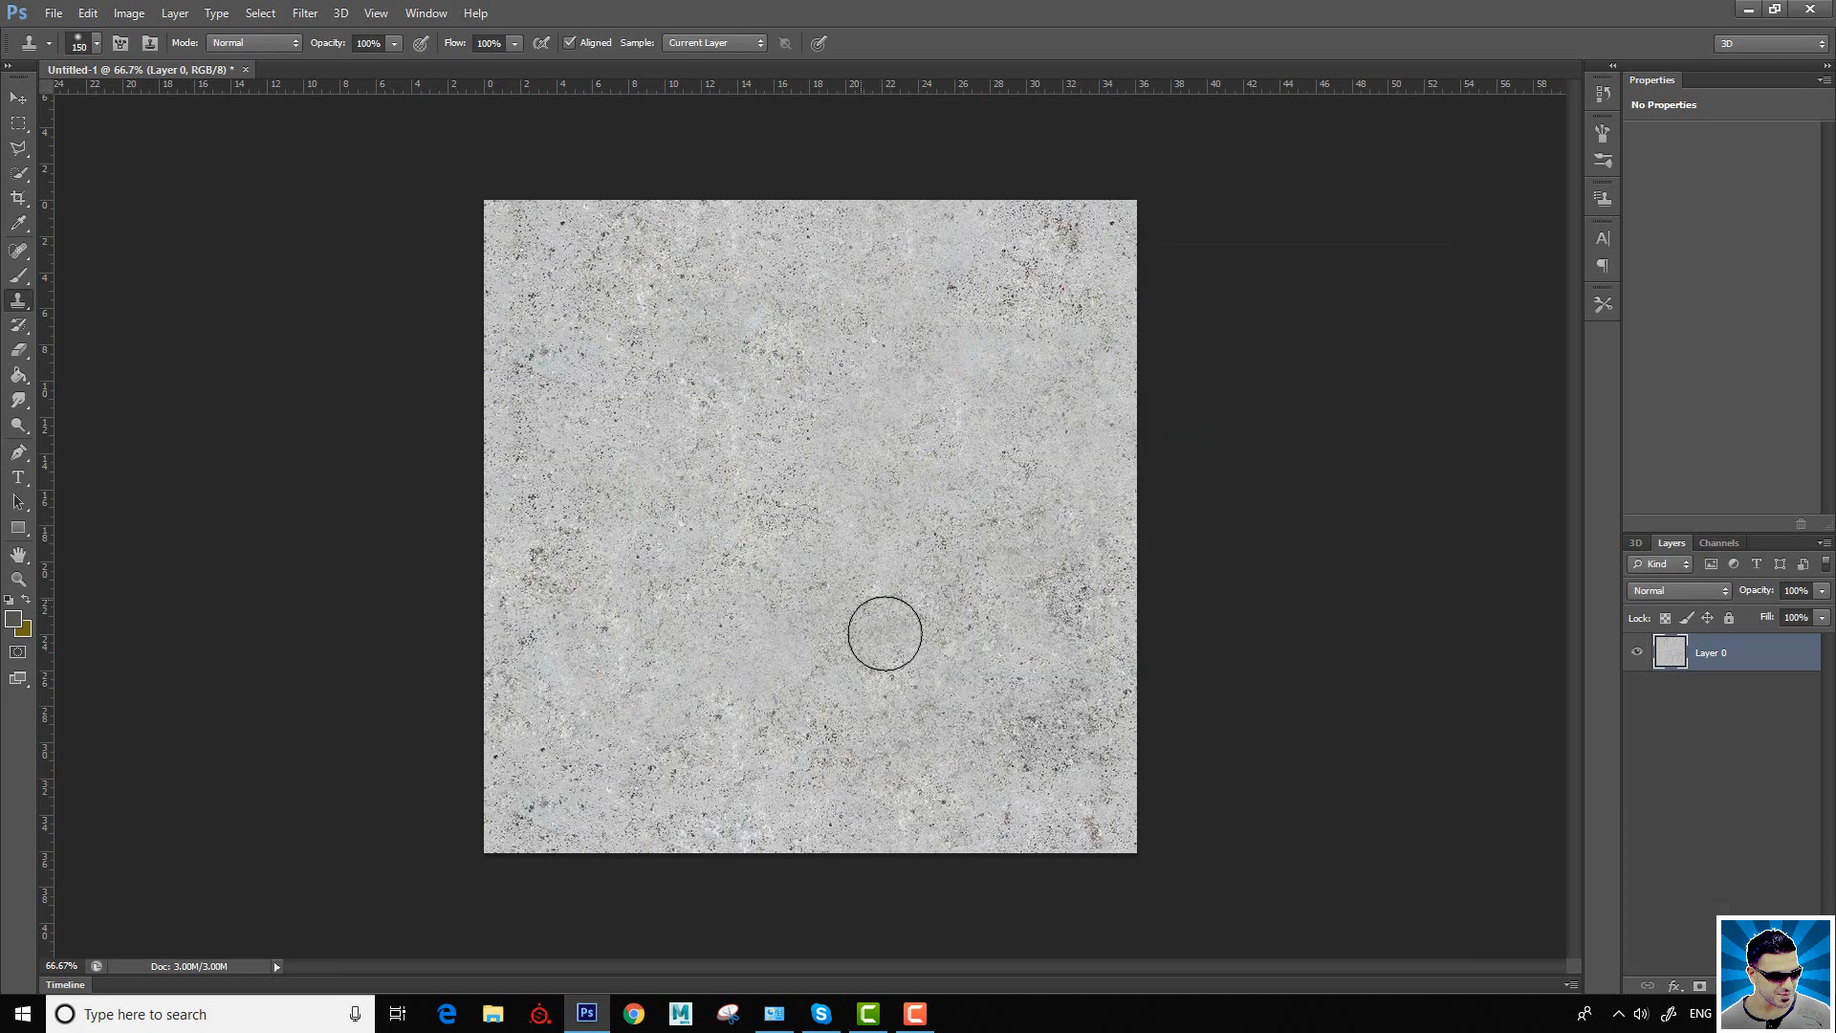
# Step: Set up saving a copy of the texture in PNG format as Untitled-1.png, and cancel the save
pyautogui.click(53, 13)
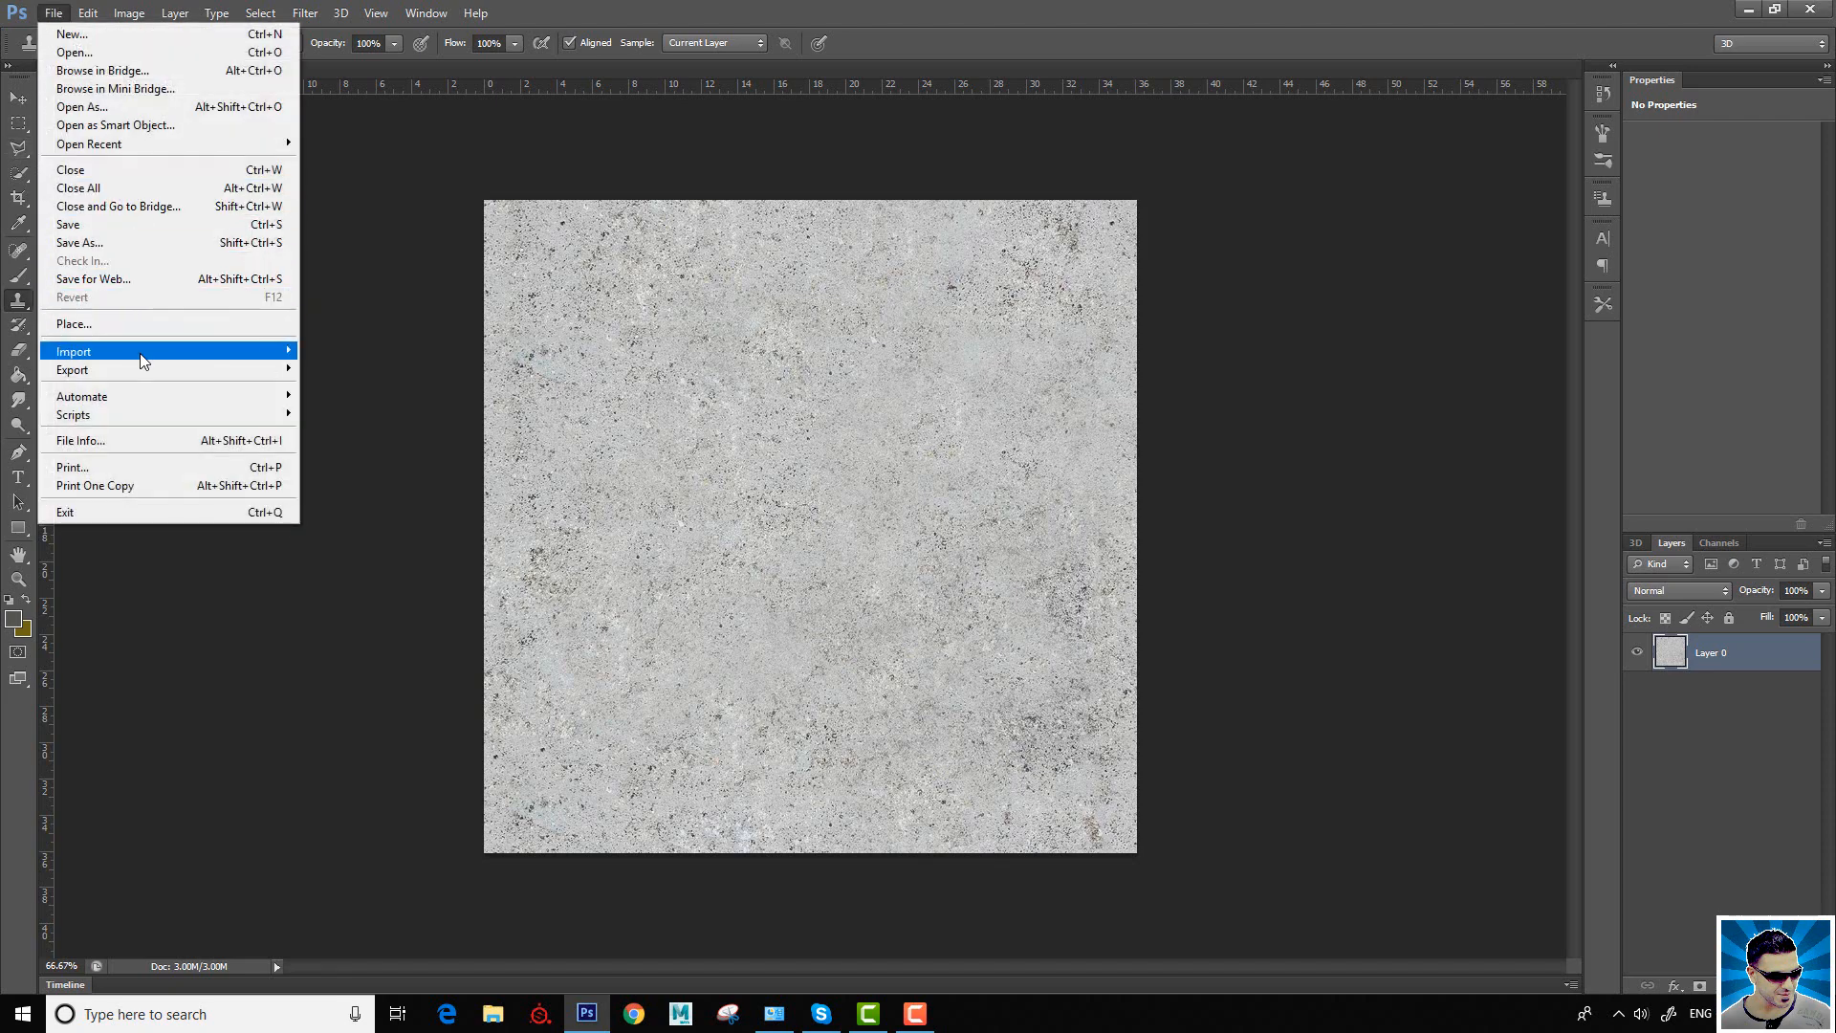
pyautogui.click(105, 242)
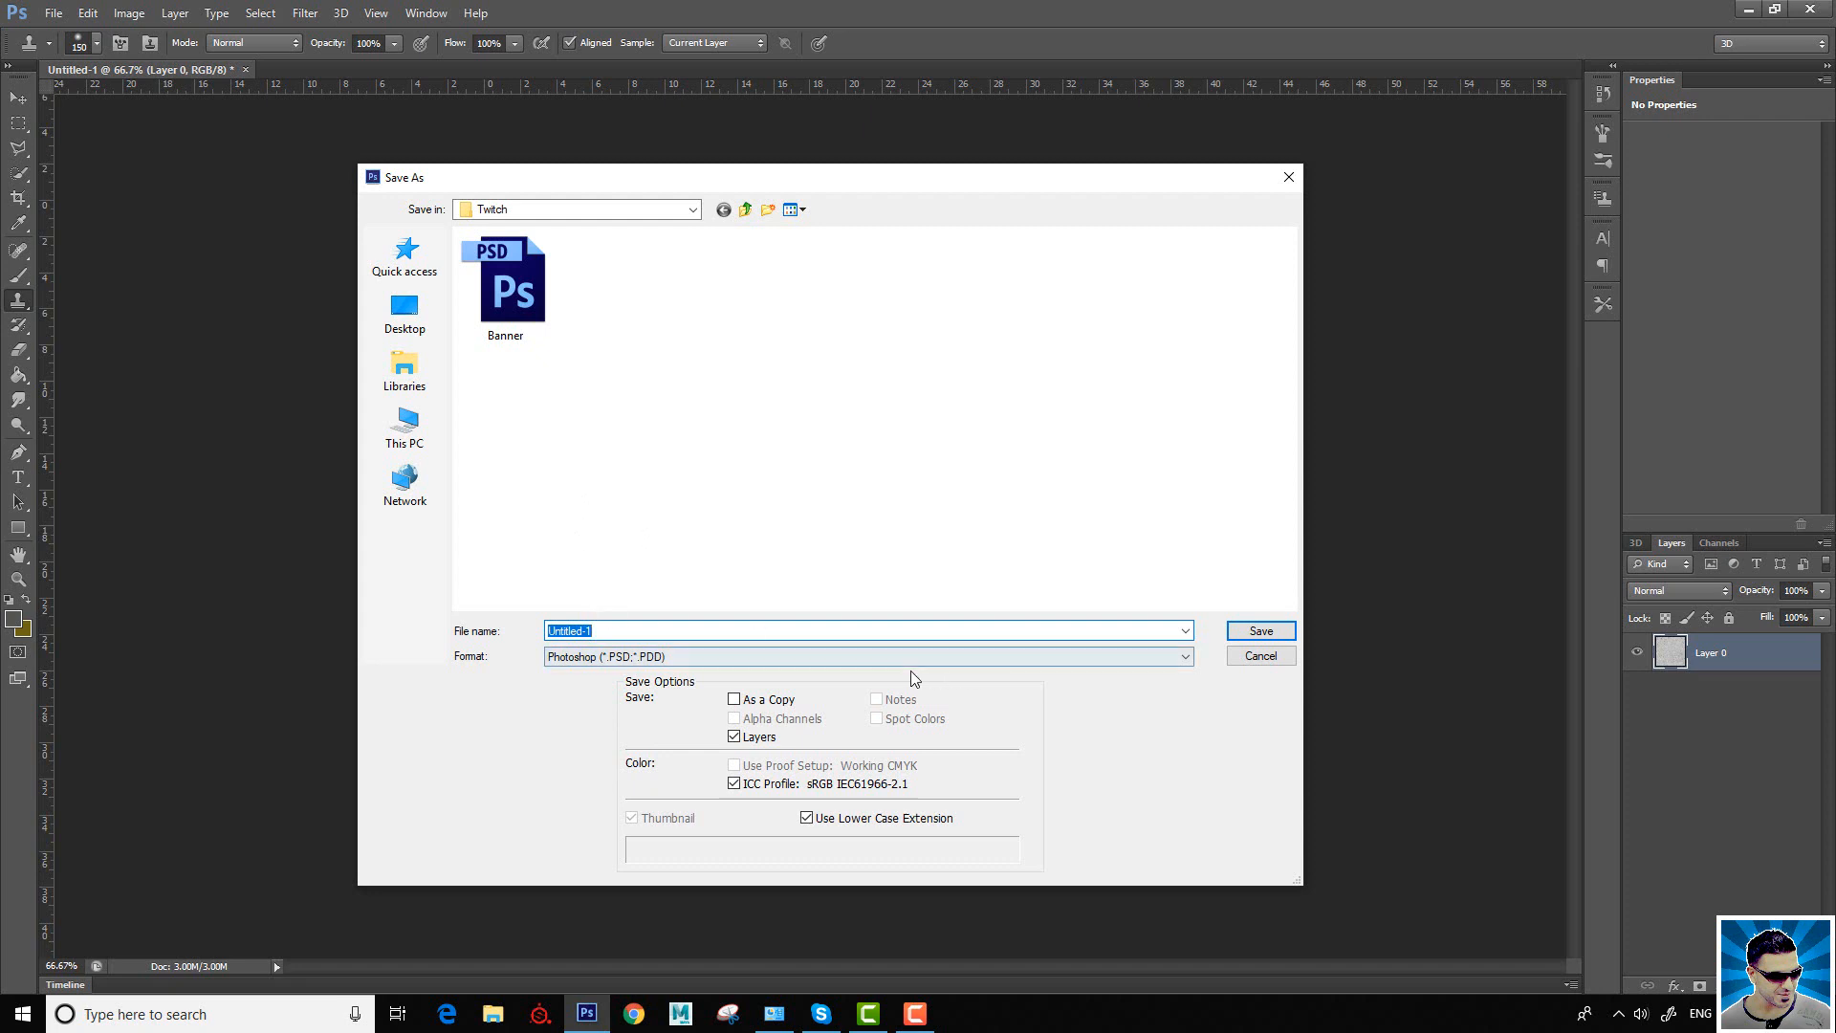
pyautogui.click(791, 658)
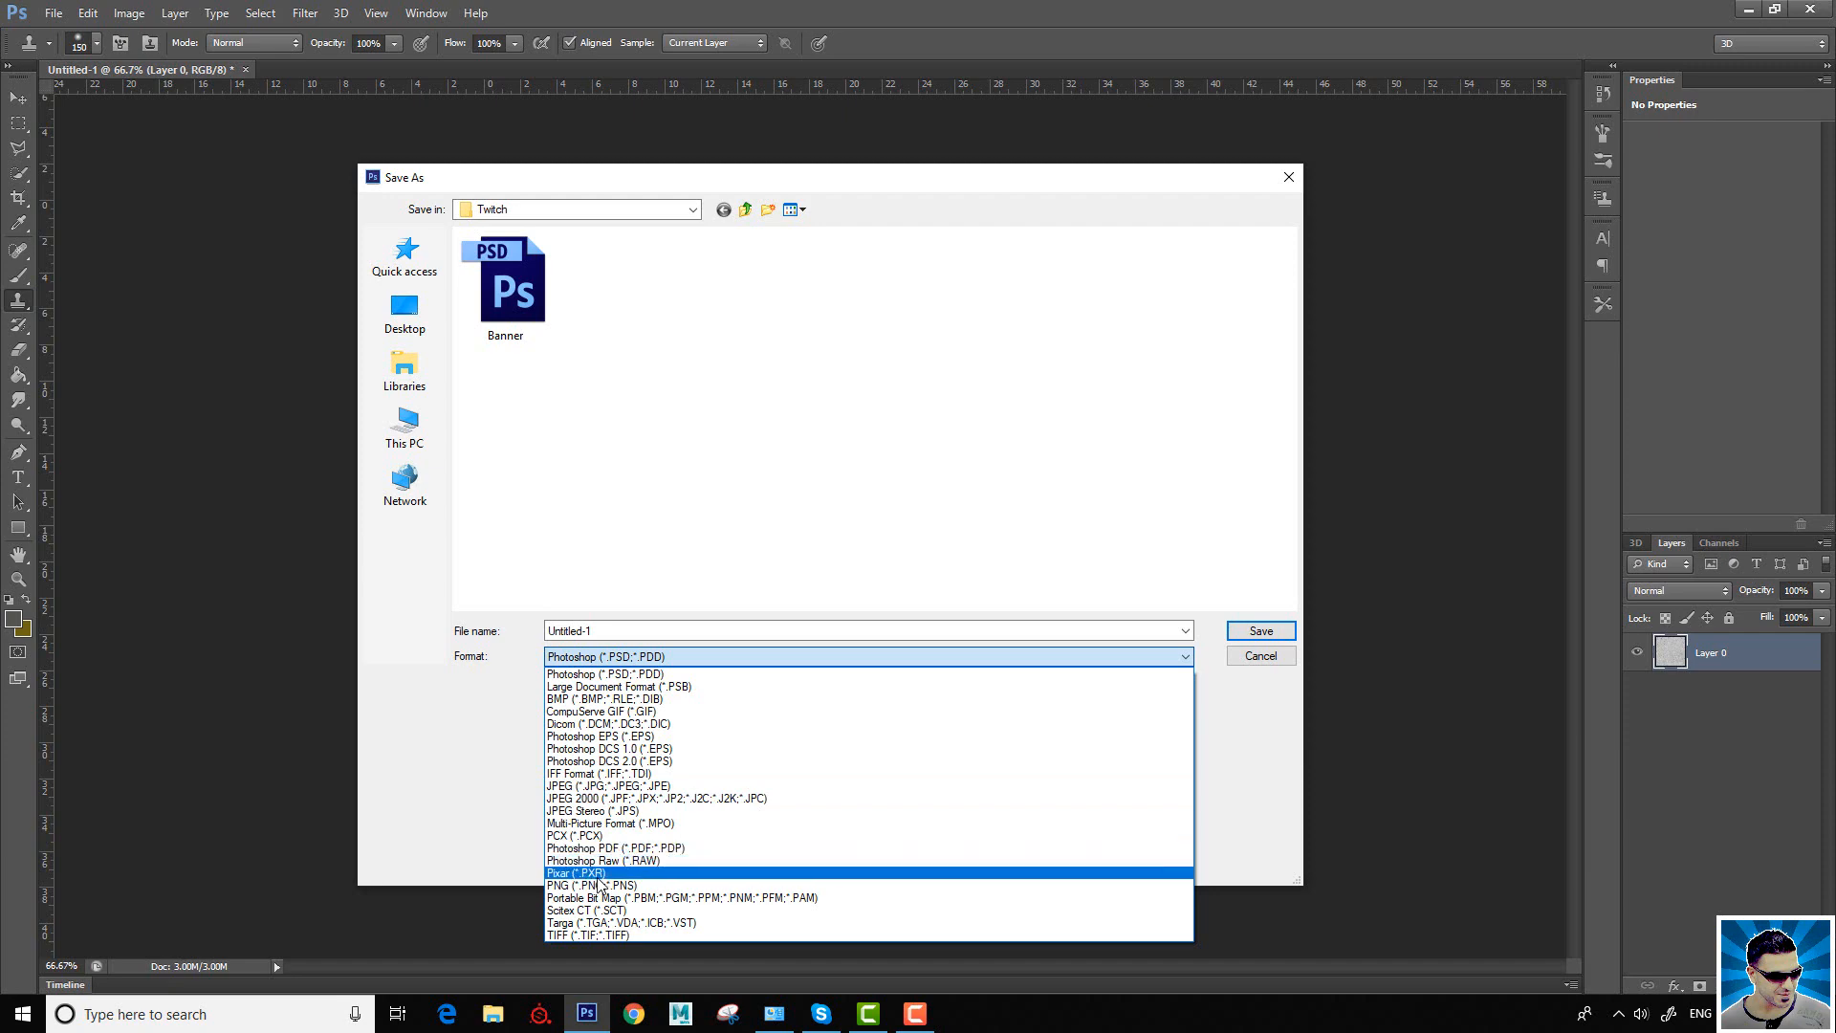
pyautogui.click(599, 886)
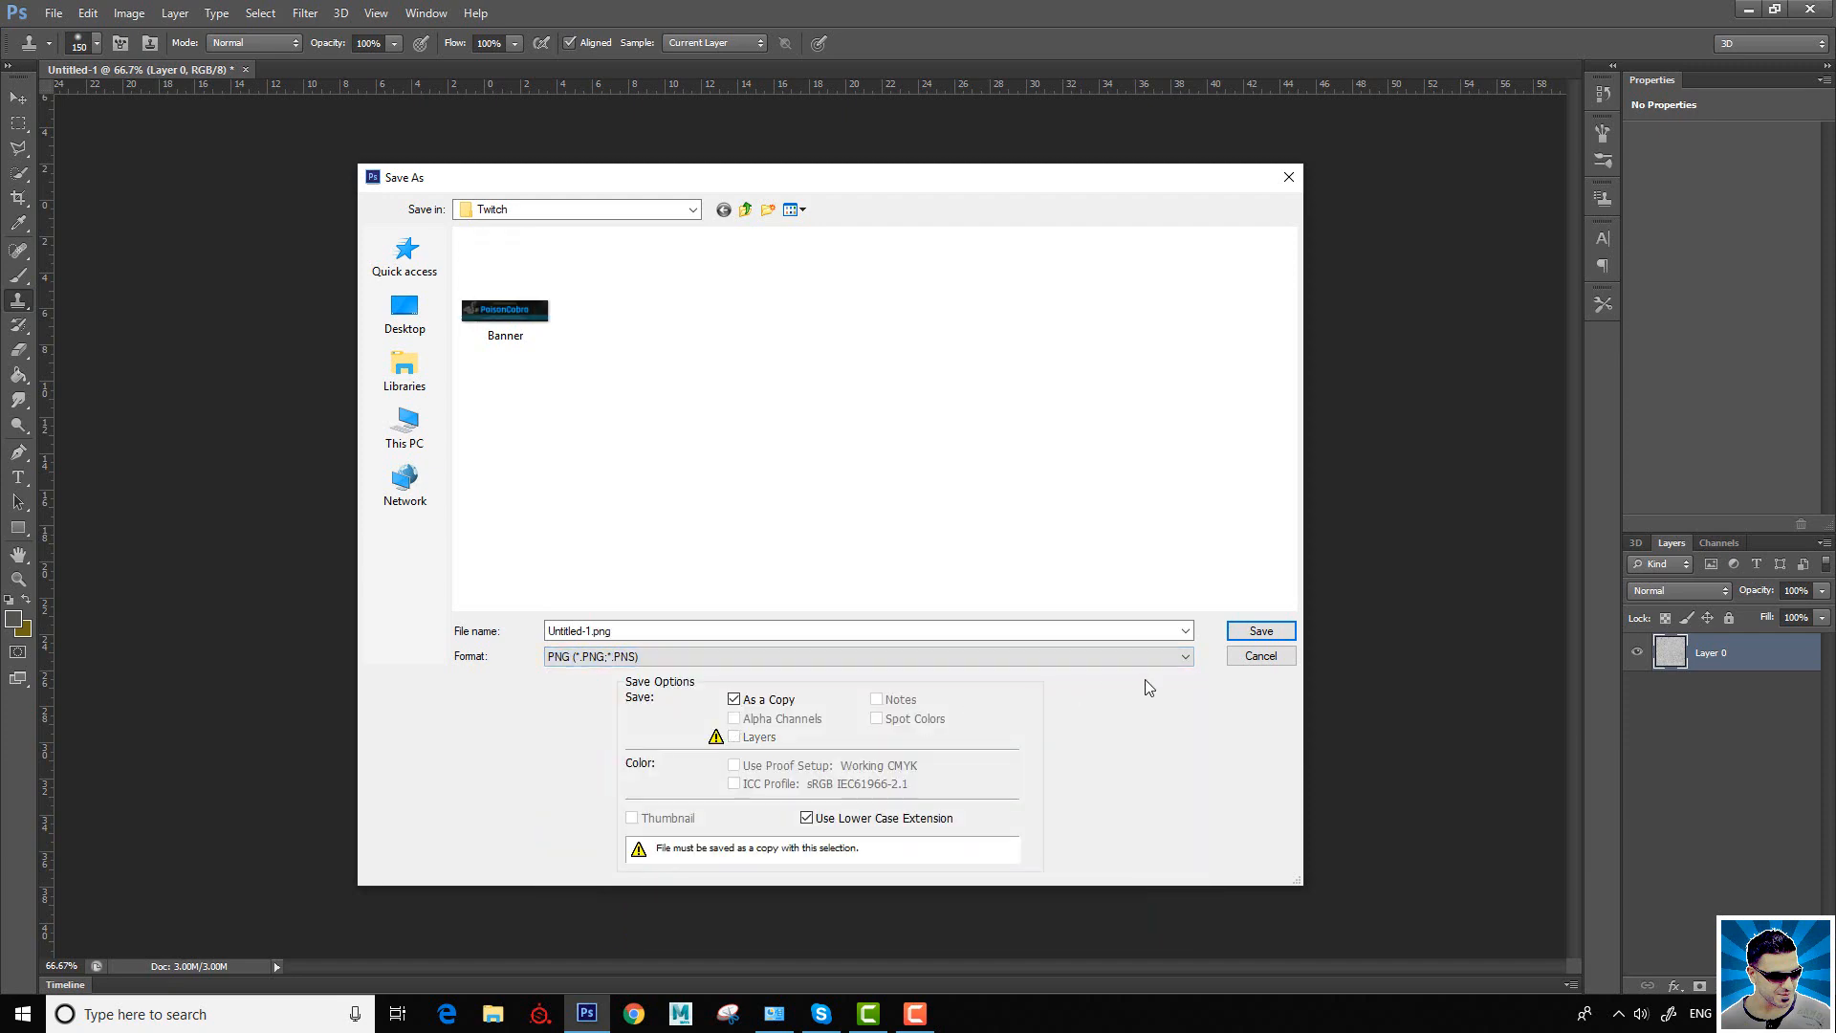
pyautogui.click(1260, 656)
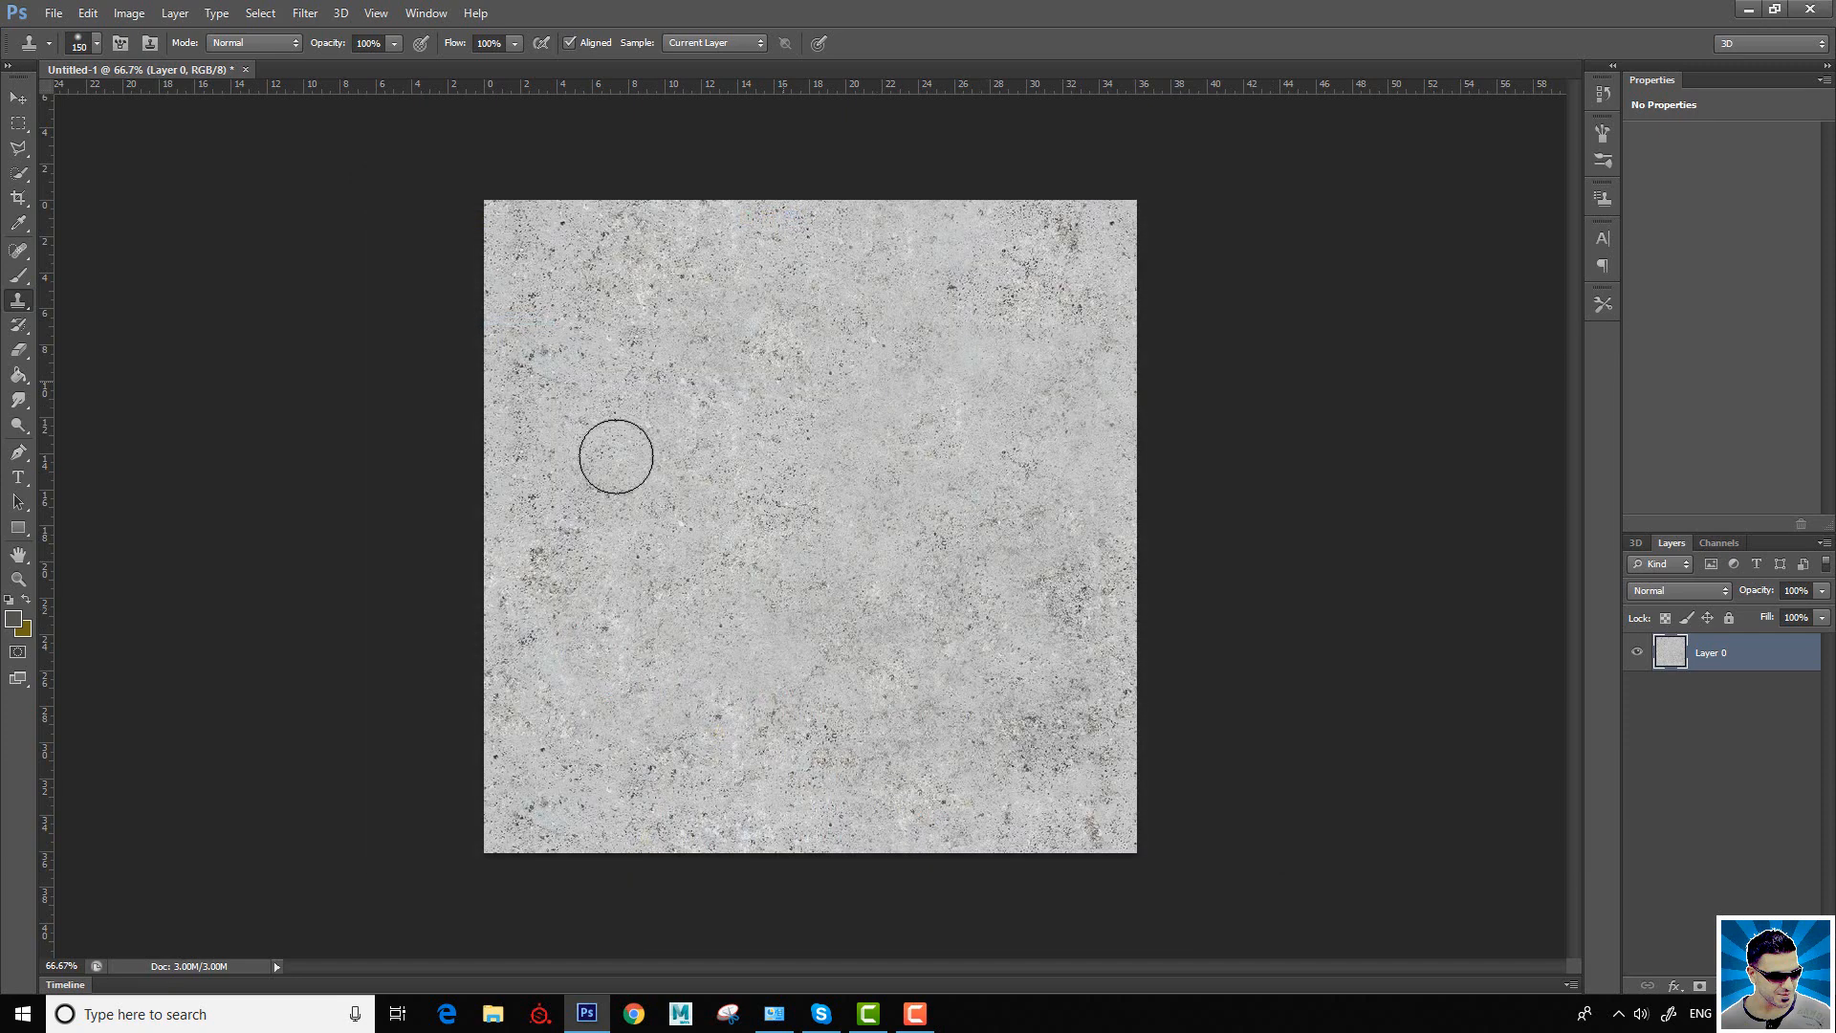